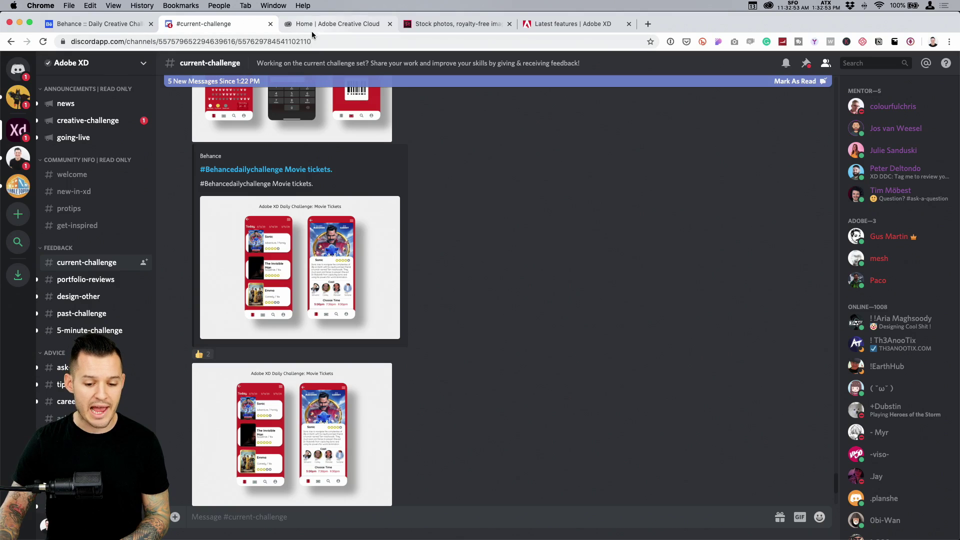
Glance at the Behance challenge page, then enlarge the Day 8 Movie Tickets mockup in #current-challenge
click(73, 25)
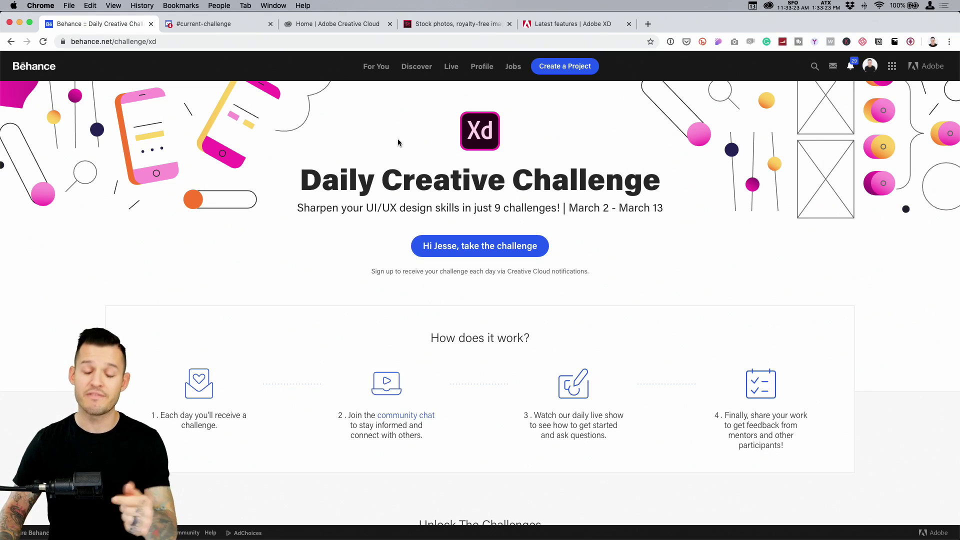
click(207, 25)
scroll(372, 277, down, 5)
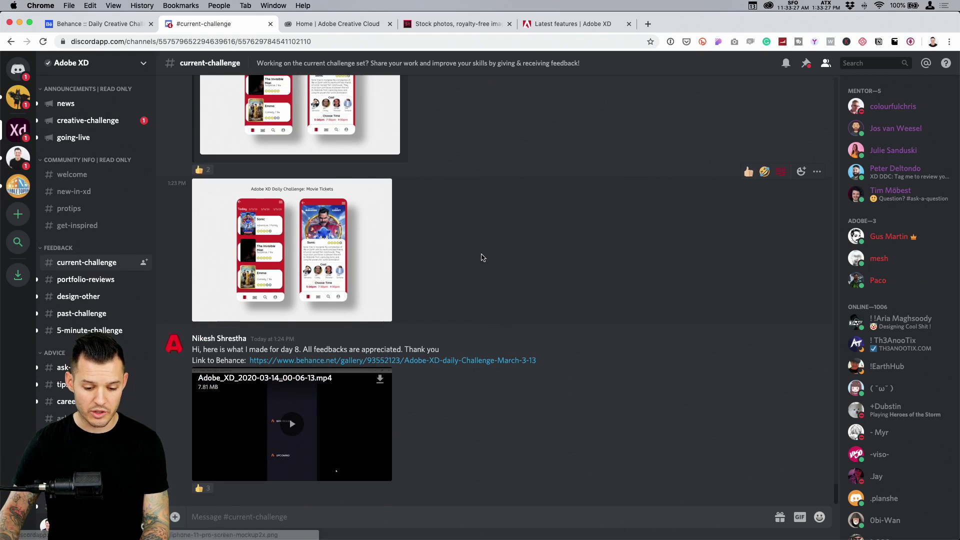
scroll(520, 292, up, 8)
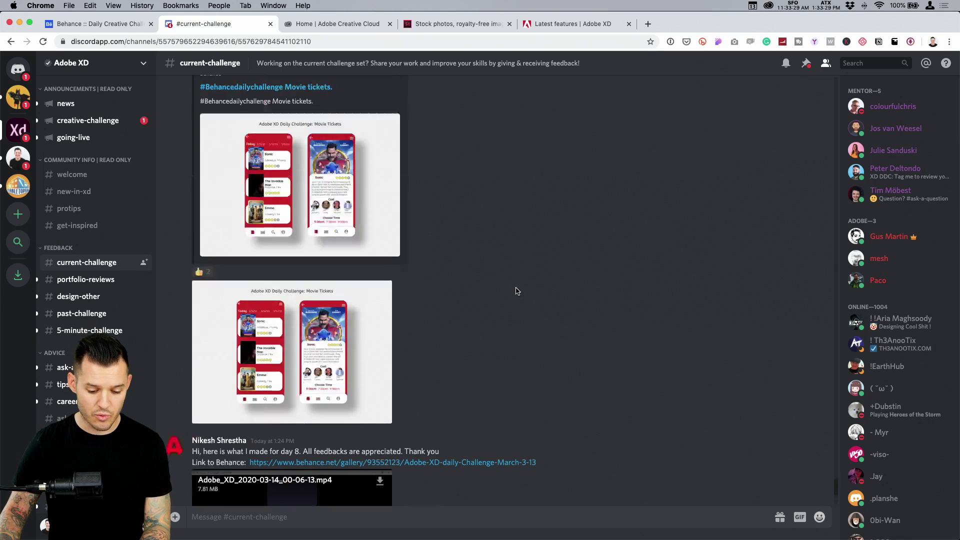
scroll(517, 291, up, 5)
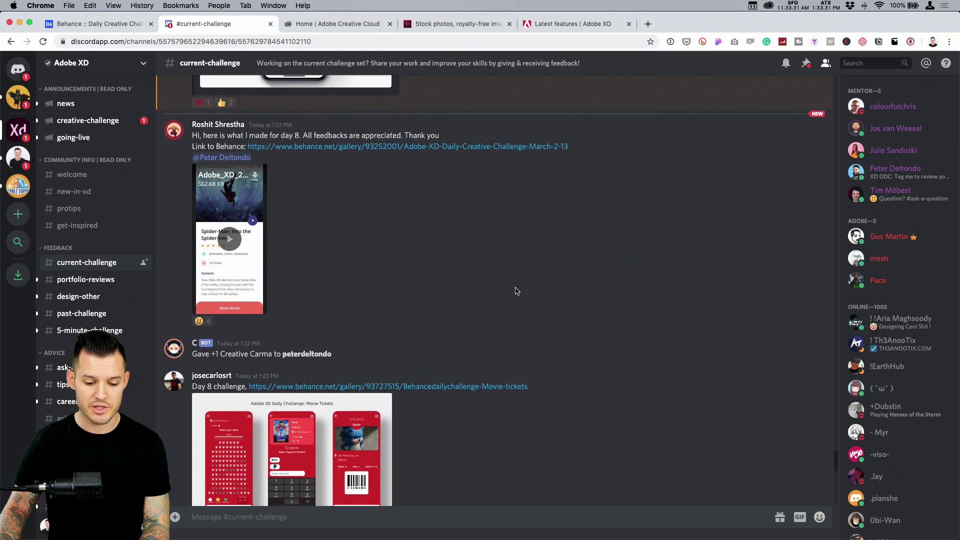
scroll(515, 293, down, 5)
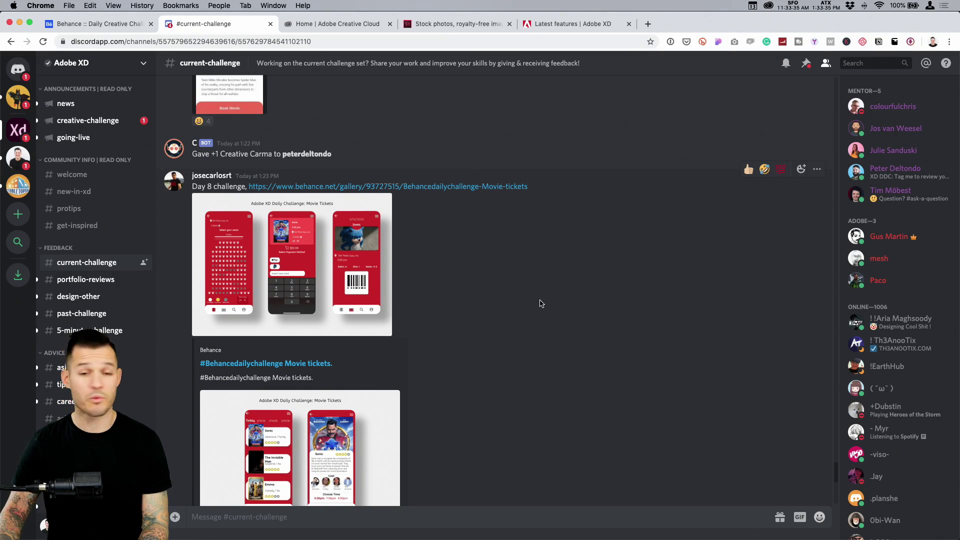
scroll(534, 302, down, 1)
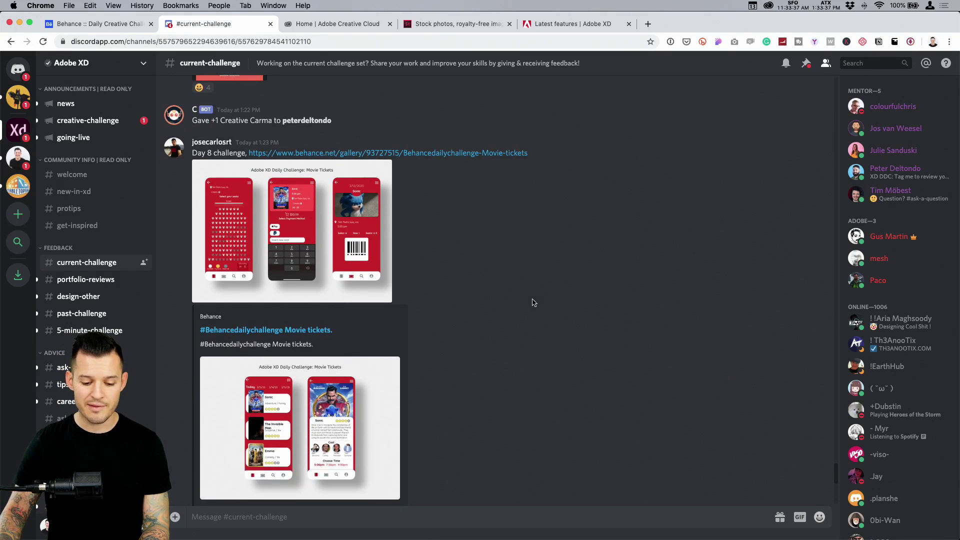
scroll(522, 300, down, 1)
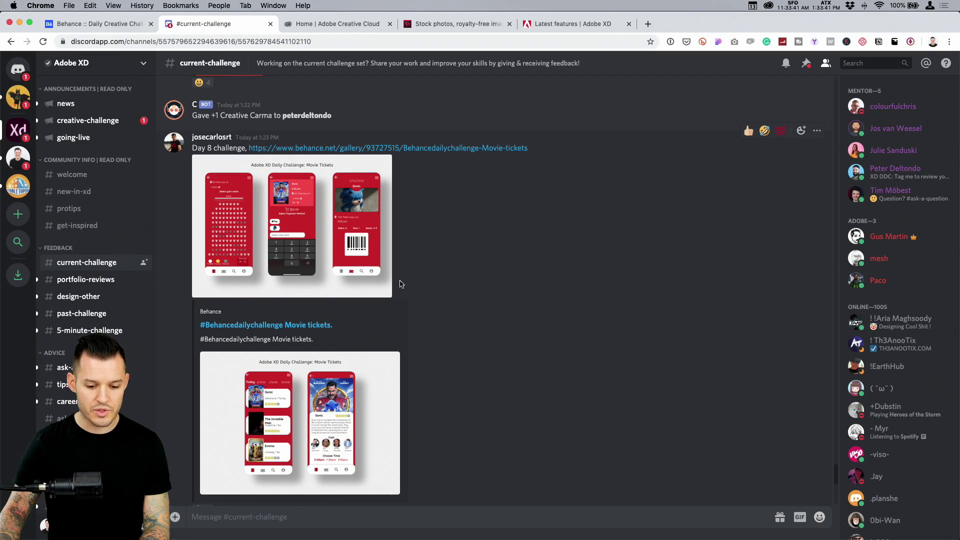
click(291, 253)
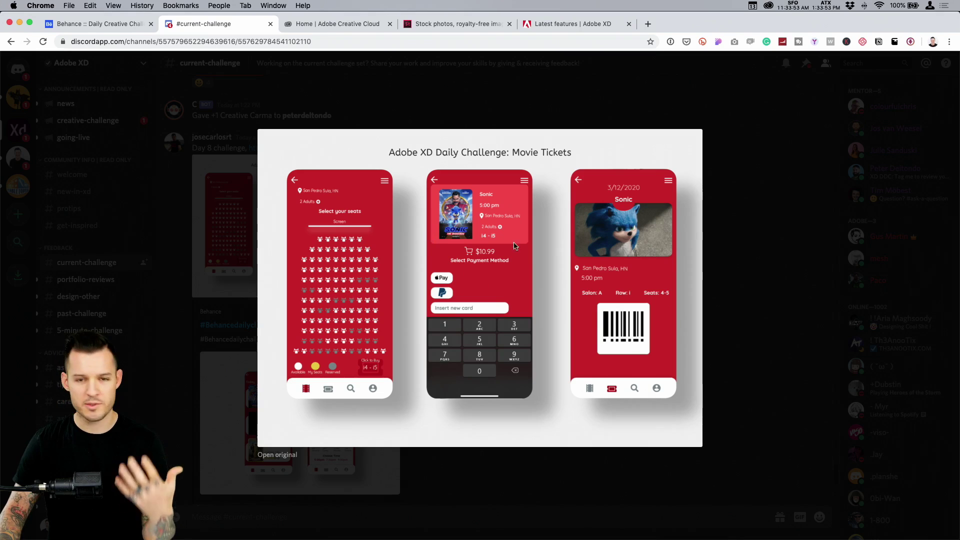
Switch to viewing the second Movie Tickets mockup enlarged, then close it and scroll down the chat
click(765, 260)
click(356, 395)
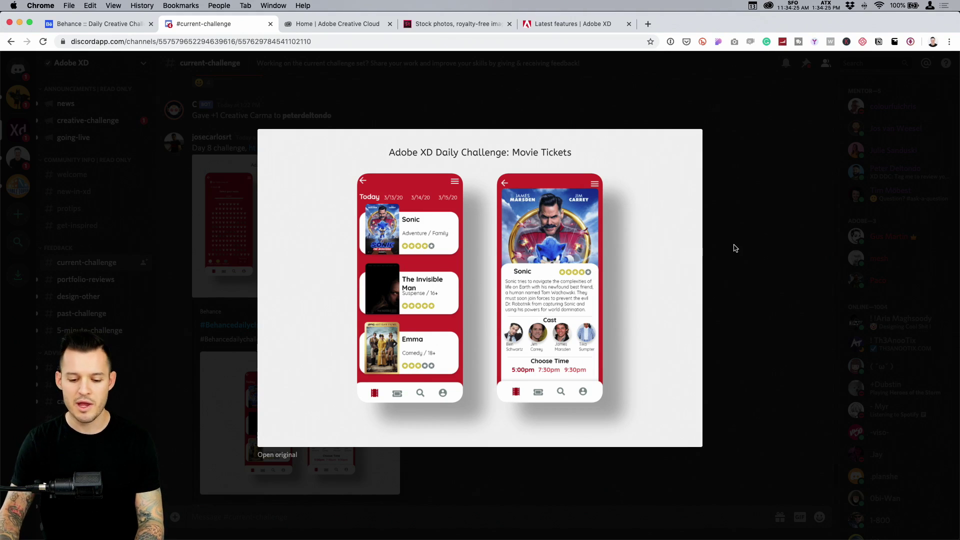
click(734, 247)
scroll(511, 301, down, 5)
scroll(510, 300, down, 2)
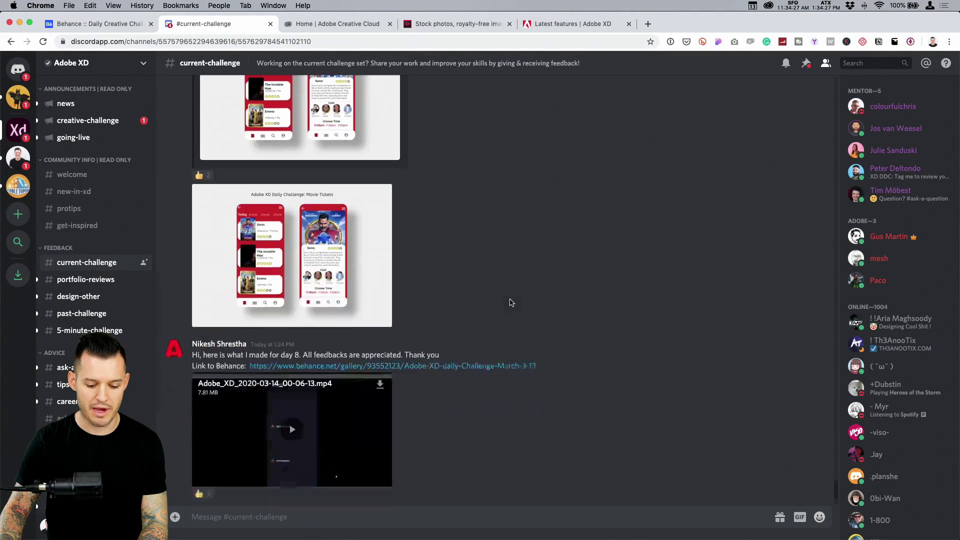
Watch the Spider-Man ticket-booking prototype video full screen, then switch to Adobe XD
scroll(476, 170, up, 3)
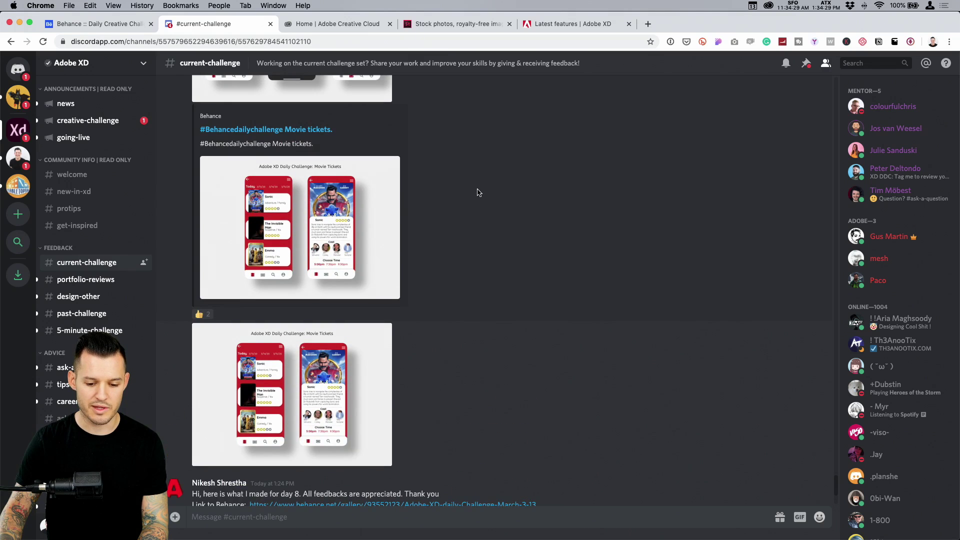
scroll(477, 188, up, 3)
scroll(477, 188, up, 5)
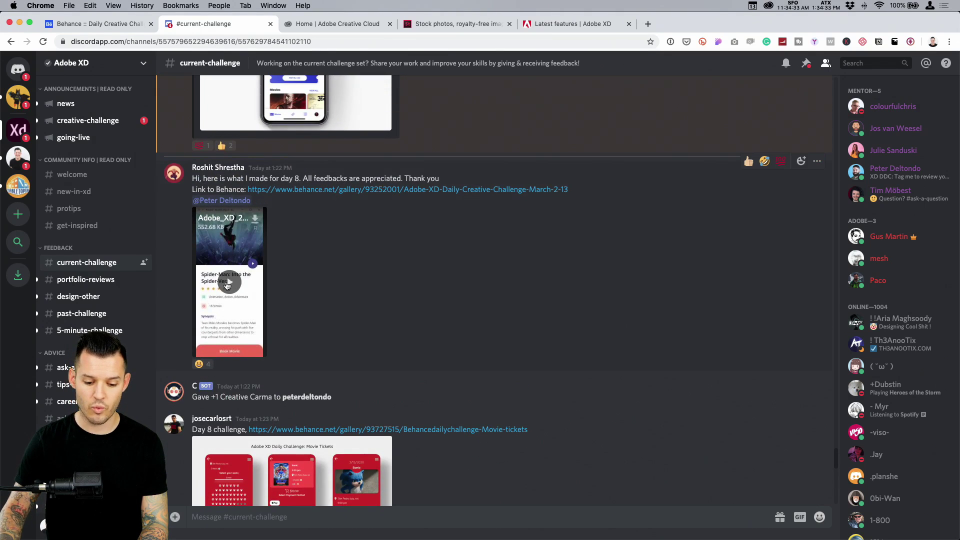
click(260, 351)
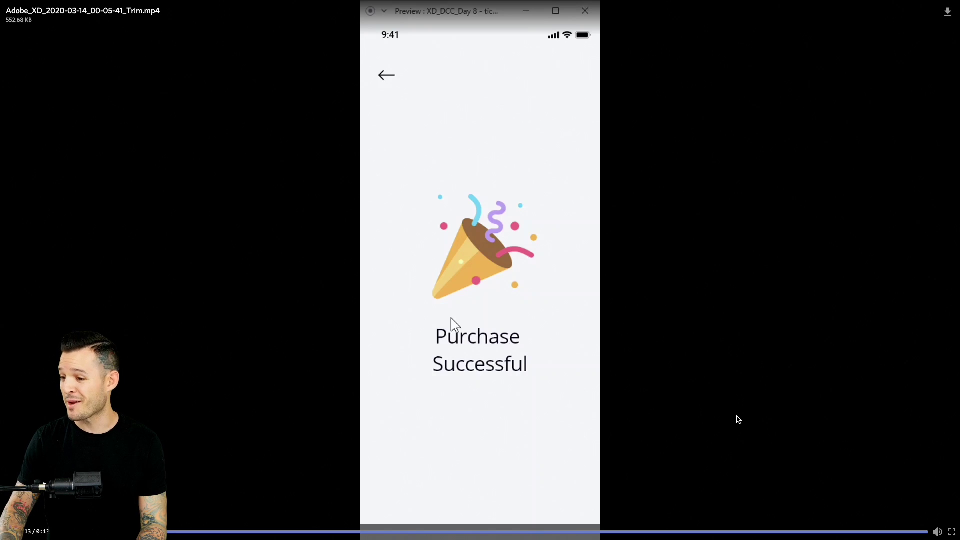
key(Escape)
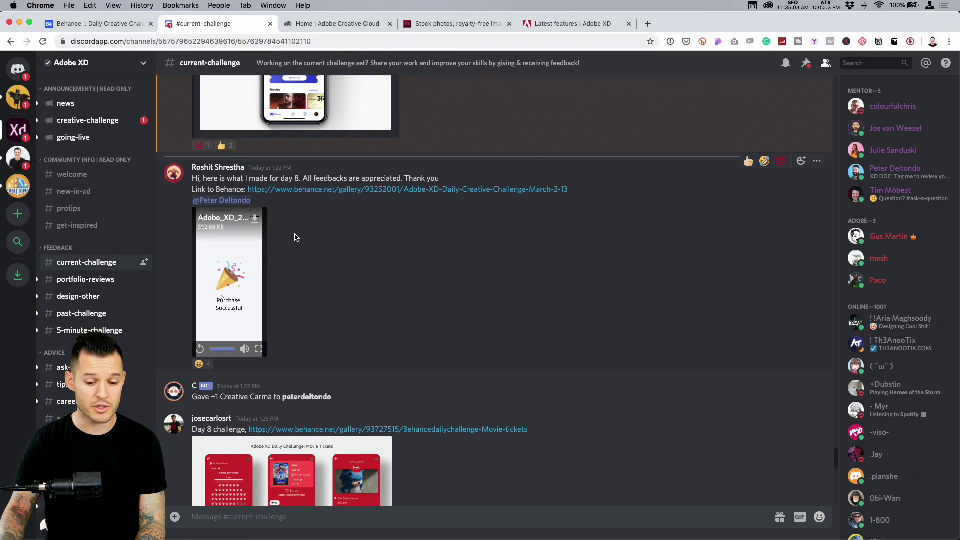
key(super+Tab)
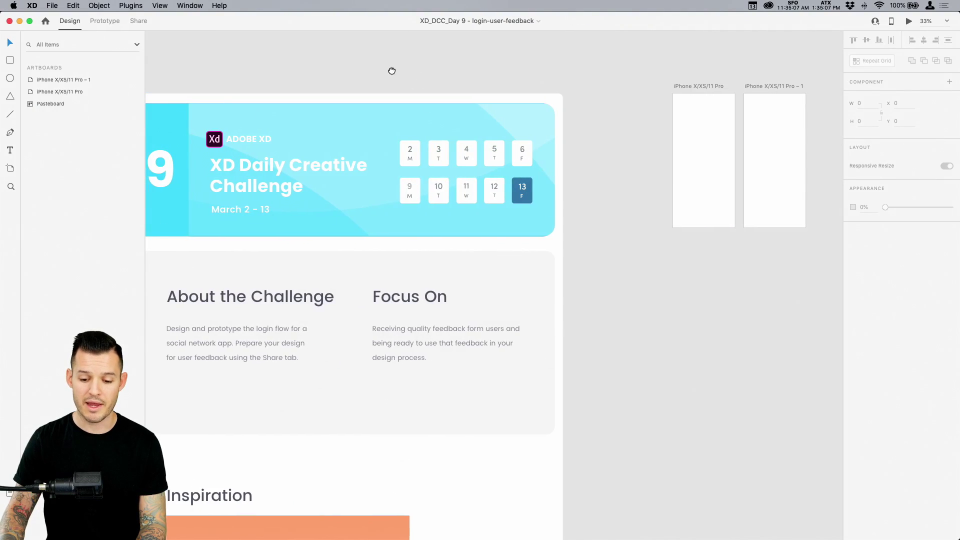
Zoom in on the Day 9 brief's About the Challenge text, then zoom back out
drag(391, 71, 412, 45)
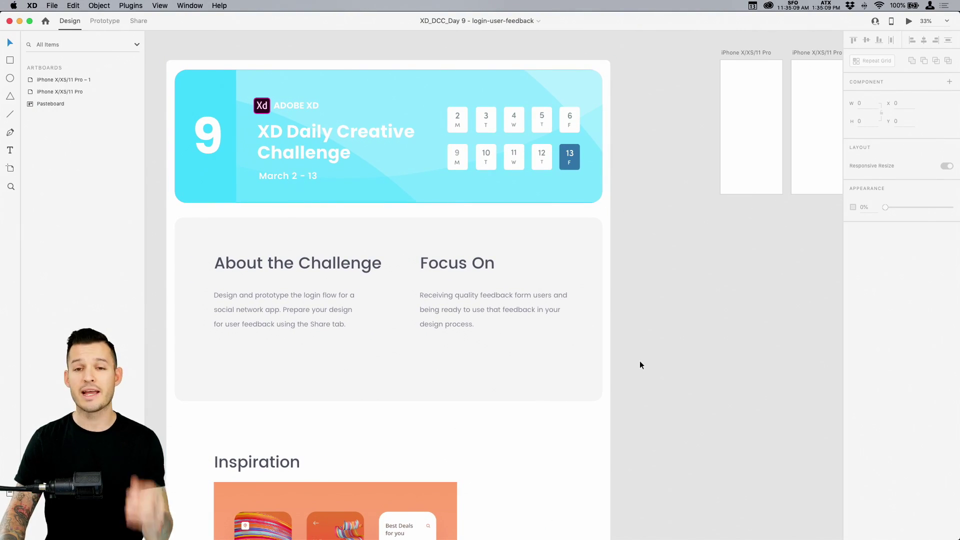
key(z)
drag(195, 279, 414, 378)
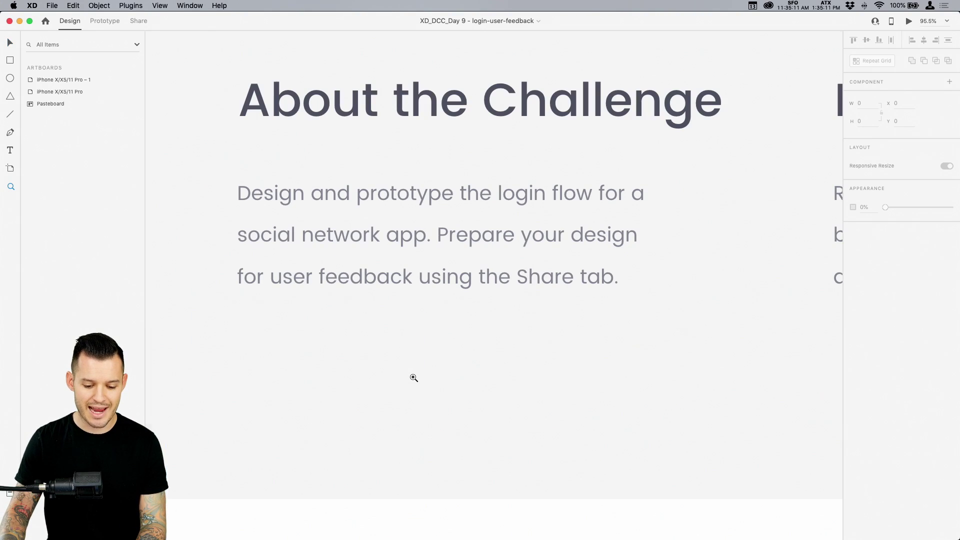
key(v)
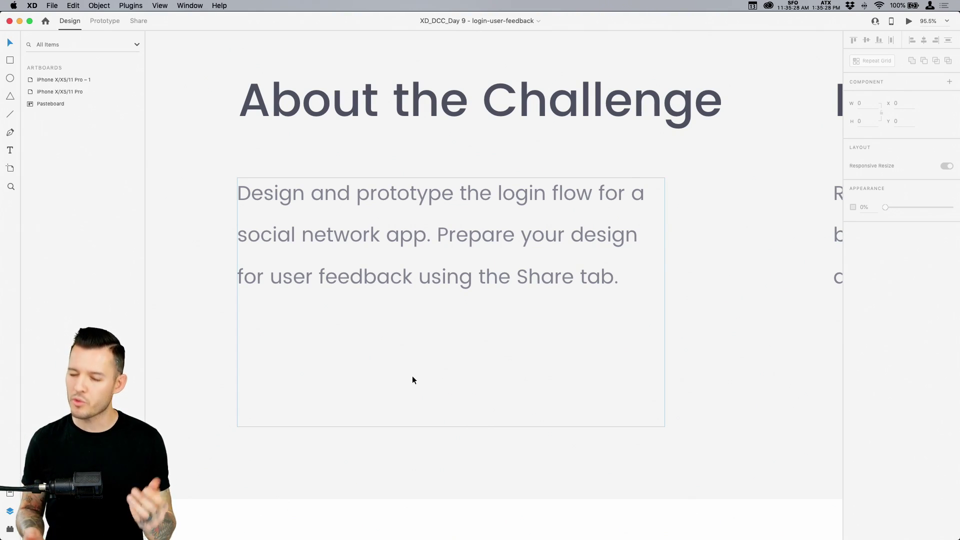
scroll(426, 299, down, 10)
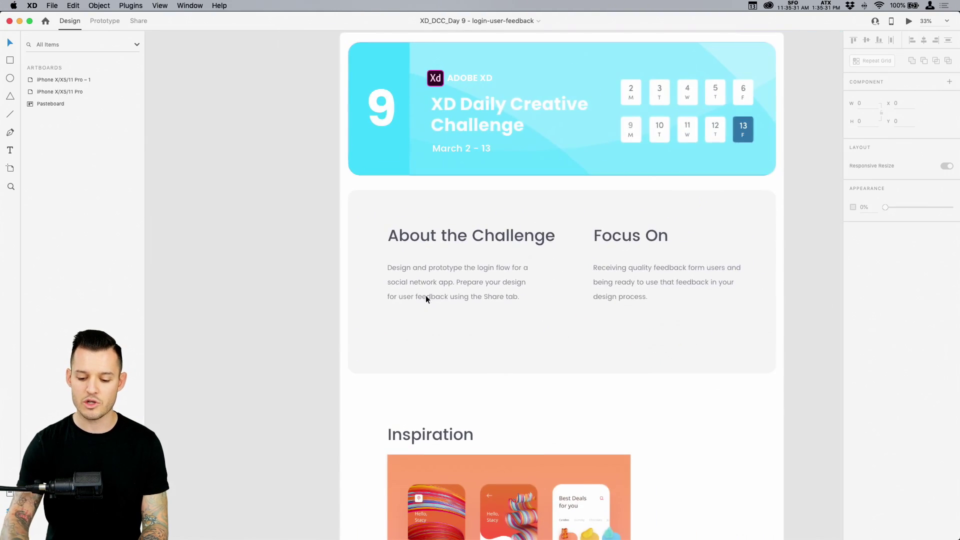
drag(425, 295, 347, 320)
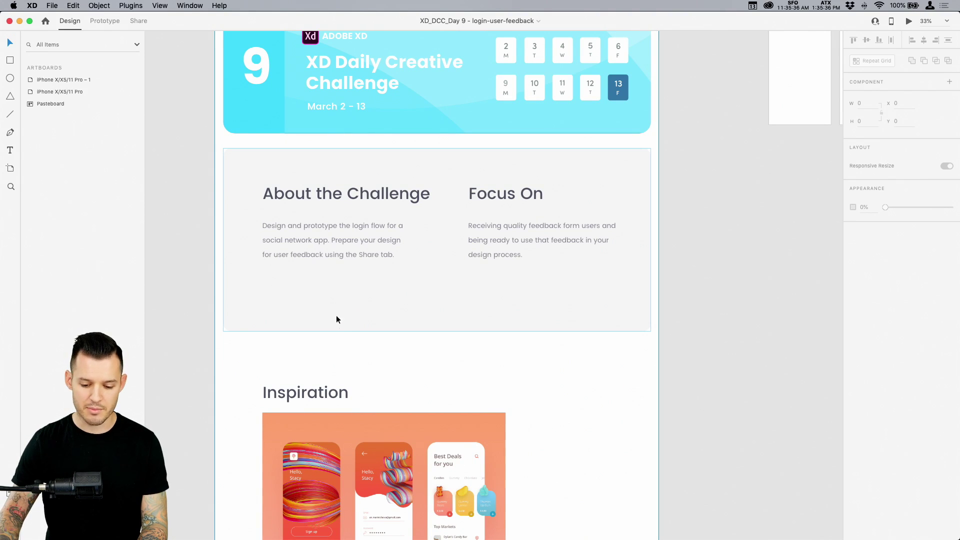
Move the left iPhone artboard about 100 px further left, then return to Chrome
drag(673, 378, 709, 212)
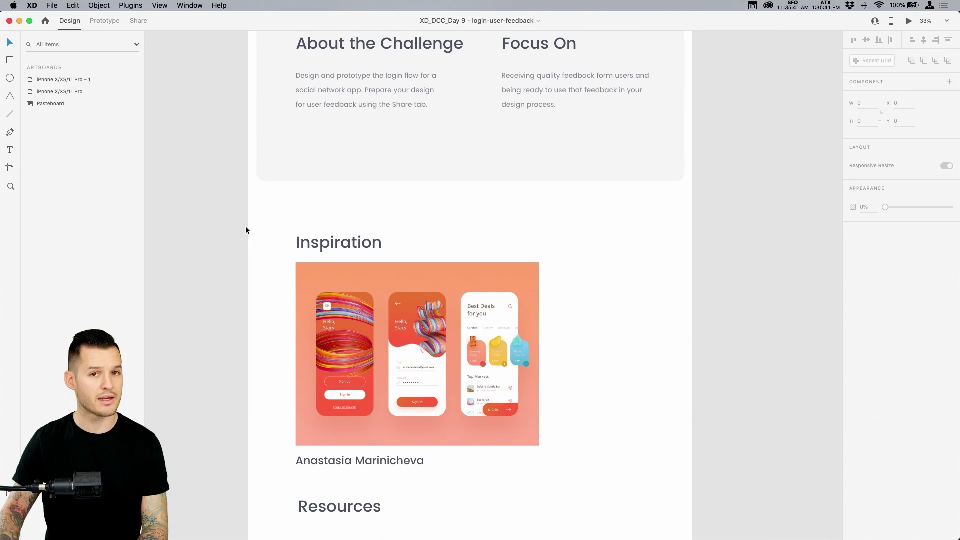
scroll(291, 326, down, 12)
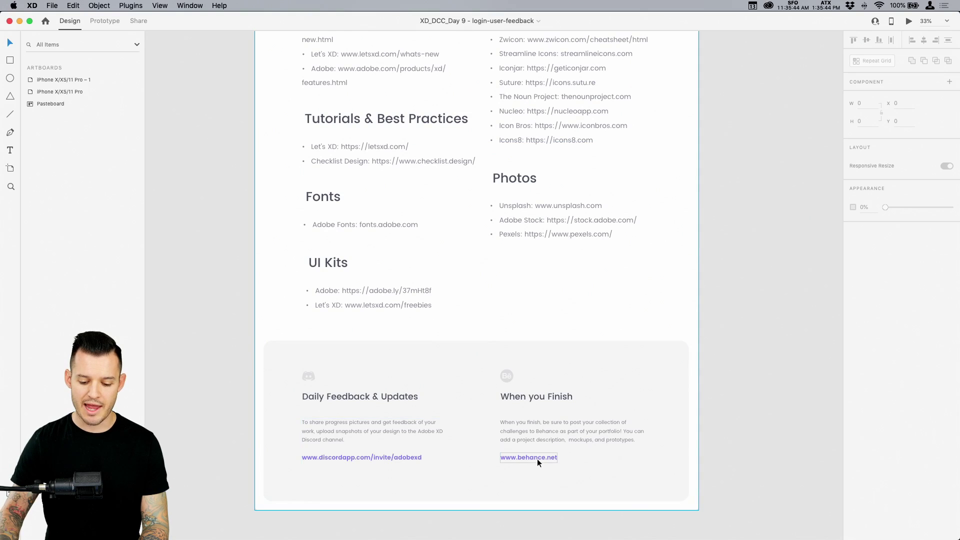
scroll(729, 258, up, 15)
scroll(710, 270, right, 5)
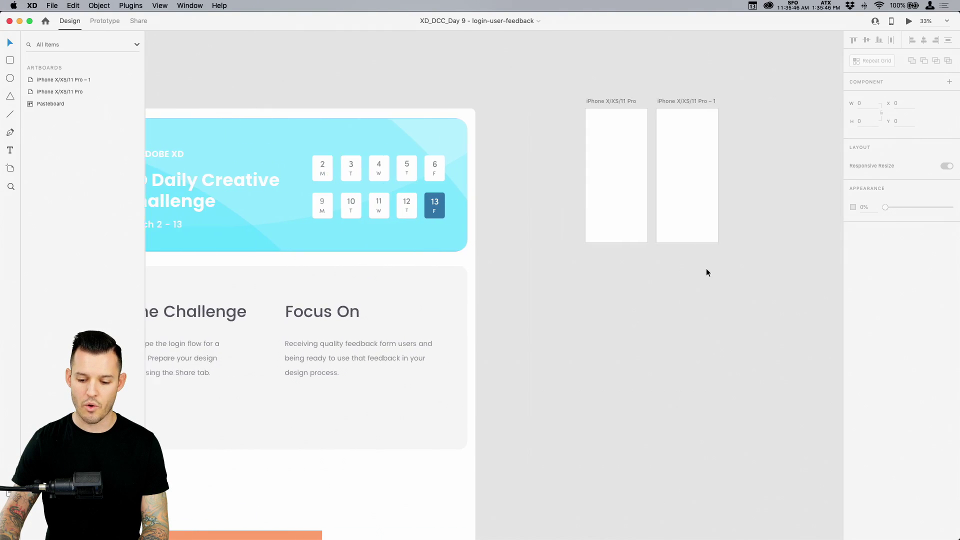
key(z)
drag(321, 80, 780, 335)
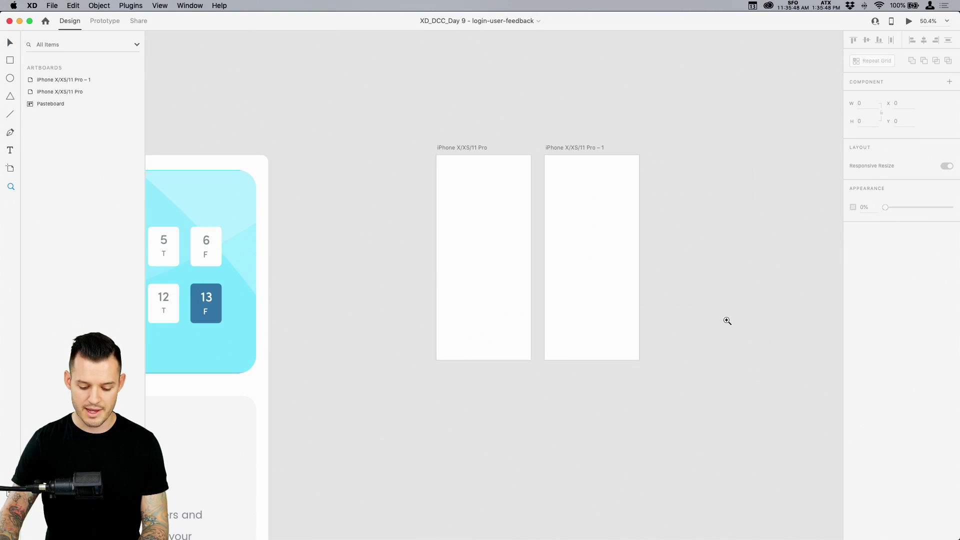
drag(376, 139, 701, 395)
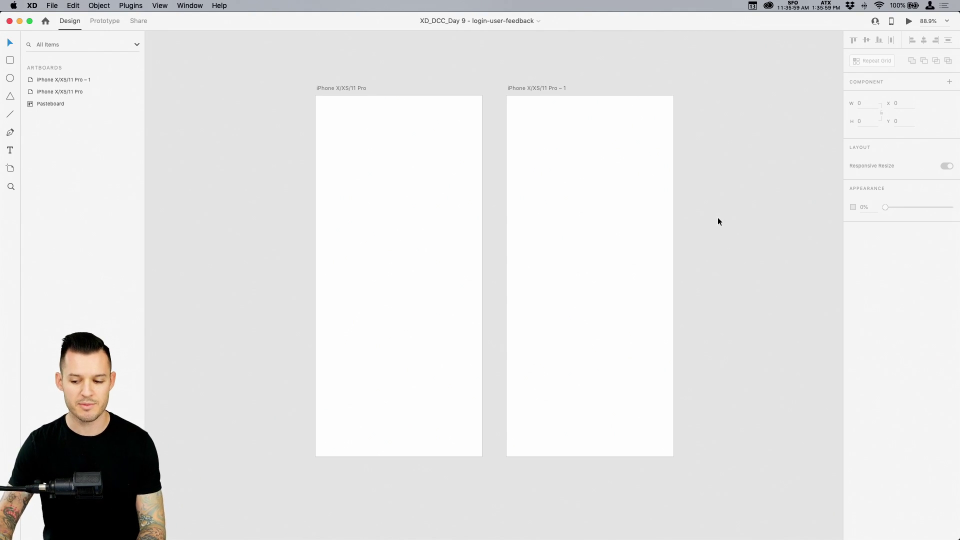
drag(355, 89, 304, 93)
click(372, 63)
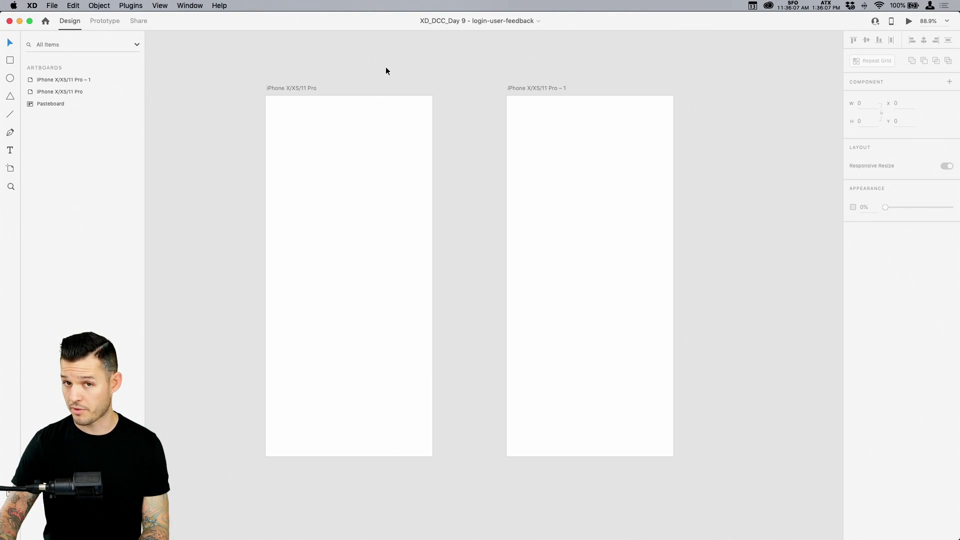
key(super+Tab)
key(super+Tab)
key(super+Tab)
key(super+Tab)
key(super+Tab)
key(super+Tab)
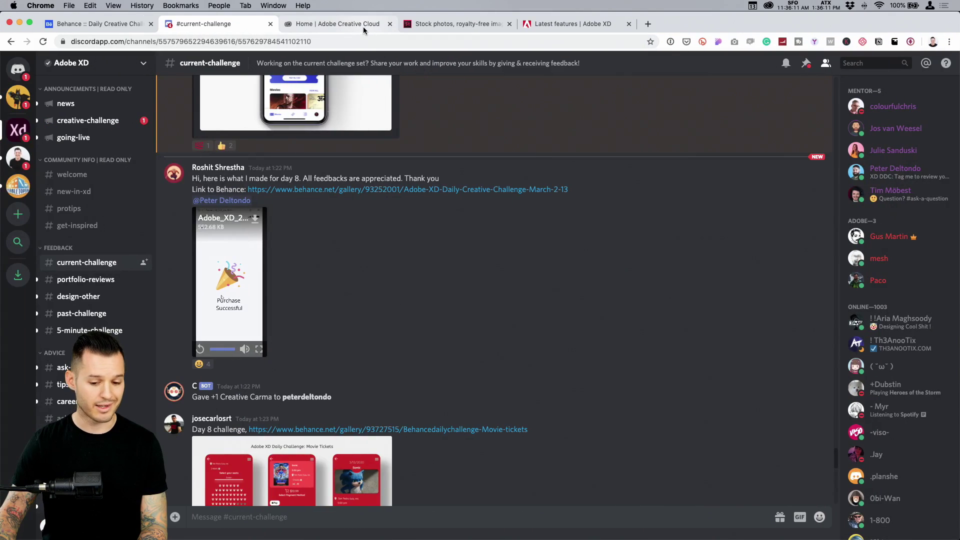
Browse the Creative Cloud, Adobe Stock and XD features pages, then switch to Illustrator
click(363, 26)
click(462, 28)
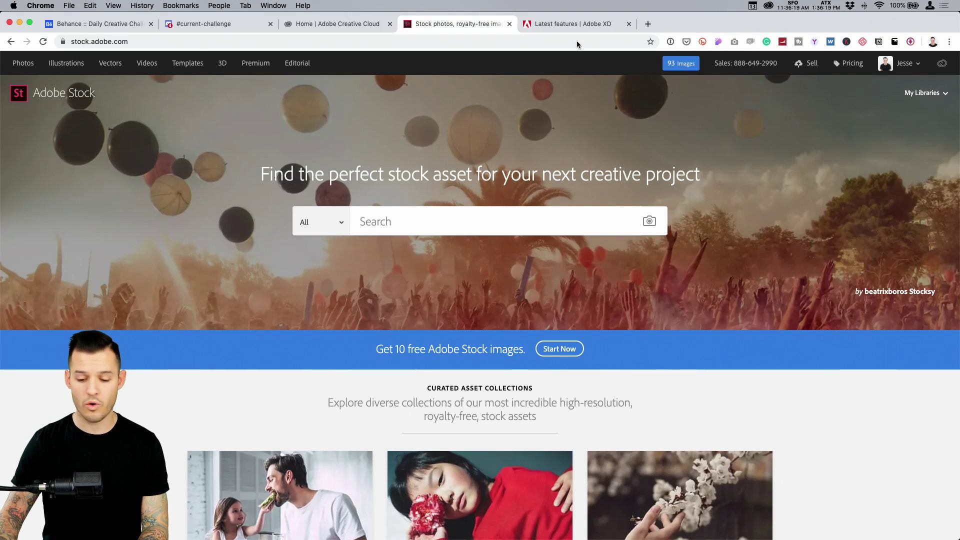
click(571, 24)
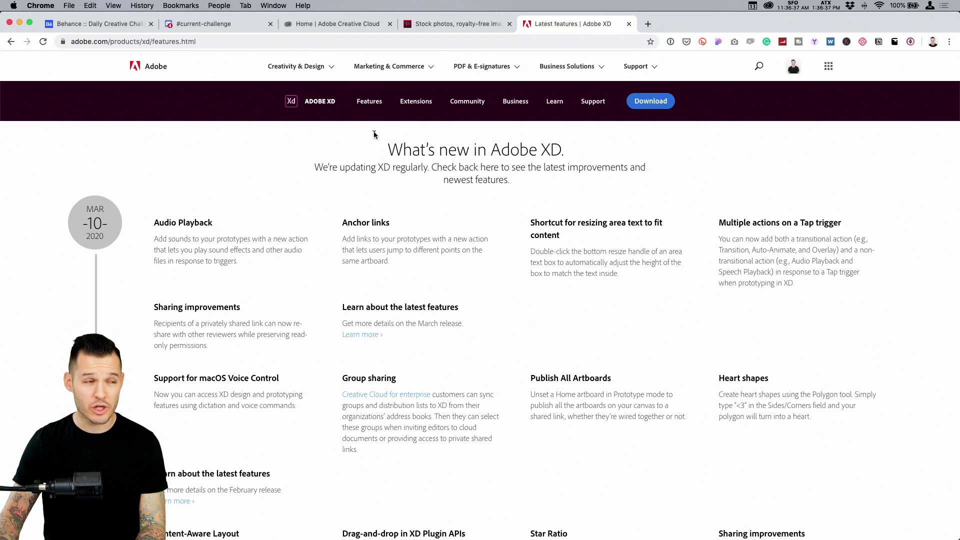
click(328, 25)
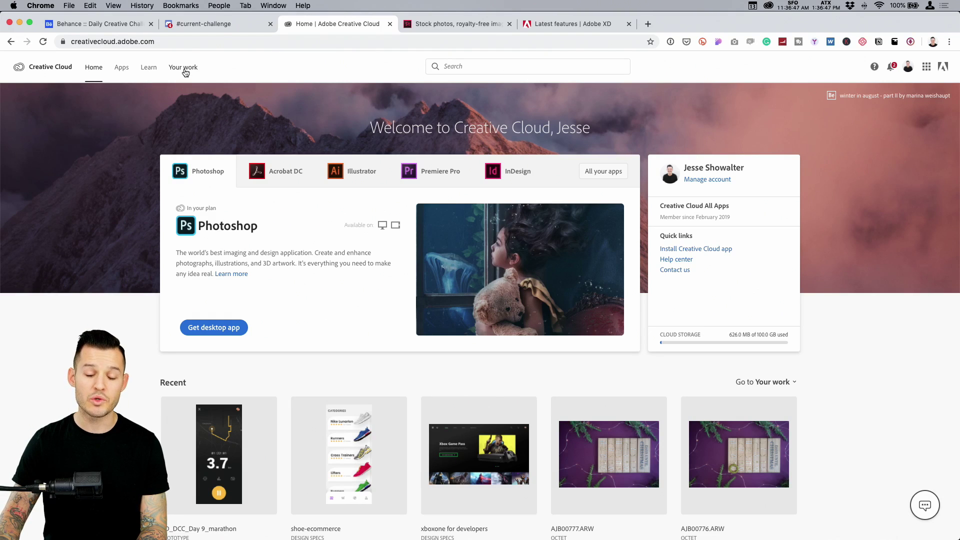
key(super+Tab)
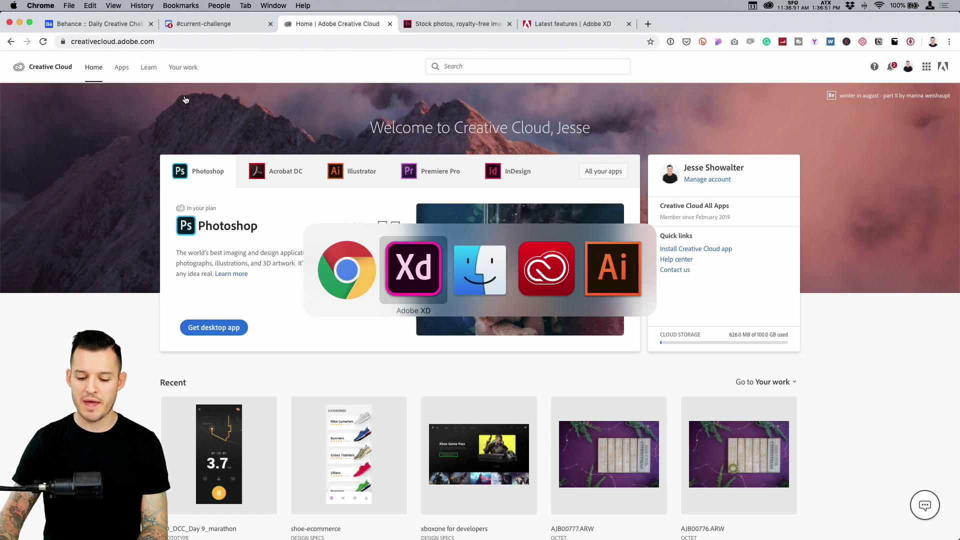
key(super+Tab)
key(super+Tab)
key(super+Tab)
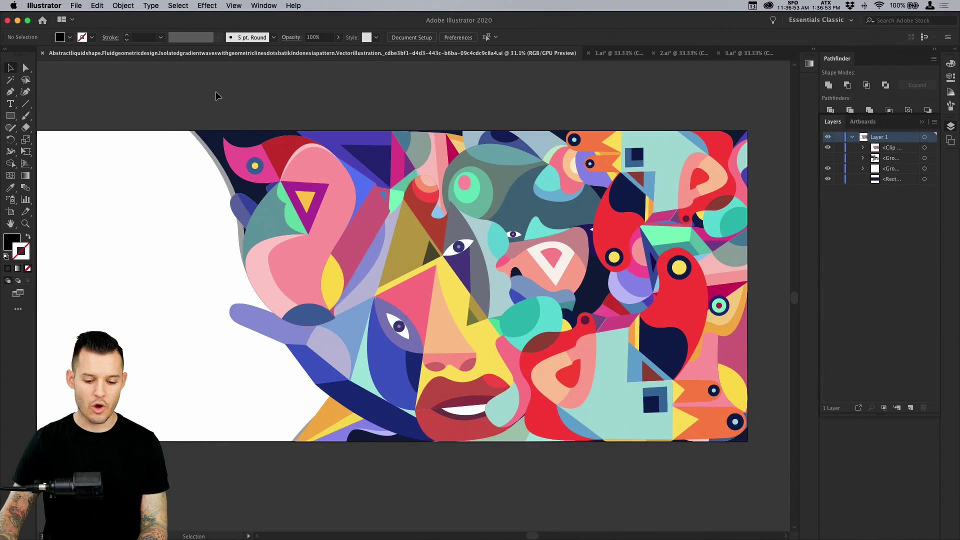
Zoom in to inspect the 1.ai artwork
drag(213, 103, 229, 97)
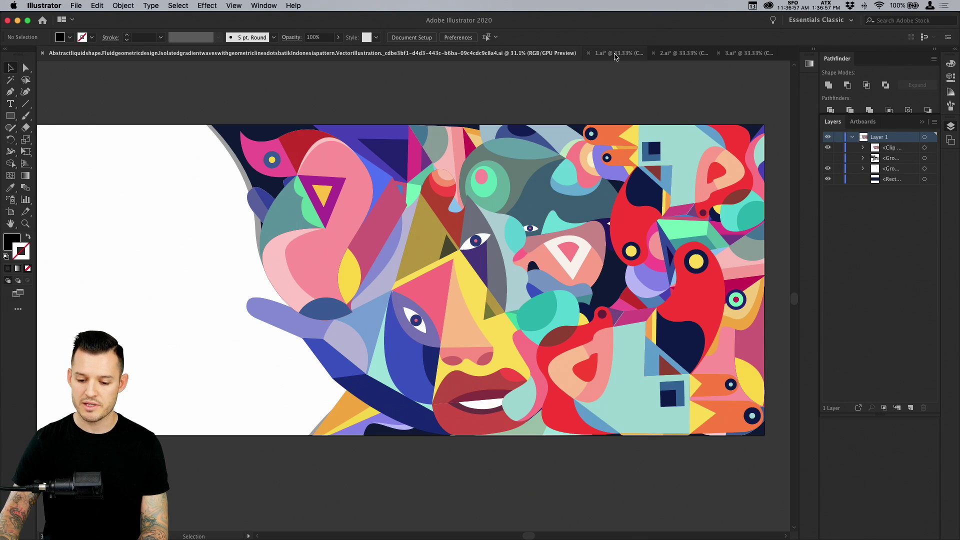
click(615, 57)
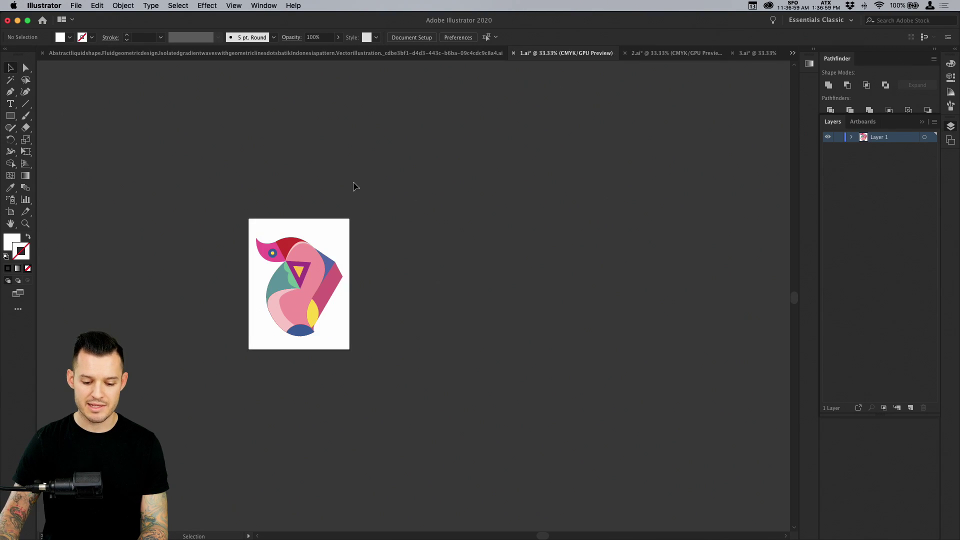
key(z)
click(299, 261)
scroll(403, 251, down, 3)
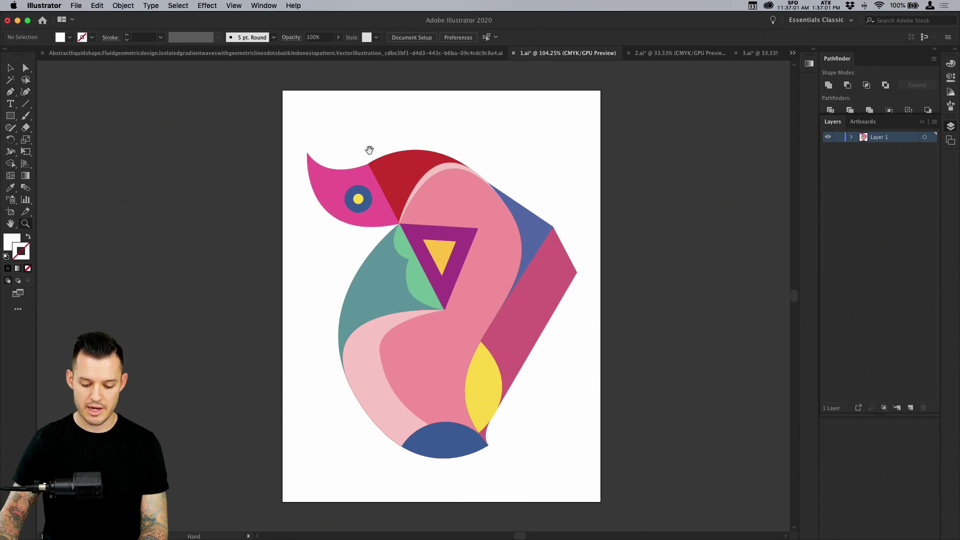
key(v)
Zoom in and centre the 2.ai artwork to inspect it
click(650, 53)
key(z)
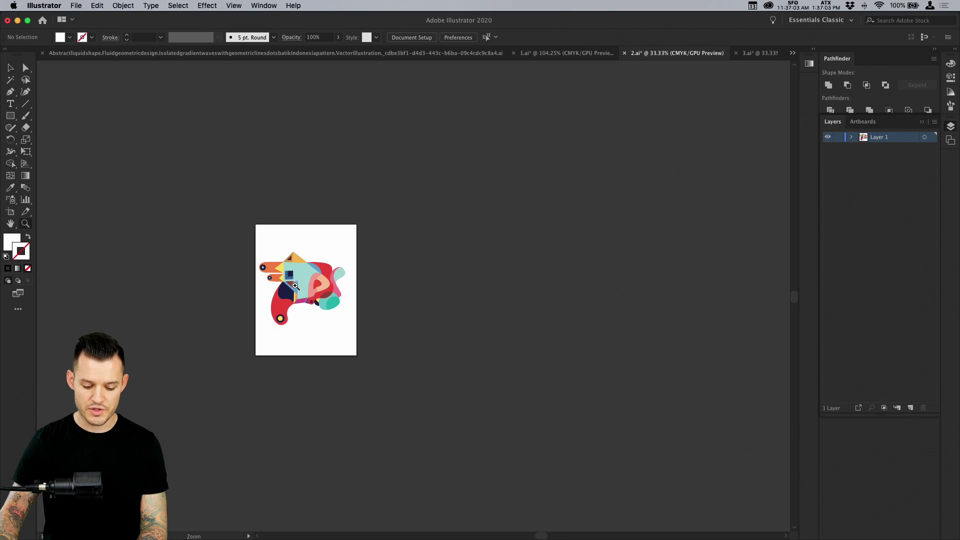
drag(302, 277, 471, 281)
drag(445, 174, 549, 168)
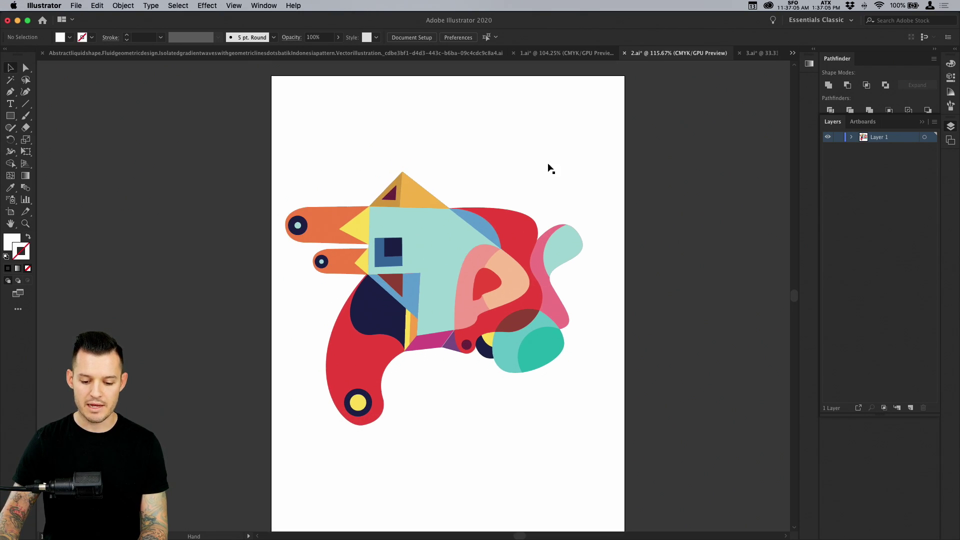
key(v)
Inspect the 3.ai artwork, undo an accidental move, and return to the XD desktop
click(758, 53)
key(z)
drag(429, 256, 459, 281)
key(v)
drag(328, 264, 412, 267)
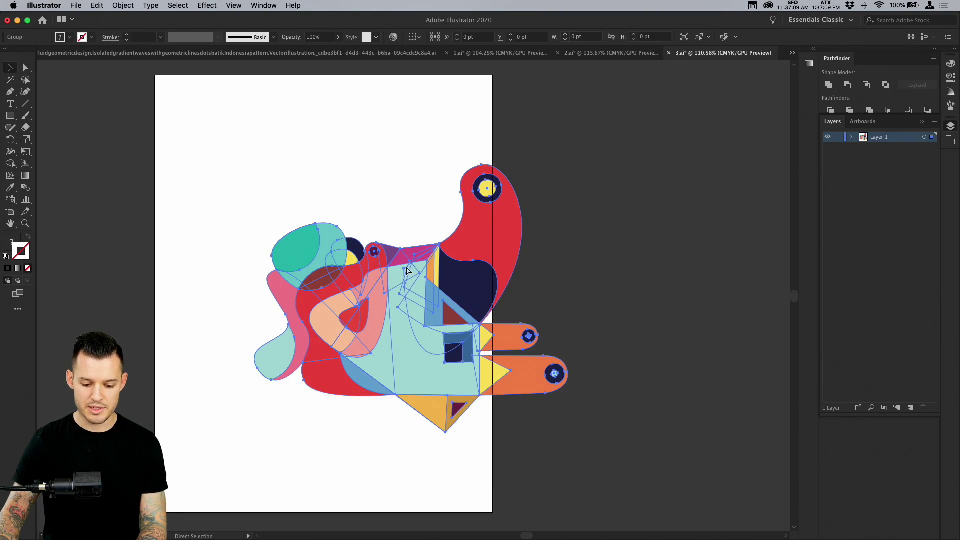
key(super+z)
drag(525, 246, 628, 225)
click(613, 224)
key(ctrl+Up)
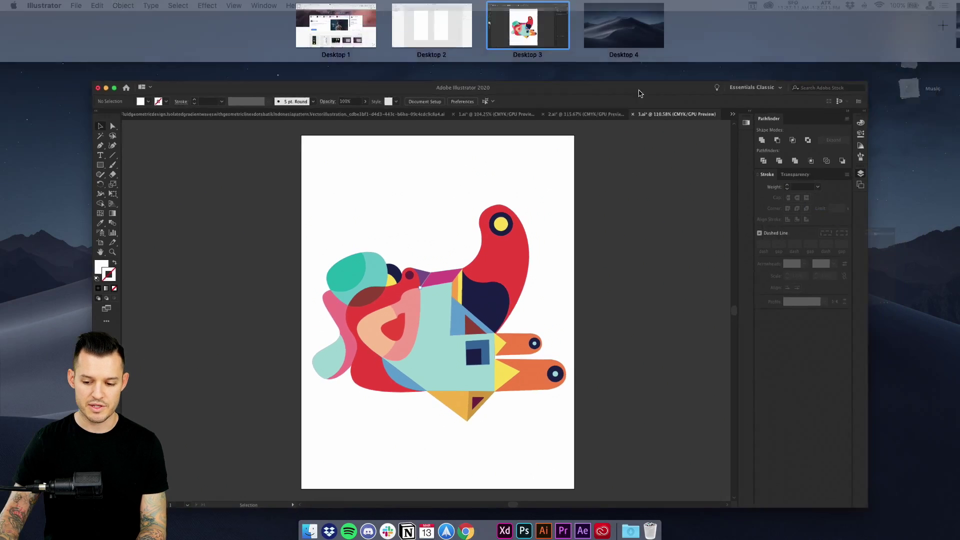
click(445, 50)
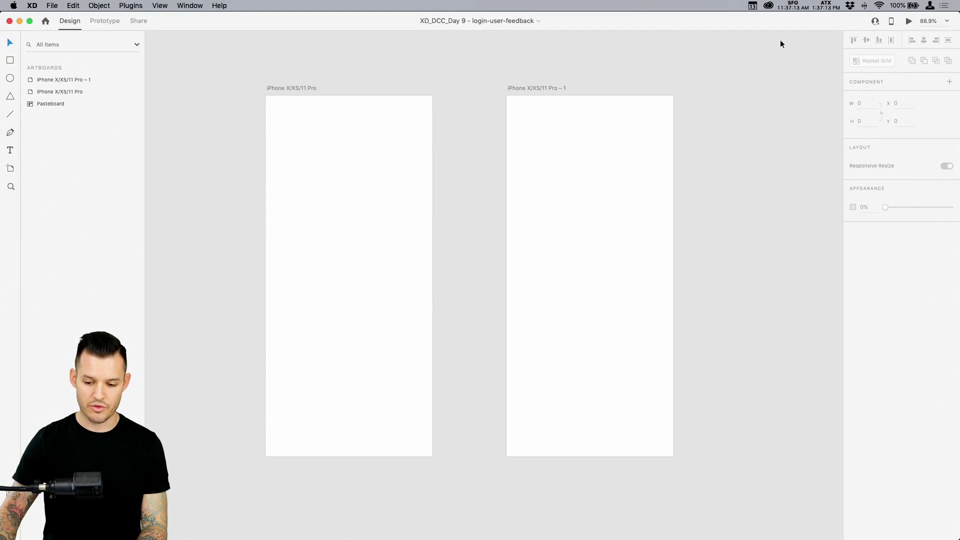
key(super+Tab)
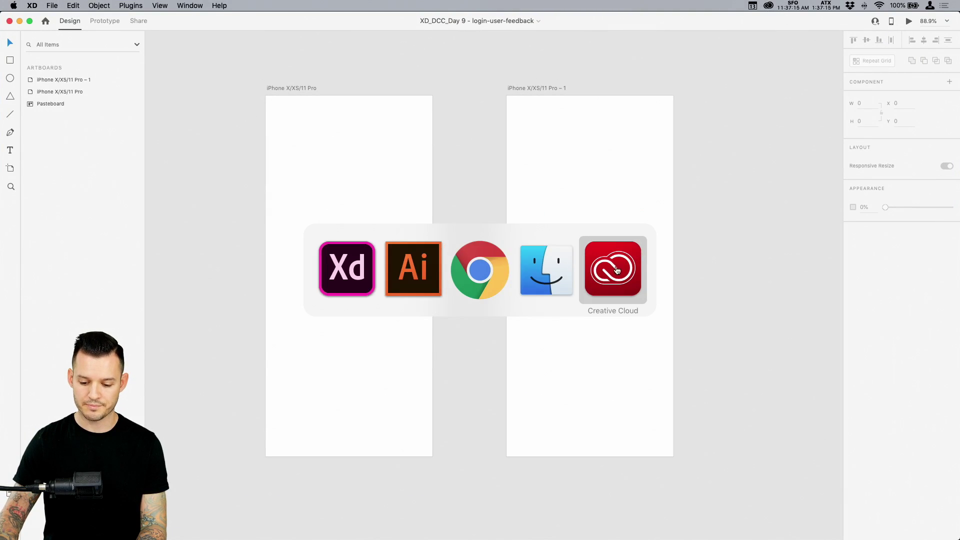
click(616, 266)
click(275, 71)
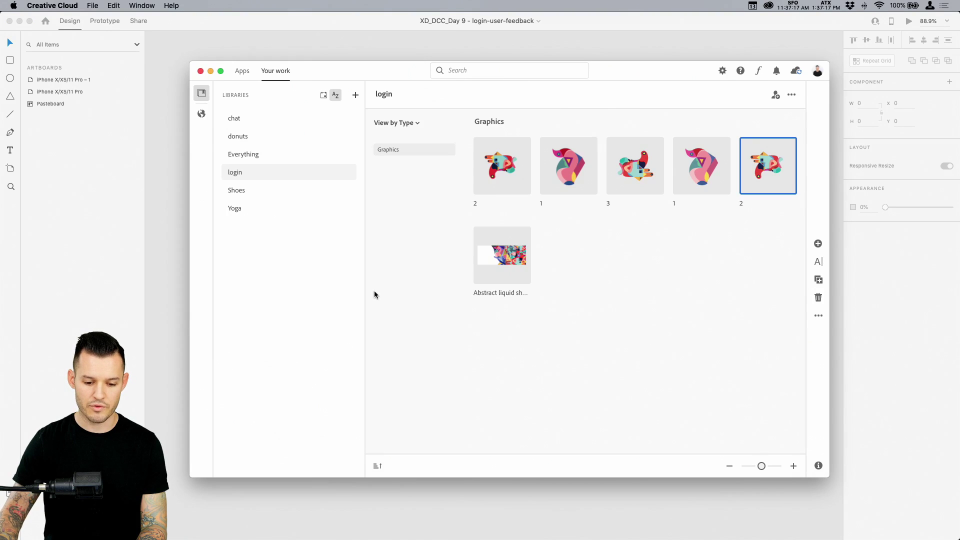
click(243, 123)
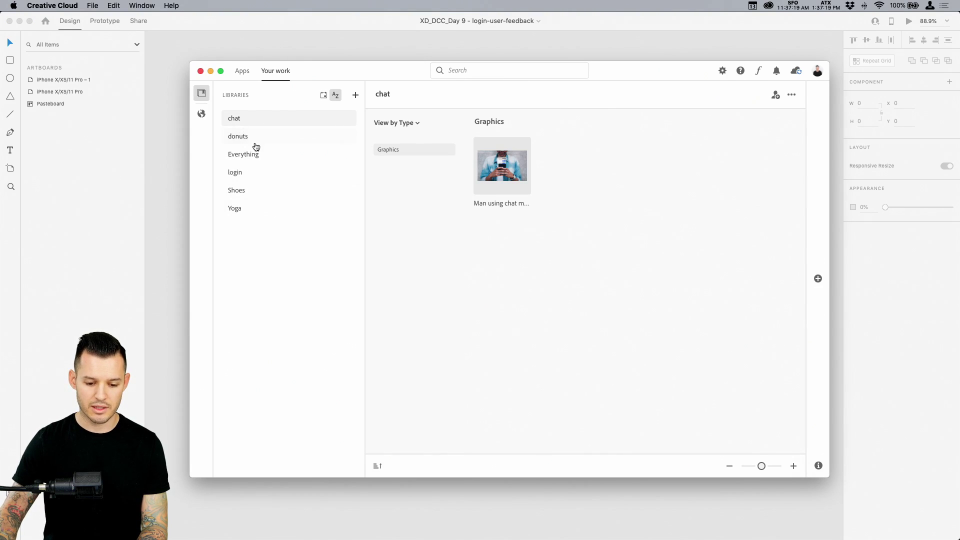
click(245, 175)
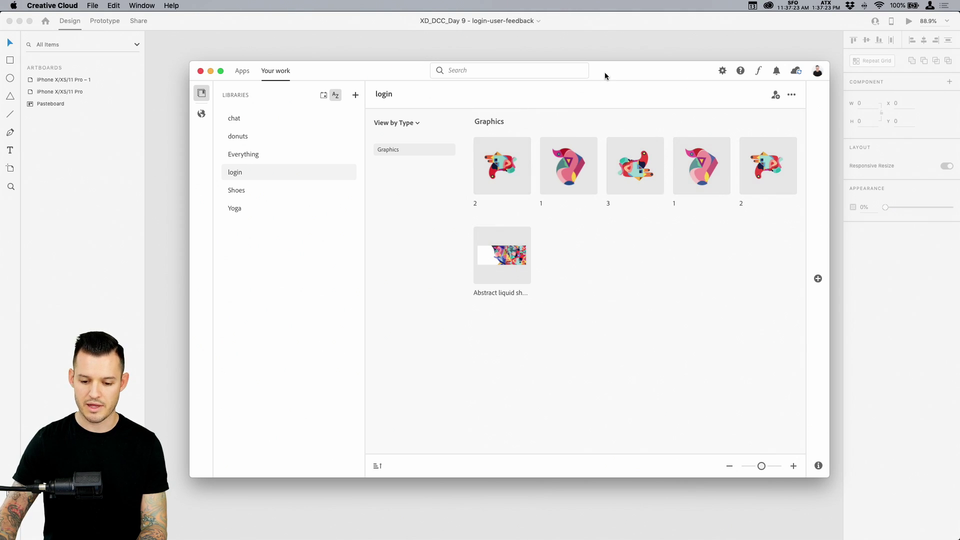
drag(604, 72, 876, 132)
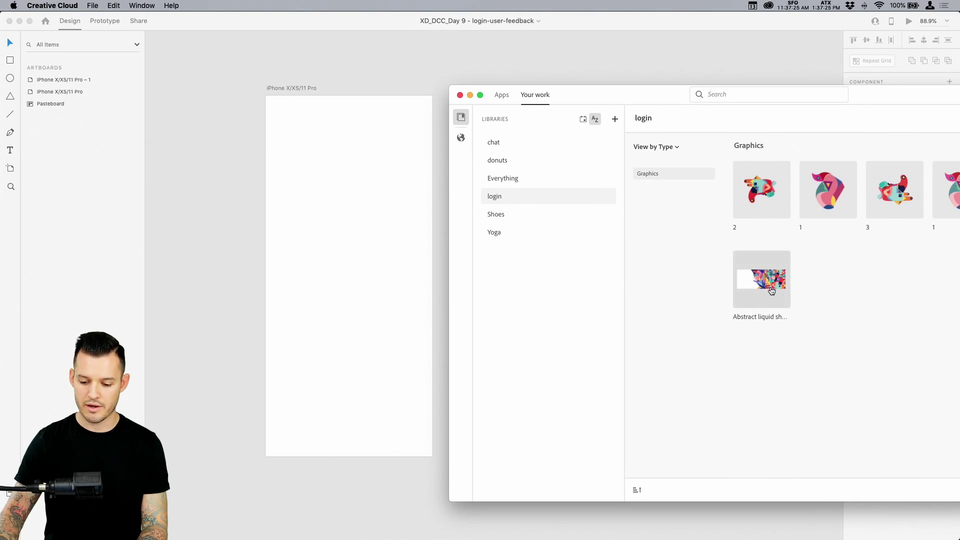
drag(770, 290, 345, 220)
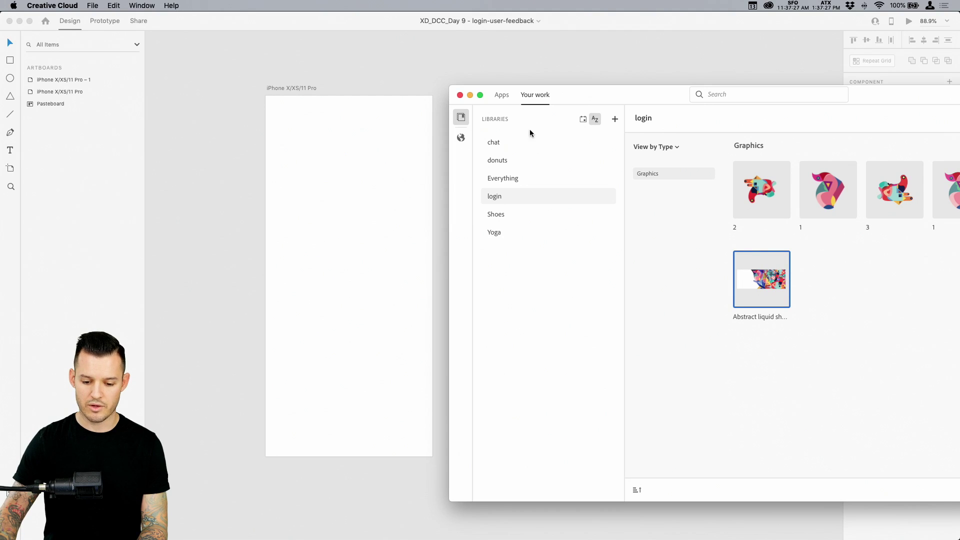
drag(634, 98, 309, 139)
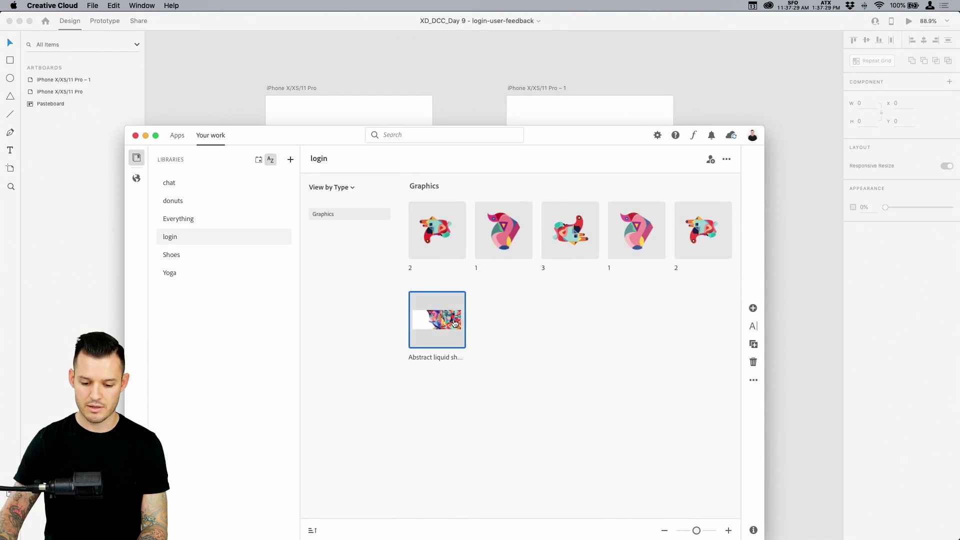
drag(451, 320, 742, 241)
drag(804, 230, 804, 229)
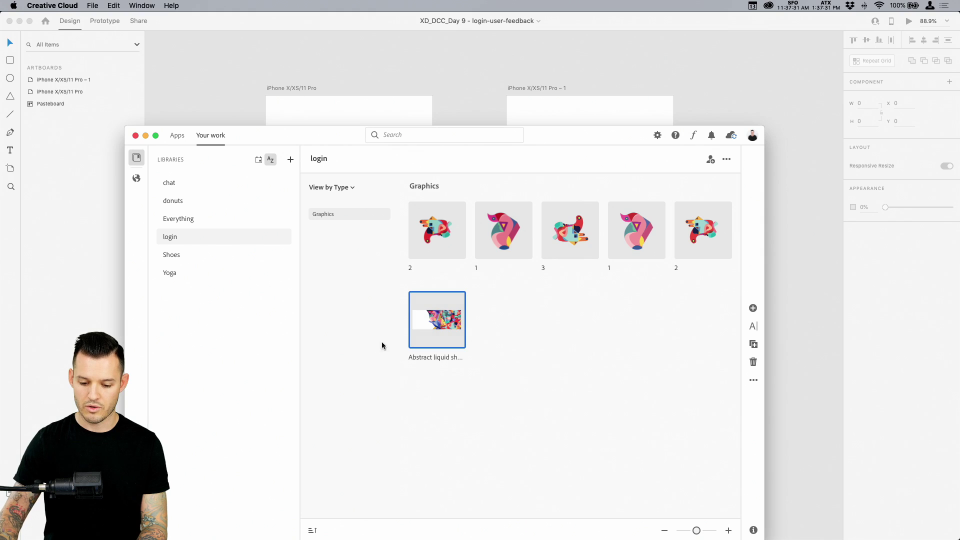
click(772, 89)
key(super+minus)
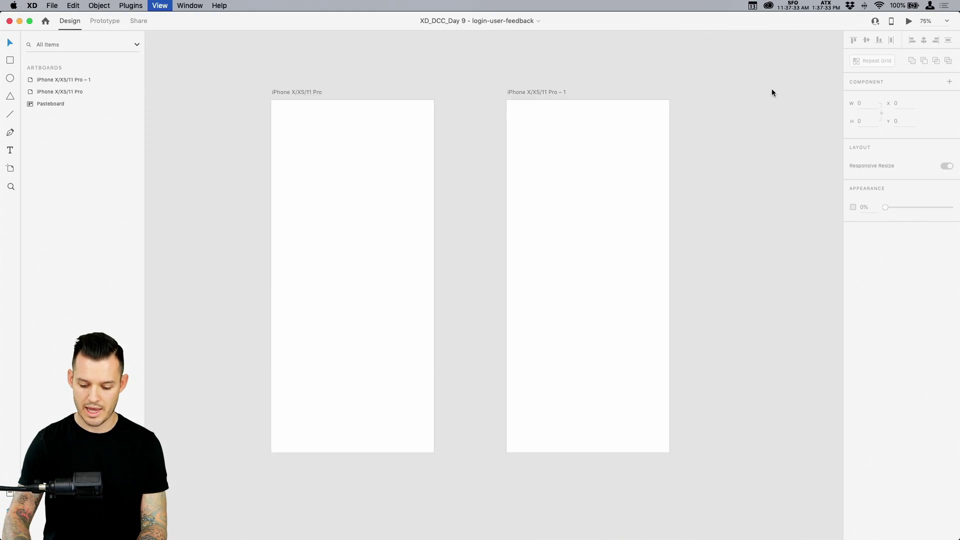
drag(959, 332, 796, 385)
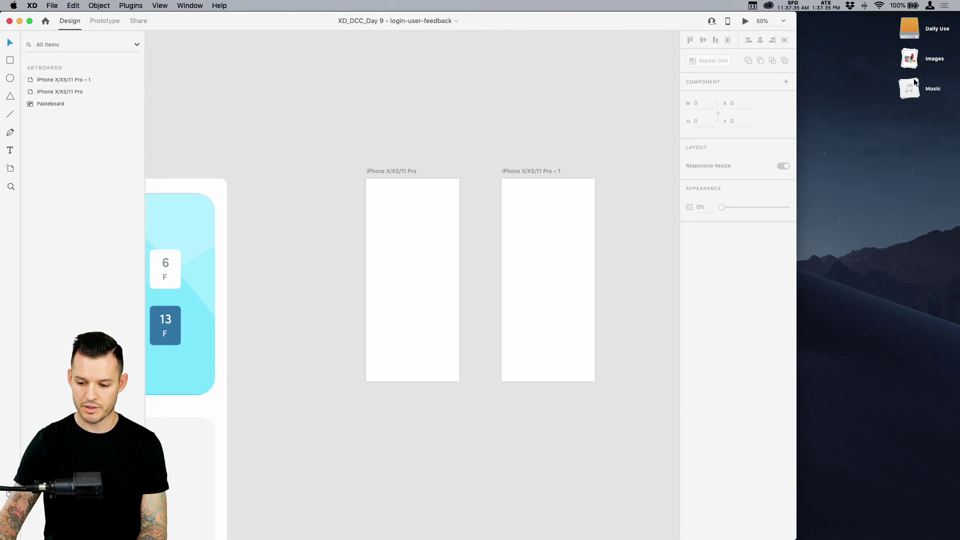
key(super+Tab)
drag(575, 137, 765, 125)
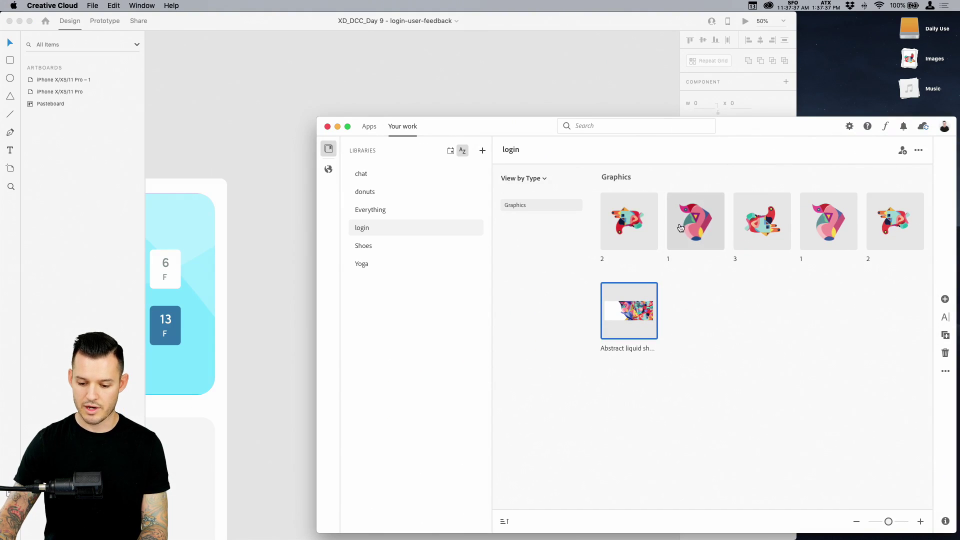
click(680, 228)
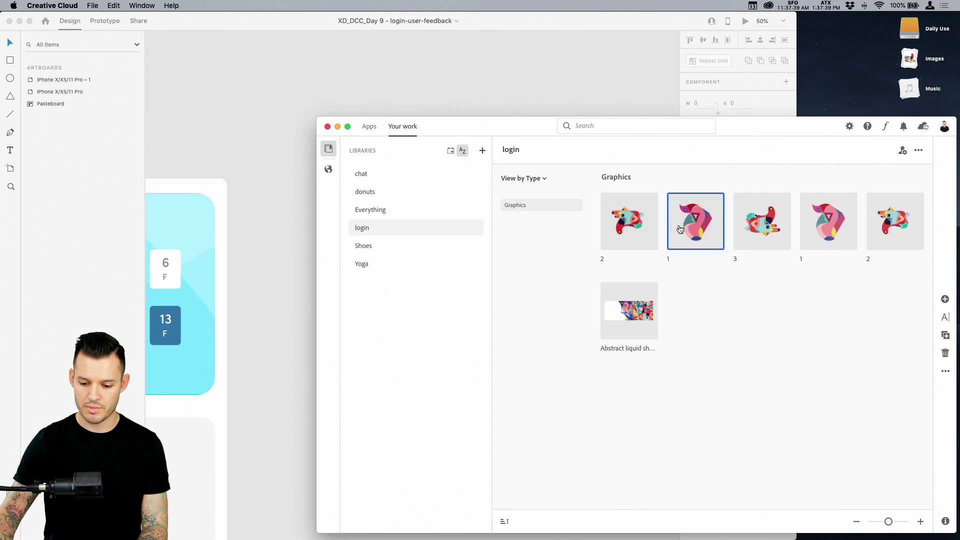
key(super+h)
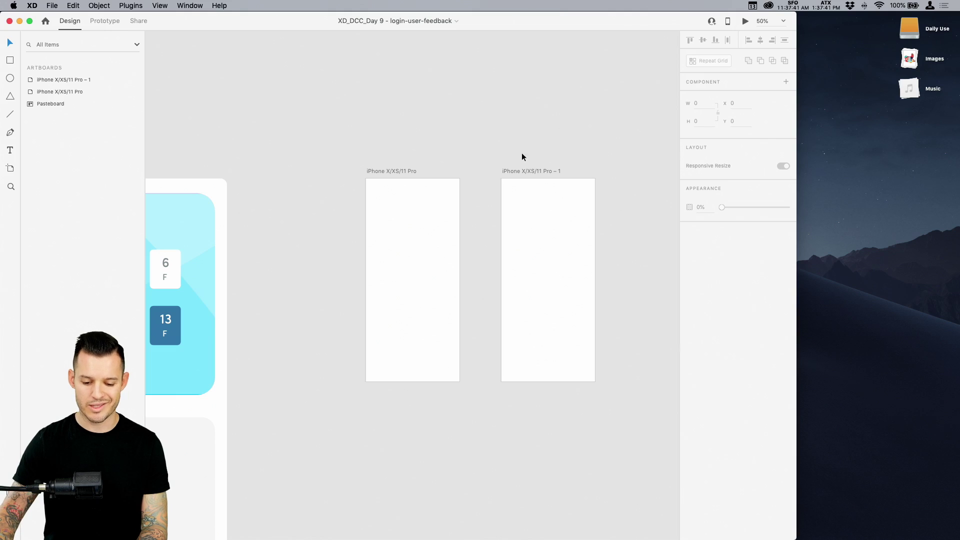
key(ctrl+alt+Return)
key(z)
drag(336, 170, 519, 305)
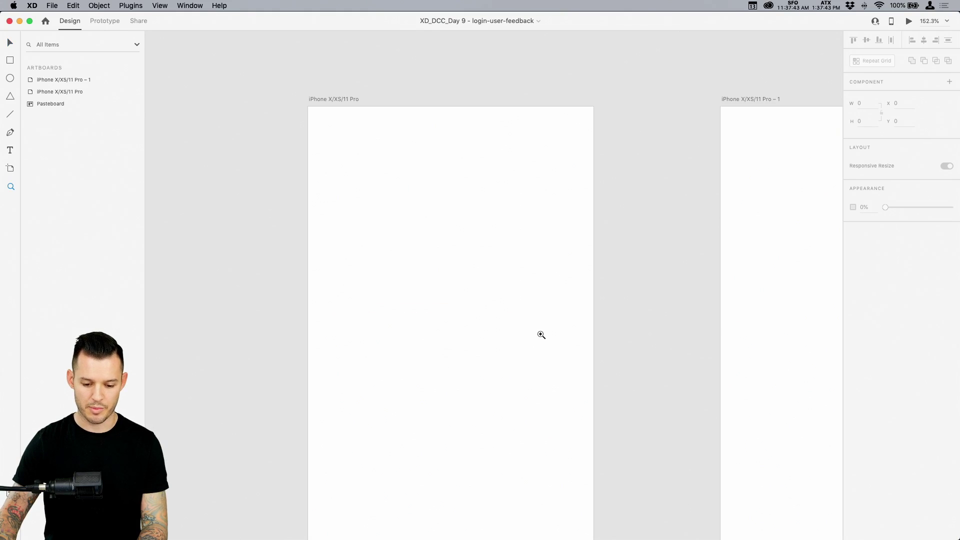
key(v)
scroll(550, 337, down, 3)
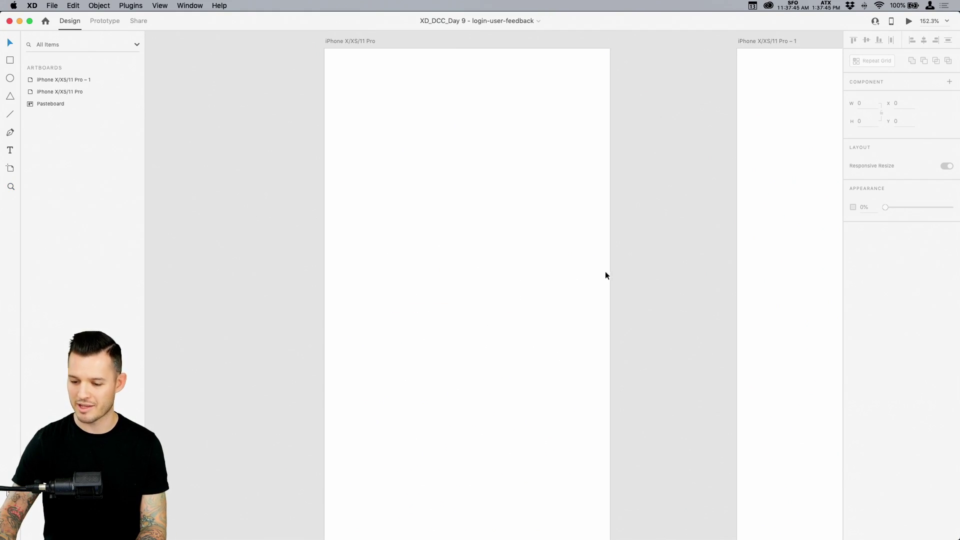
key(super+shift+l)
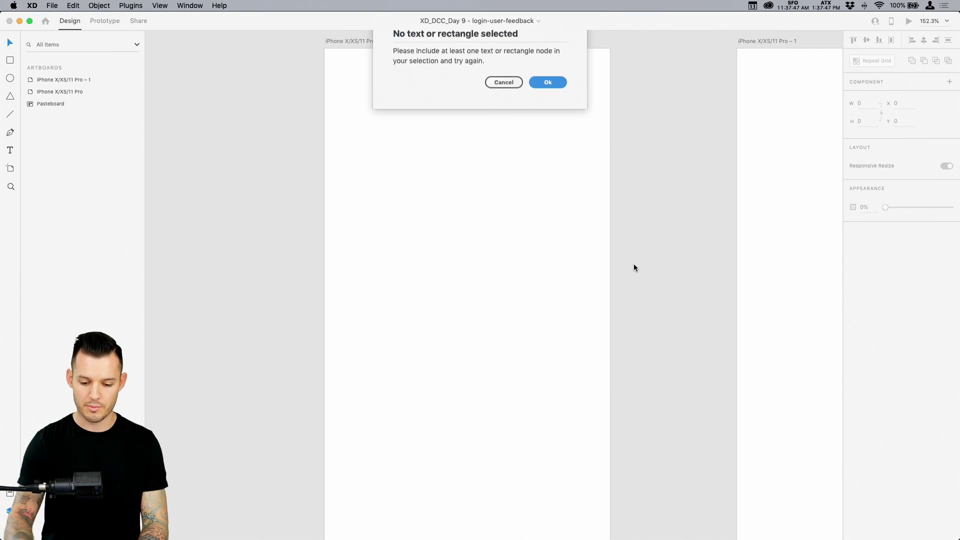
click(504, 101)
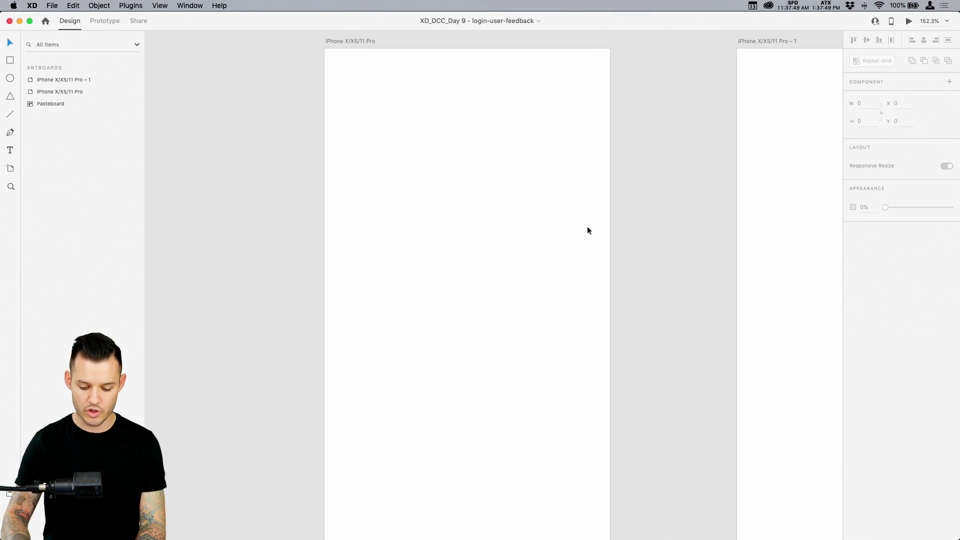
key(super+shift+l)
Place the abstract liquid shape asset from the login library onto the canvas
click(681, 107)
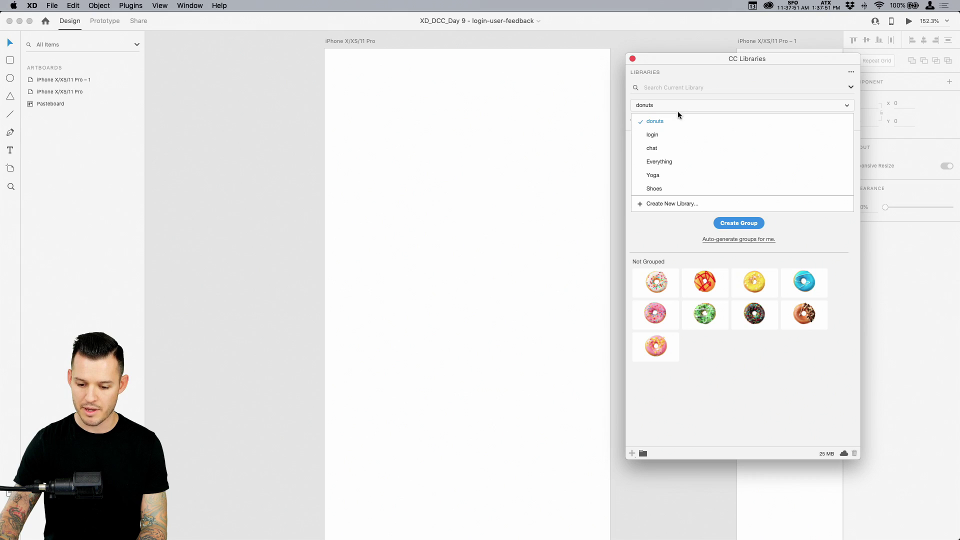
click(663, 138)
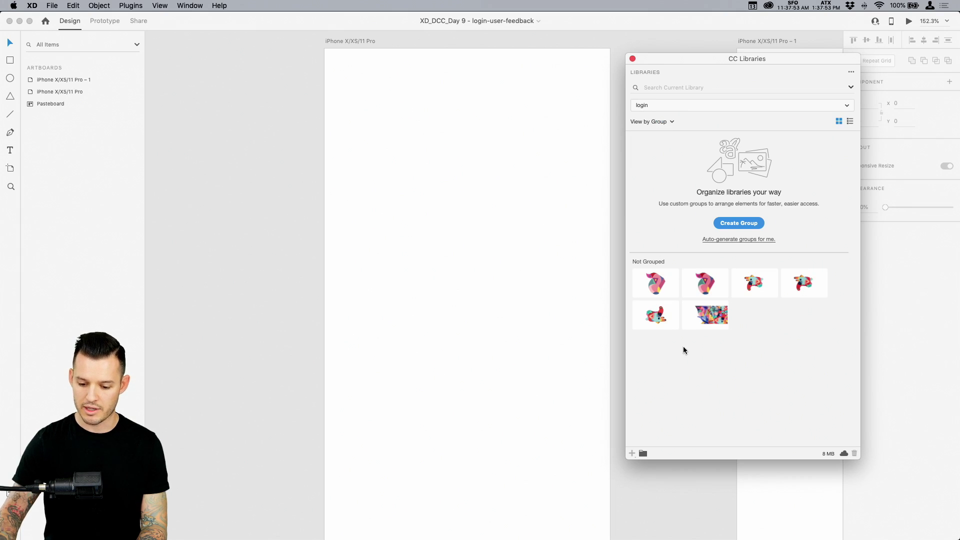
drag(690, 325, 265, 212)
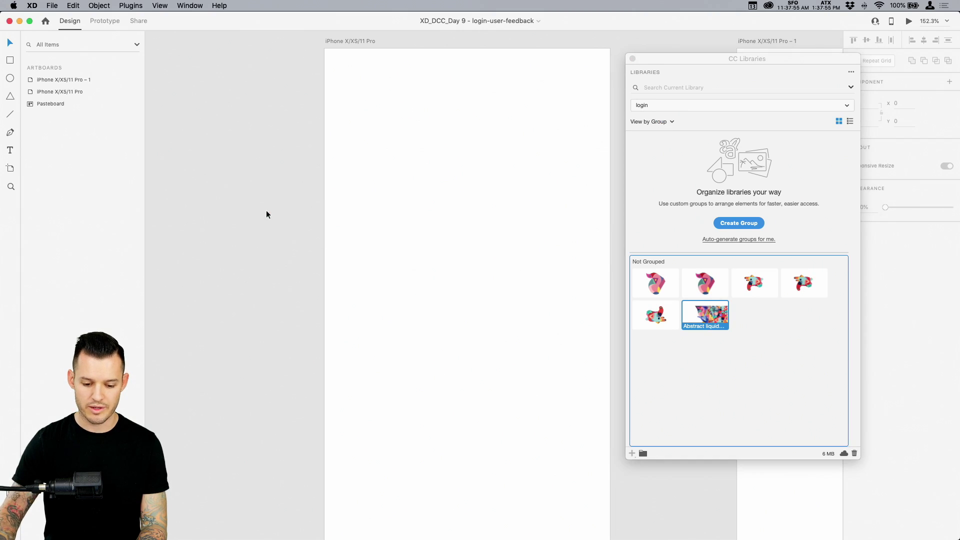
key(super+0)
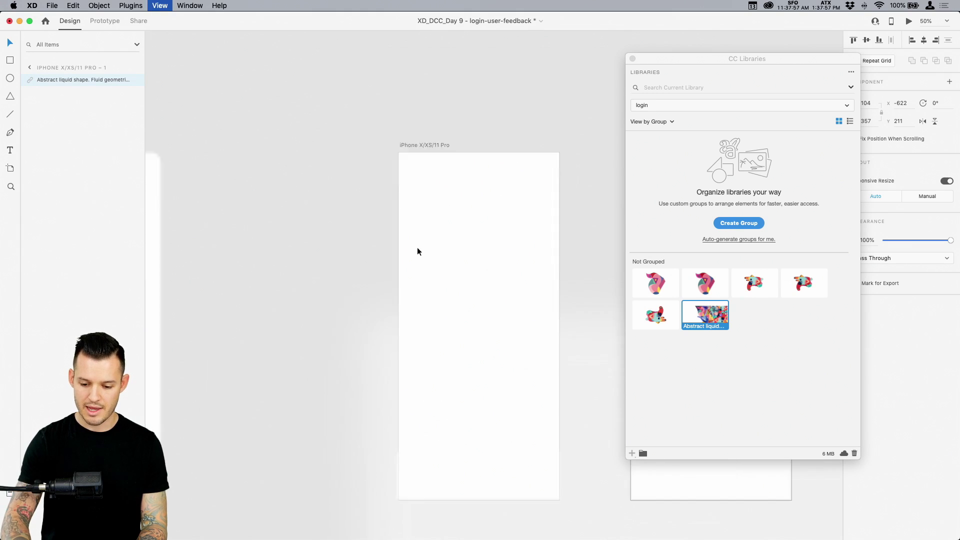
Shrink the huge image to about a tenth and move it into the first iPhone artboard
click(633, 59)
scroll(635, 180, down, 5)
scroll(635, 180, right, 4)
scroll(576, 144, up, 5)
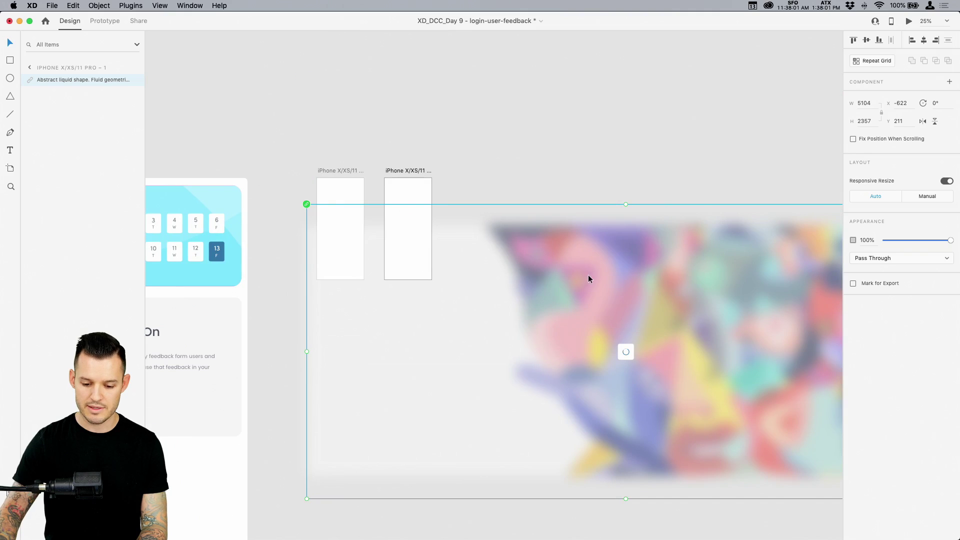
scroll(623, 350, down, 3)
scroll(623, 350, right, 4)
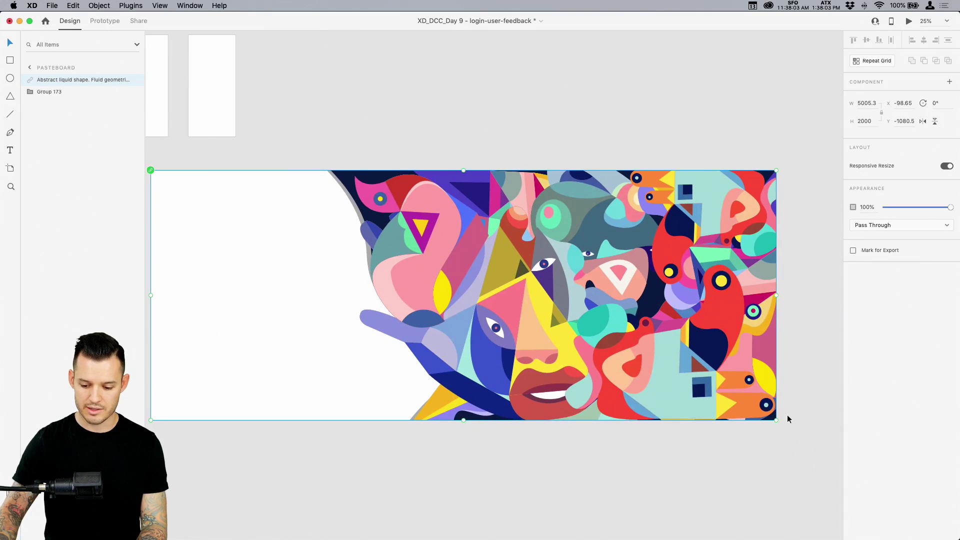
drag(777, 422, 362, 197)
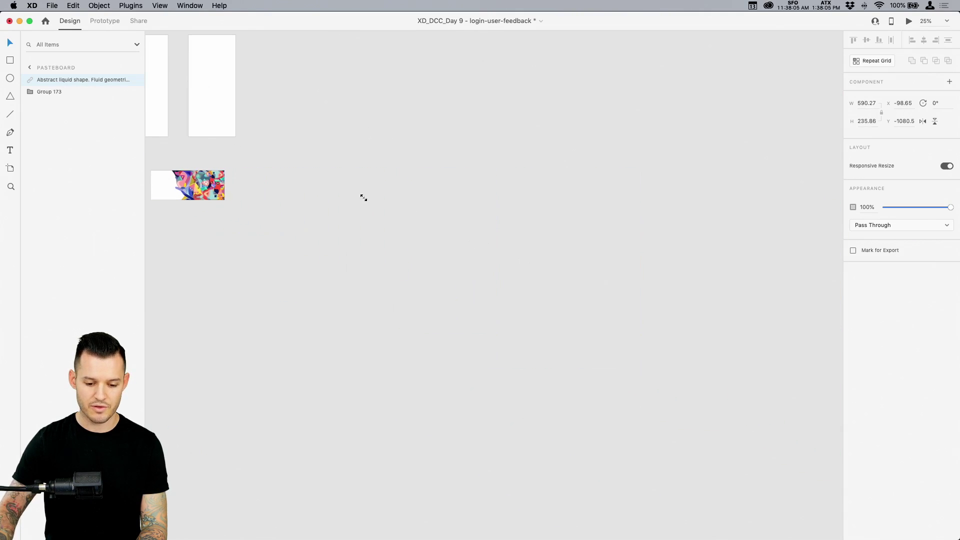
scroll(557, 300, up, 5)
scroll(557, 300, left, 6)
drag(428, 306, 375, 192)
Enlarge the image to span both artboards and shift it further right
key(z)
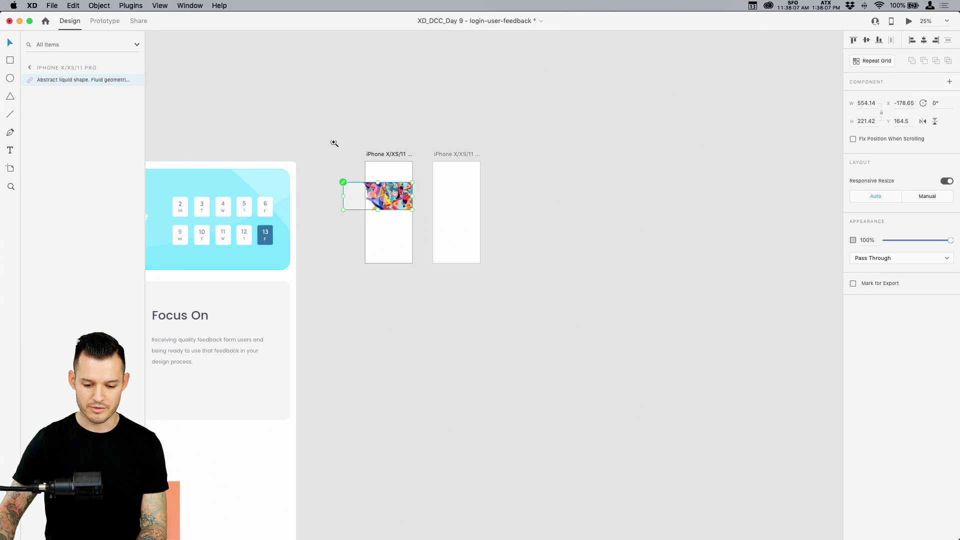
drag(332, 143, 465, 300)
click(383, 111)
key(v)
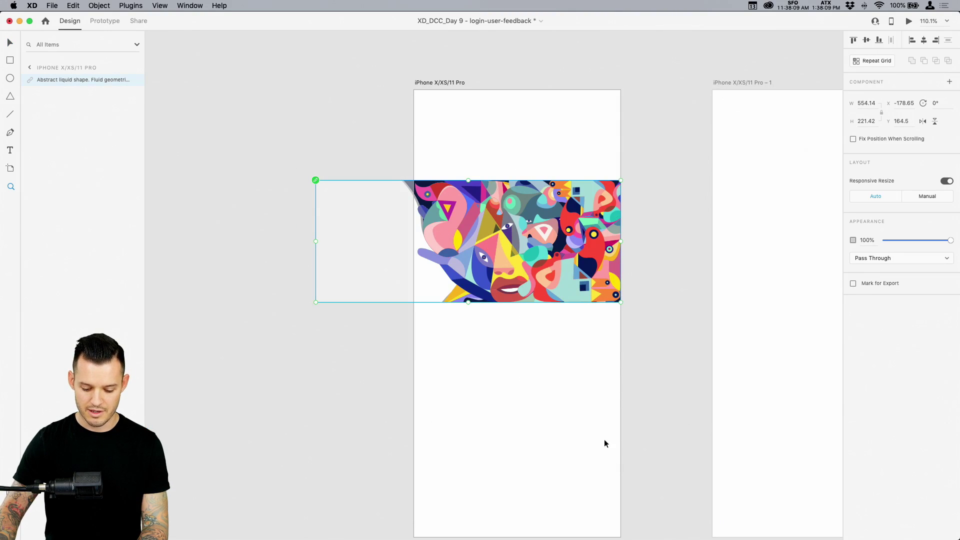
scroll(605, 444, right, 3)
drag(520, 183, 796, 30)
scroll(547, 270, down, 3)
scroll(454, 312, down, 3)
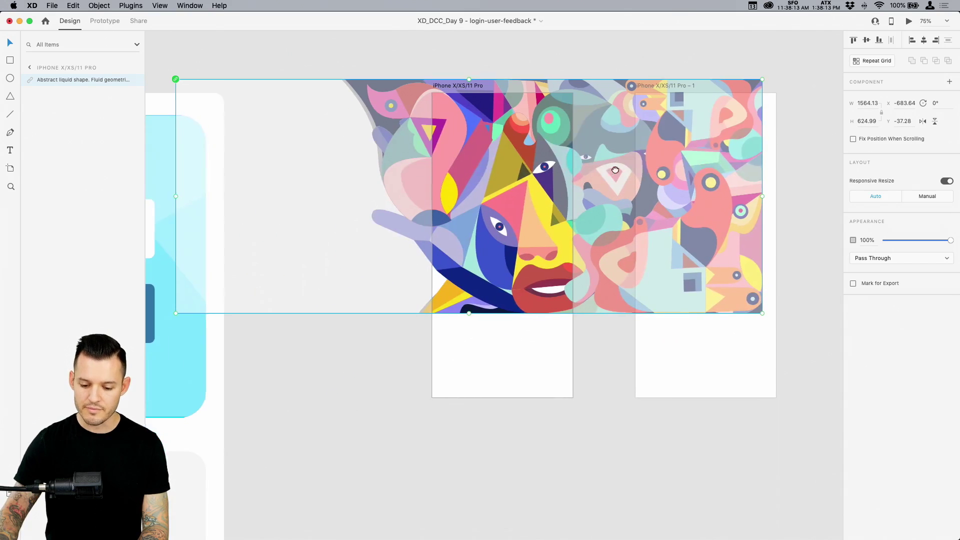
drag(761, 311, 868, 392)
scroll(481, 369, left, 5)
drag(441, 326, 511, 328)
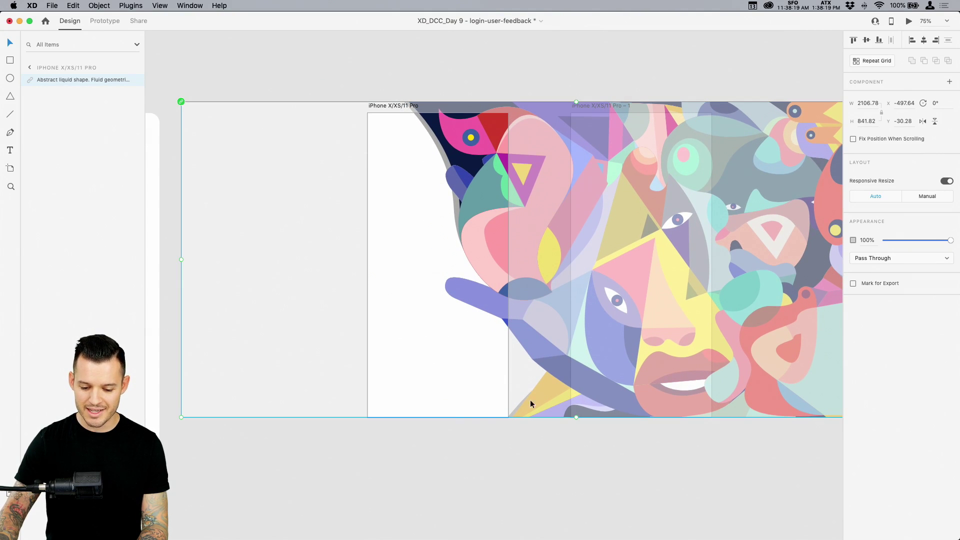
Preview the image's clipping within the artboard and nudge it slightly right
click(532, 484)
click(490, 295)
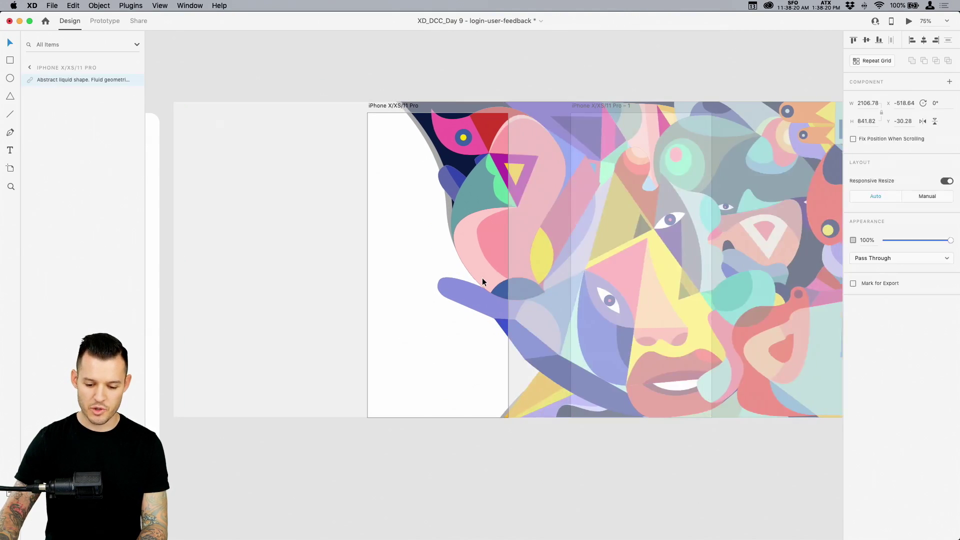
click(579, 446)
key(super+equal)
key(super+1)
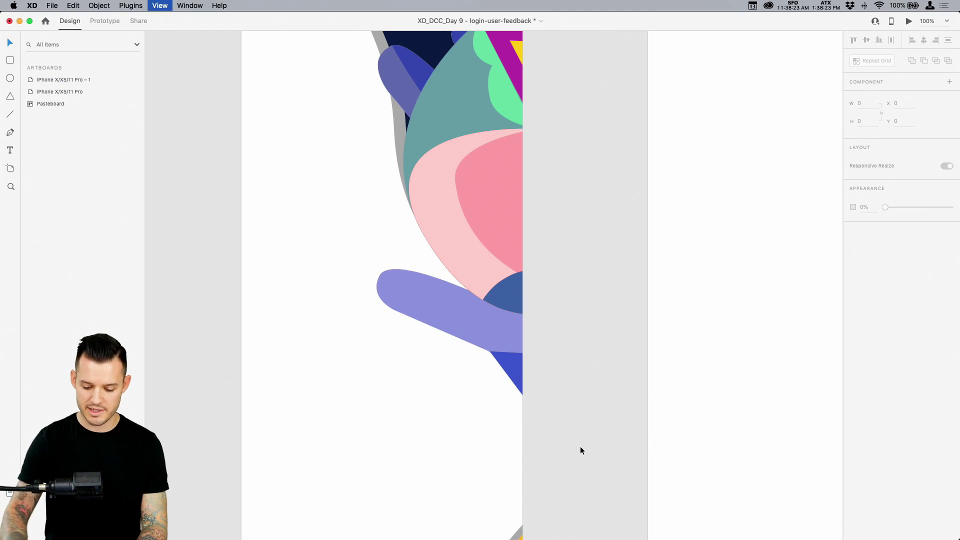
drag(493, 307, 507, 307)
click(571, 502)
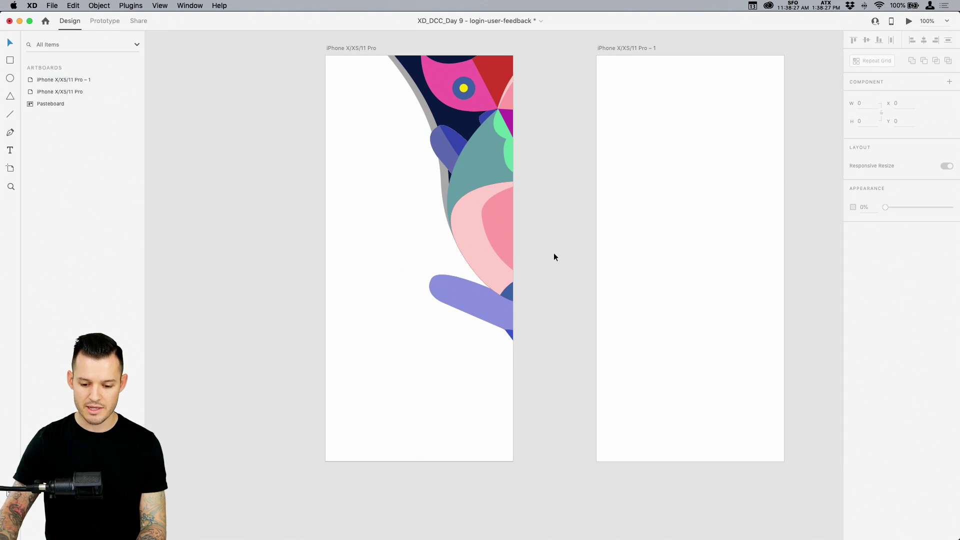
Save the document with the abstract artwork in place
scroll(554, 254, up, 2)
scroll(554, 253, left, 2)
key(super+s)
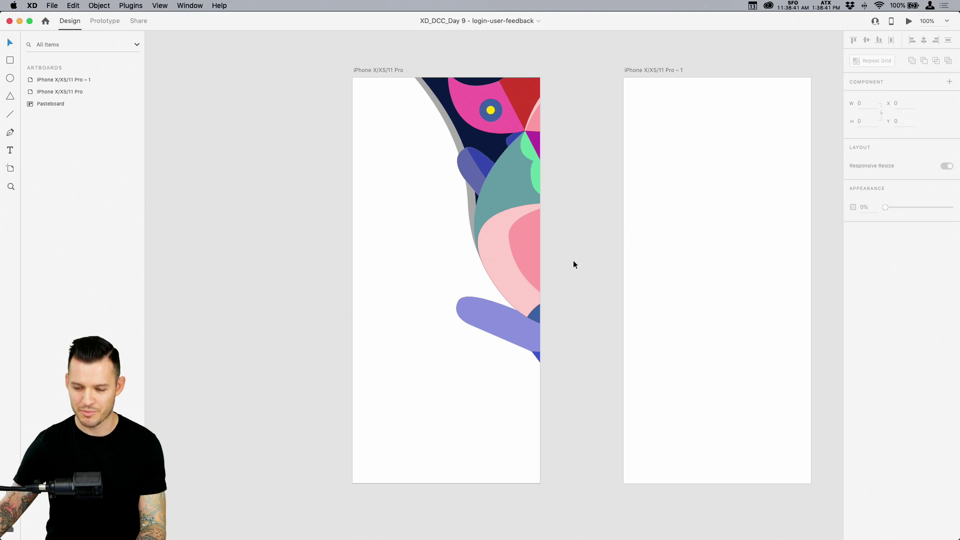
click(528, 244)
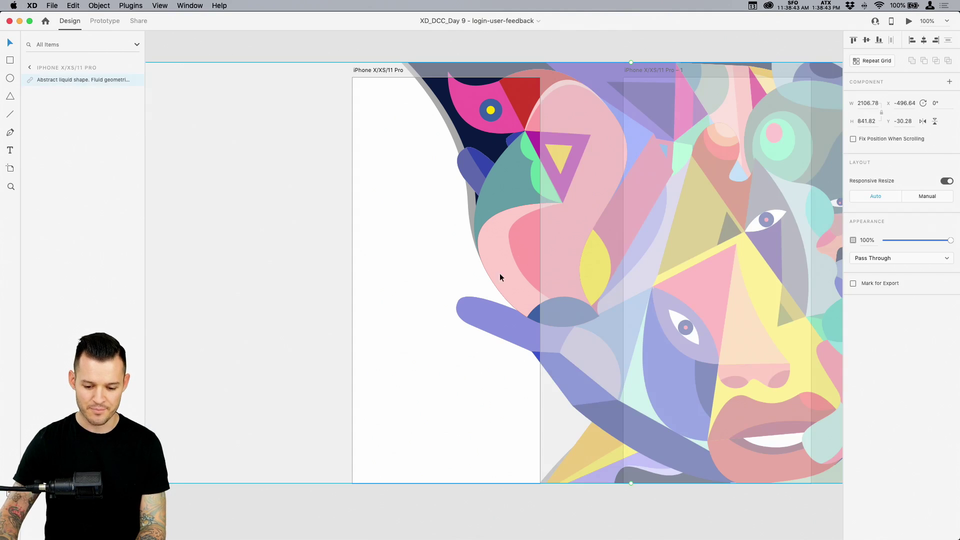
click(492, 510)
key(t)
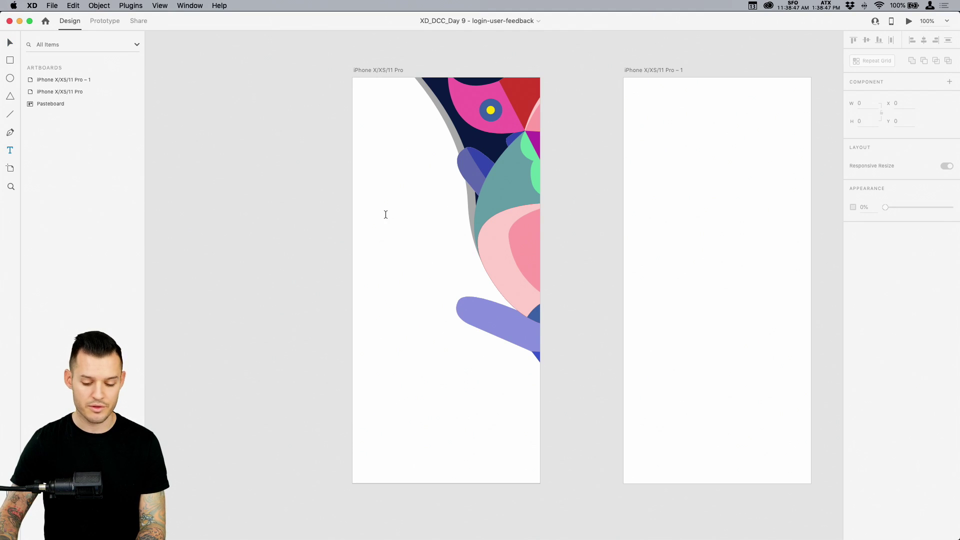
Type 'Vectrrr' in a text box on the artboard's left, set auto width, and scale it up
drag(371, 177, 460, 273)
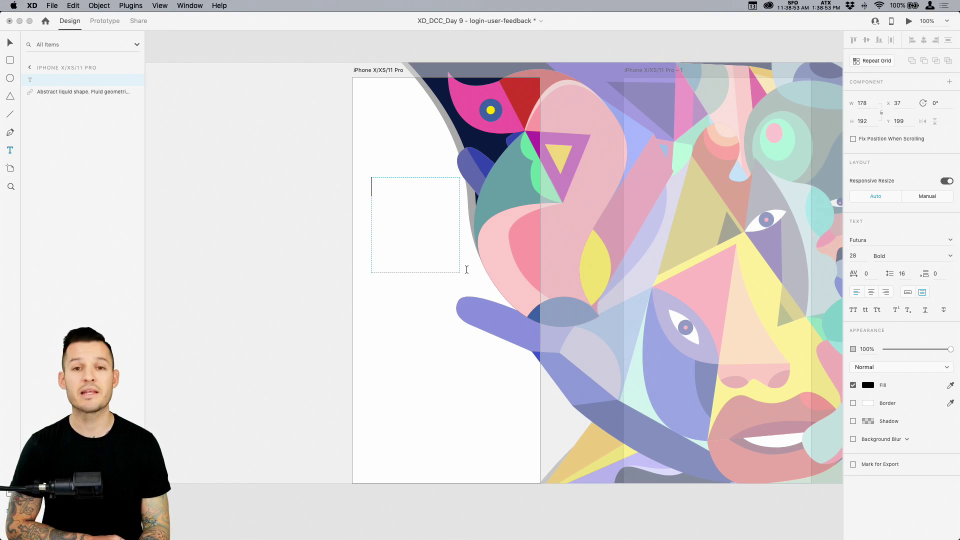
text(V)
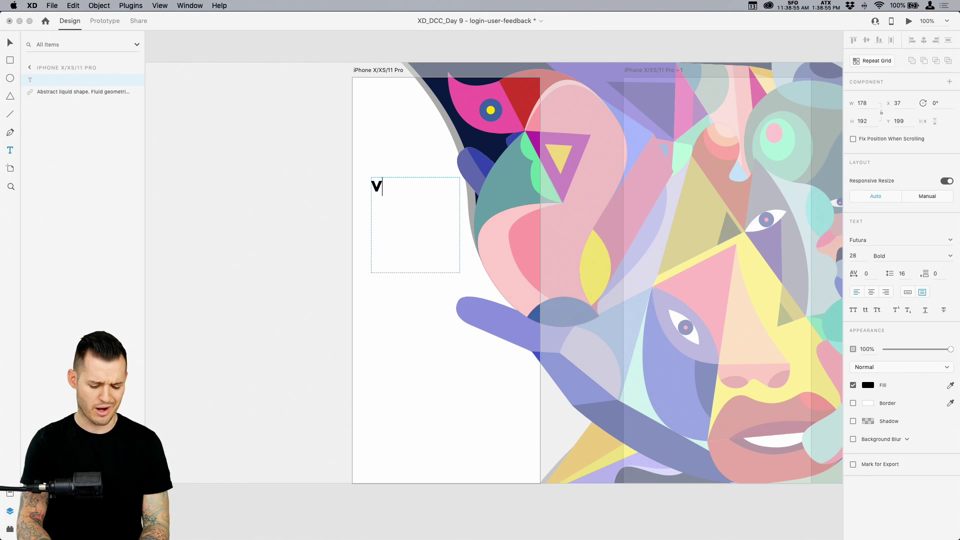
text(ectrrrr)
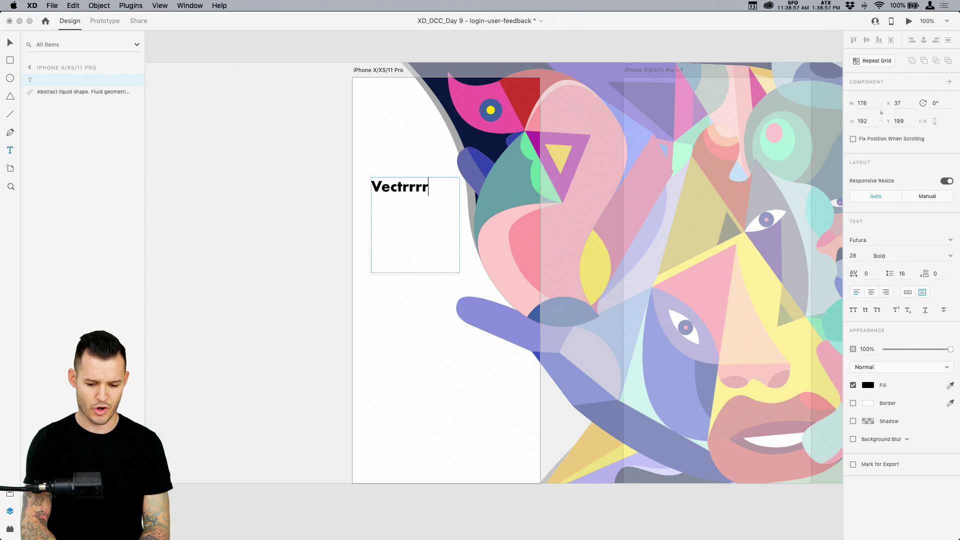
key(BackSpace)
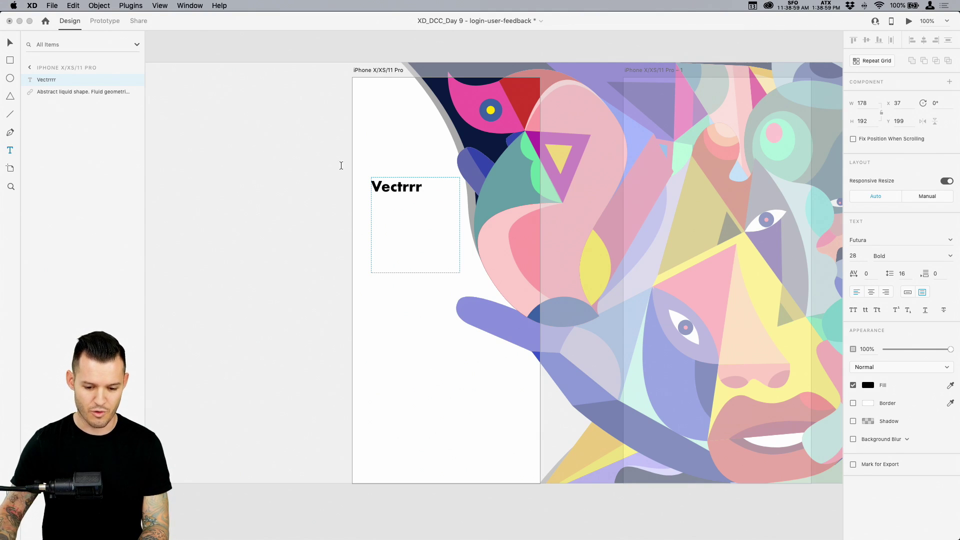
key(Escape)
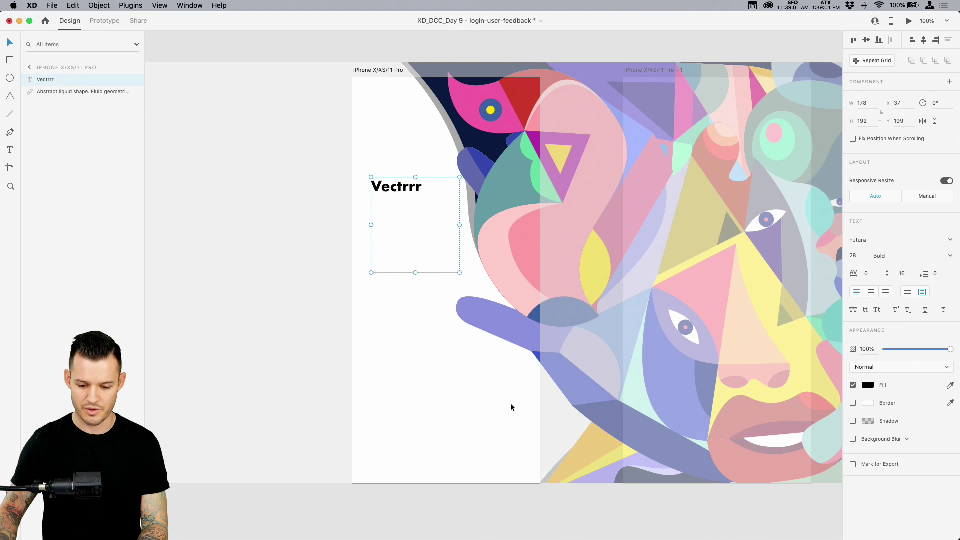
key(super+2)
scroll(493, 392, left, 5)
scroll(493, 392, up, 3)
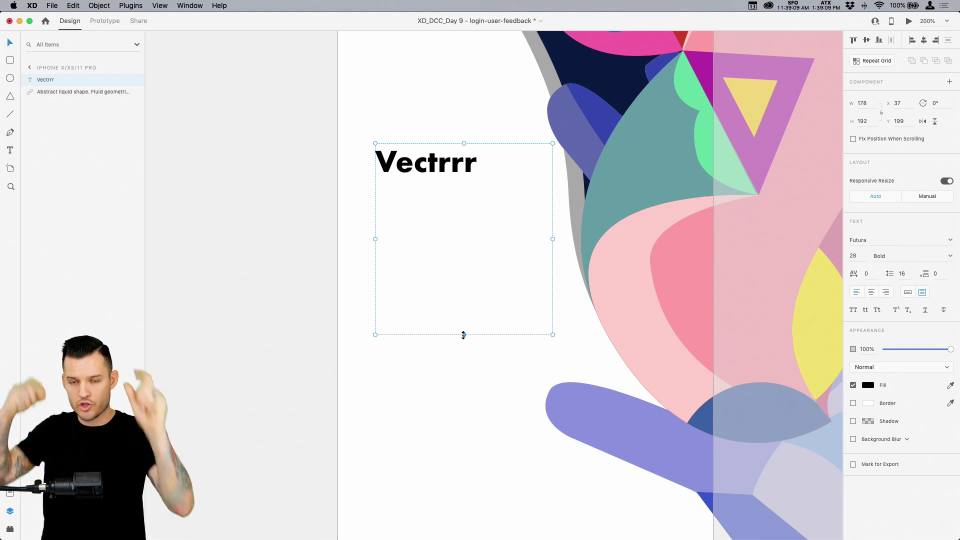
double_click(463, 335)
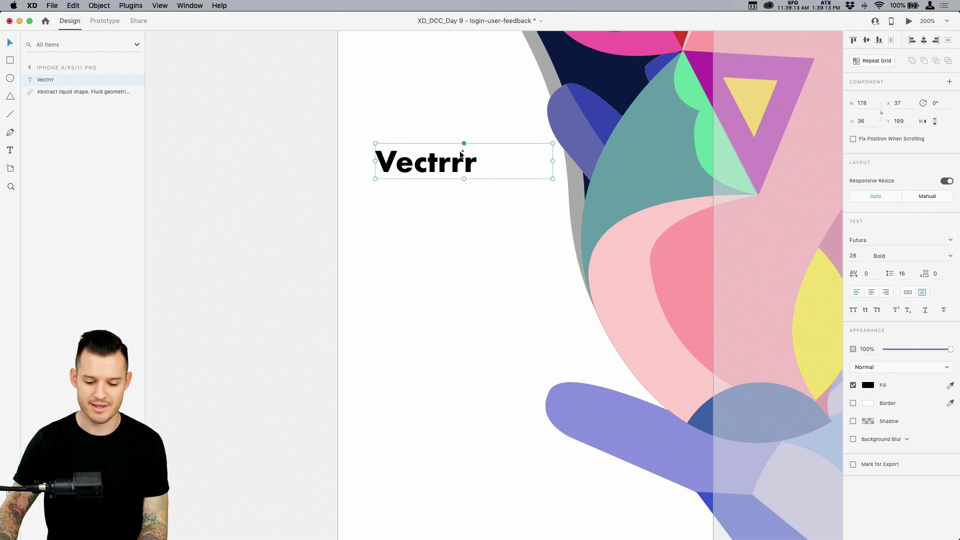
click(907, 292)
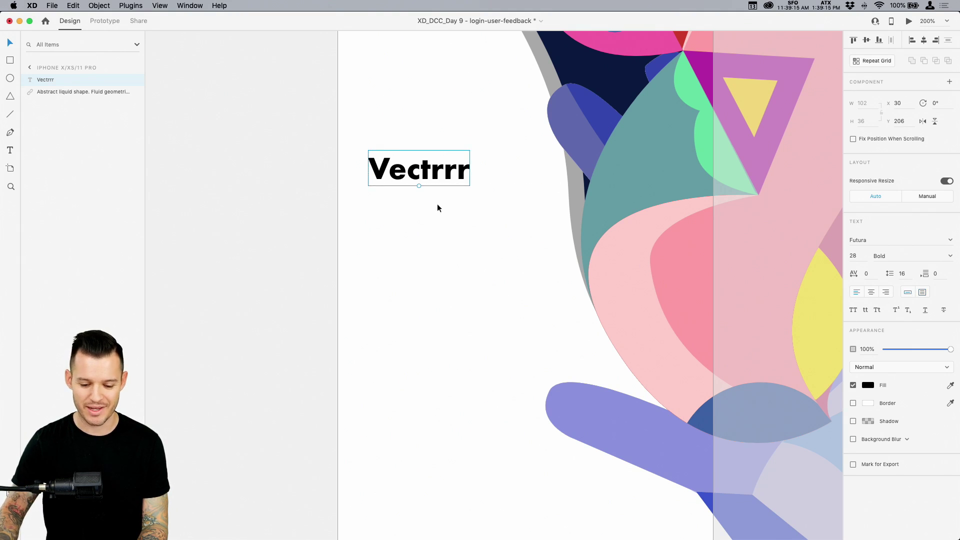
drag(421, 187, 466, 243)
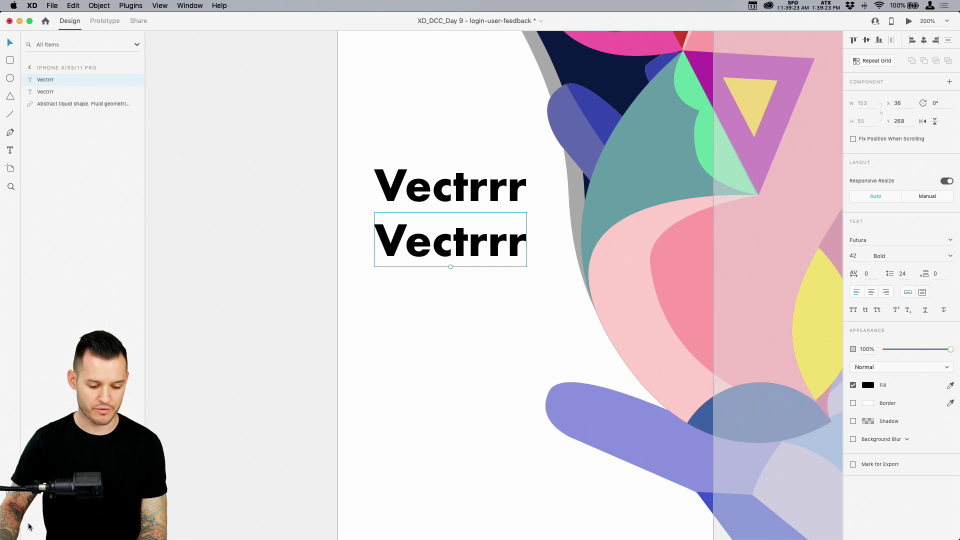
Set the second Vectrrr heading to 22 pt with Medium weight
key(super+alt+y)
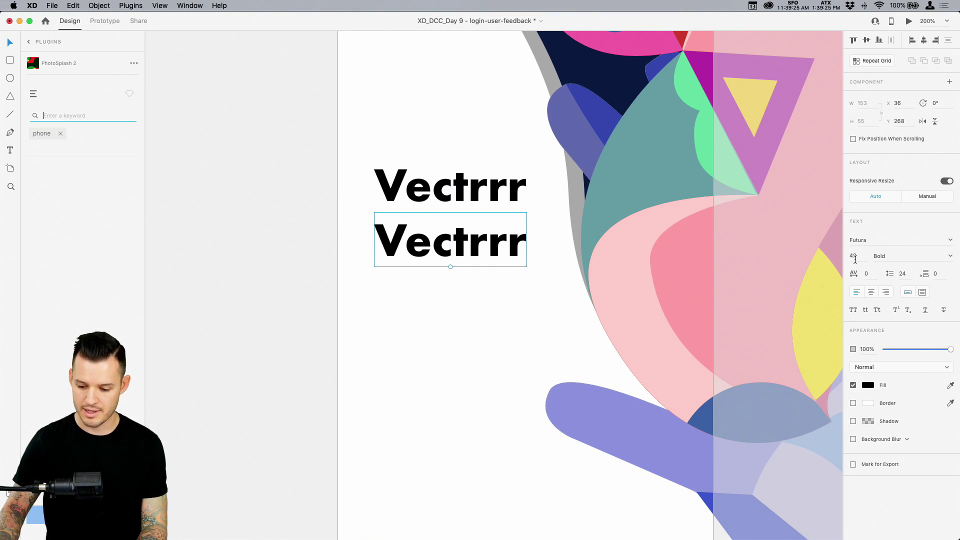
key(shift+Down)
key(shift+Down)
key(shift+Down)
key(shift+Up)
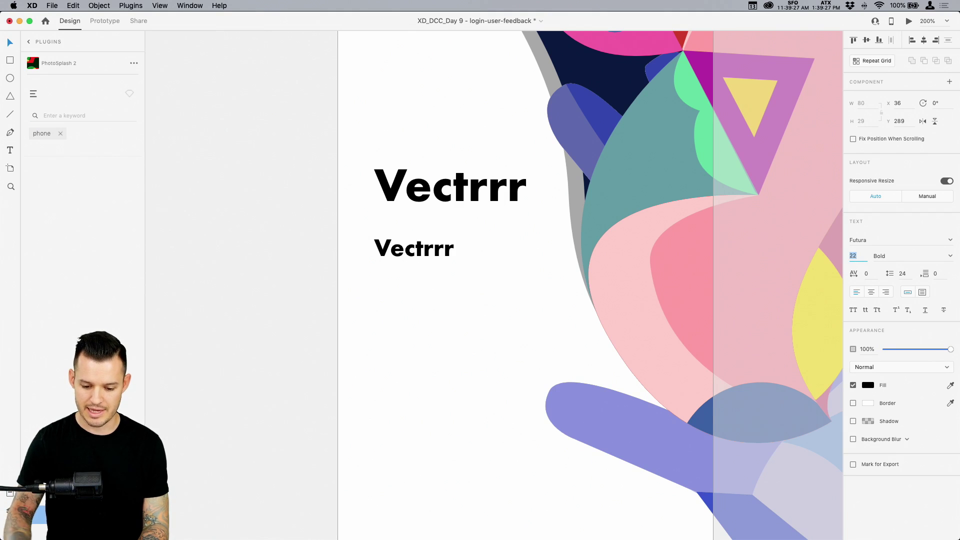
click(950, 256)
click(896, 304)
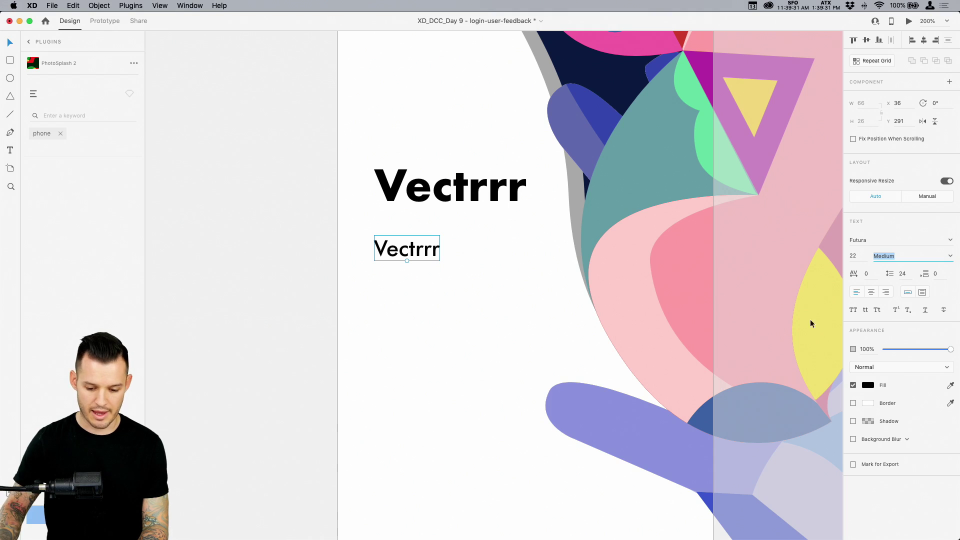
Make the second text box area text, enlarge it, and fill it with a ContentGenerator paragraph
click(924, 292)
scroll(501, 343, down, 5)
scroll(501, 343, right, 4)
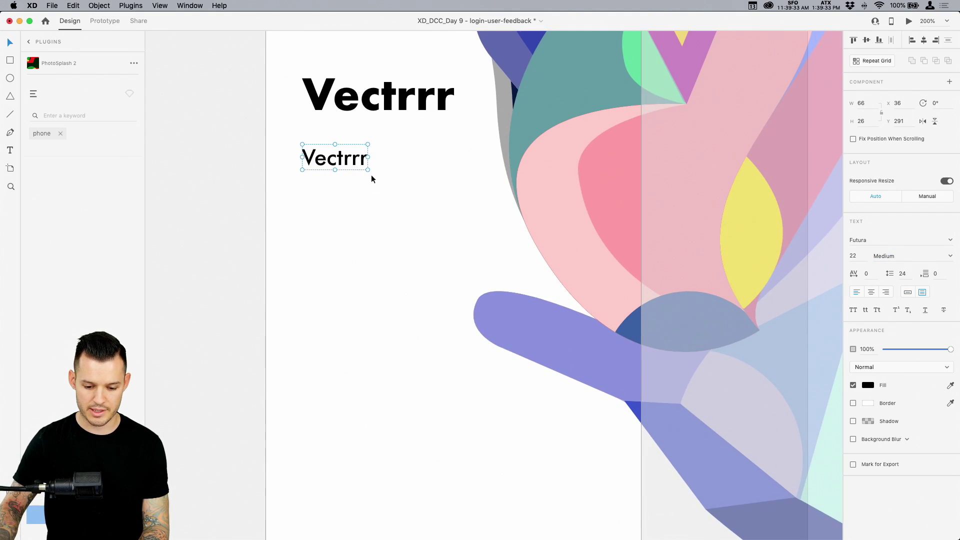
drag(368, 170, 495, 314)
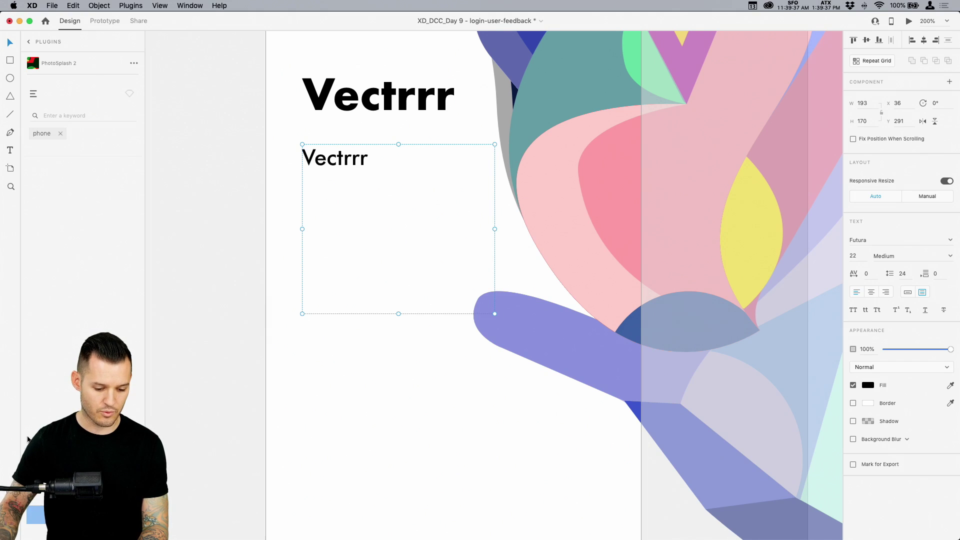
click(29, 45)
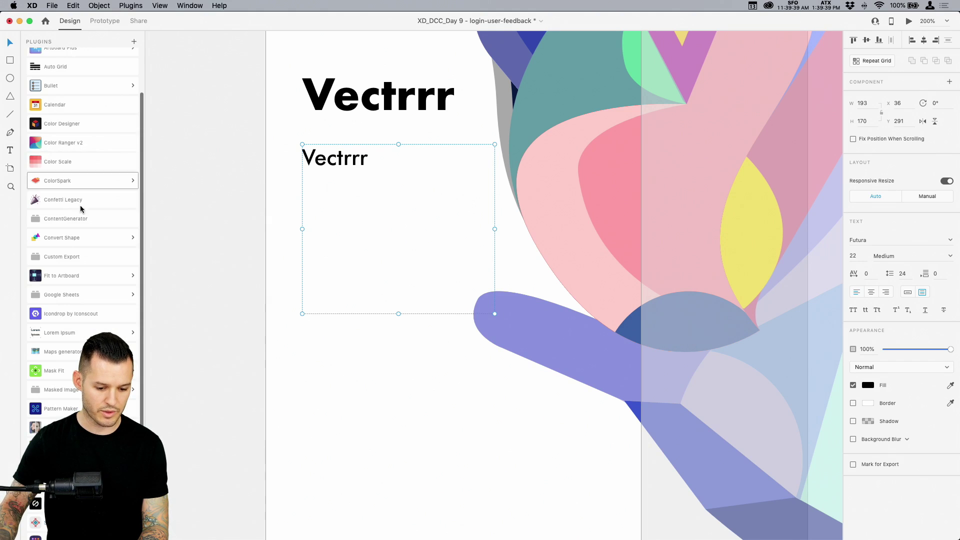
click(64, 220)
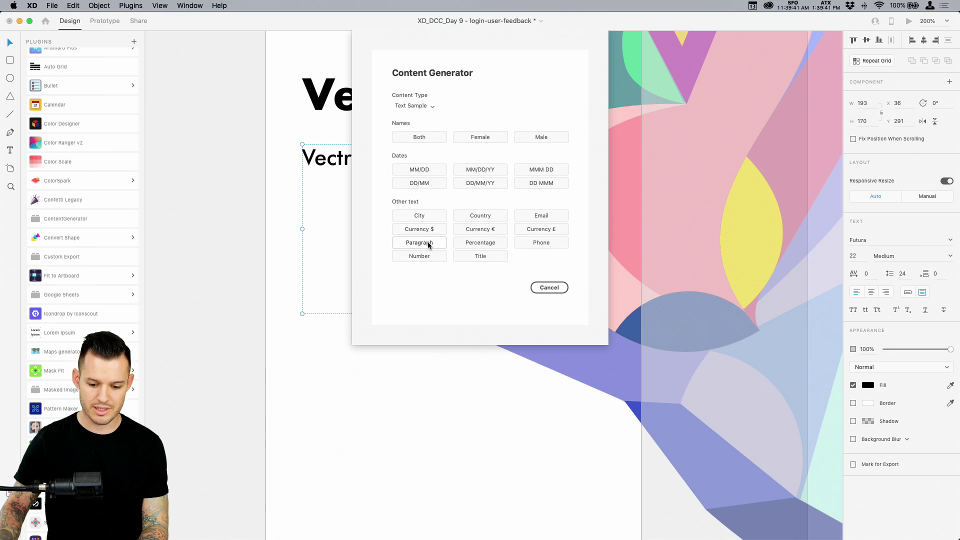
click(428, 242)
Resize the paragraph box and set the paragraph font size to 18
mouse_move(493, 315)
mouse_down()
mouse_move(579, 465)
mouse_move(554, 400)
mouse_move(495, 325)
mouse_up()
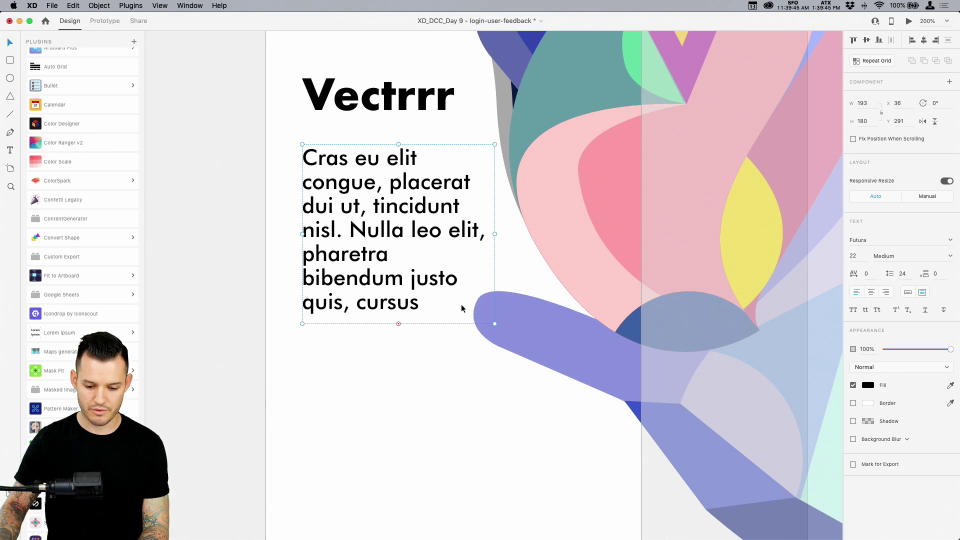
text(20)
key(Return)
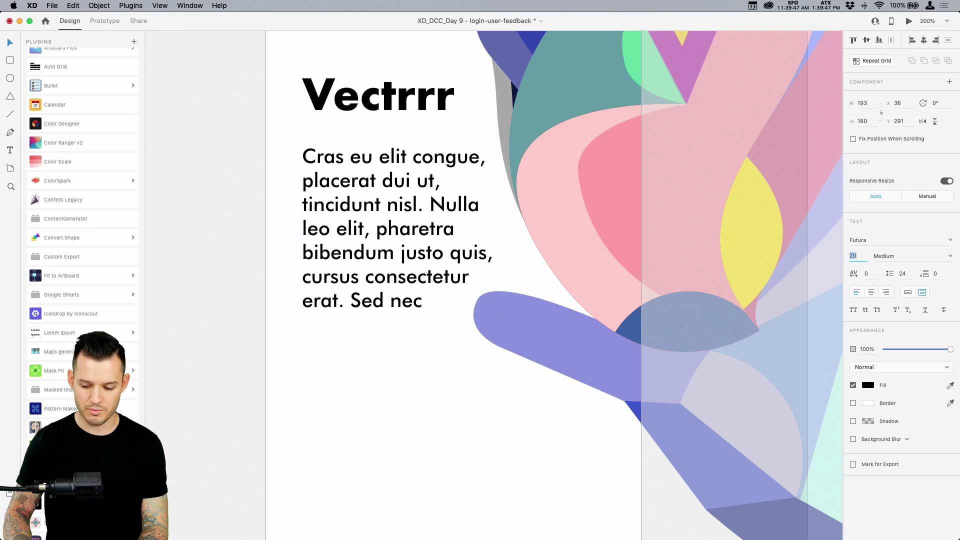
text(18)
key(Return)
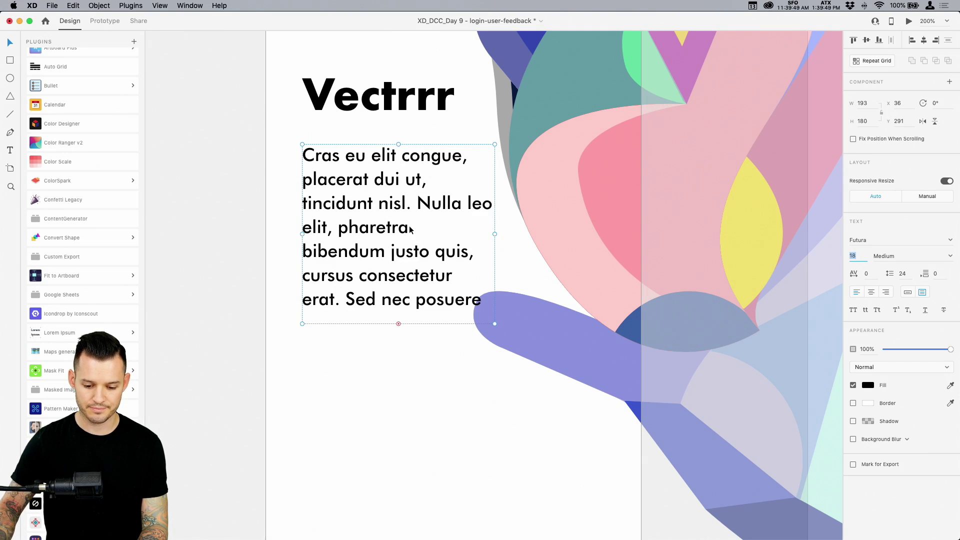
Delete the paragraph text from 'Sed nec posuere' onward so it ends at 'erat.'
double_click(410, 229)
click(406, 251)
drag(344, 300, 555, 539)
key(BackSpace)
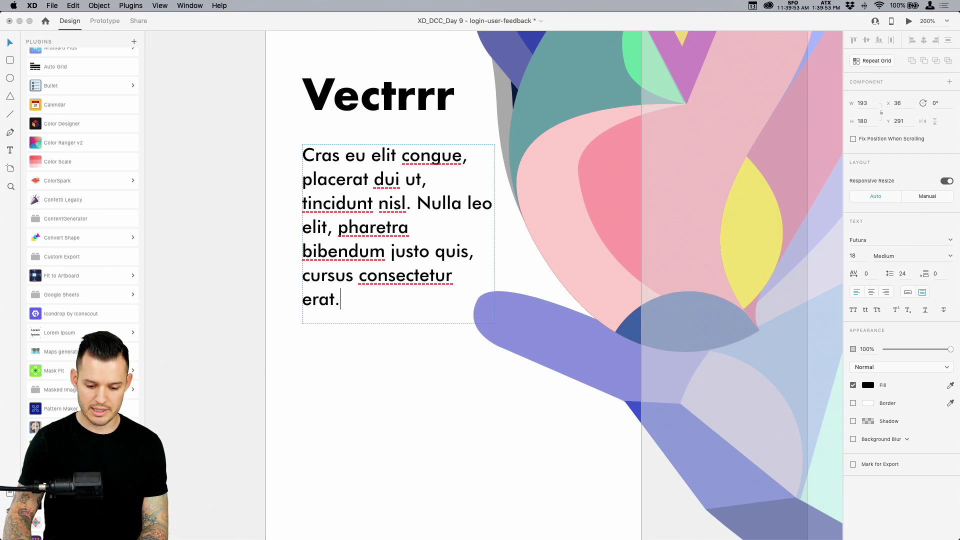
key(Escape)
Widen the paragraph box slightly and fit its height to the text
drag(399, 324, 399, 376)
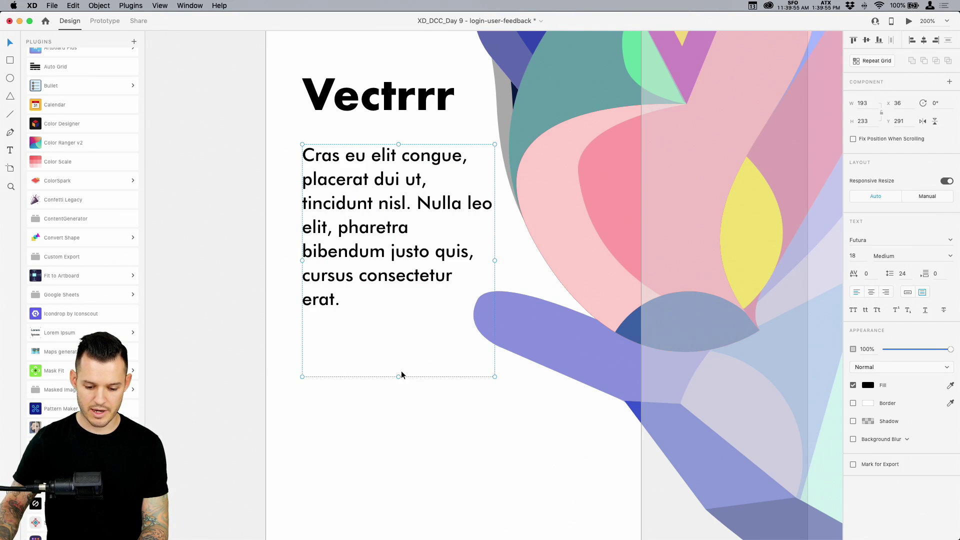
double_click(399, 377)
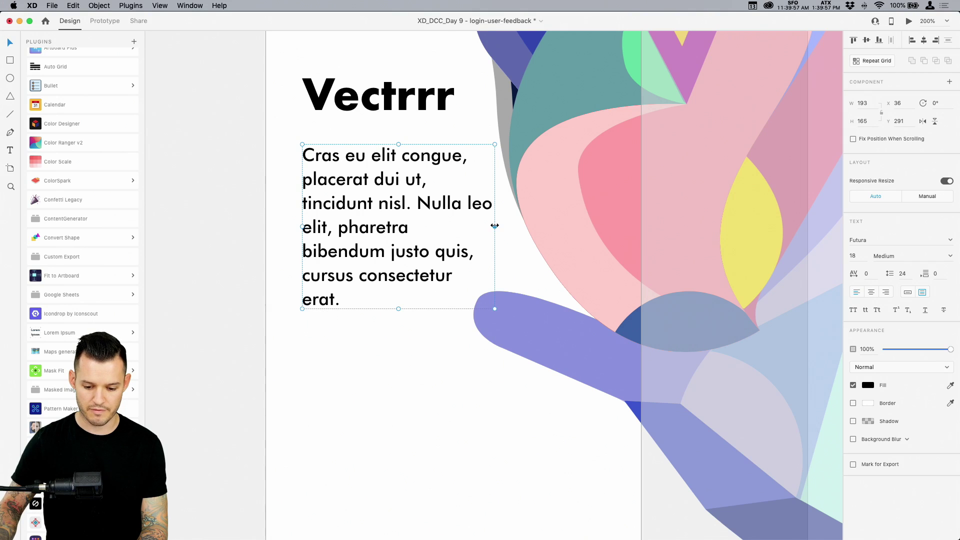
drag(495, 225, 502, 225)
double_click(402, 310)
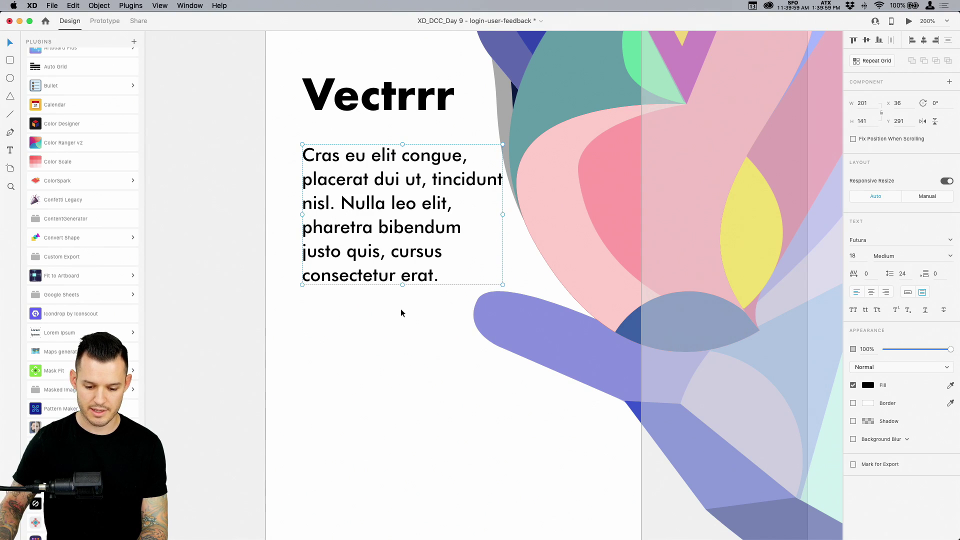
Move the paragraph up under the Vectrrr heading and shift both slightly left
drag(391, 215, 390, 199)
shift+click(354, 117)
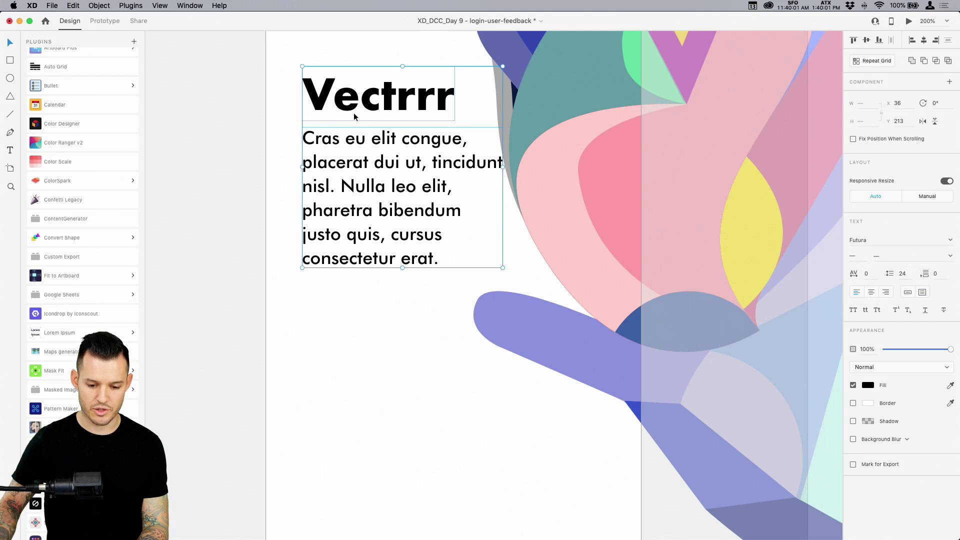
drag(450, 131, 445, 131)
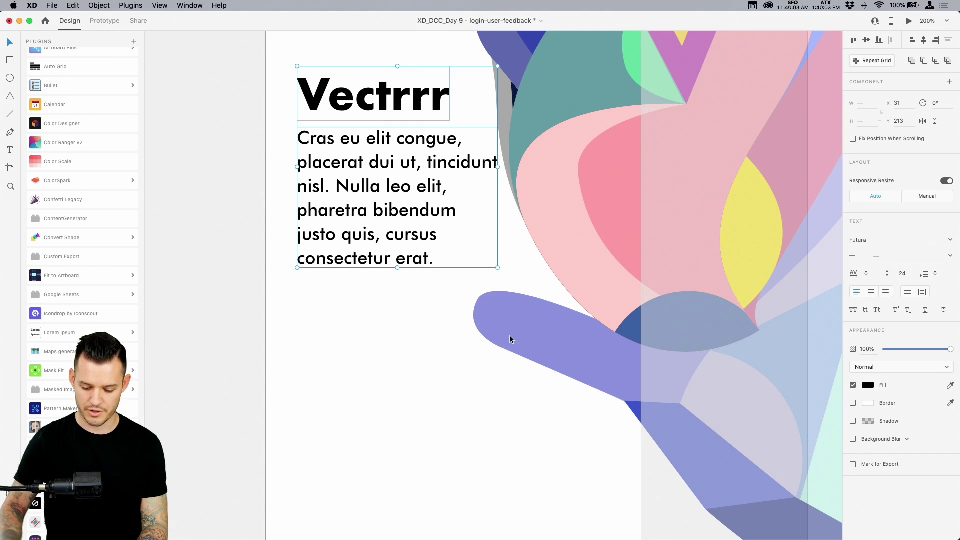
key(super+1)
click(611, 495)
drag(611, 495, 538, 481)
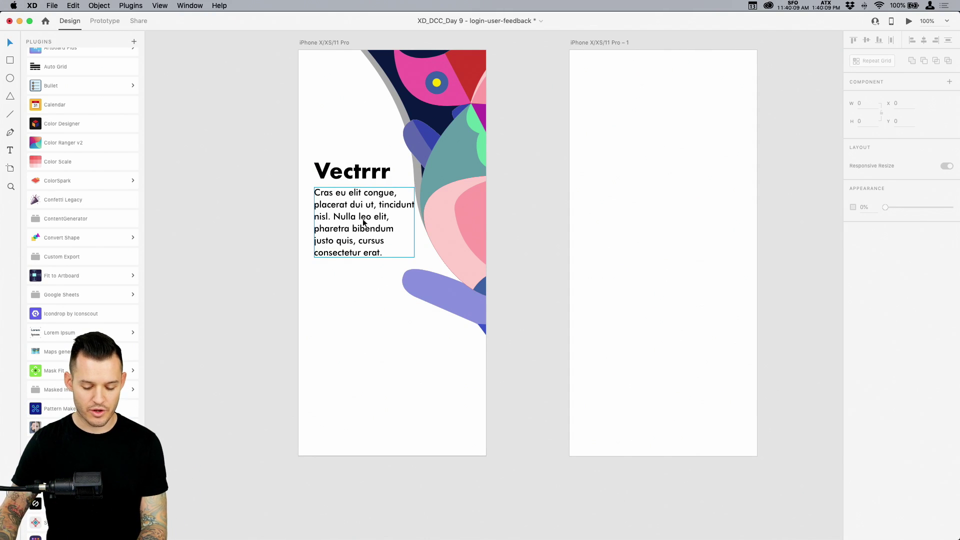
Move the Vectrrr heading and paragraph slightly lower together
click(343, 217)
shift+click(356, 174)
drag(356, 174, 356, 177)
click(468, 473)
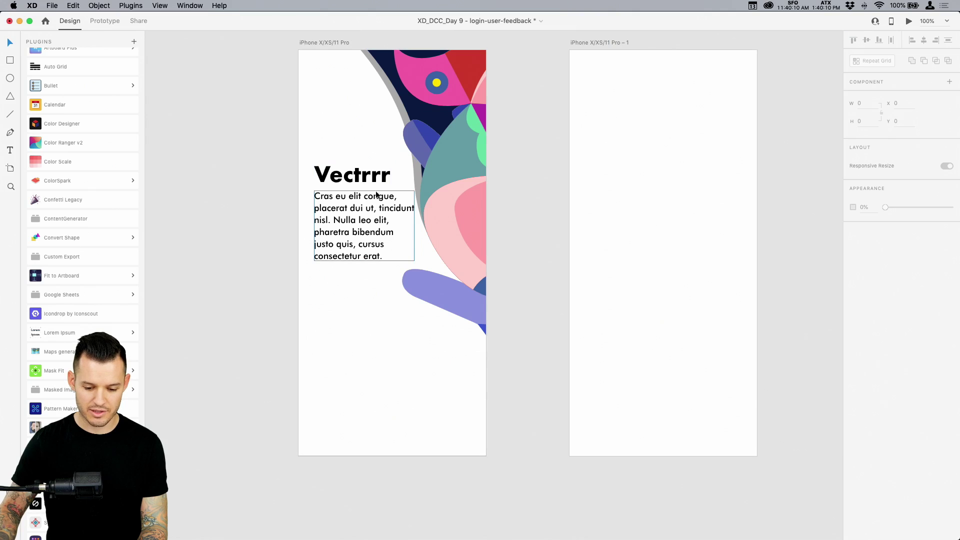
Fill the Vectrrr heading with the dark blue sampled from the artwork
click(352, 174)
click(869, 385)
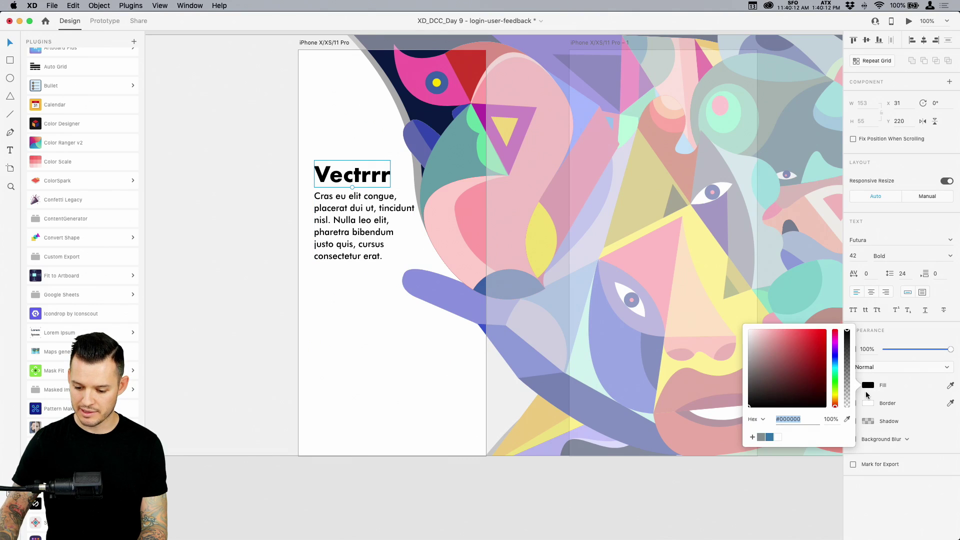
click(951, 387)
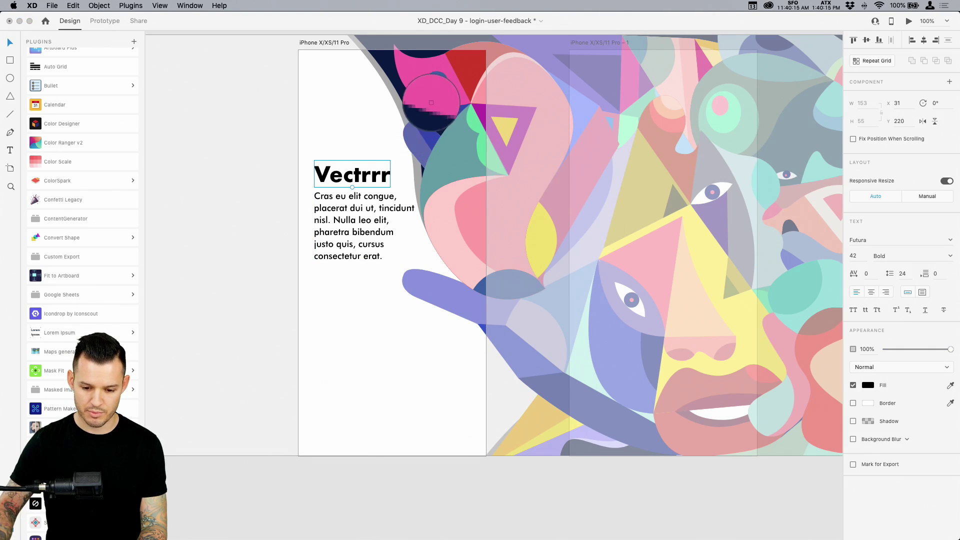
click(429, 142)
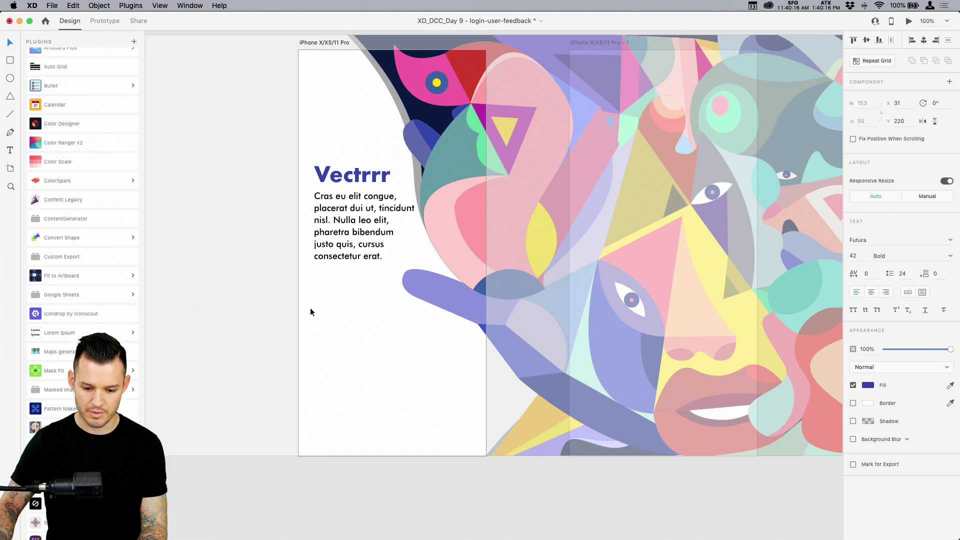
click(399, 494)
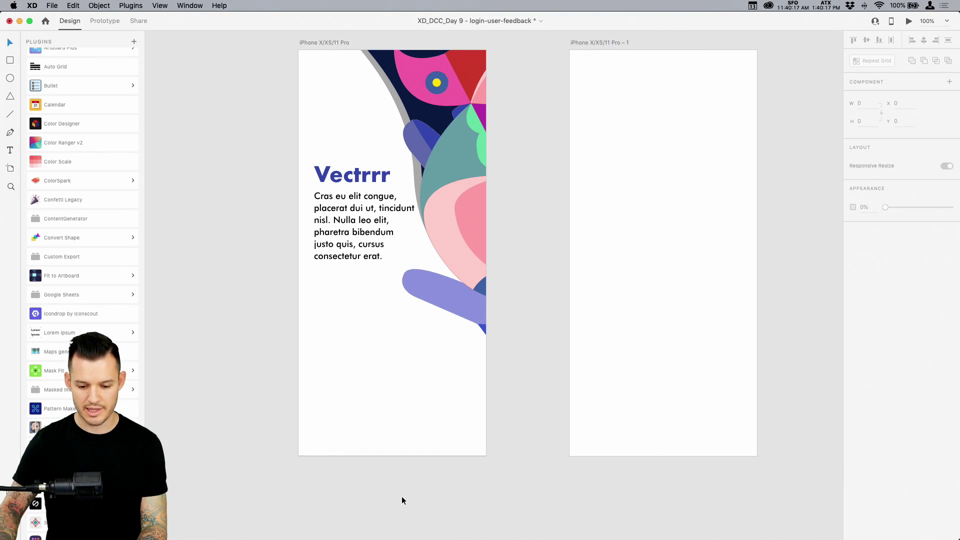
click(344, 167)
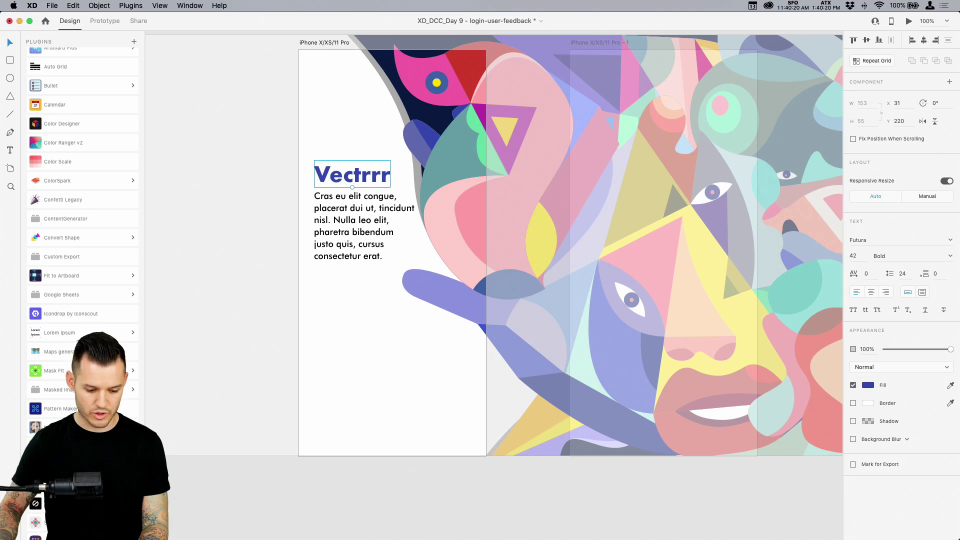
Save the #3446AD blue to the document colours and delete Component 1
key(super+shift+y)
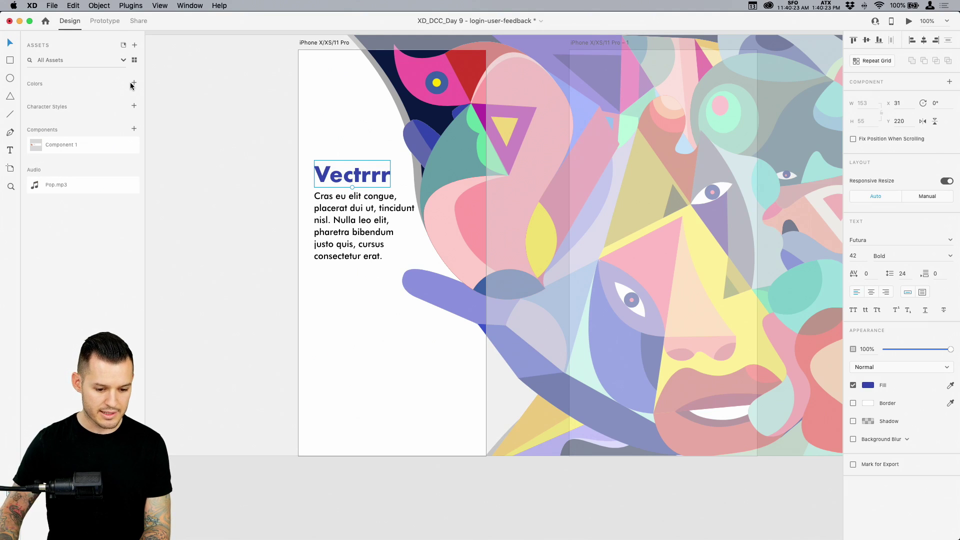
click(131, 84)
right_click(101, 160)
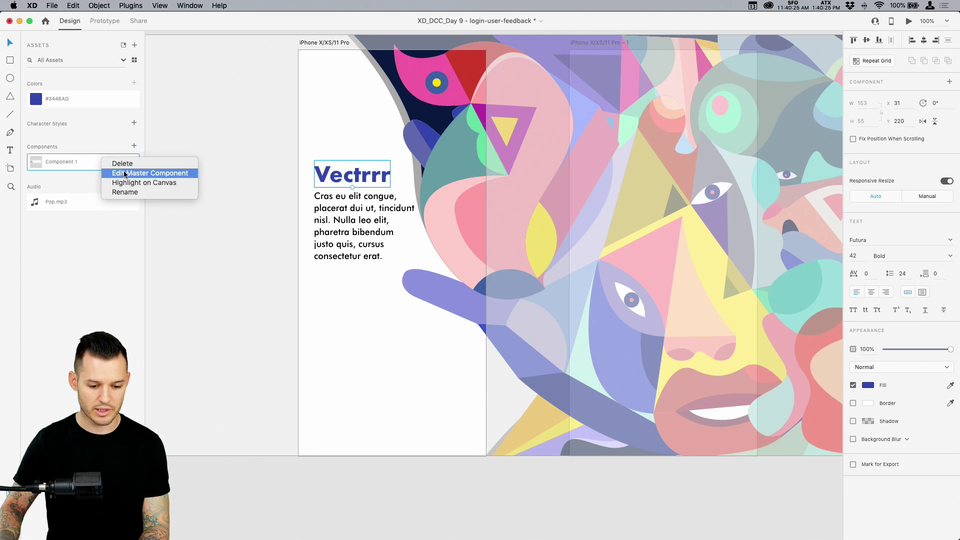
click(120, 164)
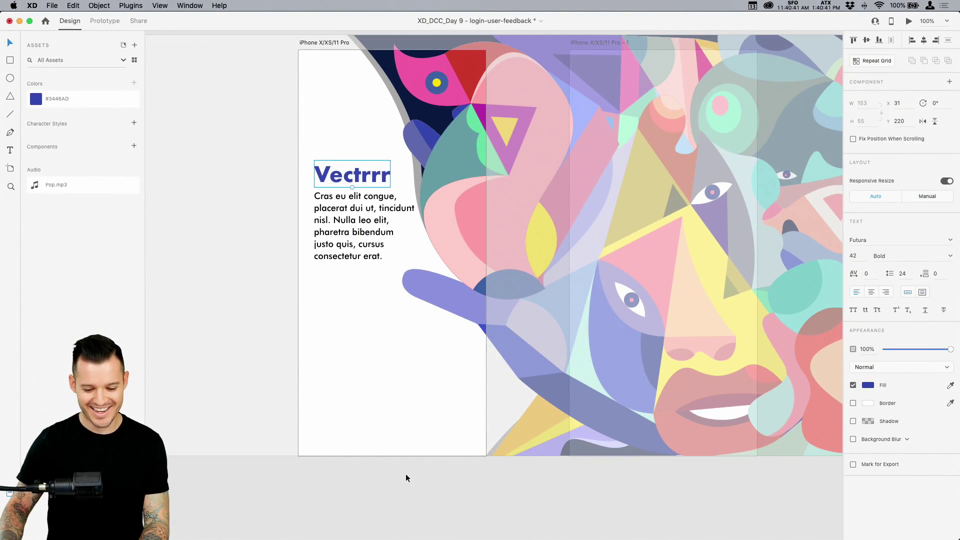
Draw a wide #3446AD bar with no outline, centred near the artboard bottom
click(405, 475)
key(r)
drag(315, 379, 472, 408)
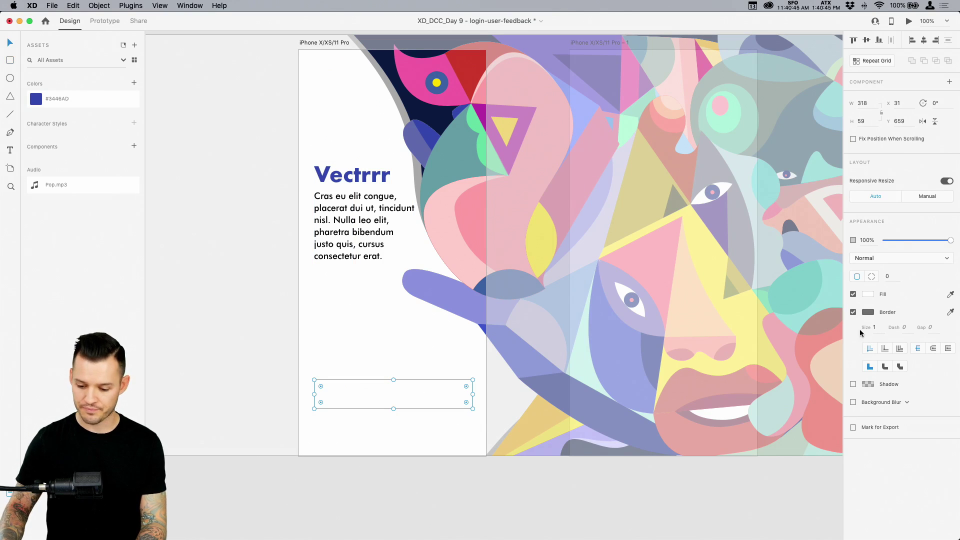
click(64, 99)
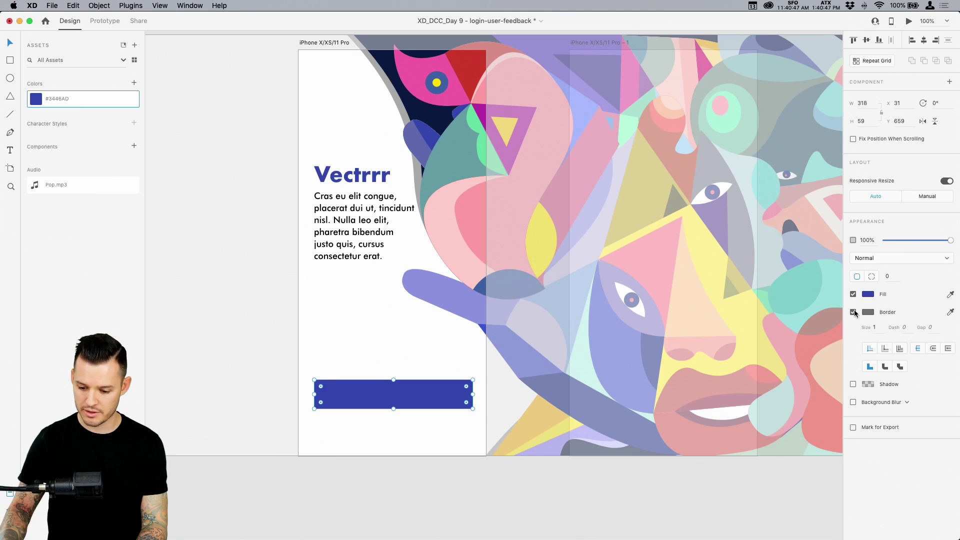
click(853, 312)
click(407, 450)
drag(454, 395, 448, 400)
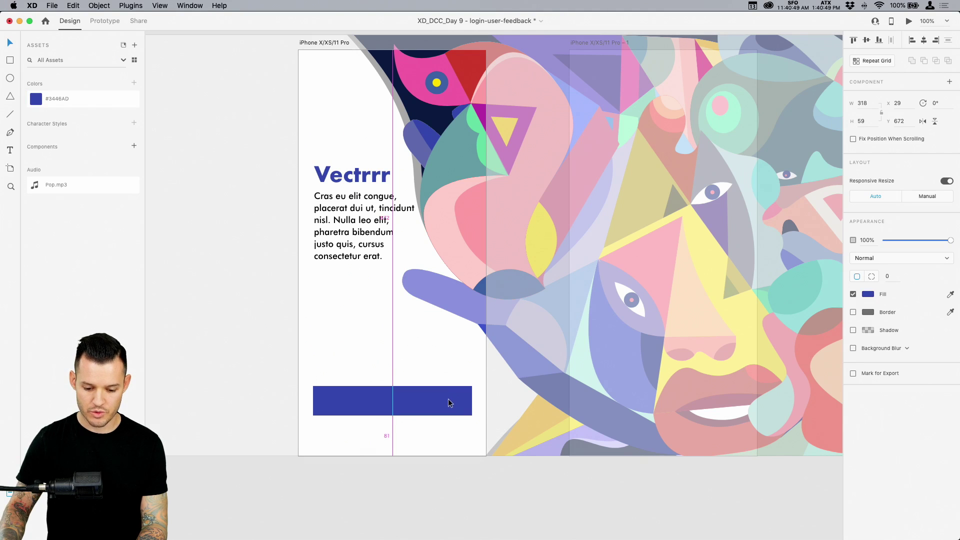
Place a copy of the Vectrrr heading onto the blue bar
key(super+equal)
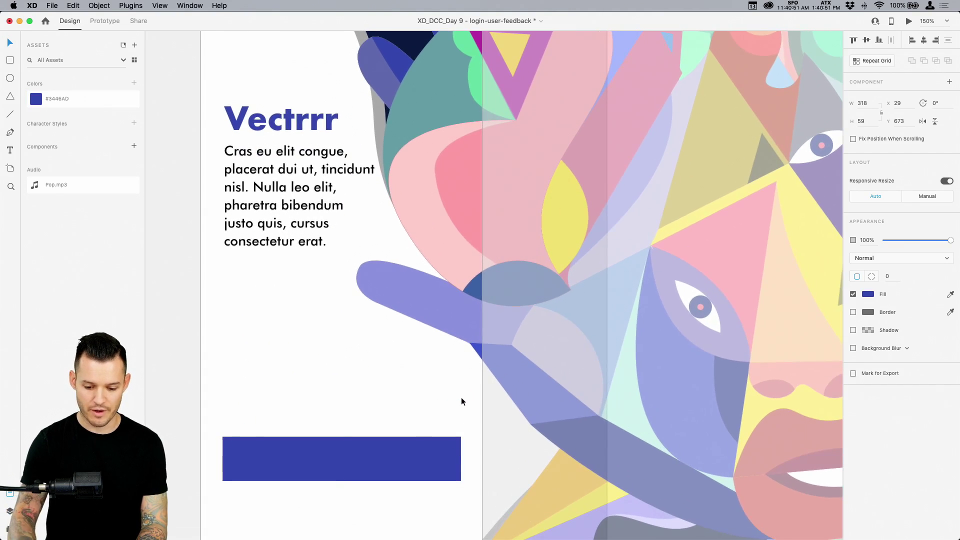
click(283, 125)
click(365, 467)
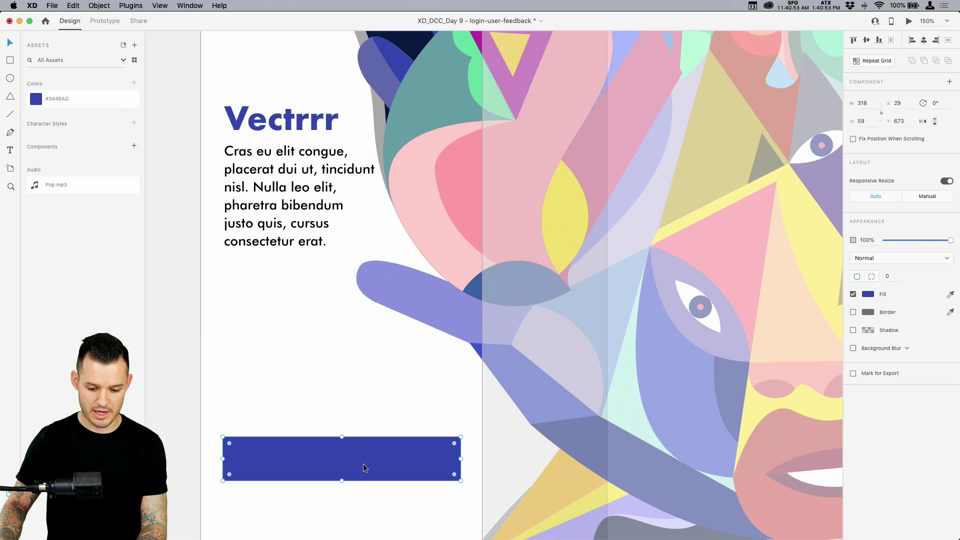
click(279, 128)
drag(278, 127, 351, 459)
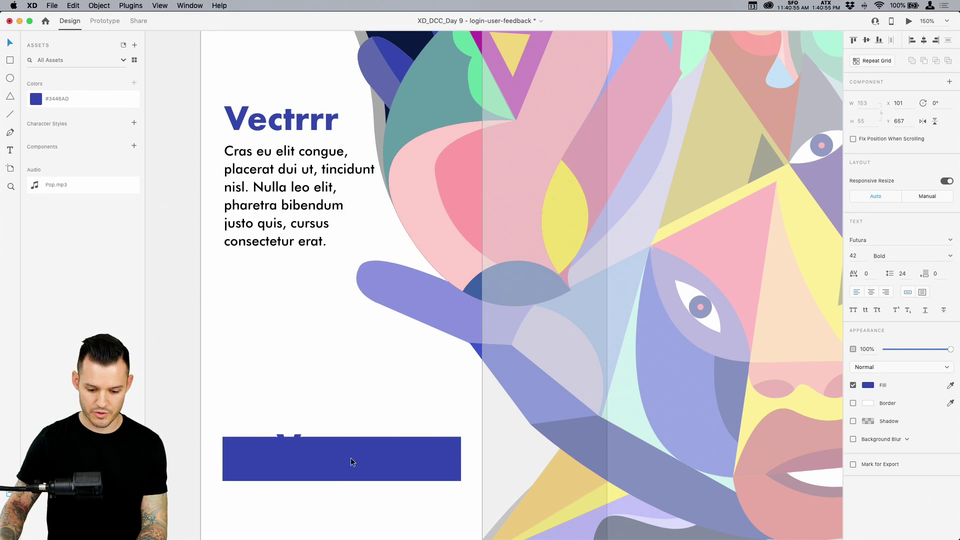
Colour the copied text #FFFFFF and scale it down
click(869, 386)
text(fff)
key(Return)
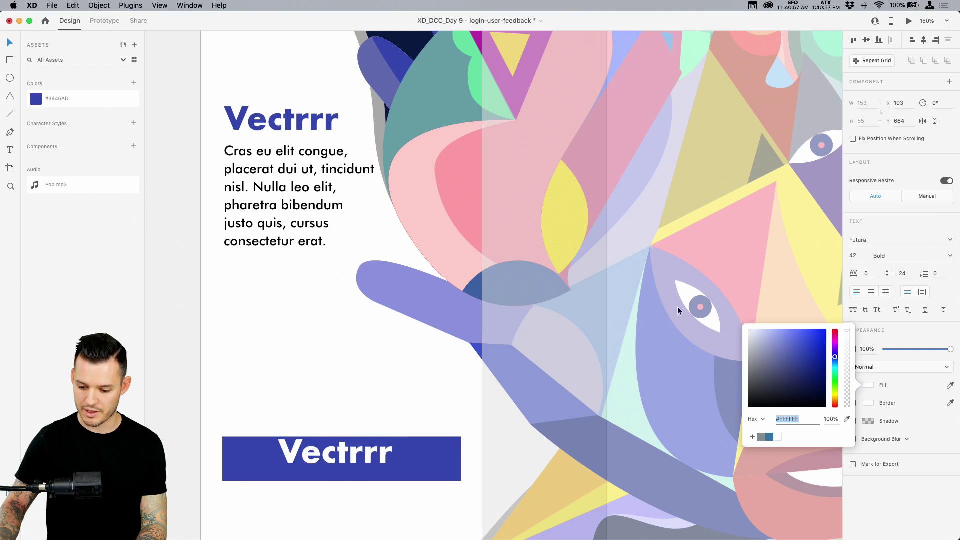
click(370, 458)
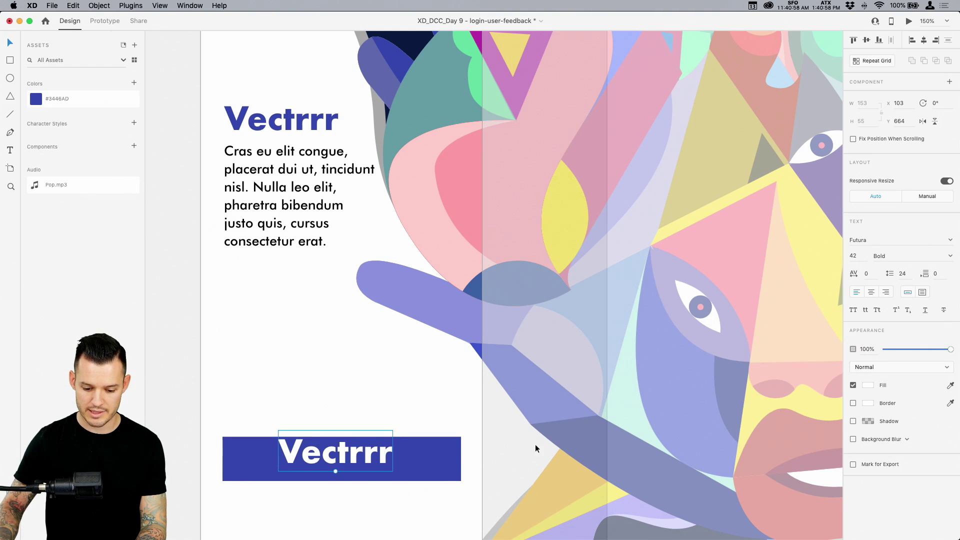
mouse_move(336, 473)
mouse_down()
mouse_move(337, 454)
mouse_move(344, 460)
mouse_up()
Retype the label as 'Get Started' and centre it horizontally on the bar
double_click(343, 460)
text(Get Started)
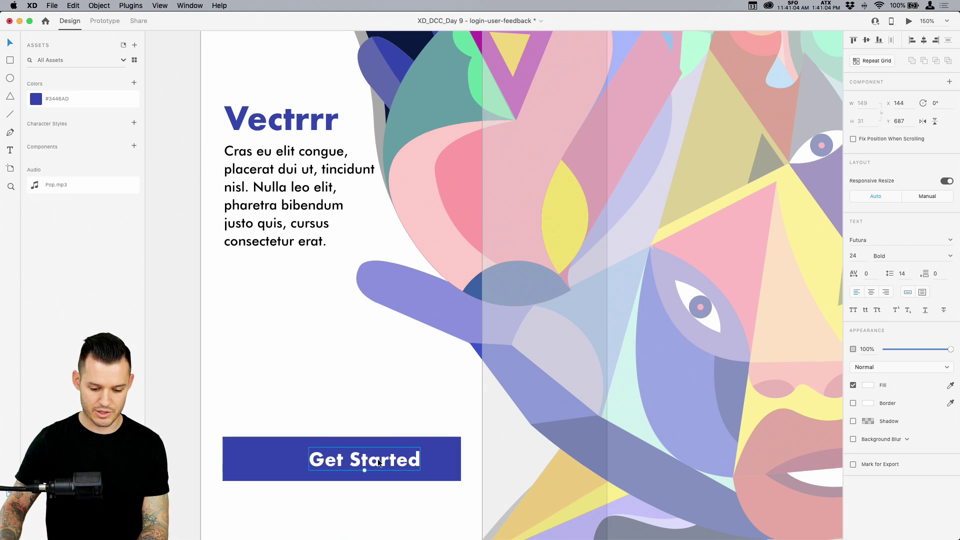
click(446, 455)
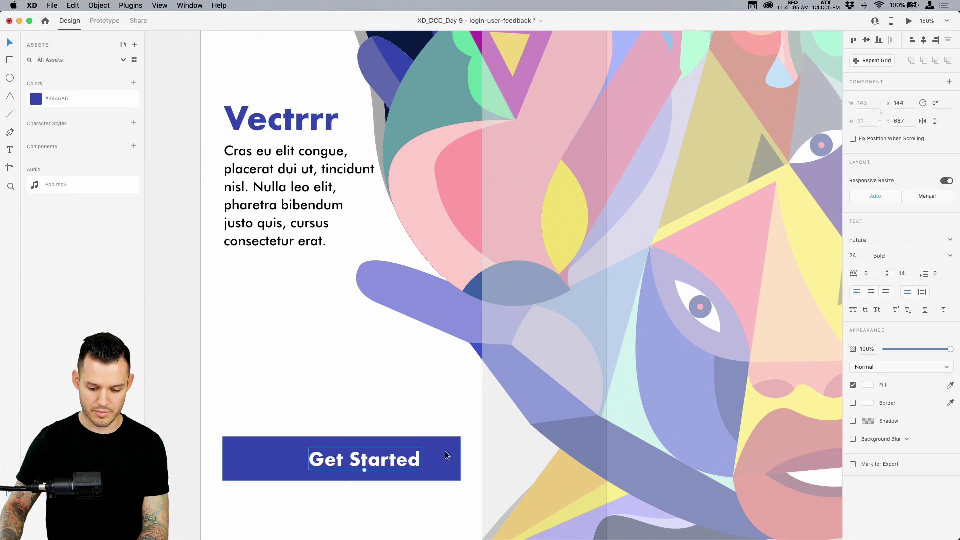
click(924, 40)
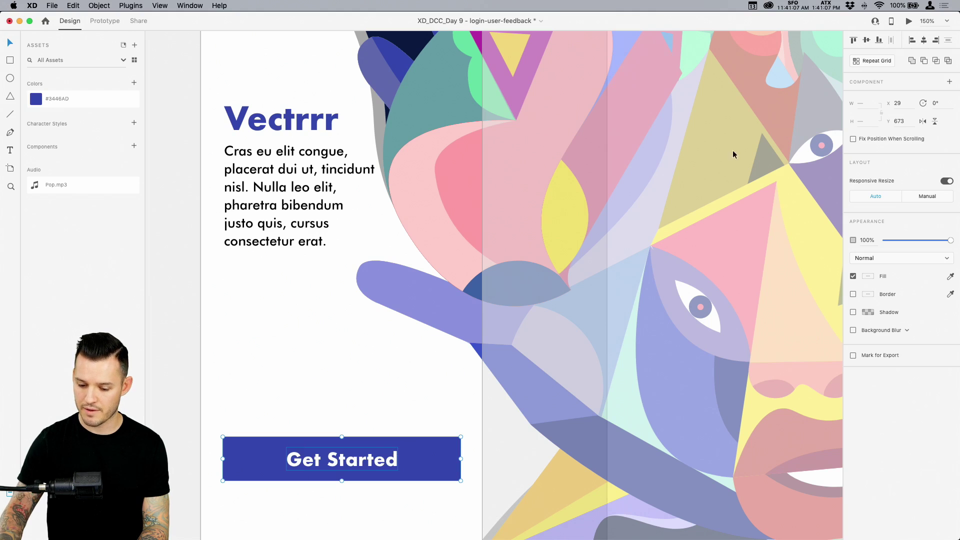
click(295, 383)
scroll(295, 382, down, 4)
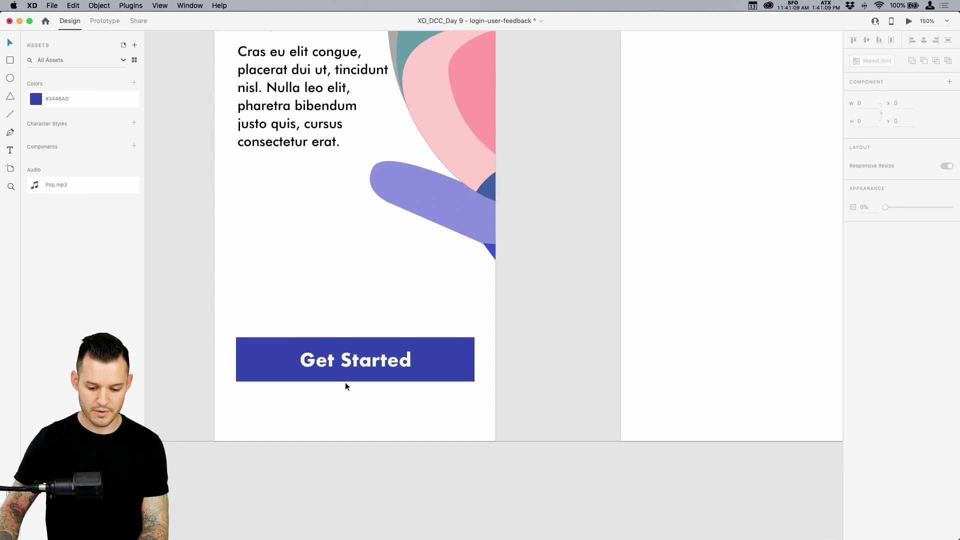
Shrink the Get Started label slightly and centre it vertically on the bar
click(348, 366)
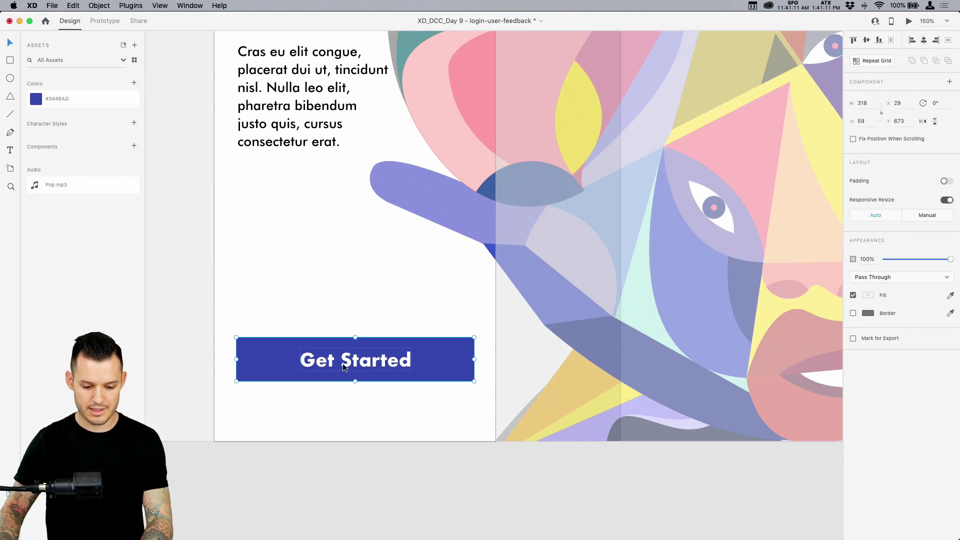
double_click(361, 366)
drag(356, 370, 355, 366)
key(super+a)
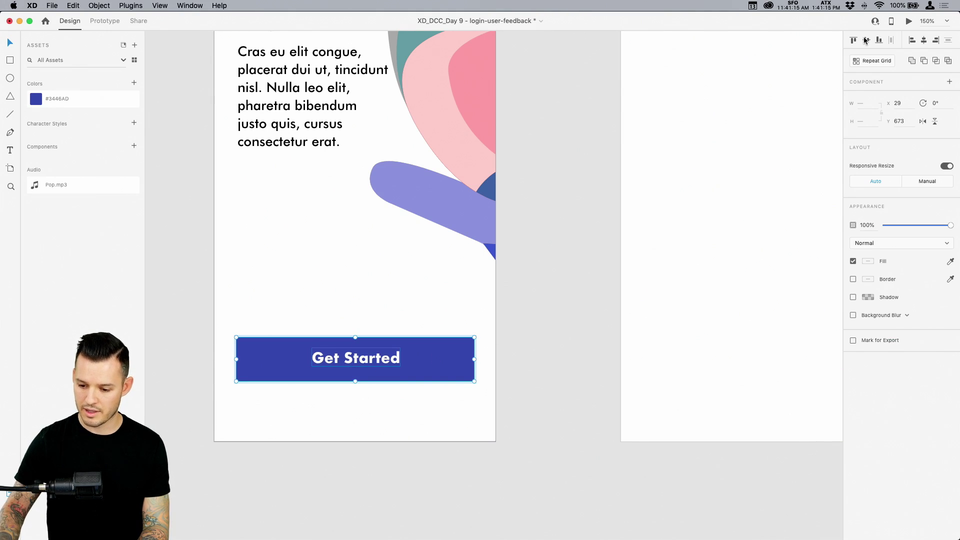
click(865, 40)
click(525, 326)
Convert the Get Started bar and label into a component named 'button' with Cmd+K
key(super+1)
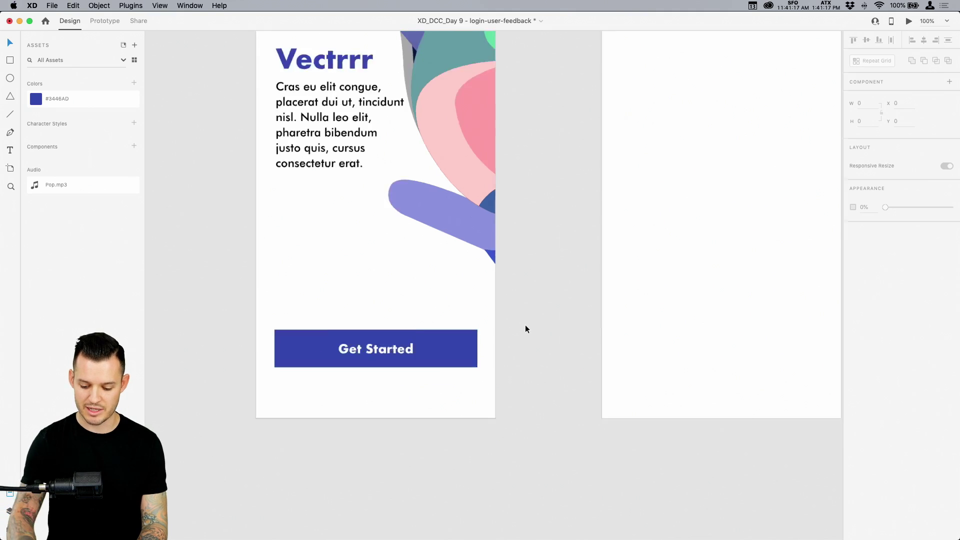
scroll(525, 329, down, 3)
click(415, 361)
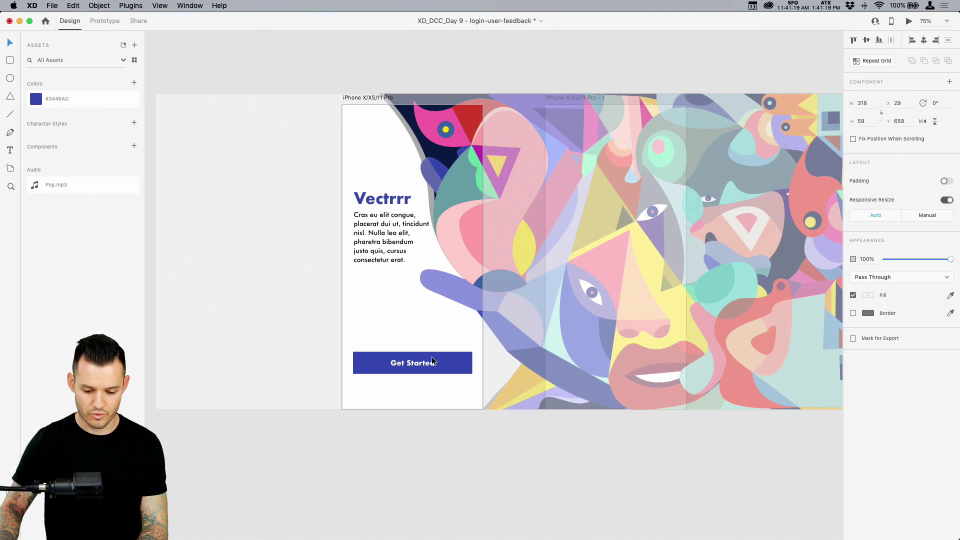
click(452, 480)
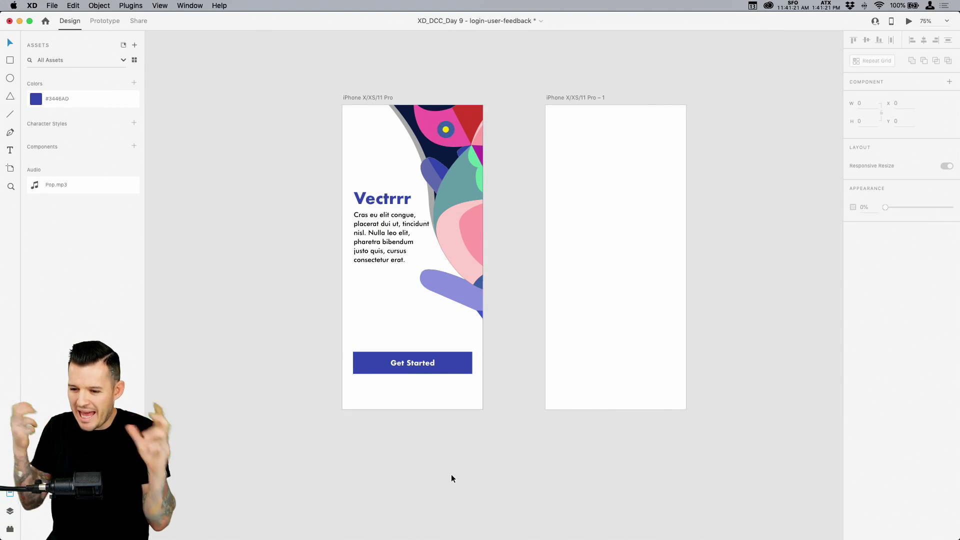
click(444, 364)
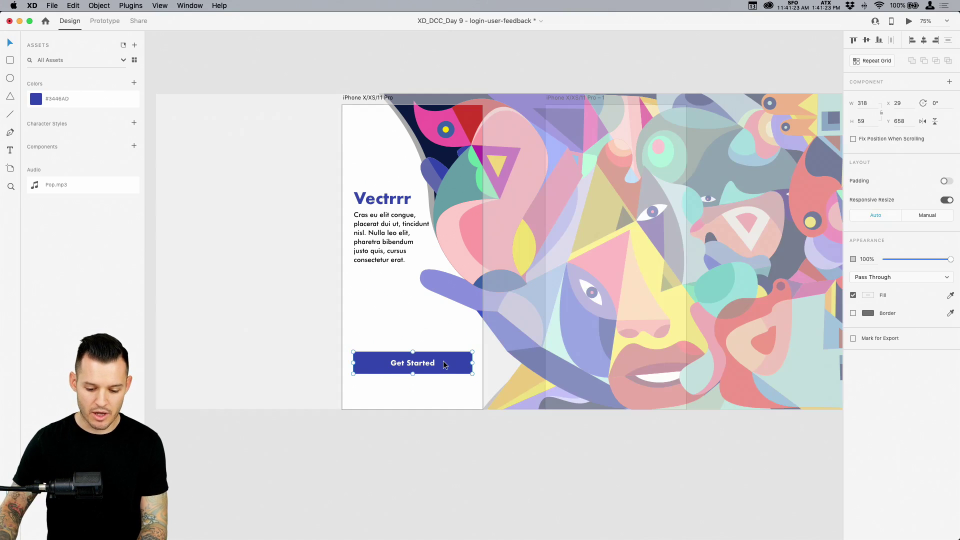
key(super+k)
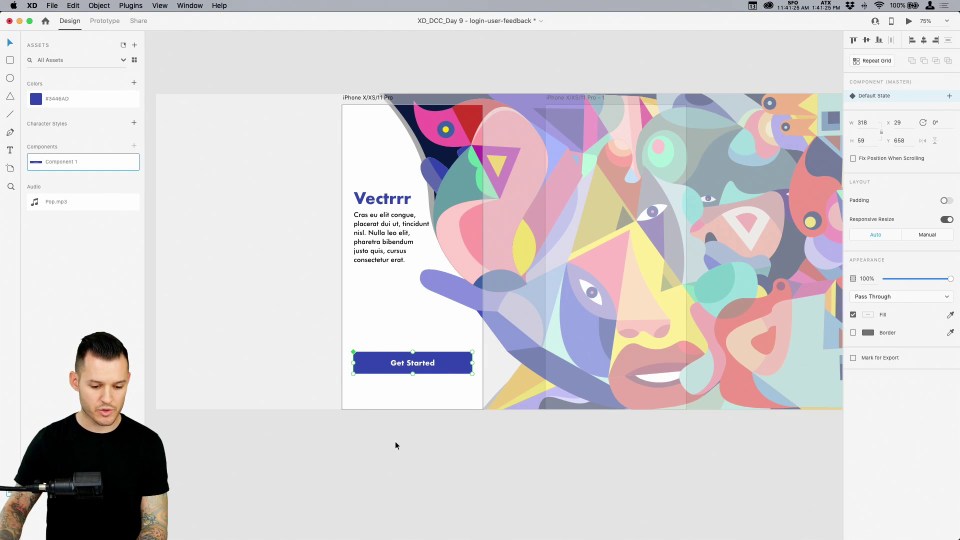
double_click(62, 164)
text(butt)
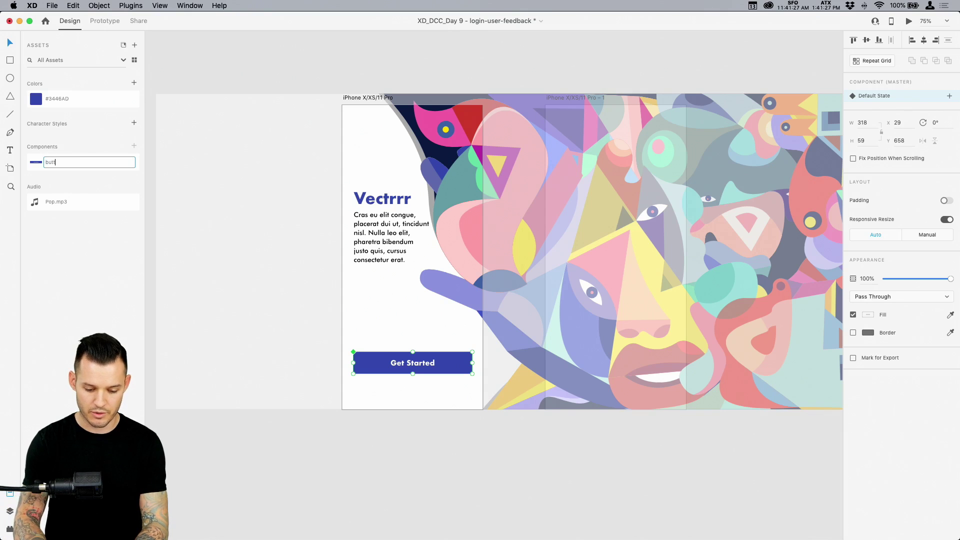
text(on)
key(Return)
click(482, 462)
scroll(482, 459, right, 3)
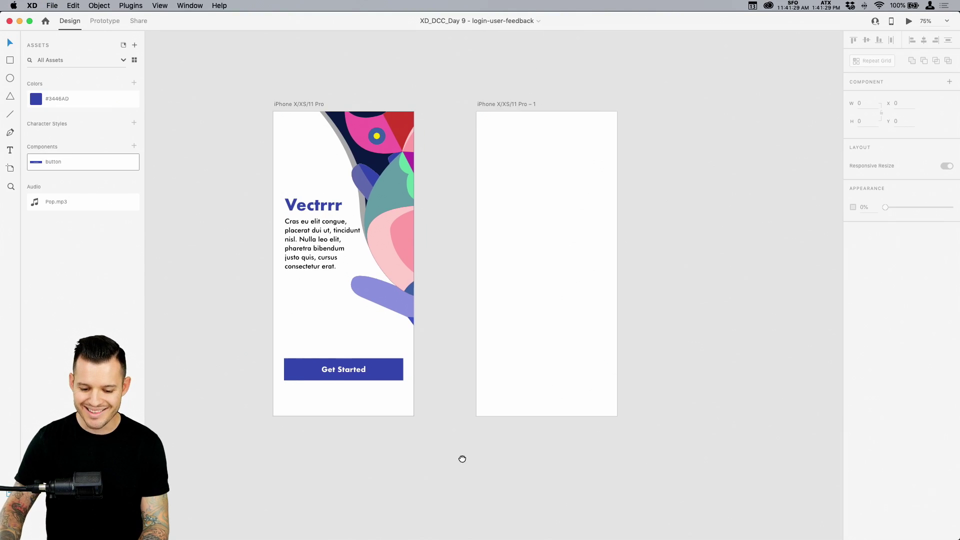
click(306, 243)
Group the Vectrrr heading and paragraph and name the group 'text1' in Layers
shift+click(308, 213)
key(super+g)
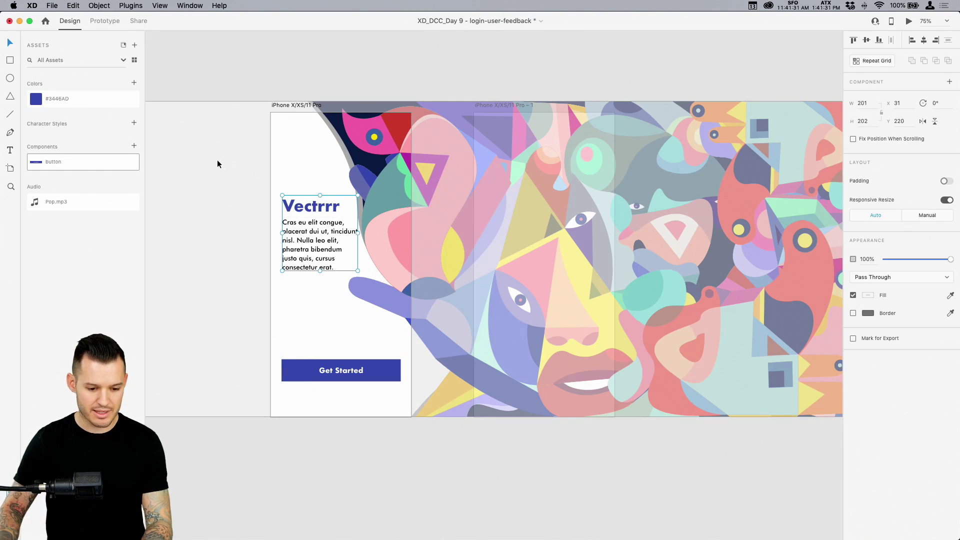
key(super+y)
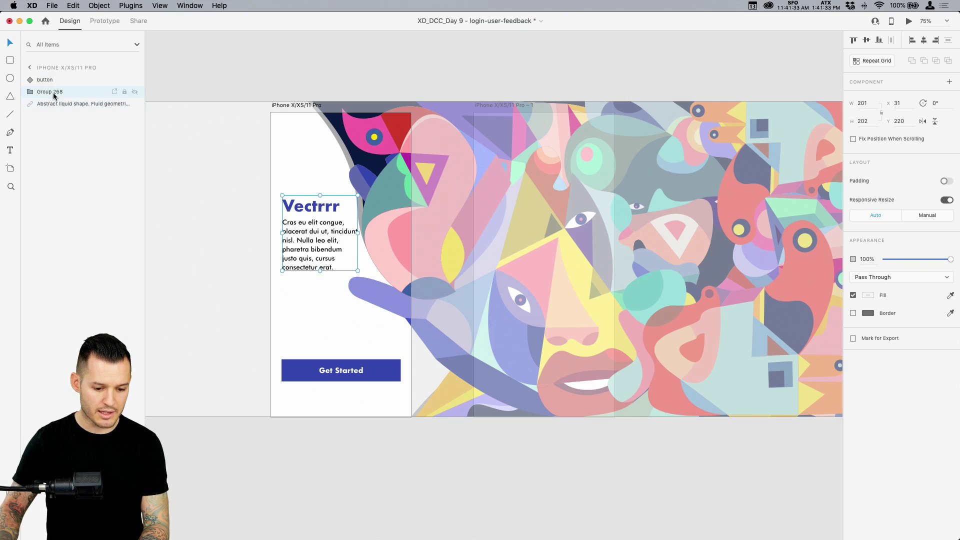
double_click(58, 93)
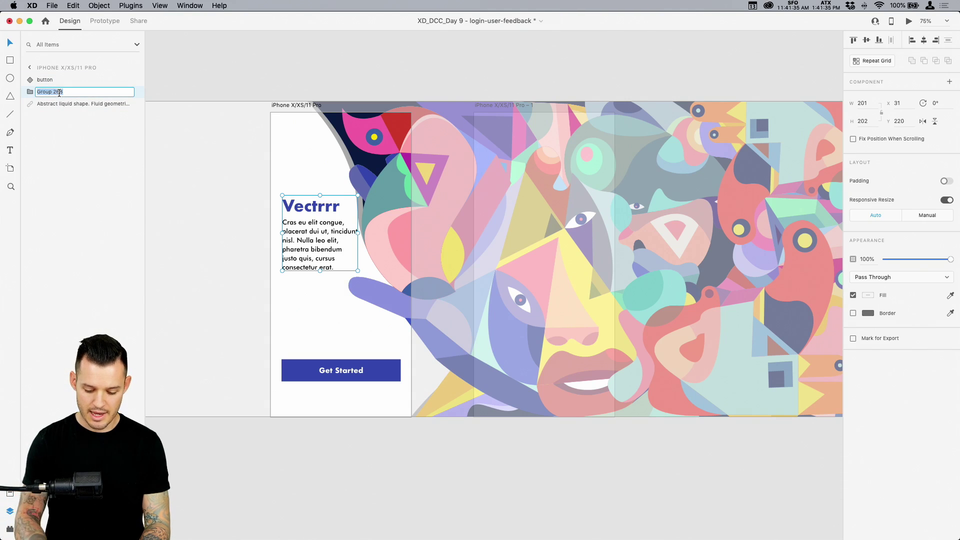
text(text)
key(Return)
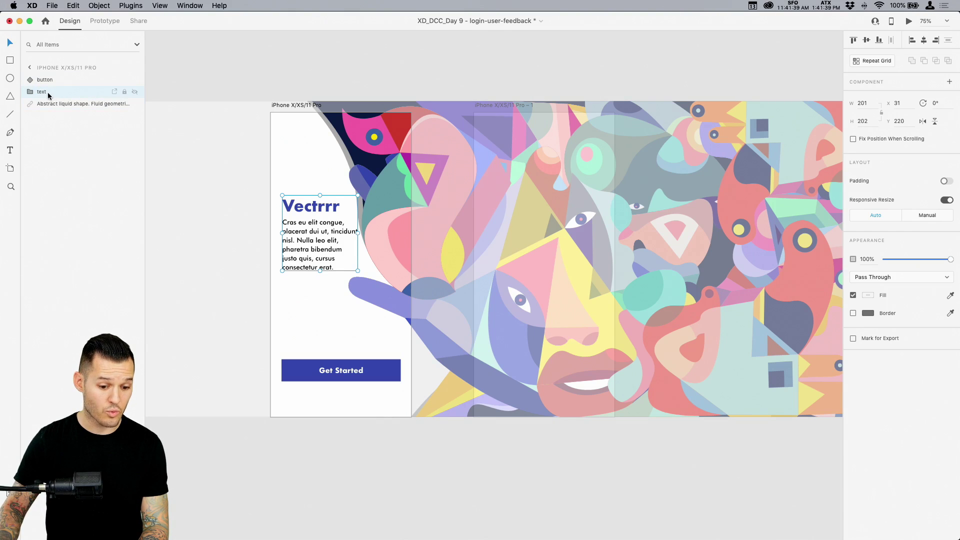
double_click(42, 93)
key(Return)
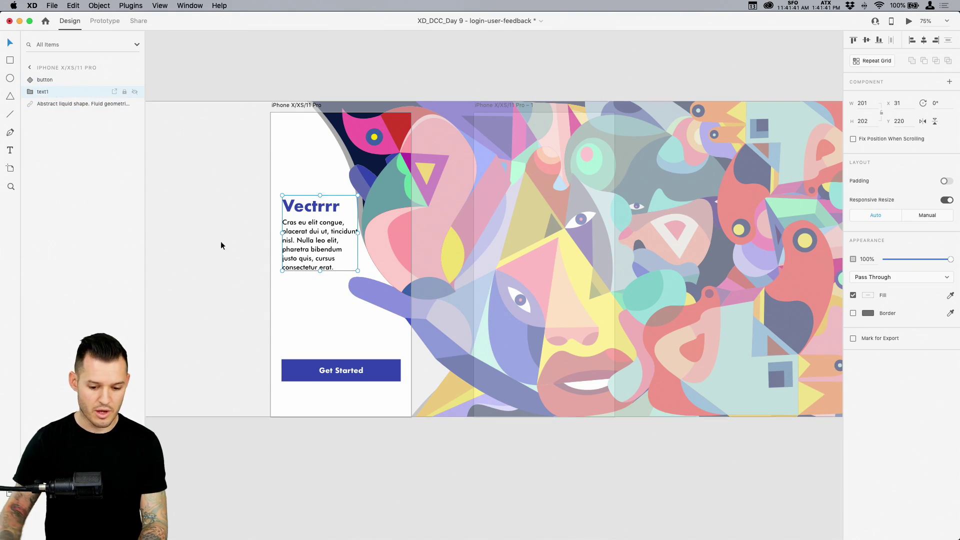
Delete the empty second artboard and nudge the text1 group slightly lower
click(410, 489)
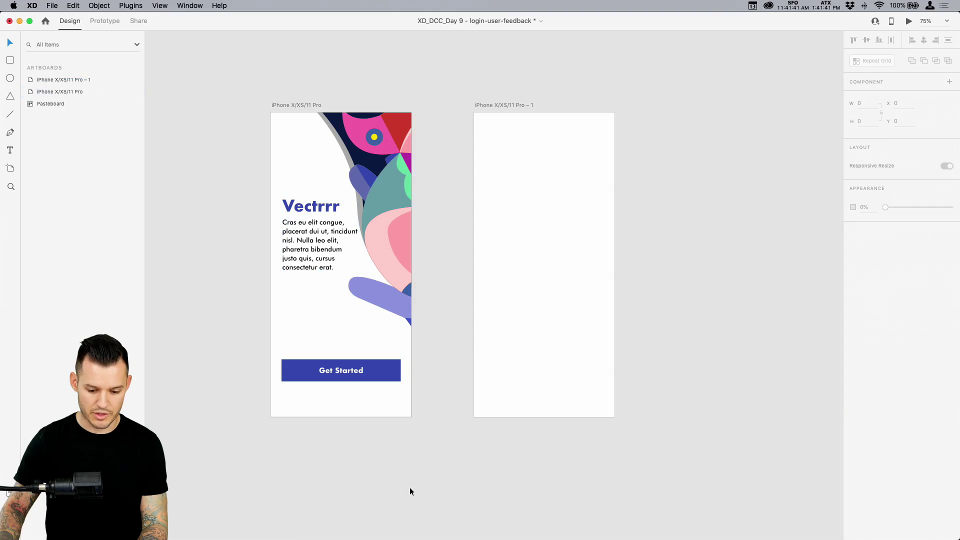
click(501, 105)
key(Delete)
mouse_move(309, 254)
mouse_down()
mouse_move(309, 264)
mouse_move(310, 256)
mouse_up()
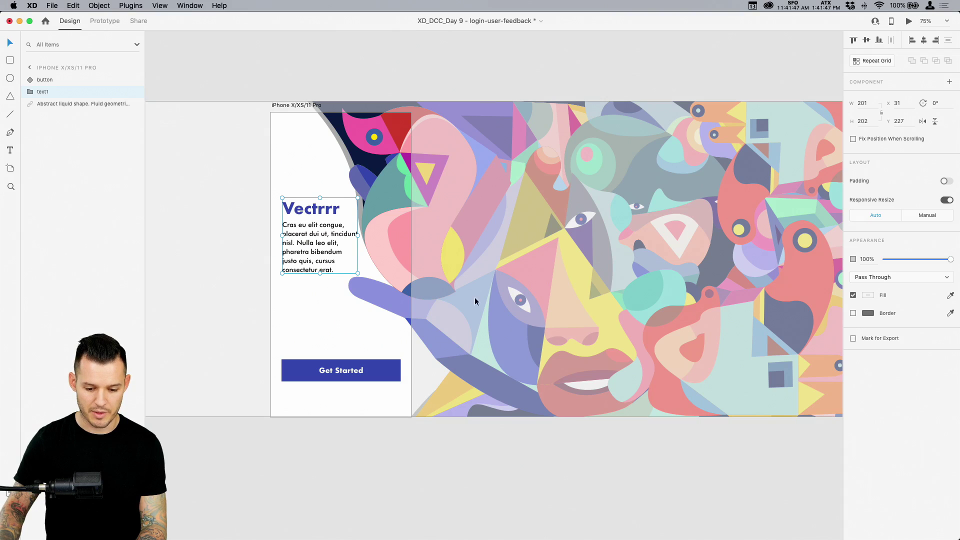
click(373, 61)
Duplicate the login artboard, name the artboards '1' and '2', and paste the abstract image into 2
click(303, 103)
key(super+d)
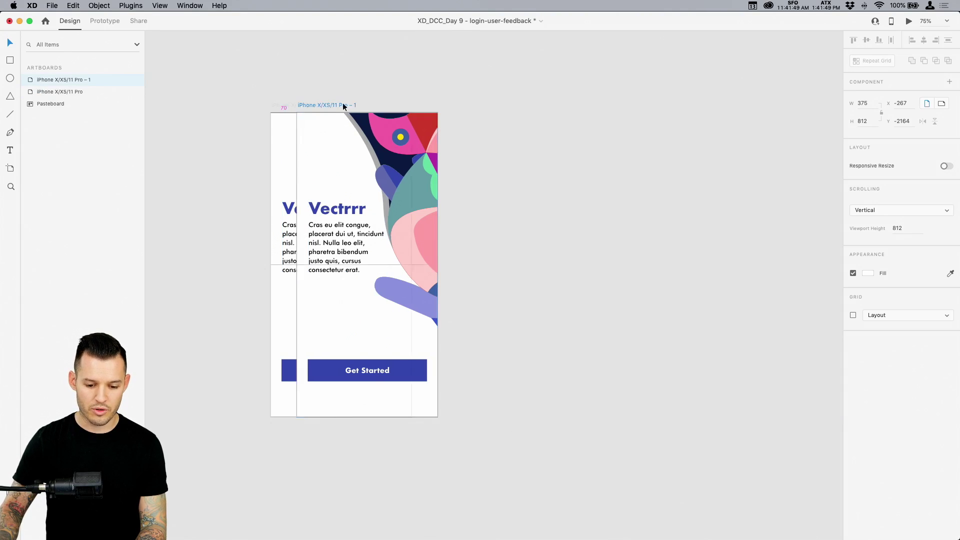
click(296, 105)
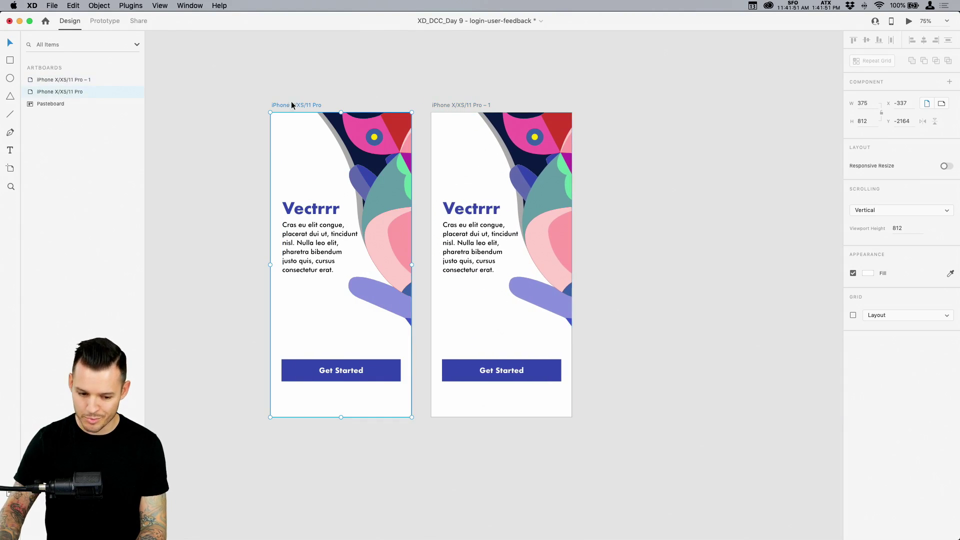
double_click(64, 92)
text(1)
double_click(64, 80)
text(2)
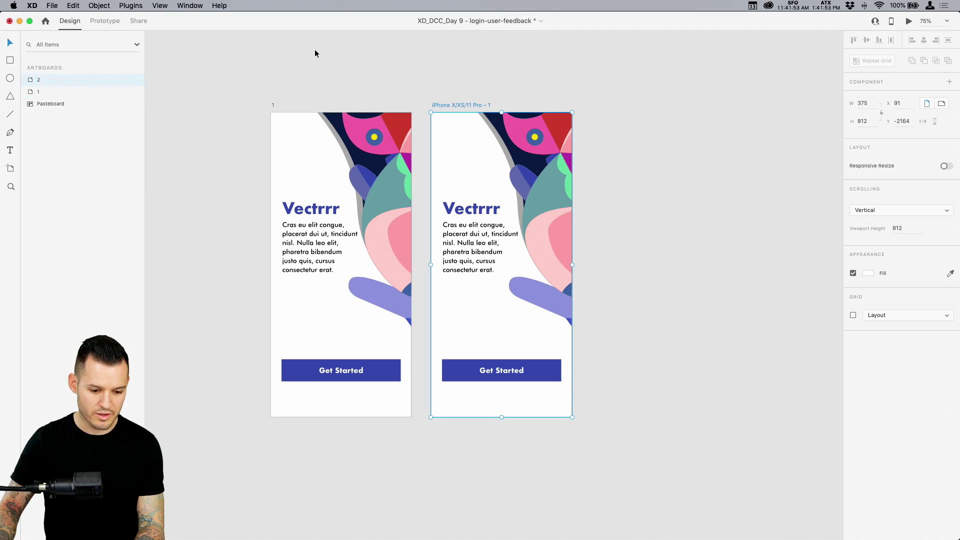
click(314, 49)
drag(579, 118, 604, 109)
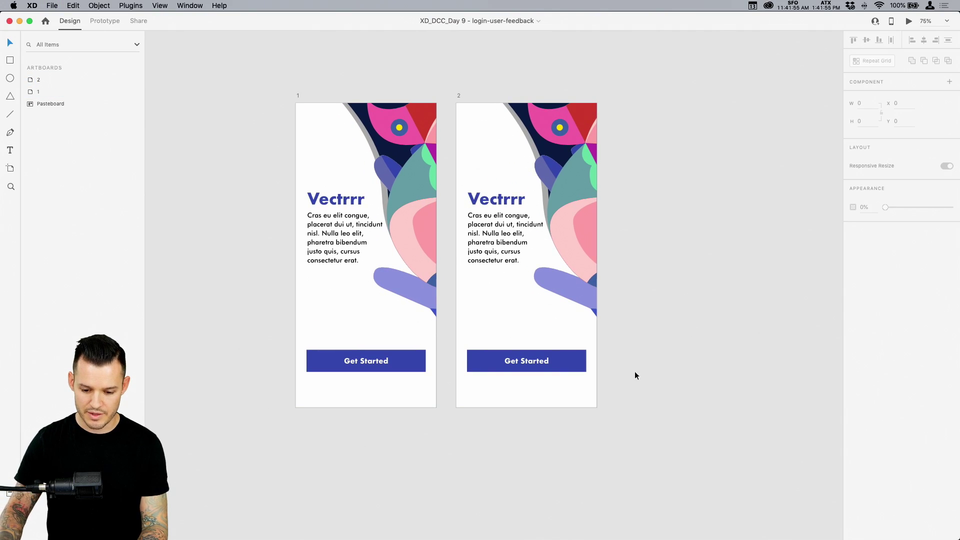
key(super+v)
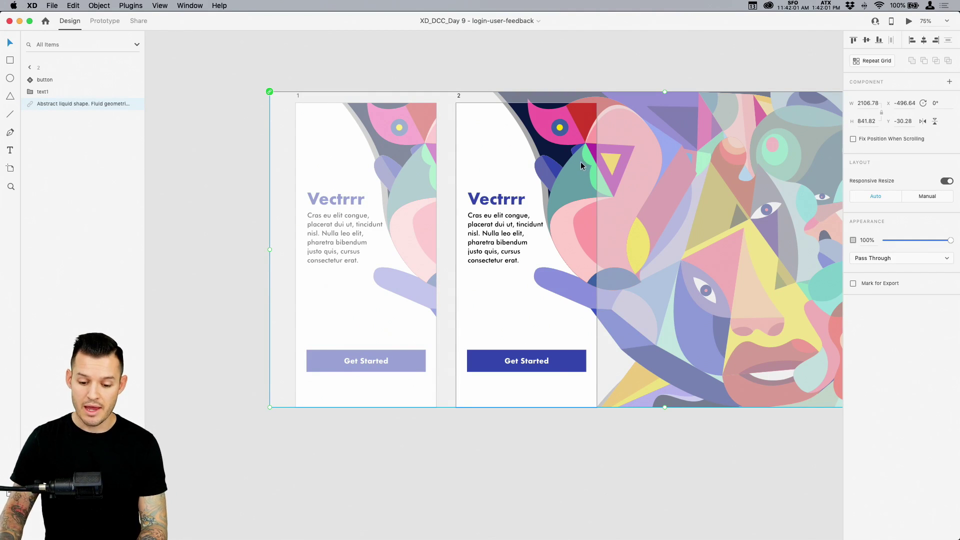
Shift the abstract image left inside artboard 2 and move artboard 2 further right
drag(581, 166, 446, 164)
drag(514, 223, 432, 224)
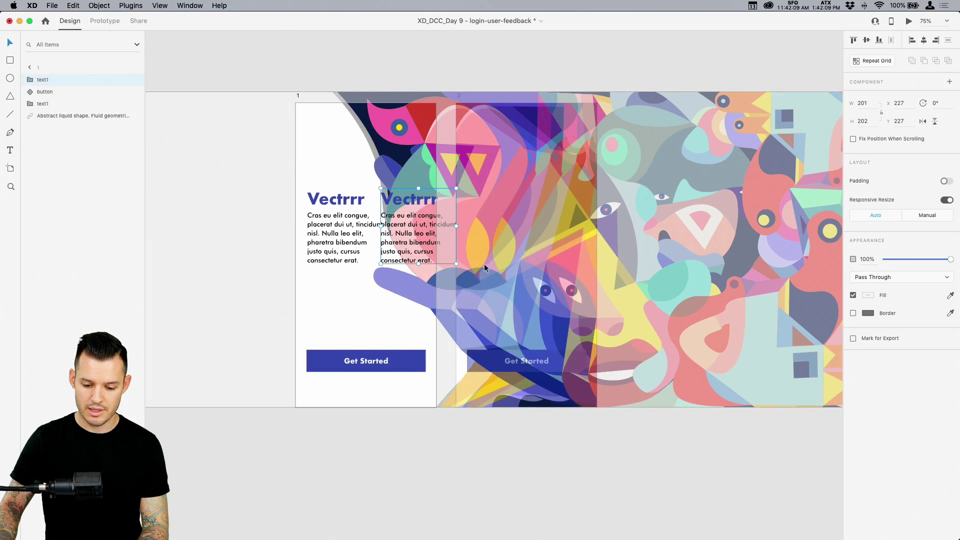
key(super+z)
click(464, 98)
drag(456, 98, 609, 98)
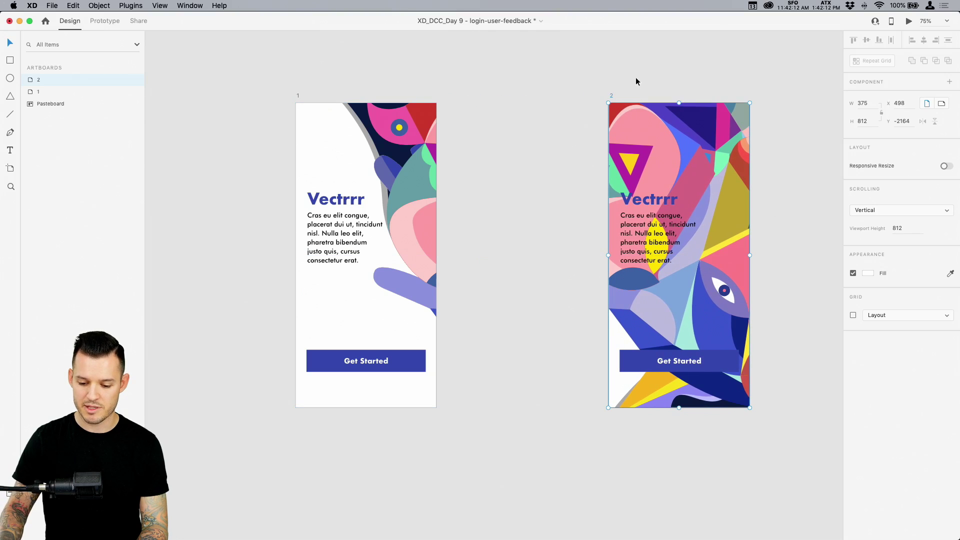
Move the text1 group off artboard 2 onto the pasteboard, nudging it left
click(657, 219)
drag(676, 230, 587, 226)
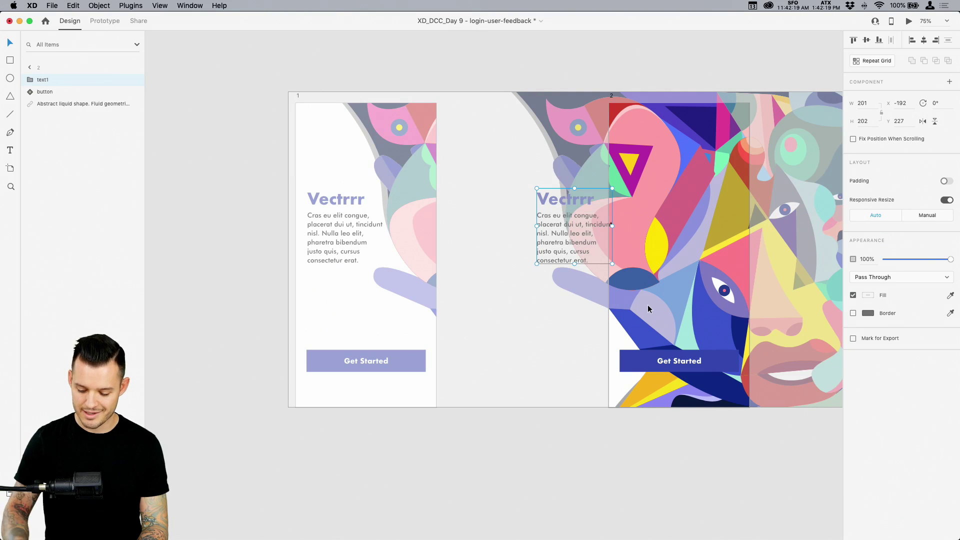
scroll(647, 309, up, 5)
scroll(633, 311, right, 4)
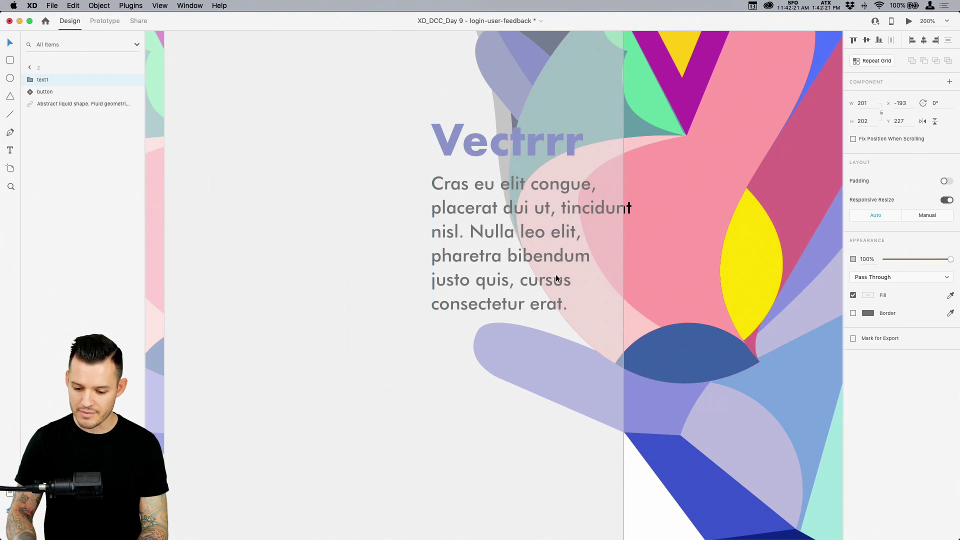
key(Left)
key(Left)
key(Left)
key(Left)
key(Left)
key(Left)
key(Left)
key(super+0)
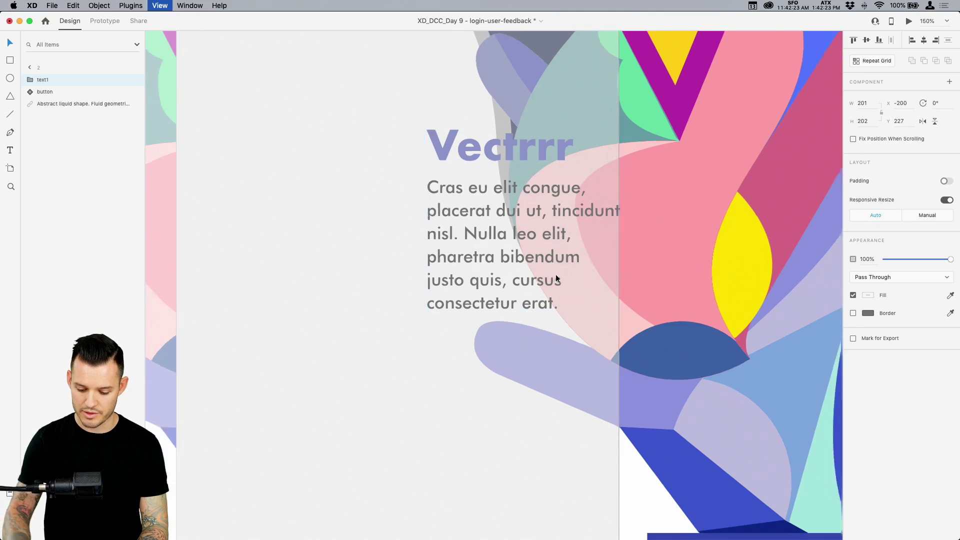
click(579, 86)
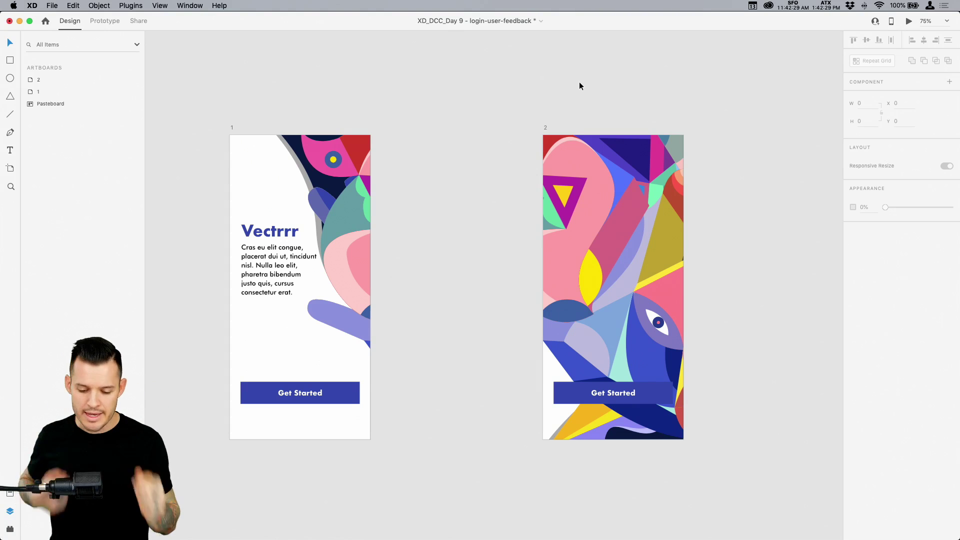
Move artboard 2's Get Started button left to sit at the artboard's edge
scroll(581, 83, right, 3)
scroll(581, 83, down, 1)
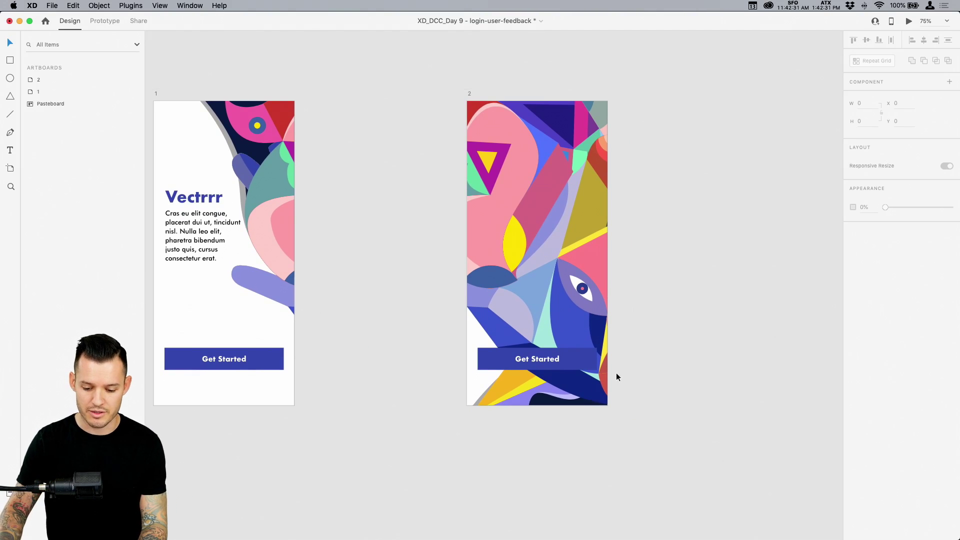
click(564, 359)
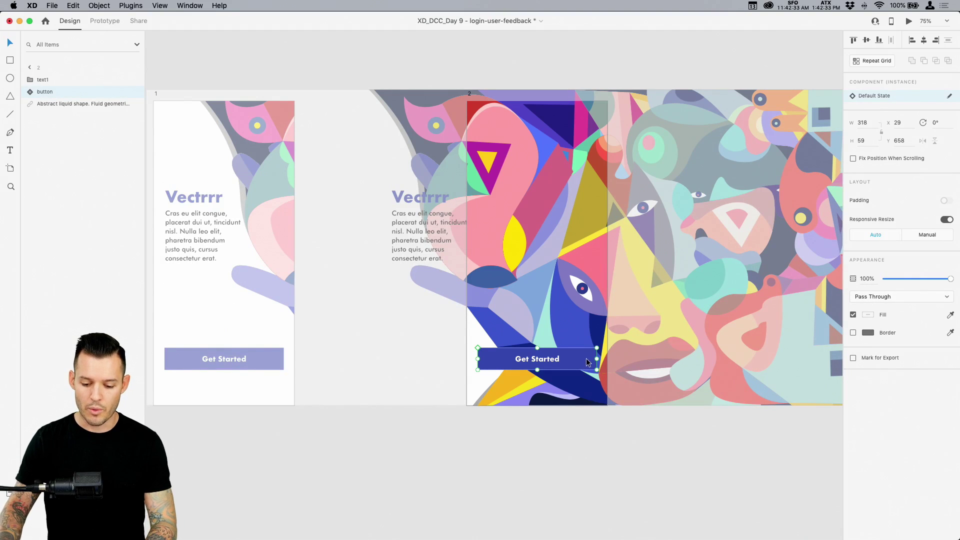
drag(587, 362, 460, 362)
key(super+z)
key(z)
drag(439, 422, 492, 336)
key(v)
drag(724, 217, 483, 211)
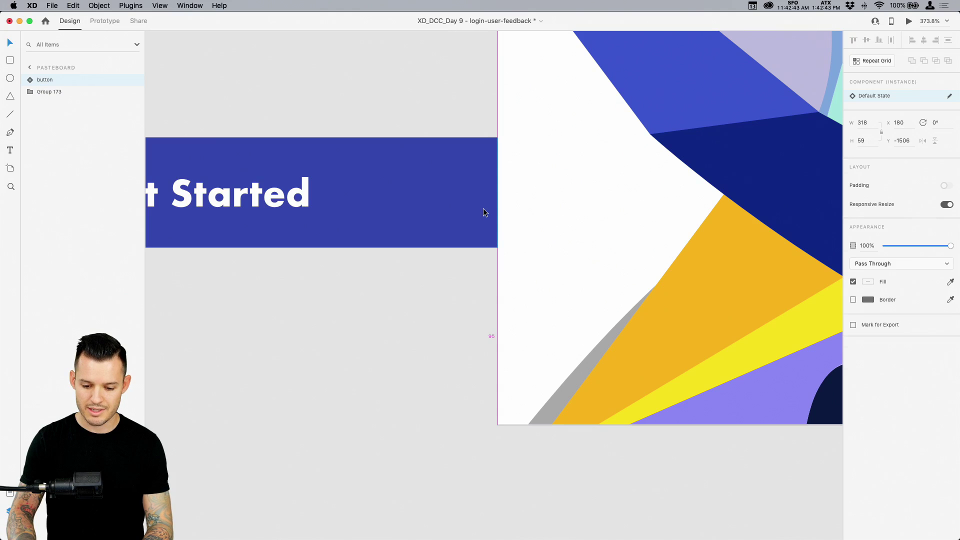
drag(483, 212, 485, 212)
key(super+minus)
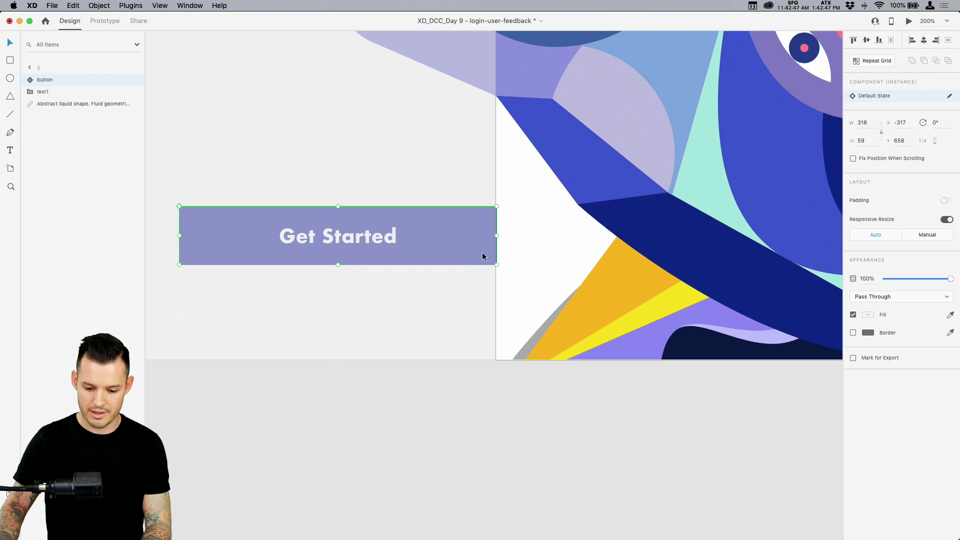
Set the Get Started button's opacity to 0% and zoom out to fit both artboards
drag(951, 278, 772, 304)
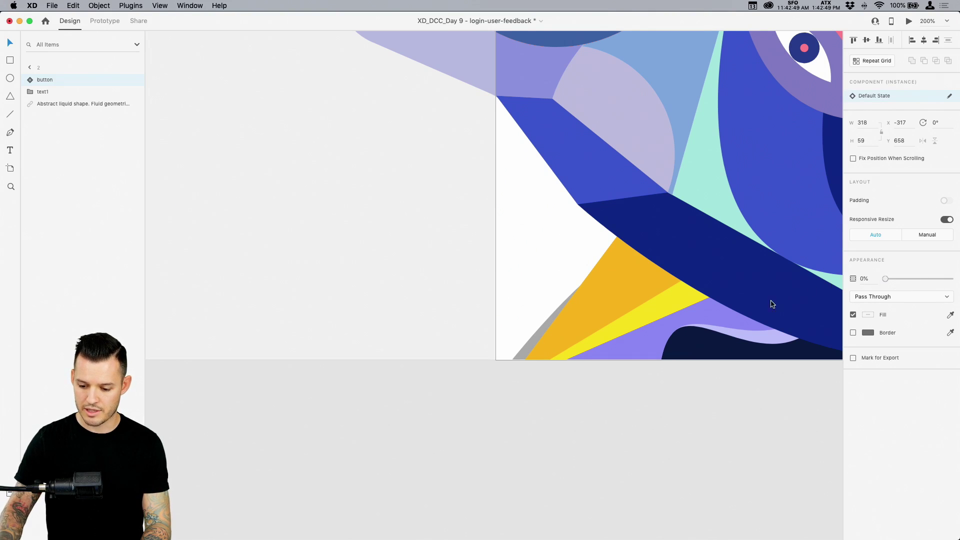
click(707, 404)
key(super+minus)
drag(697, 250, 645, 392)
key(super+minus)
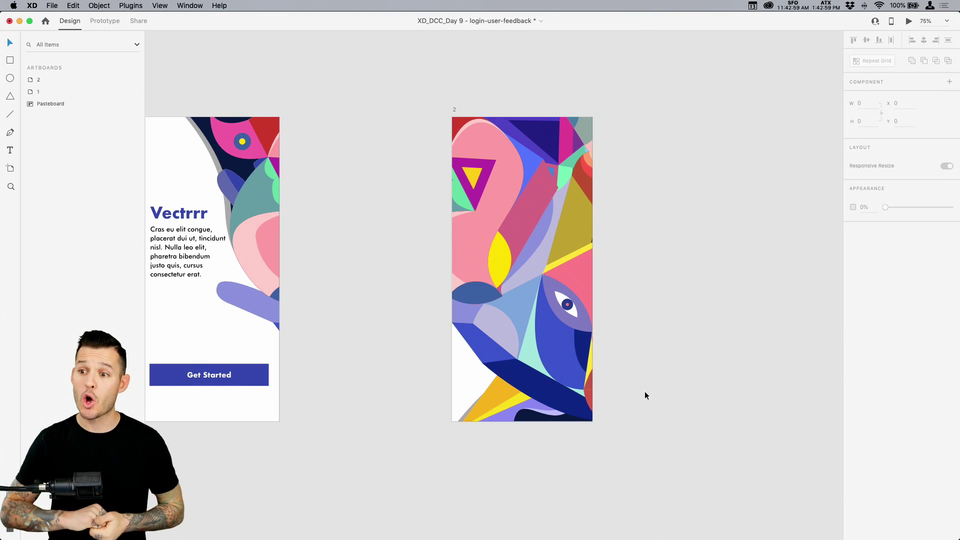
scroll(663, 387, left, 2)
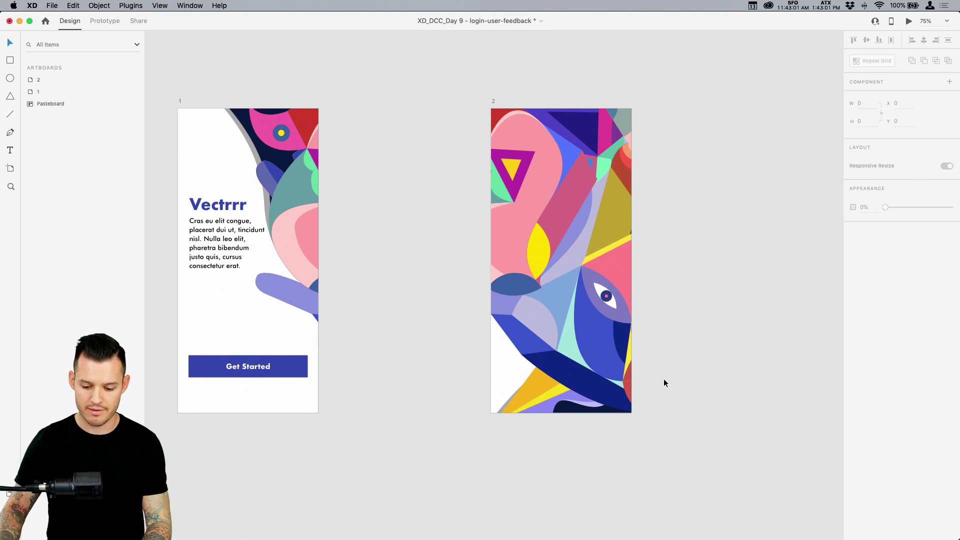
Draw a 375×478 rectangle on artboard 2's lower part with top corner radii of 10
key(r)
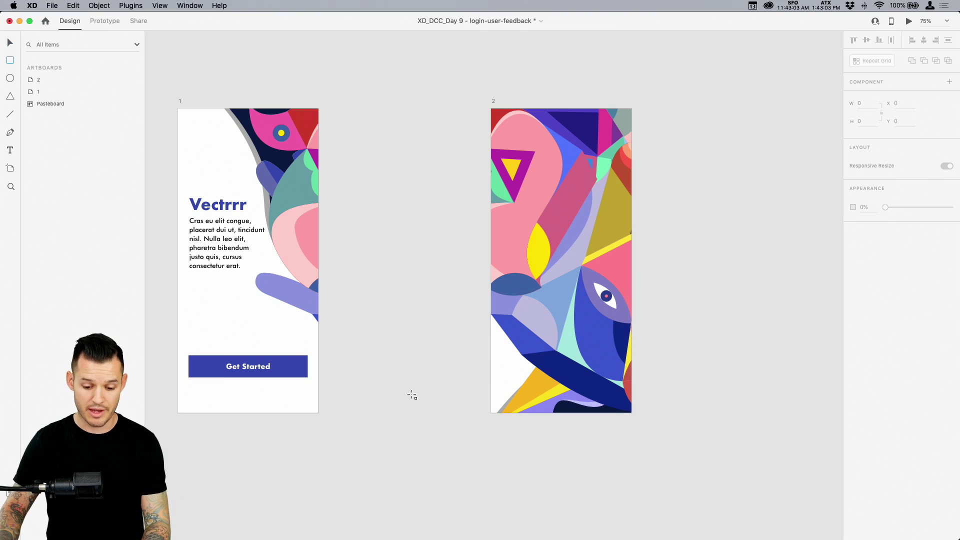
drag(491, 413, 508, 328)
drag(525, 290, 631, 233)
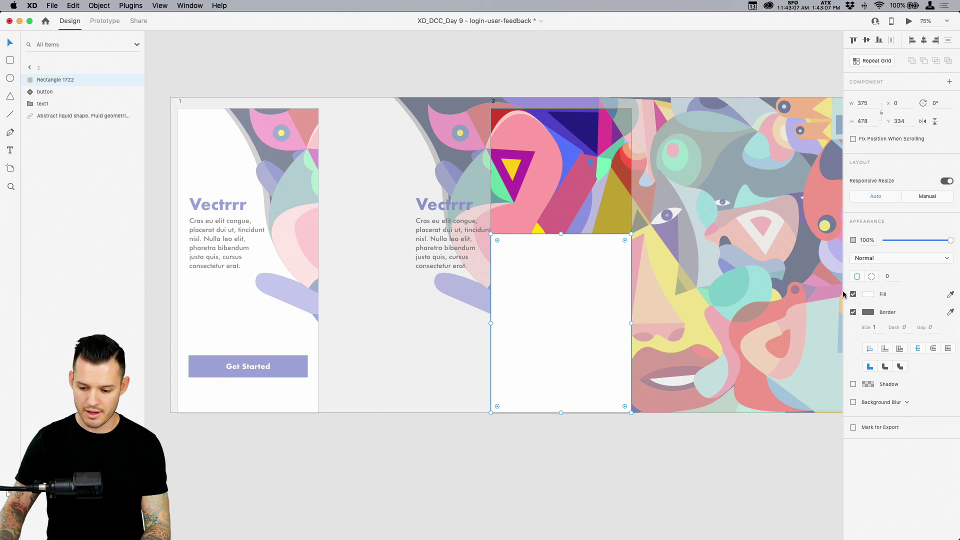
drag(625, 241, 623, 244)
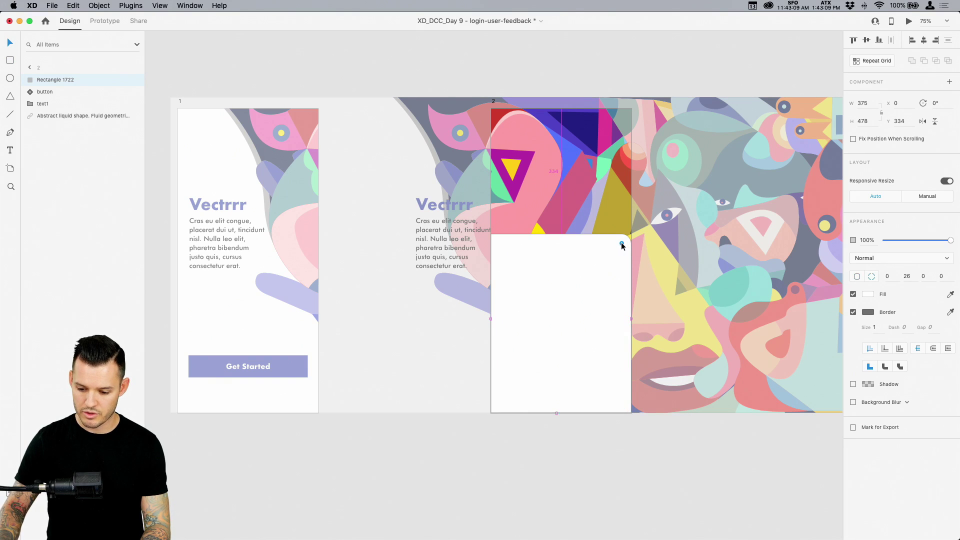
text(10)
key(Tab)
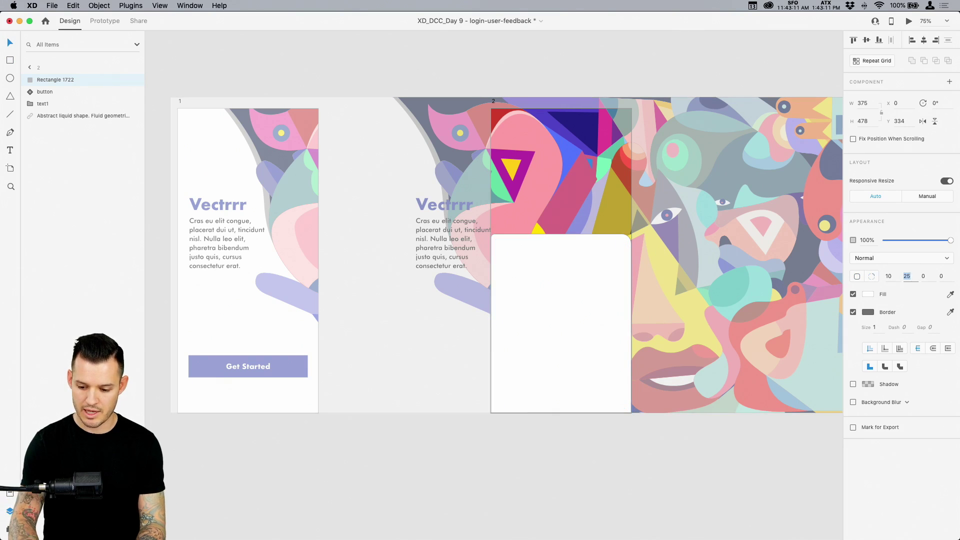
text(10)
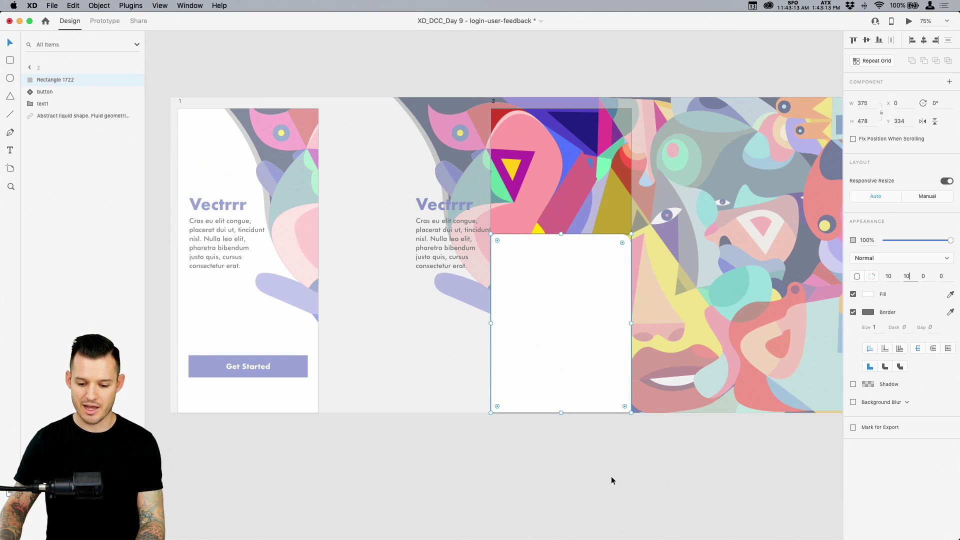
click(611, 476)
Remove the rectangle's border and give it a drop shadow with Y -8 and blur 26
double_click(593, 324)
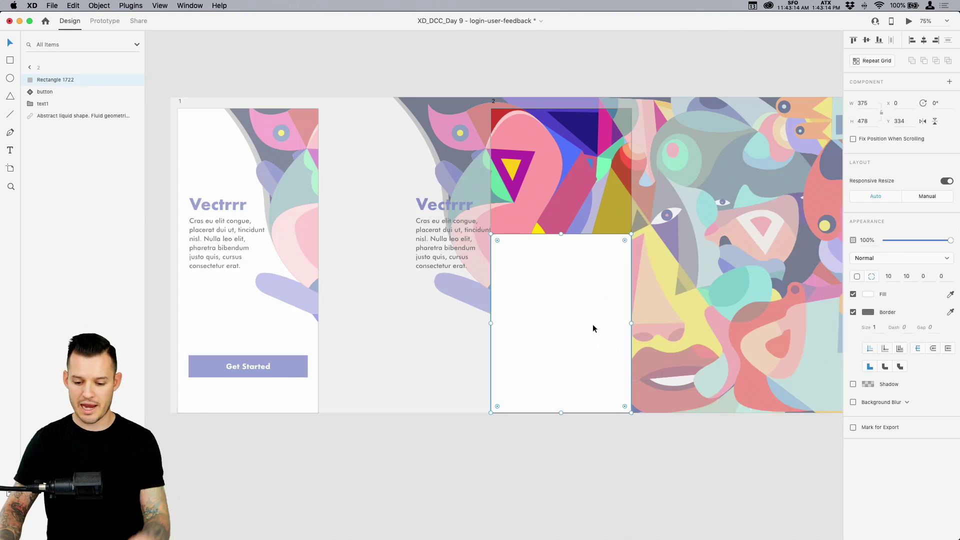
click(854, 312)
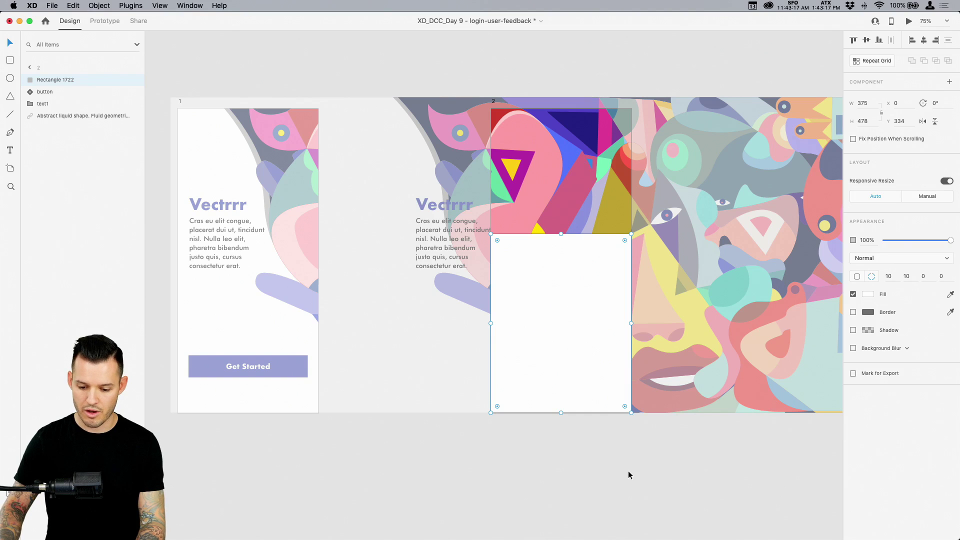
click(853, 330)
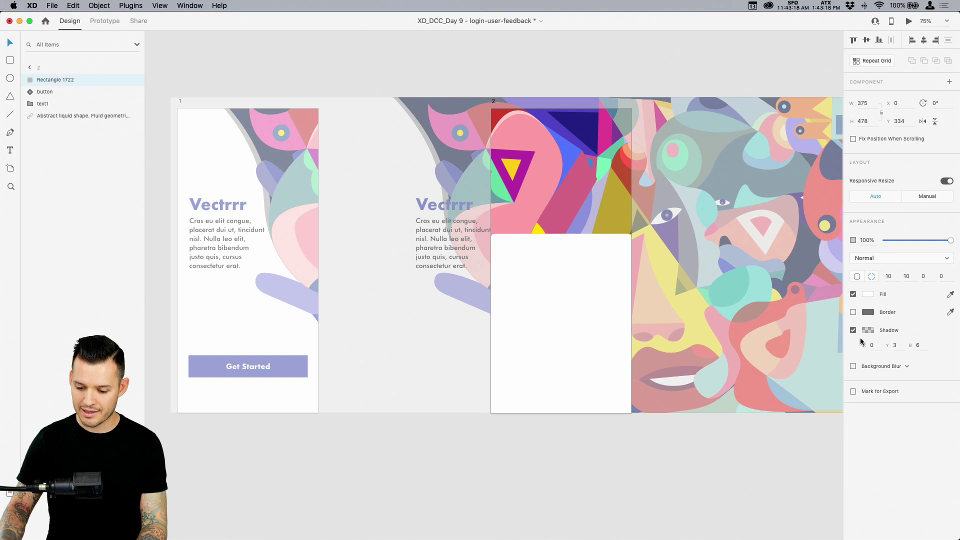
click(897, 345)
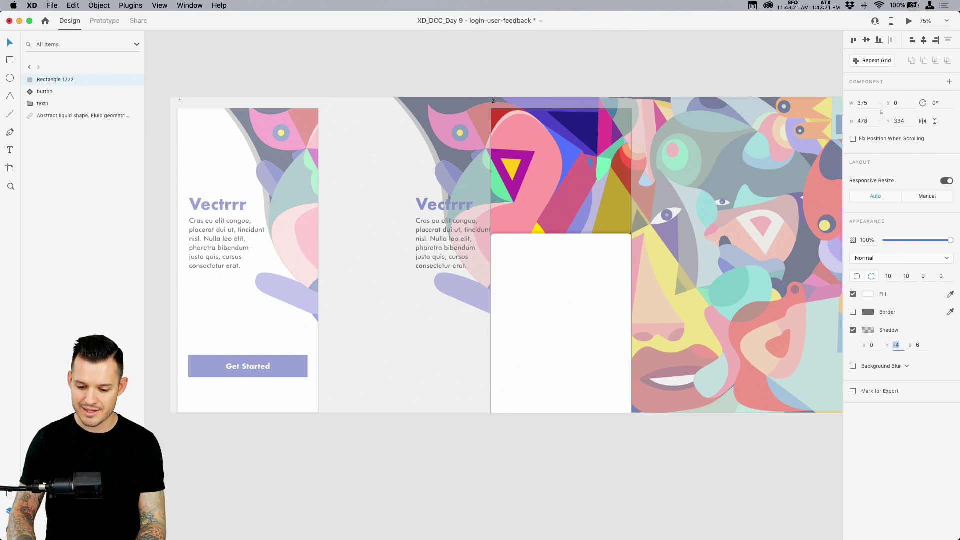
key(Tab)
text(26)
key(Return)
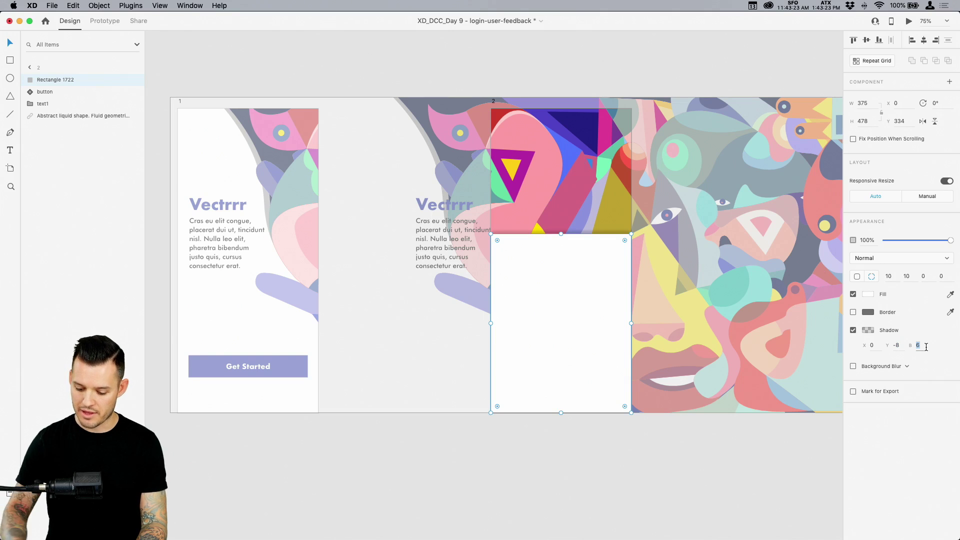
click(868, 331)
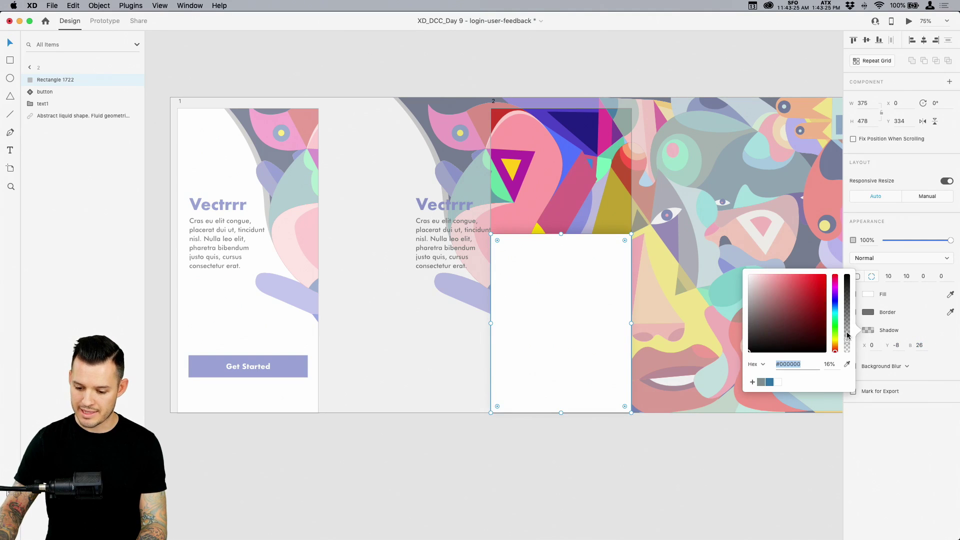
click(682, 474)
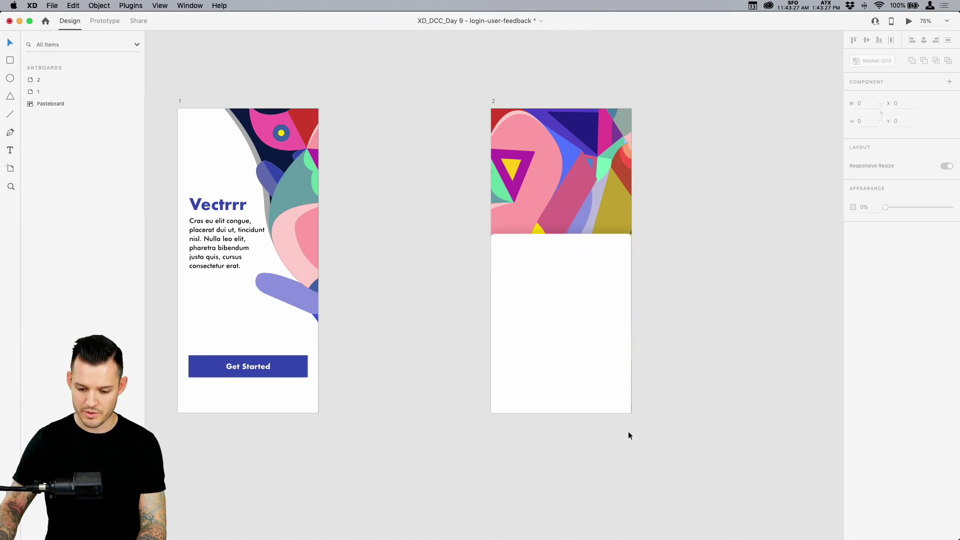
Rename the white rectangle's layer to card
click(546, 322)
double_click(58, 79)
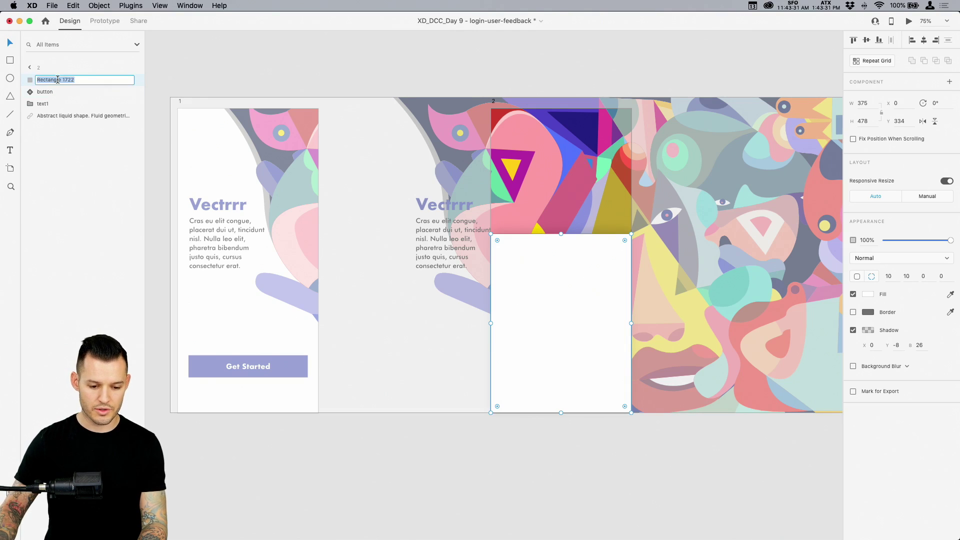
text(card)
key(Return)
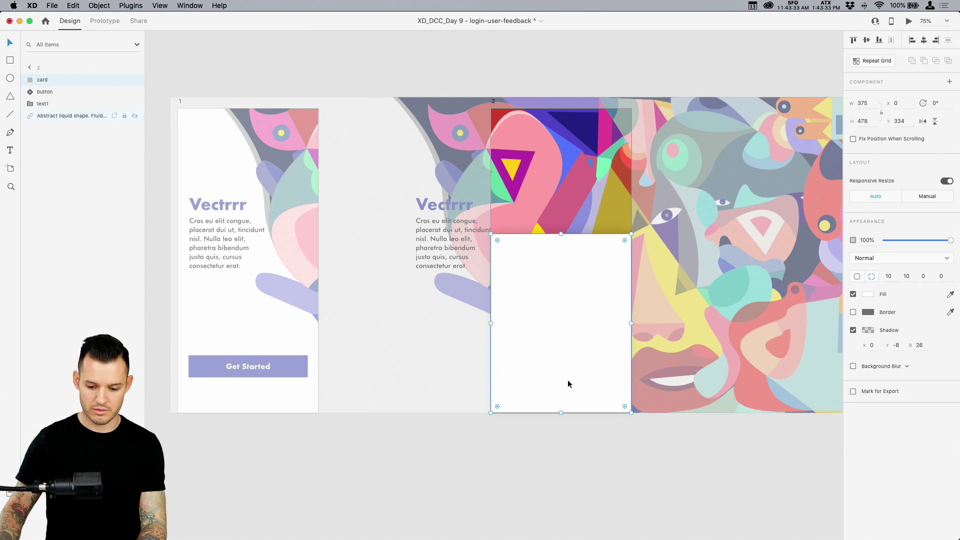
click(566, 474)
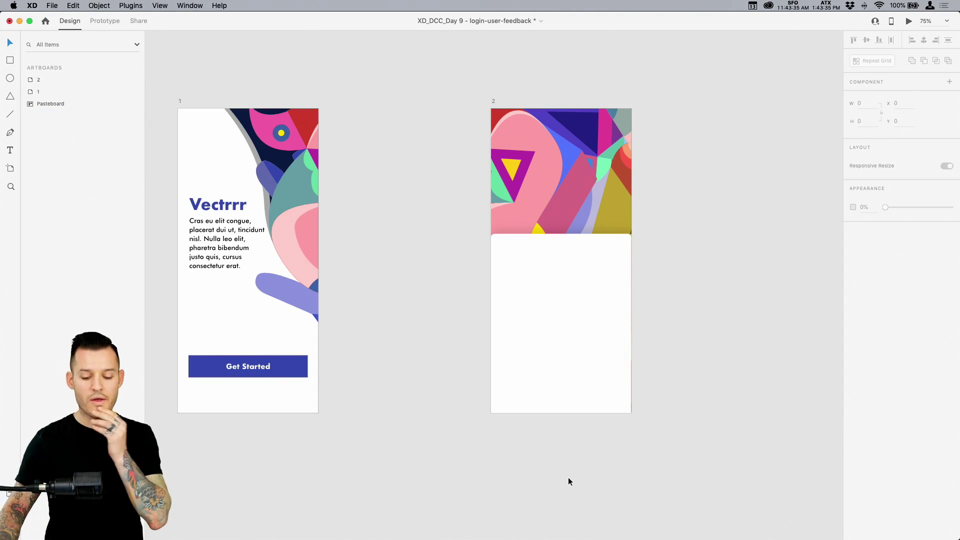
Copy artboard 1's heading and paragraph group onto the card on artboard 2
click(558, 344)
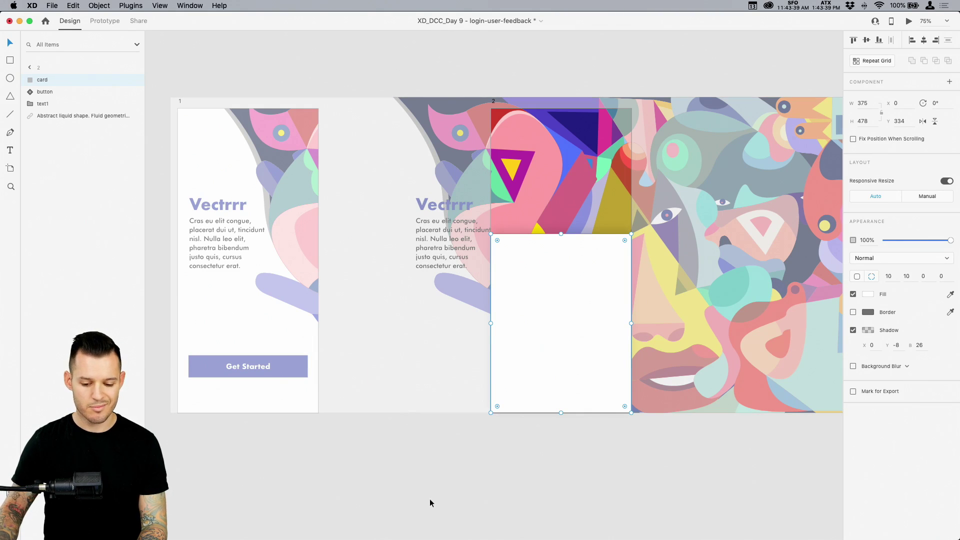
click(216, 212)
key(super+c)
click(550, 347)
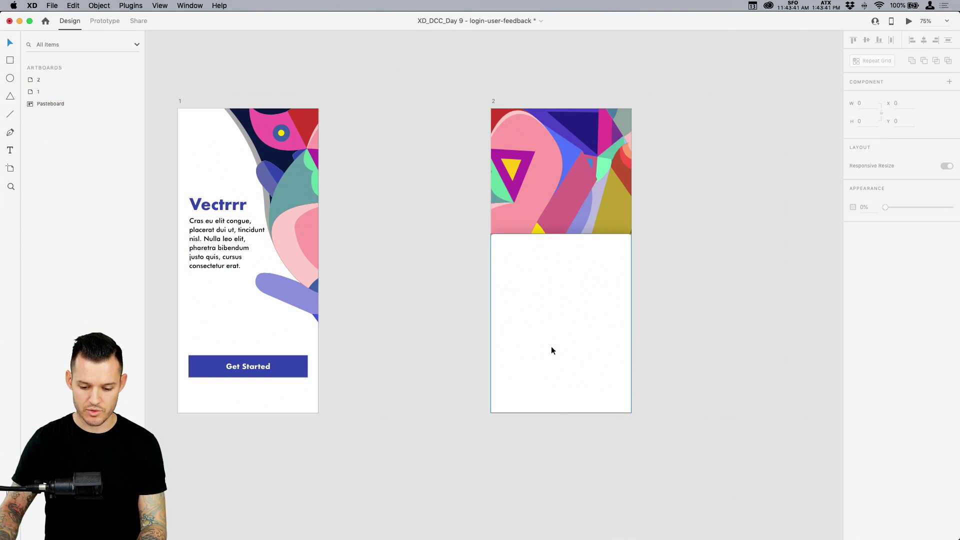
key(super+v)
Move the pasted text group down onto the card and name its layer text2
drag(543, 250, 542, 312)
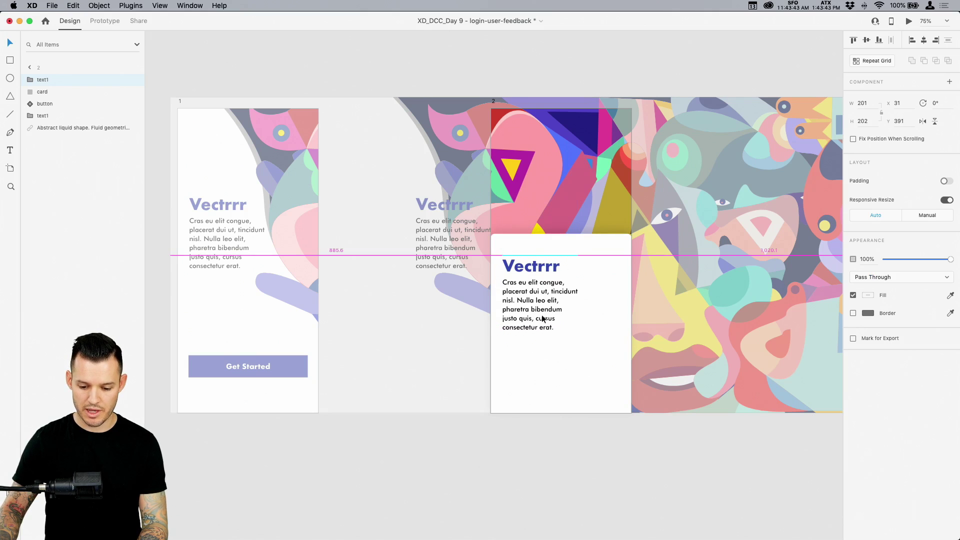
double_click(43, 80)
text(text2)
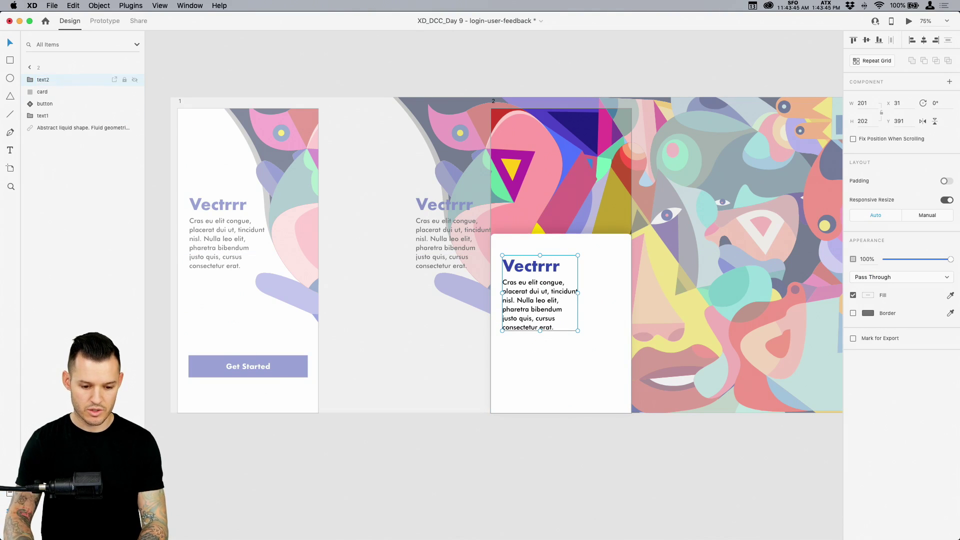
key(Return)
click(496, 419)
drag(512, 381, 695, 190)
Widen the body text box to 315 and trim the paragraph to end at 'Nulla leo elit.'
double_click(520, 229)
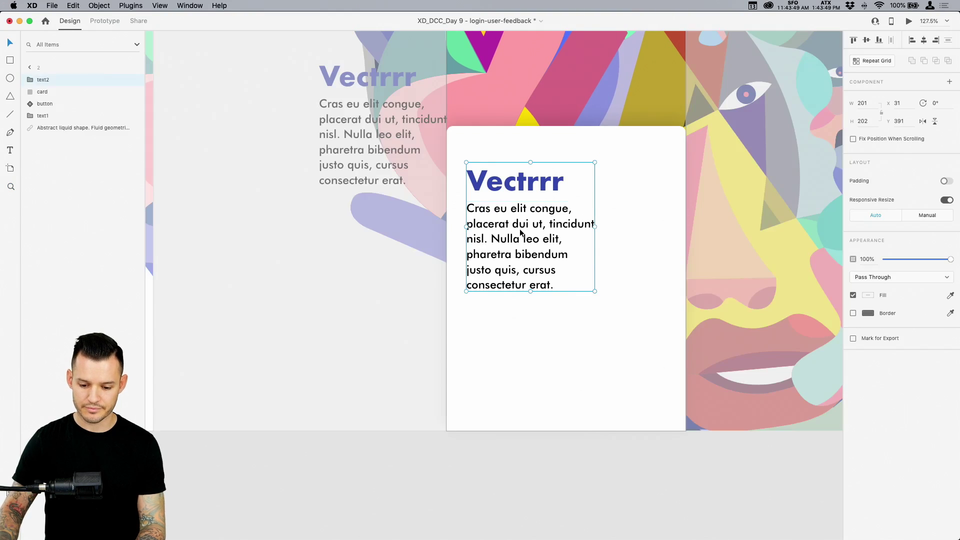
drag(595, 247, 668, 247)
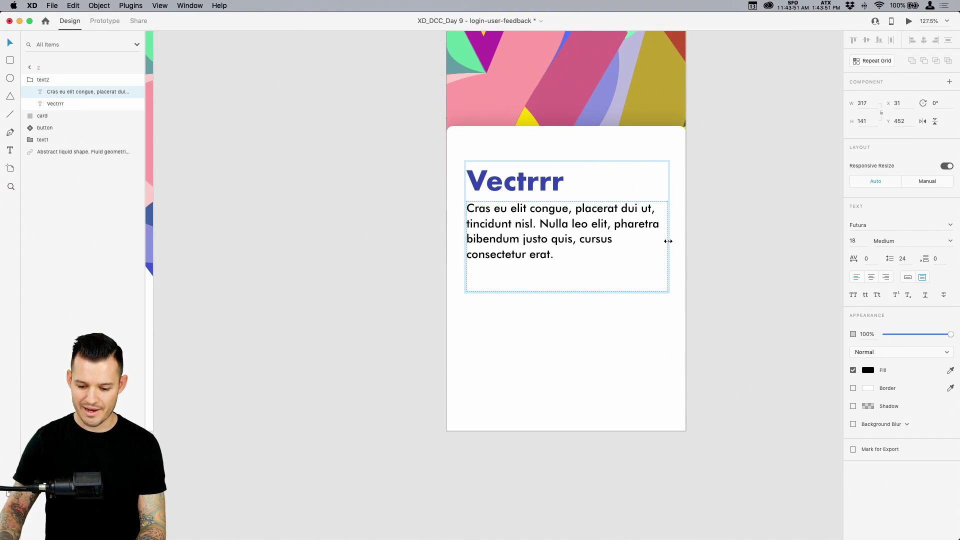
double_click(542, 234)
click(541, 233)
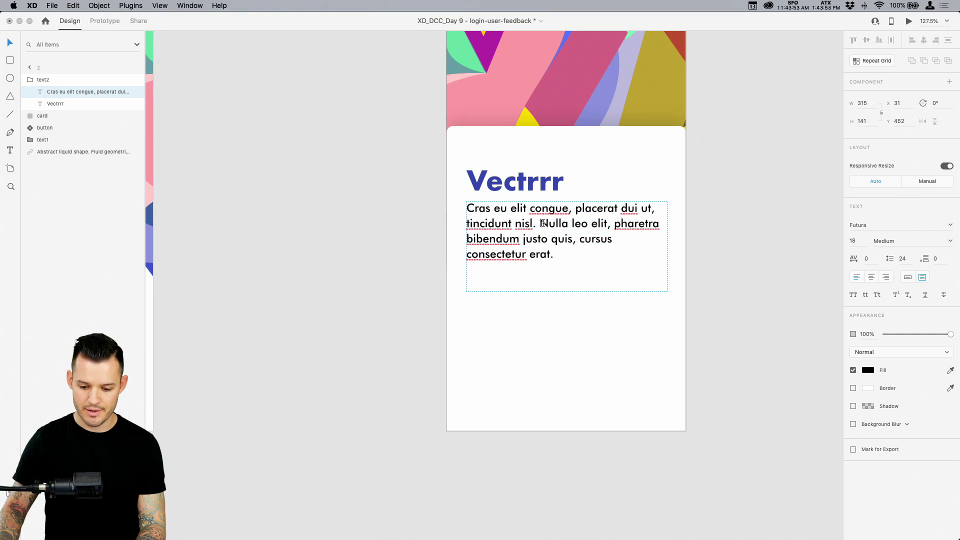
drag(614, 223, 626, 265)
key(BackSpace)
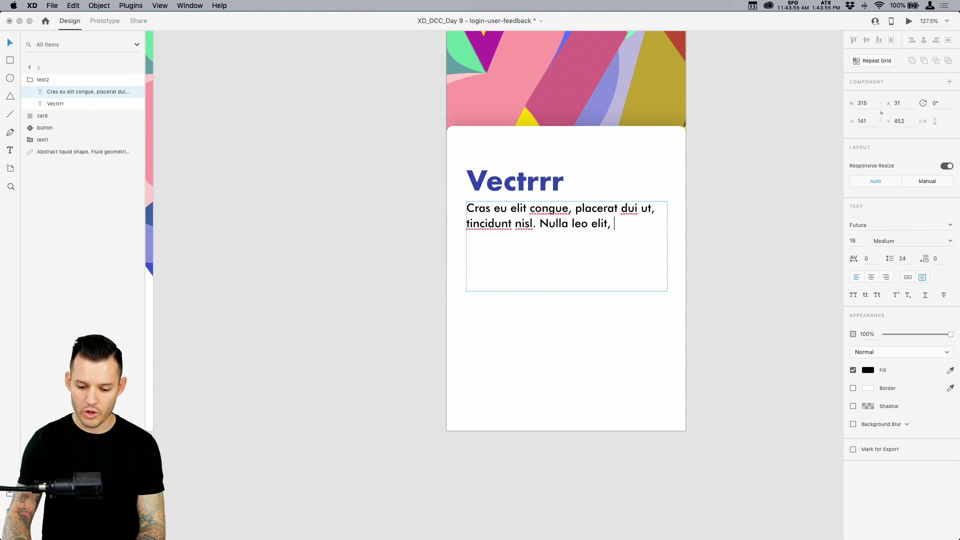
key(Escape)
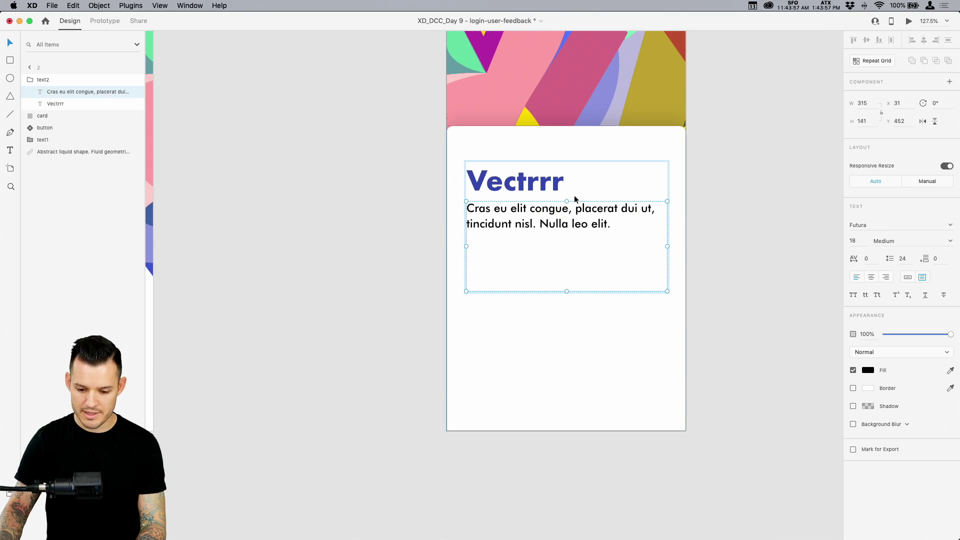
Change the Vectrrr heading to read 'Post Work'
double_click(560, 188)
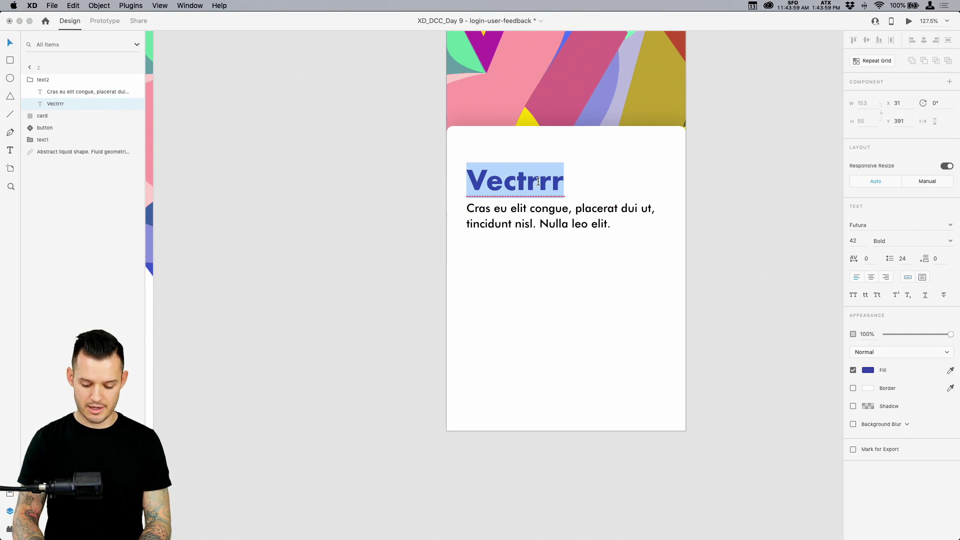
text(D)
key(BackSpace)
text(Post Work)
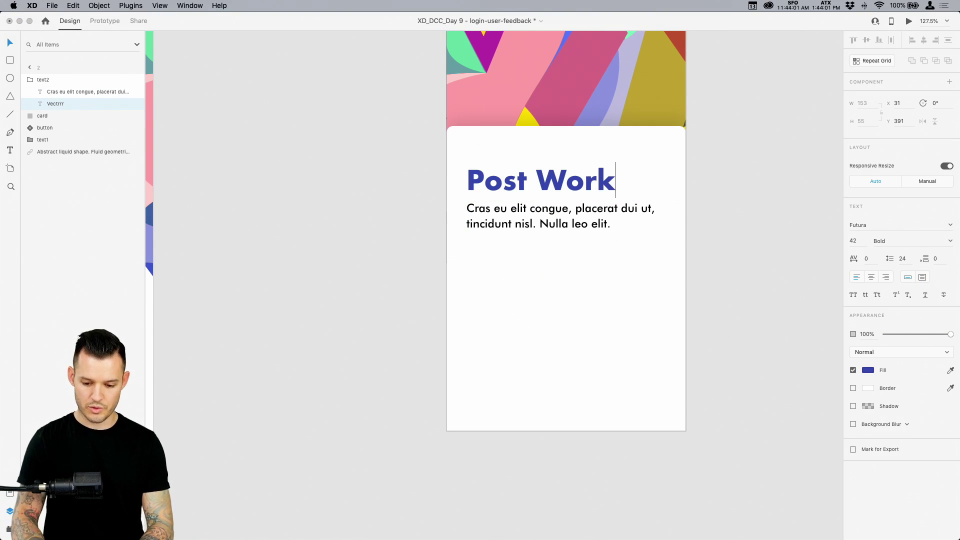
key(Escape)
Nudge the text2 group slightly lower on the card
click(776, 262)
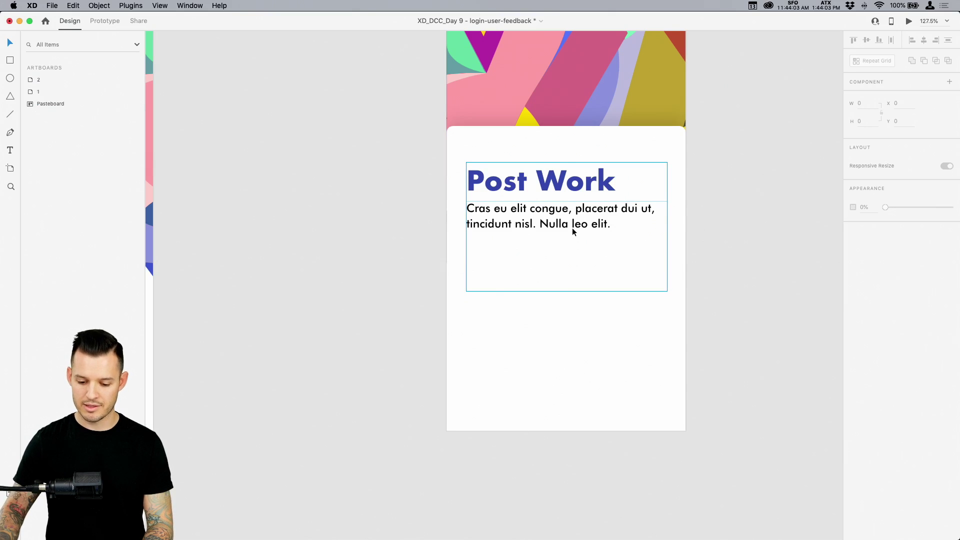
click(572, 227)
key(super+0)
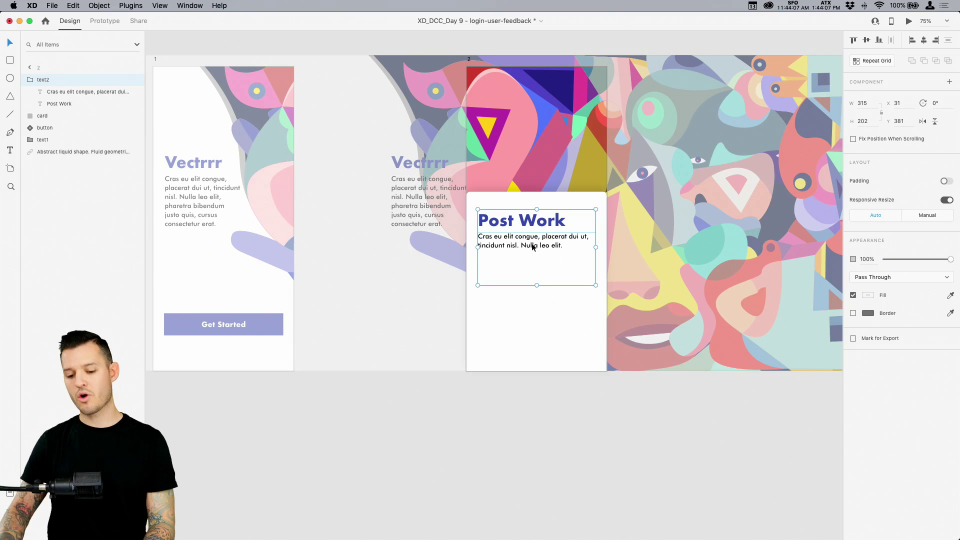
drag(531, 243, 530, 247)
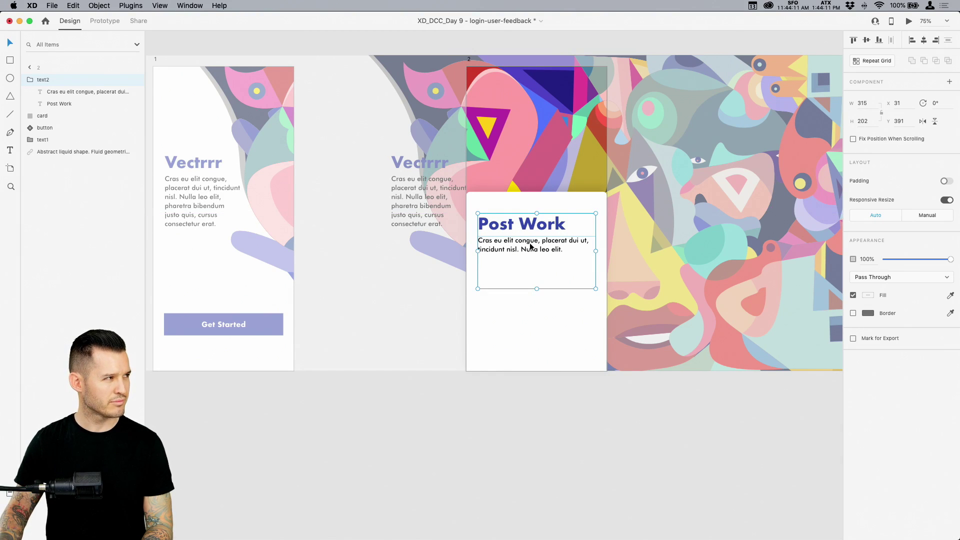
click(358, 379)
scroll(353, 393, left, 5)
Relabel the Get Started button 'Login' and centre its label horizontally
double_click(329, 343)
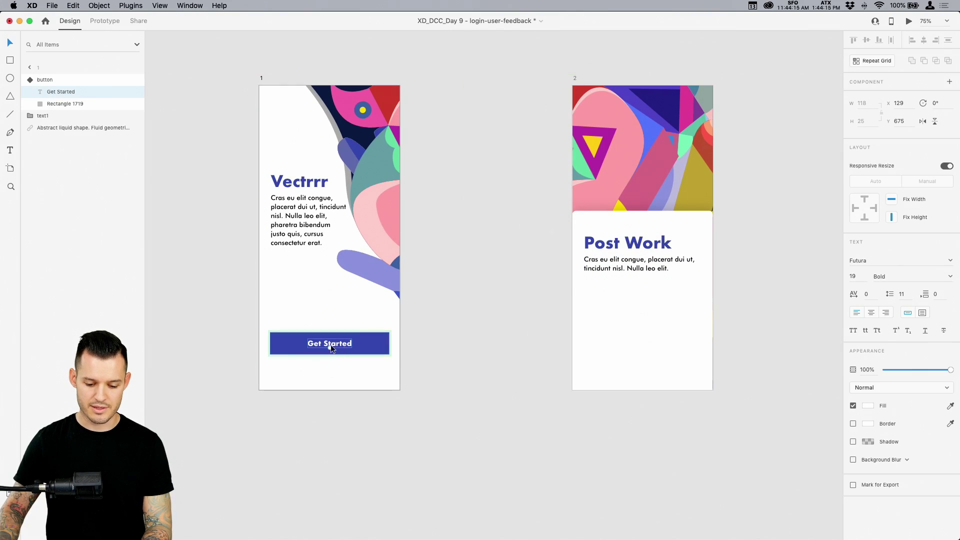
double_click(330, 343)
text(Login)
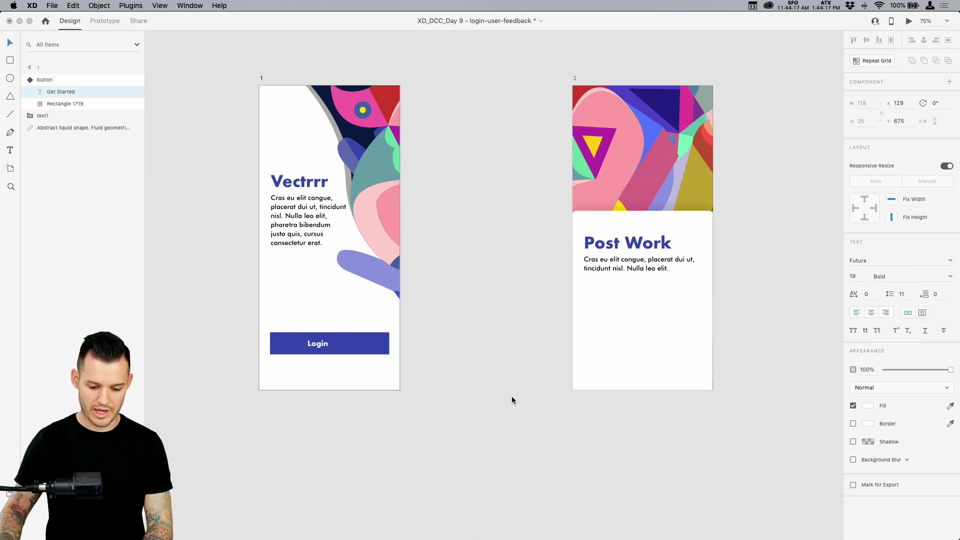
key(Escape)
click(361, 340)
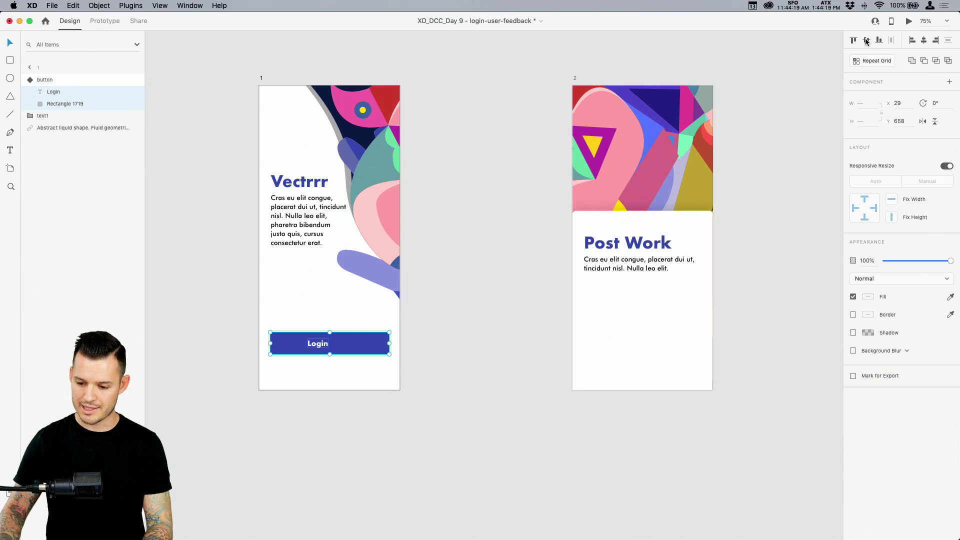
click(923, 40)
click(455, 415)
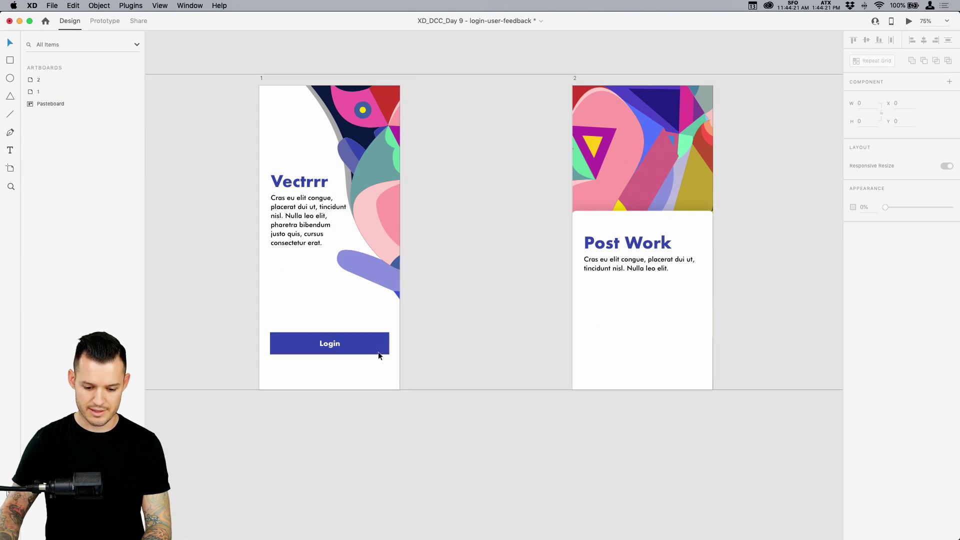
click(364, 345)
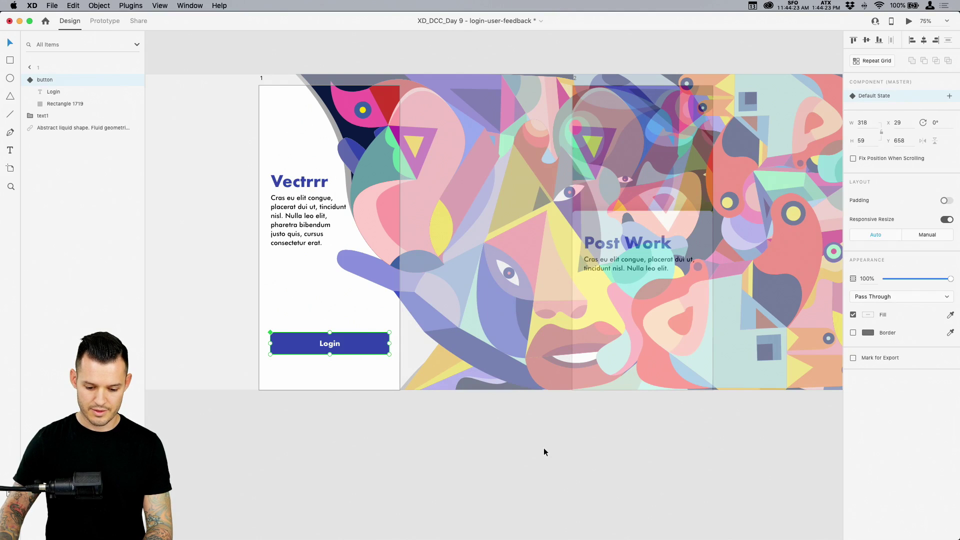
key(super+shift+a)
Make artboard 2's hidden button copy 100% opaque with a centred 'Login' label
click(613, 338)
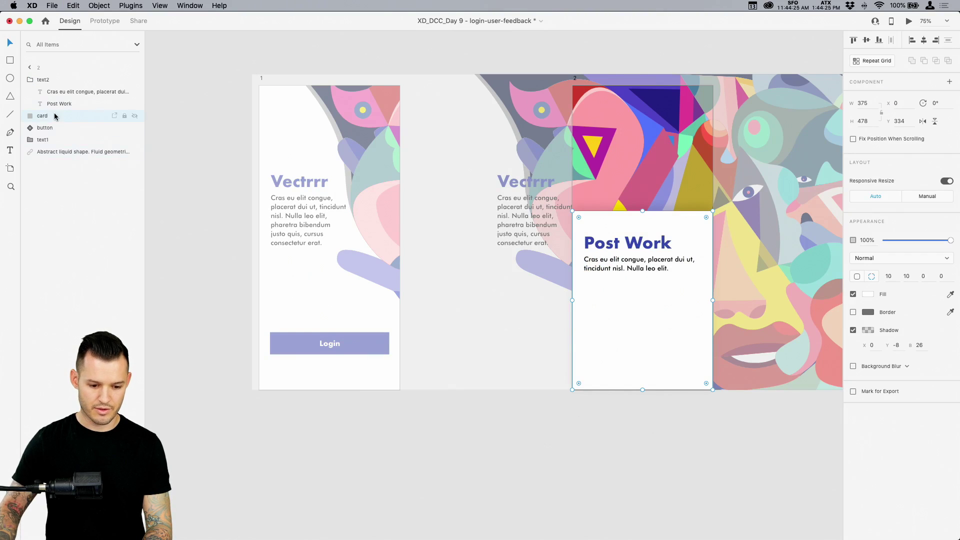
click(47, 128)
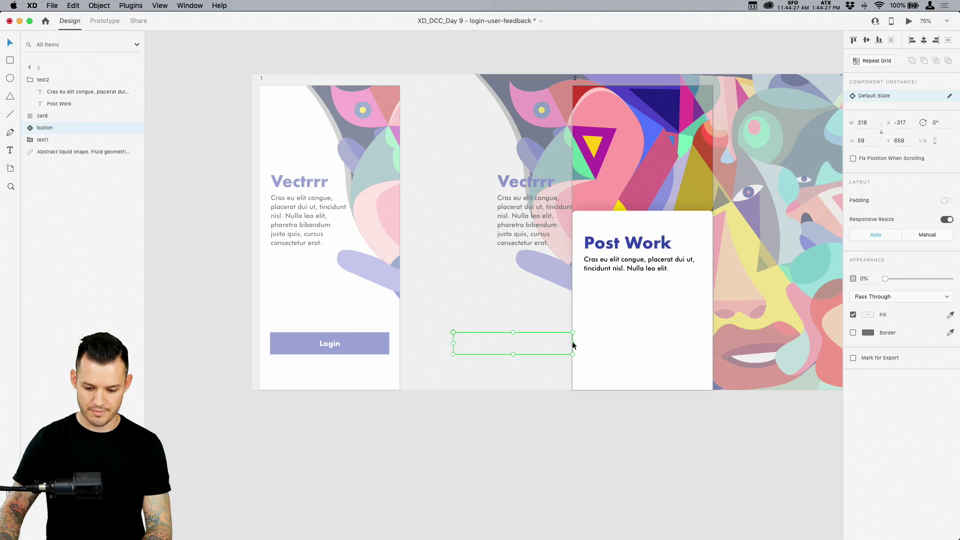
drag(885, 278, 951, 279)
double_click(515, 344)
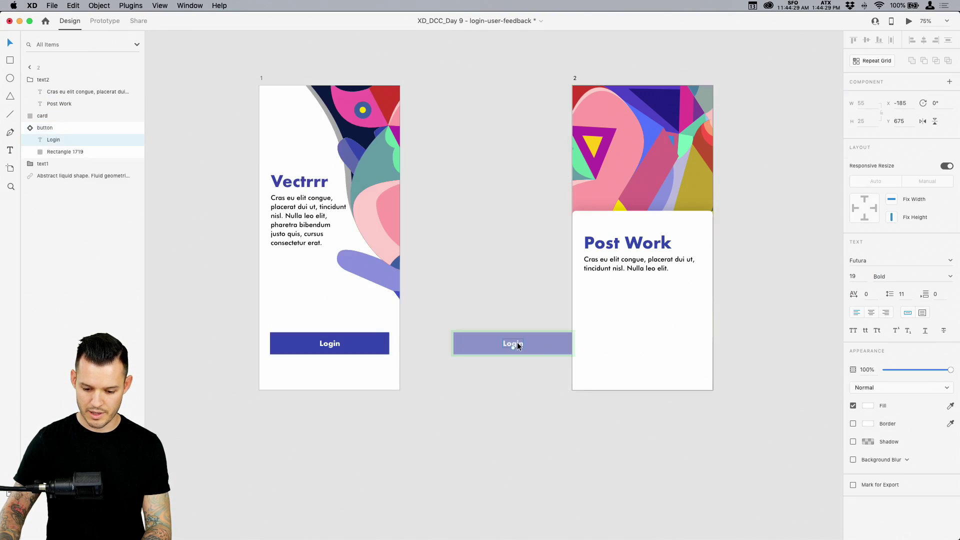
click(871, 312)
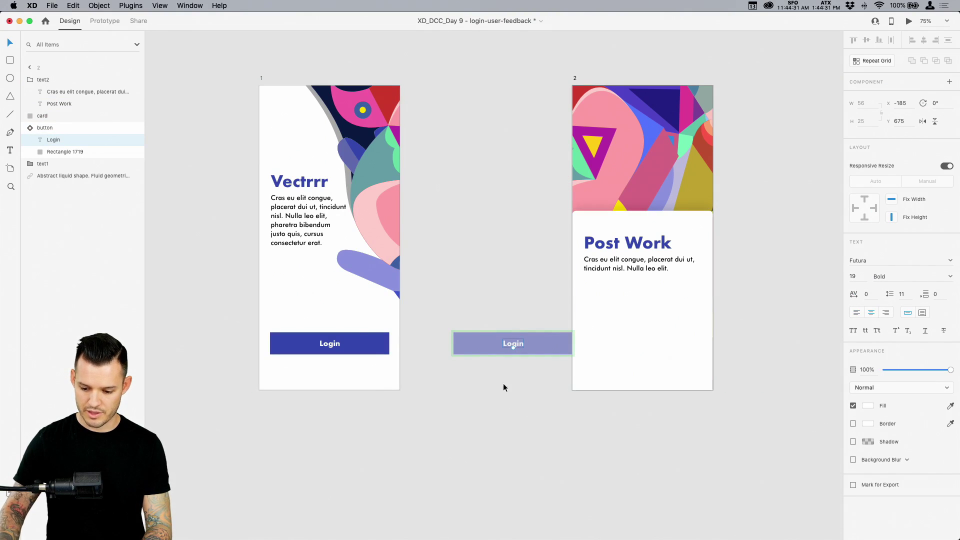
double_click(515, 342)
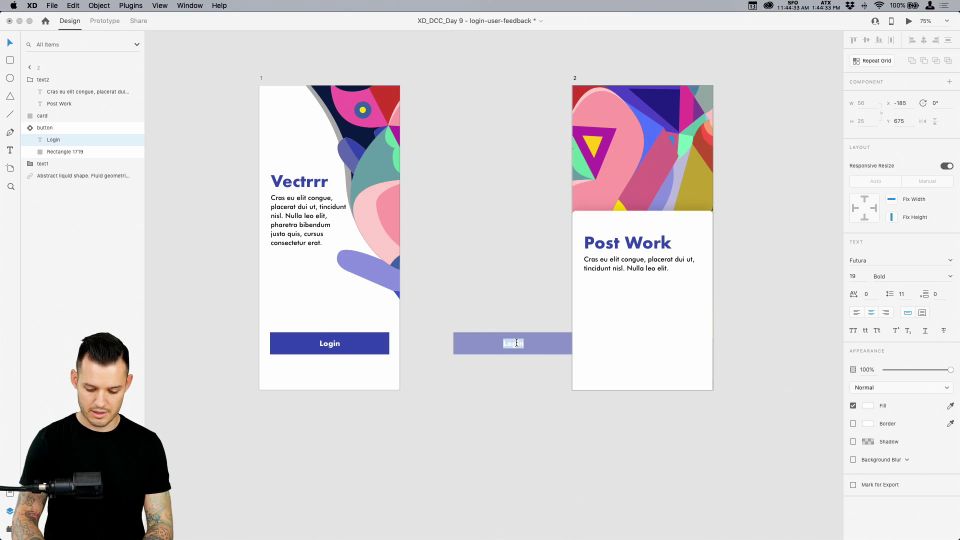
text(Login)
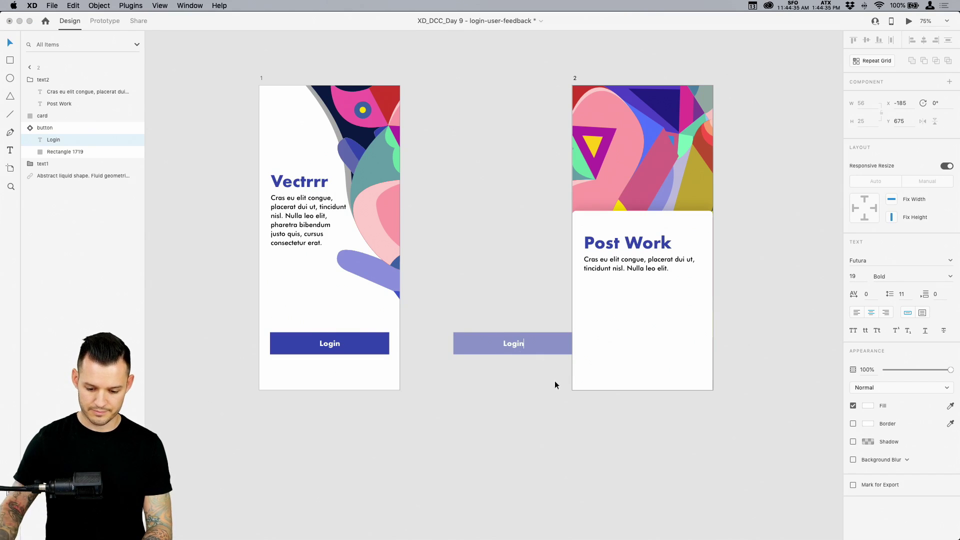
click(577, 430)
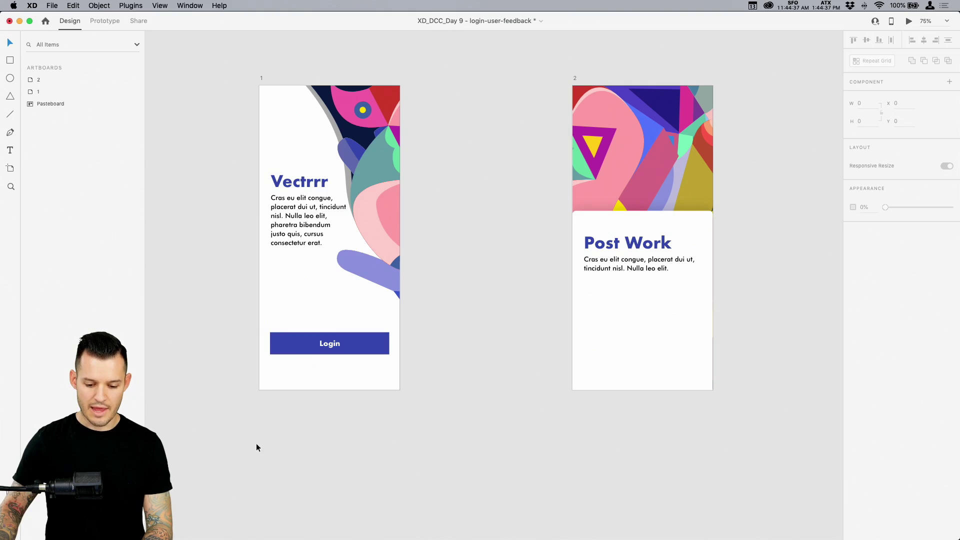
scroll(495, 321, up, 3)
scroll(495, 322, left, 3)
key(z)
drag(235, 427, 503, 283)
Paste a copy of the body text block below the first screen's Login button
click(506, 252)
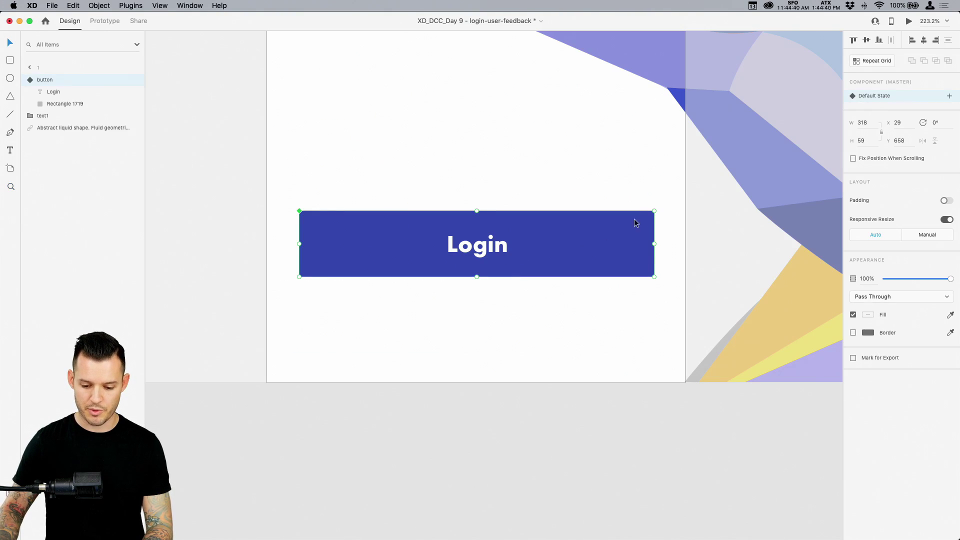
click(606, 471)
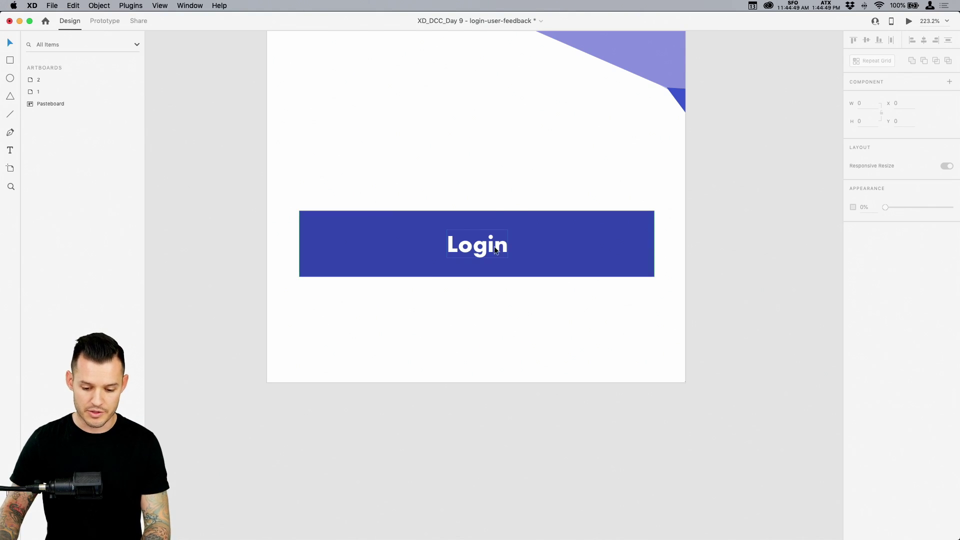
scroll(496, 360, up, 5)
key(super+z)
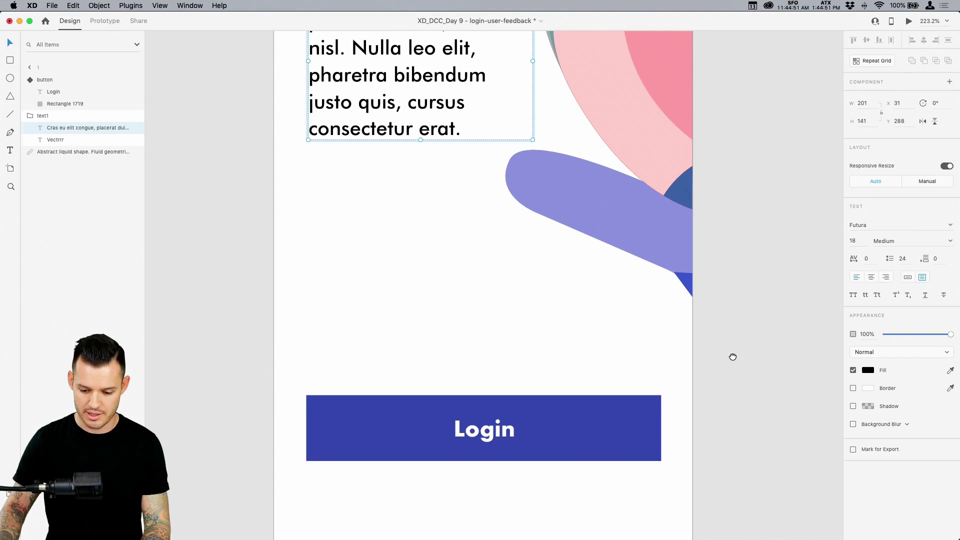
key(Escape)
scroll(515, 173, down, 5)
click(515, 169)
key(super+v)
drag(481, 132, 492, 261)
Replace the pasted text with 'Not a member? Sign Up'
double_click(492, 264)
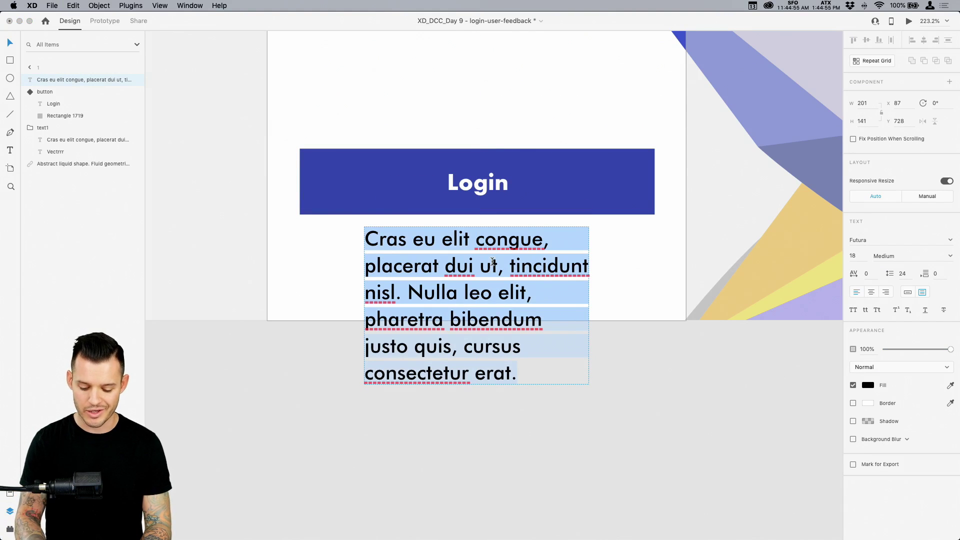
text(S)
key(BackSpace)
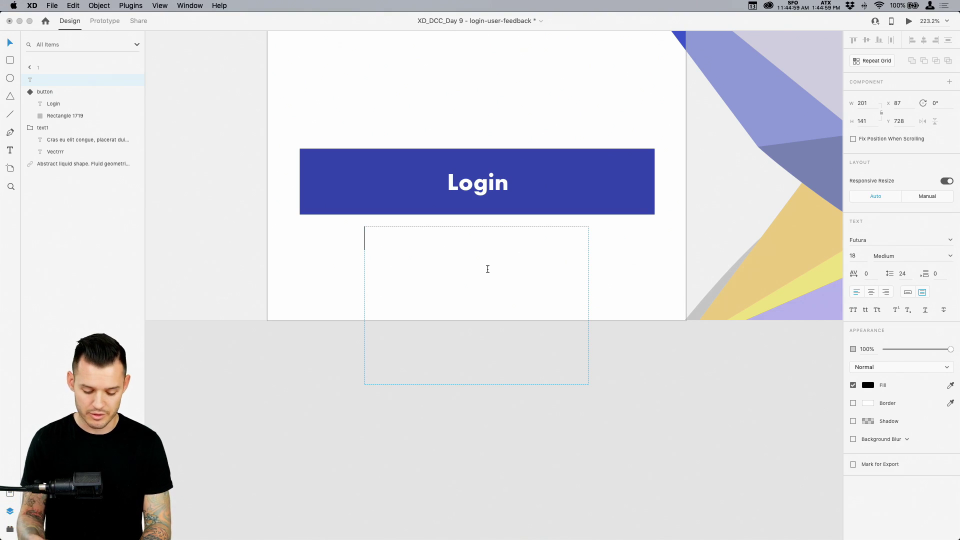
text(Not a member)
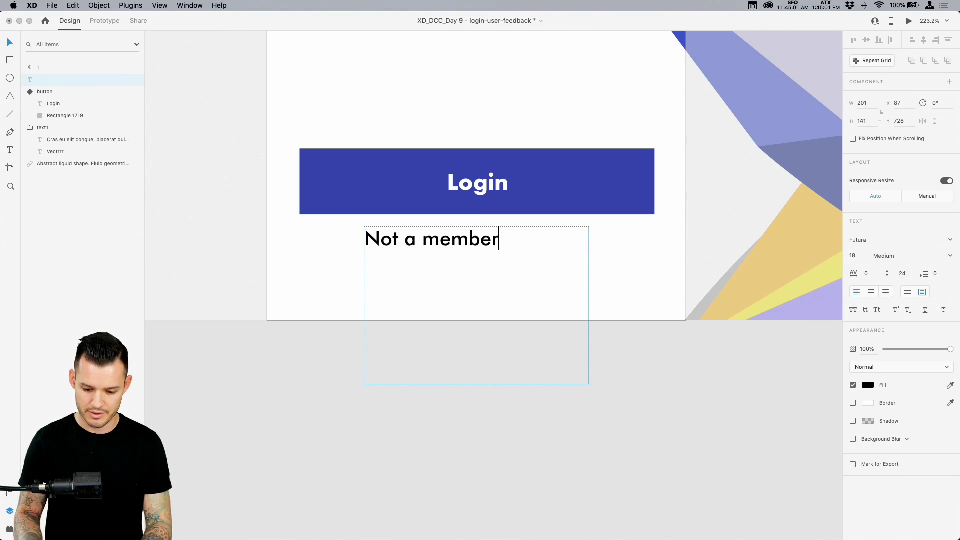
text(? Sign Up)
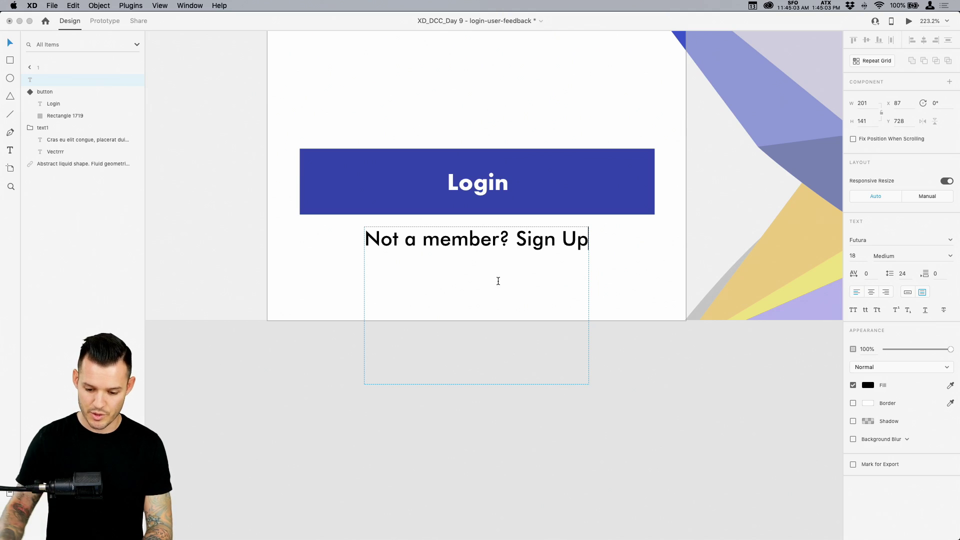
key(Left)
key(Left)
key(Left)
key(Left)
key(Left)
key(Left)
key(Left)
key(Left)
key(shift+Left)
key(shift+Right)
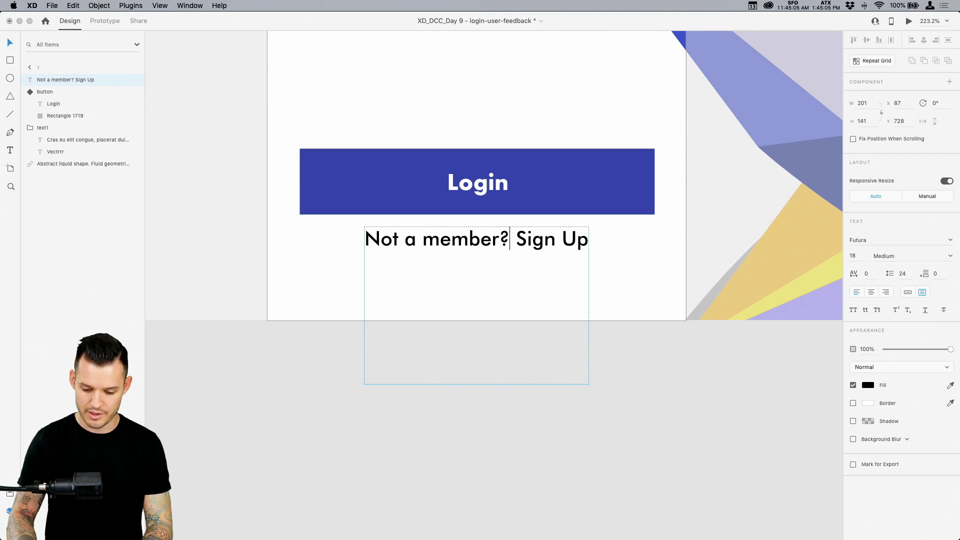
click(539, 383)
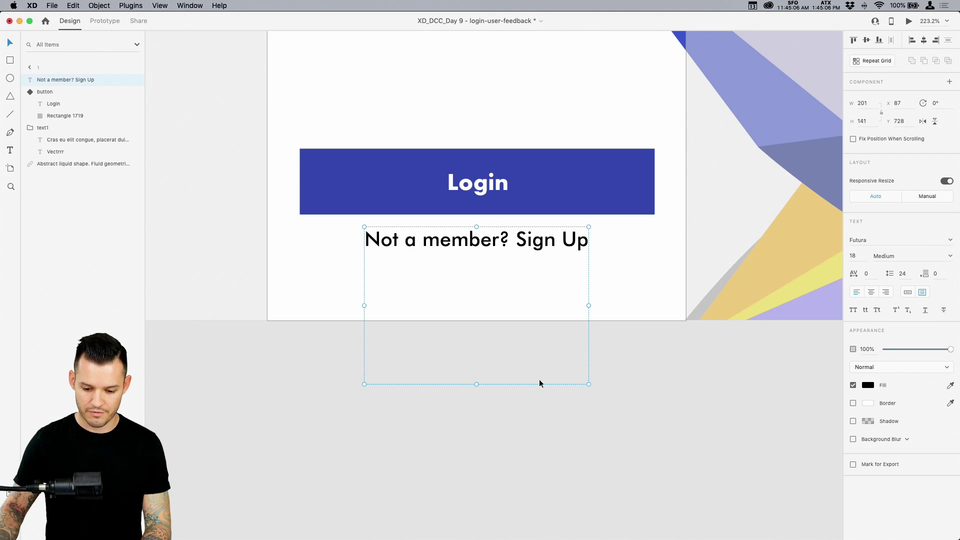
Fit the sign-up text box to one line, fade it to 29%, centre it, and lower it slightly
double_click(477, 384)
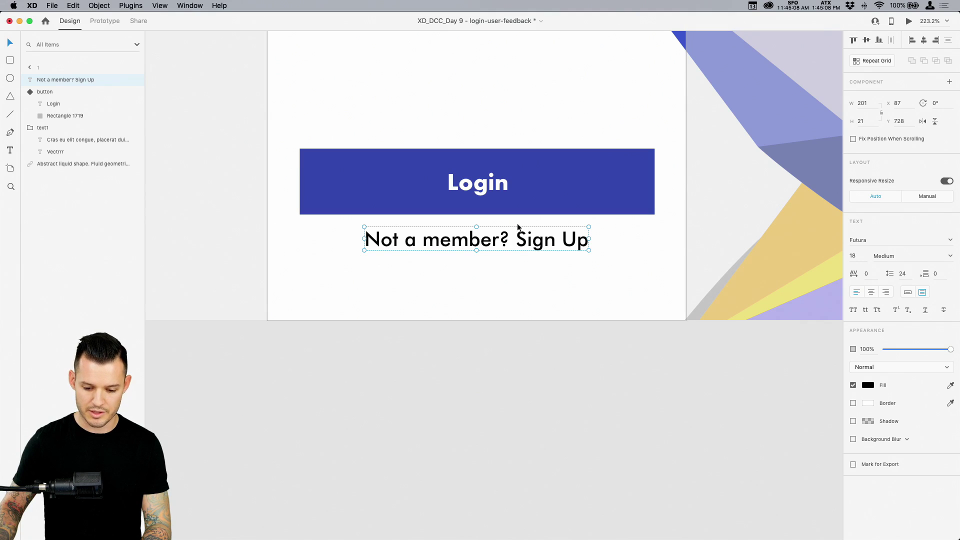
click(905, 349)
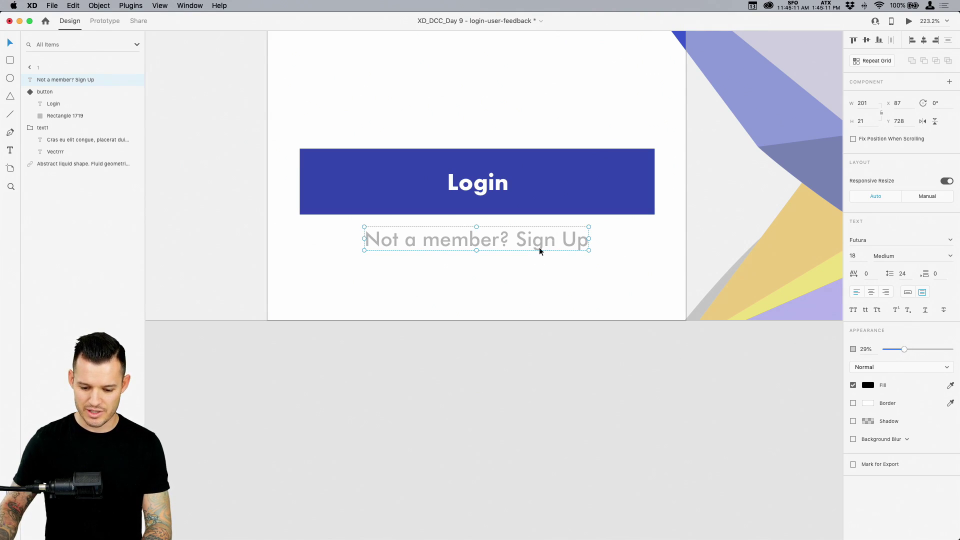
click(872, 292)
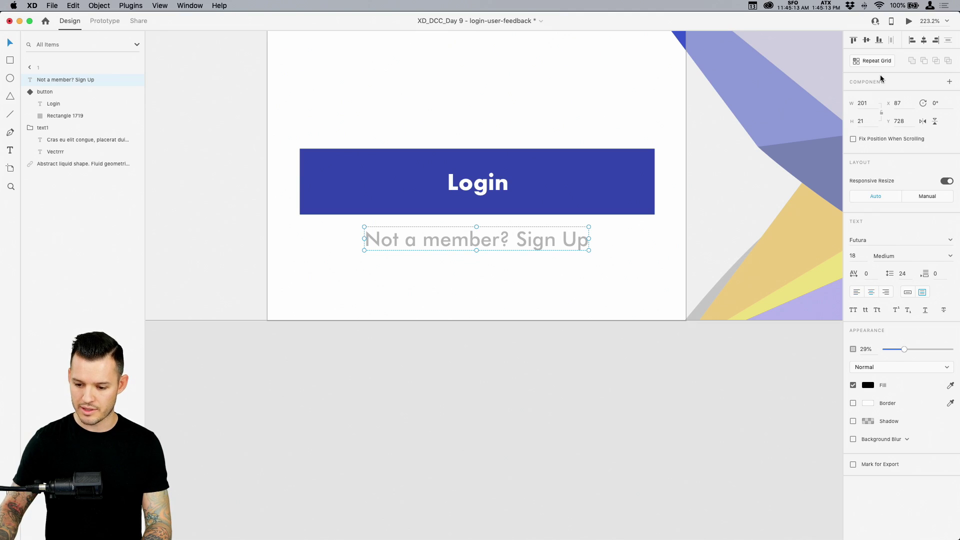
drag(520, 239, 519, 257)
Set the 'Not a member? Sign Up' text opacity to 60%
key(super+minus)
key(super+minus)
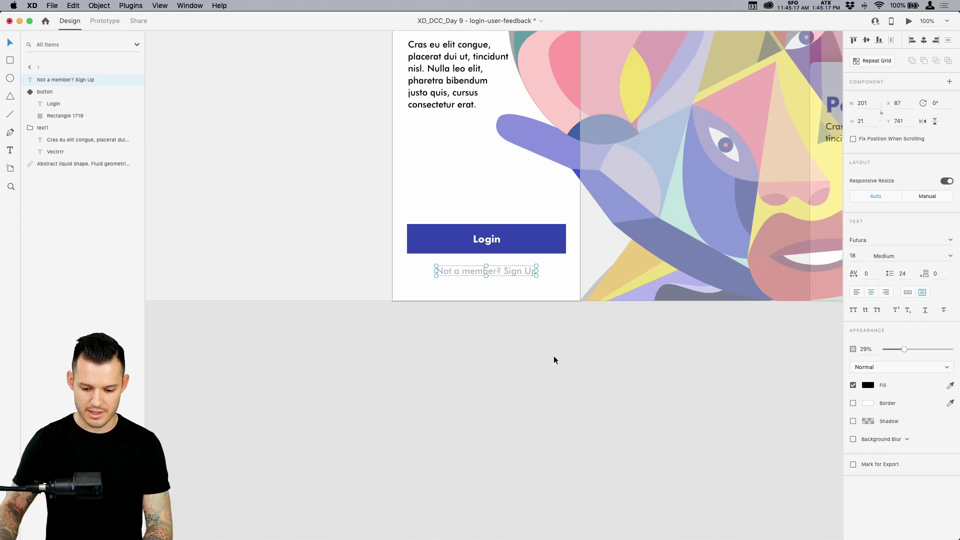
click(562, 357)
drag(616, 337, 487, 458)
scroll(476, 441, up, 3)
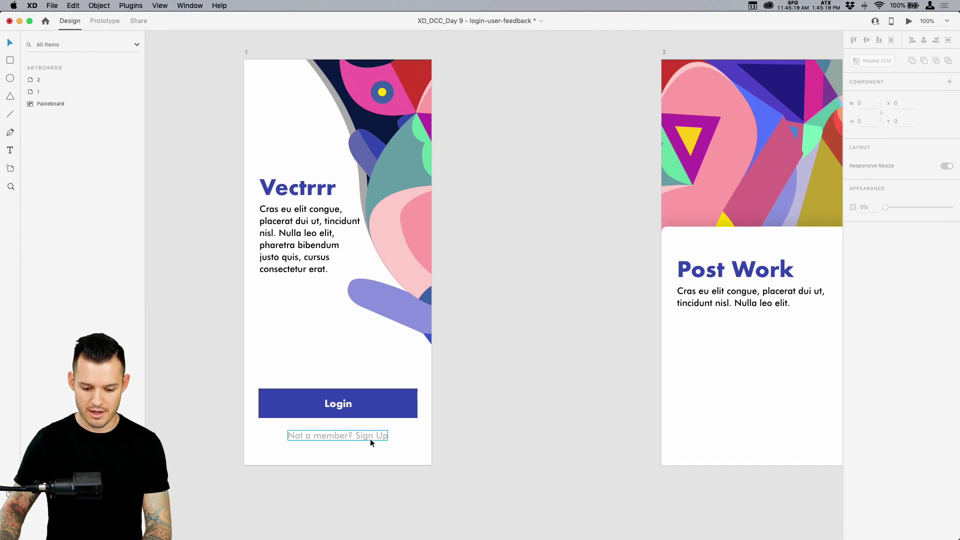
click(373, 439)
drag(905, 349, 915, 351)
click(867, 350)
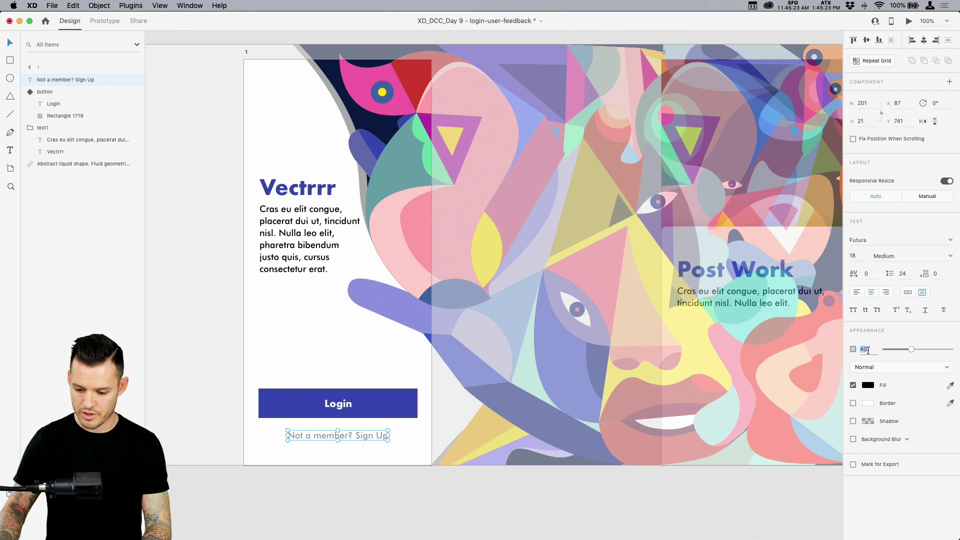
text(60)
key(Return)
key(Escape)
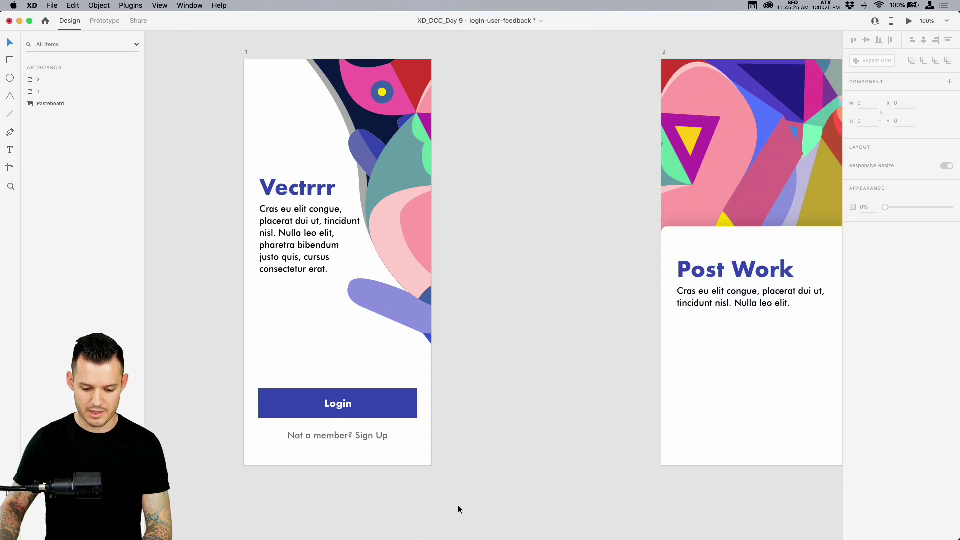
Paste the sign-up text onto artboard 2's card, then undo that paste
scroll(458, 509, up, 2)
scroll(461, 480, right, 1)
drag(532, 311, 518, 308)
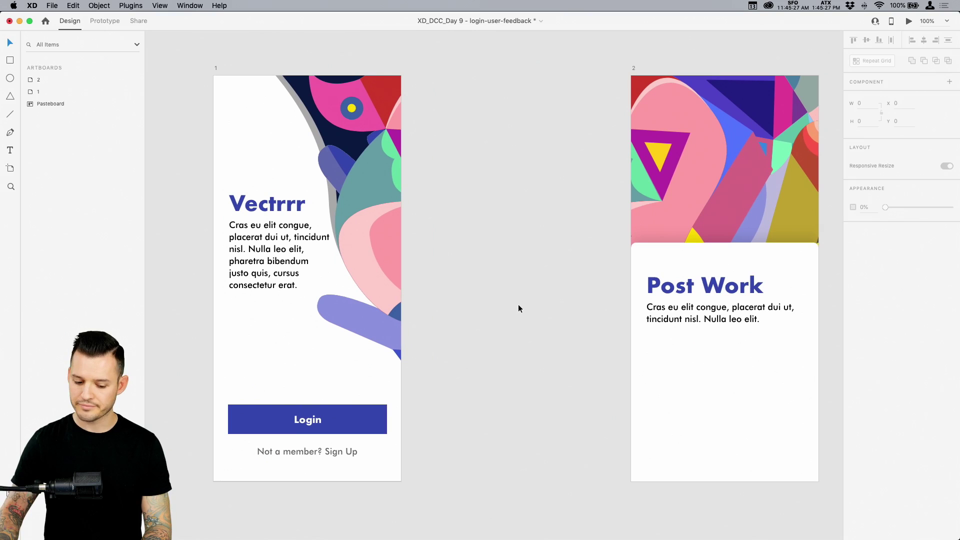
click(307, 453)
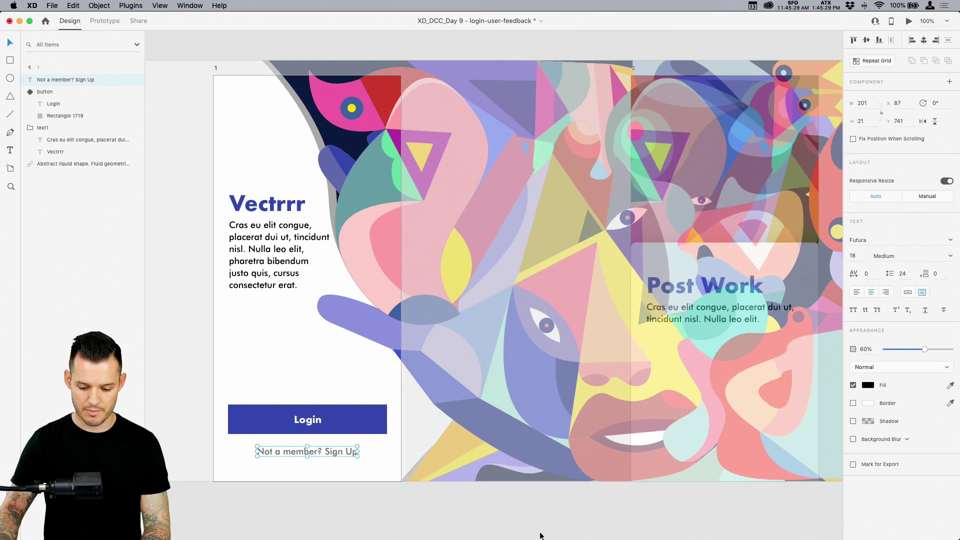
key(Escape)
scroll(502, 505, right, 3)
click(559, 389)
text(Not a member? Sign Up)
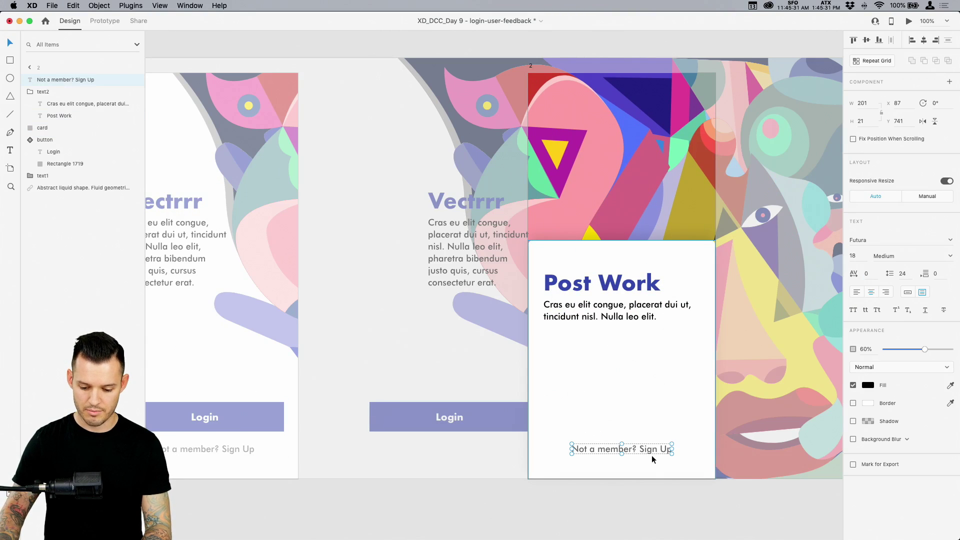
drag(662, 448, 520, 450)
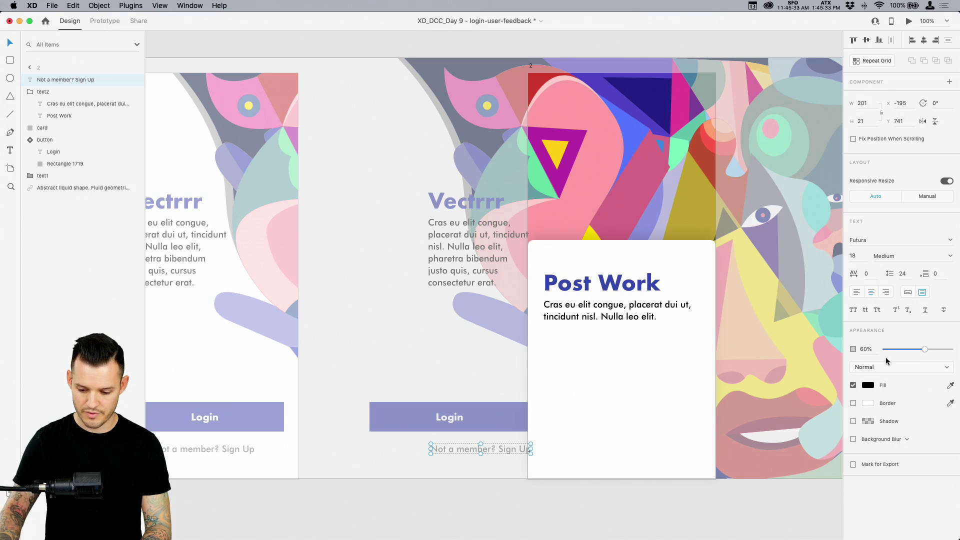
key(3)
key(7)
click(585, 511)
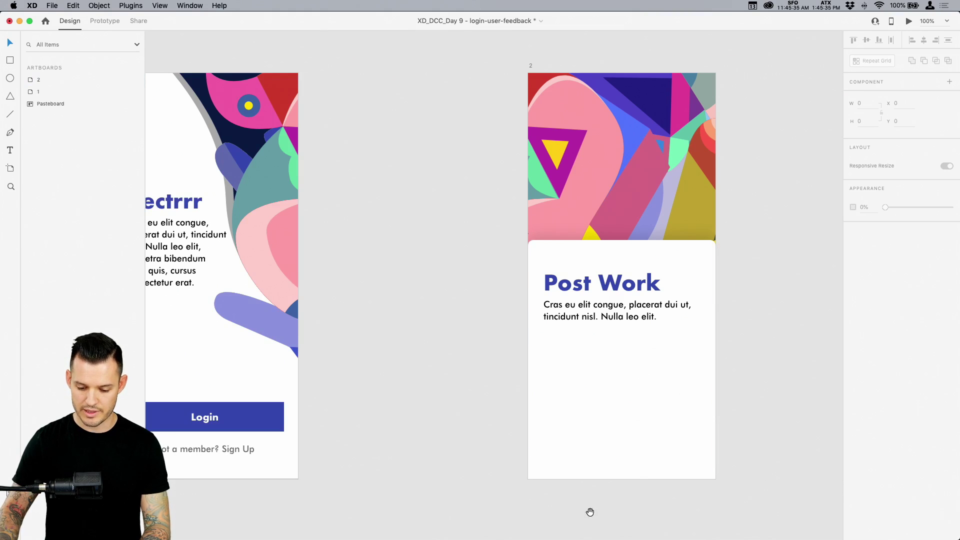
drag(589, 510, 674, 506)
Retitle the Post Work heading to 'Login' and delete the paragraph beneath it
double_click(706, 283)
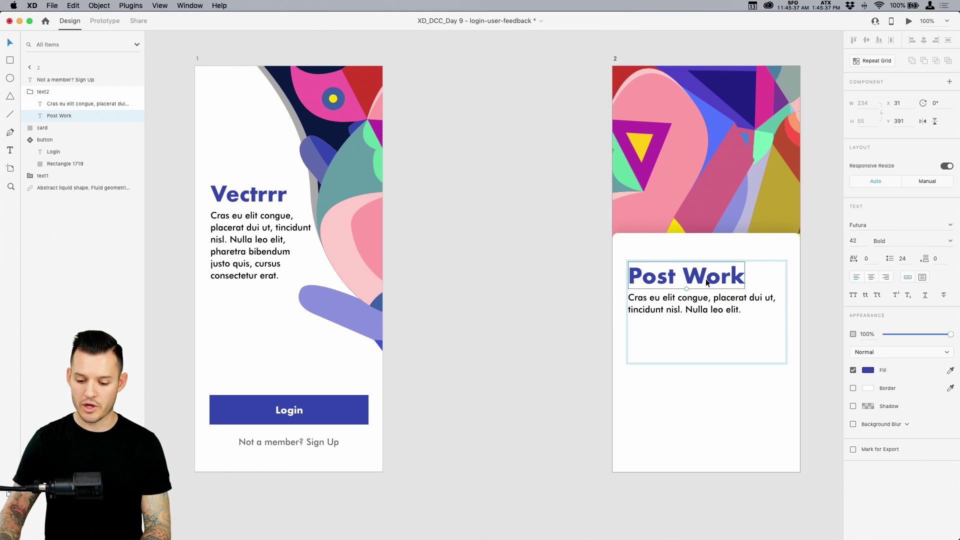
double_click(706, 279)
text(Login)
key(Escape)
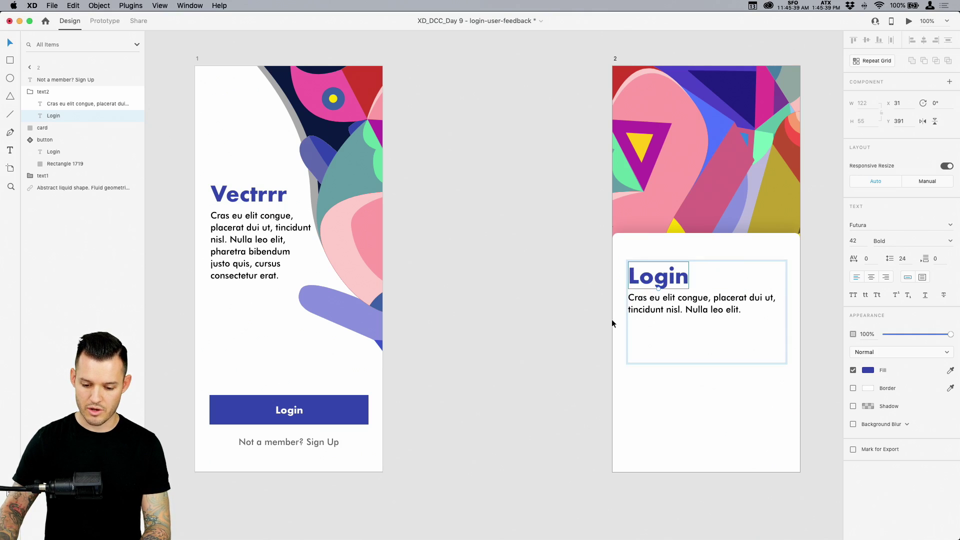
click(686, 320)
key(Delete)
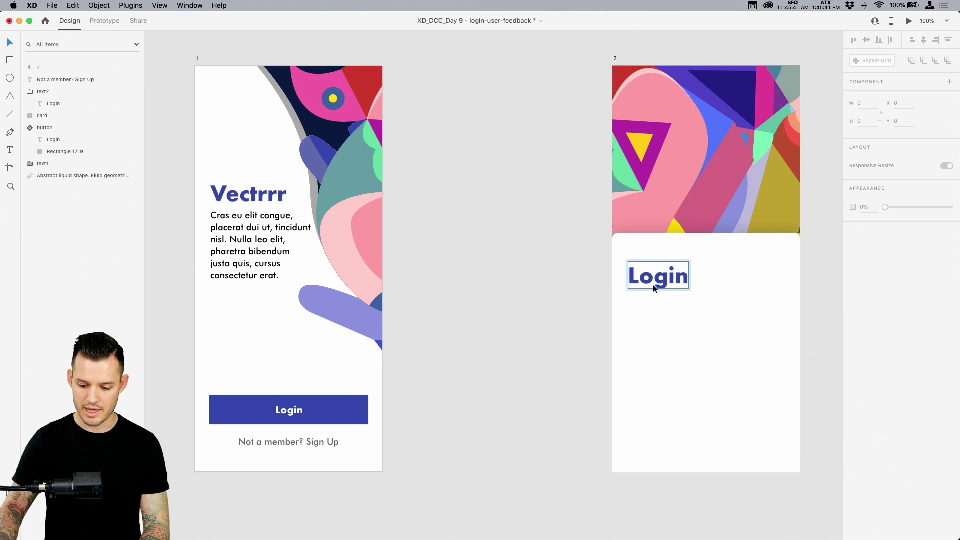
Nudge the Login heading up slightly and zoom into artboard 2's card
drag(639, 284, 646, 269)
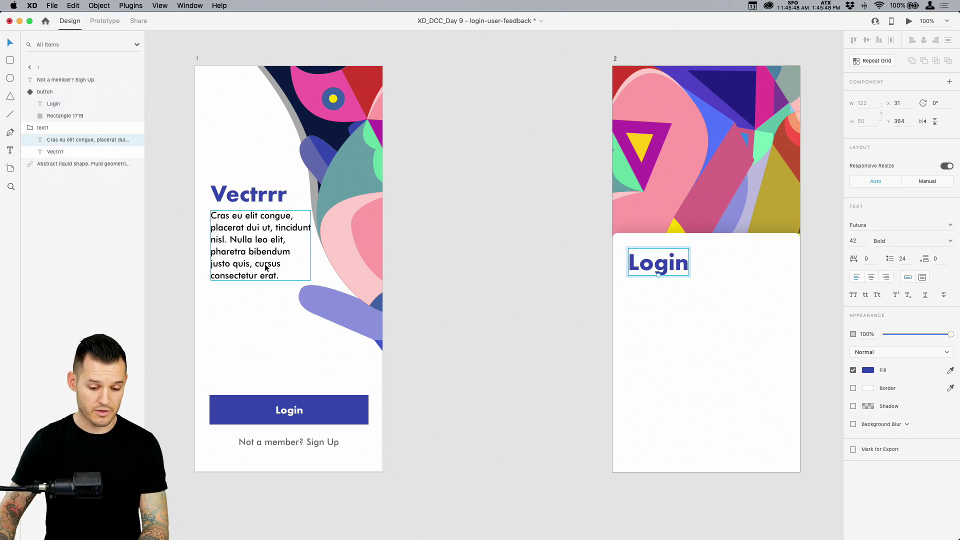
click(550, 348)
scroll(500, 345, right, 5)
key(z)
drag(405, 426, 656, 243)
scroll(625, 229, up, 2)
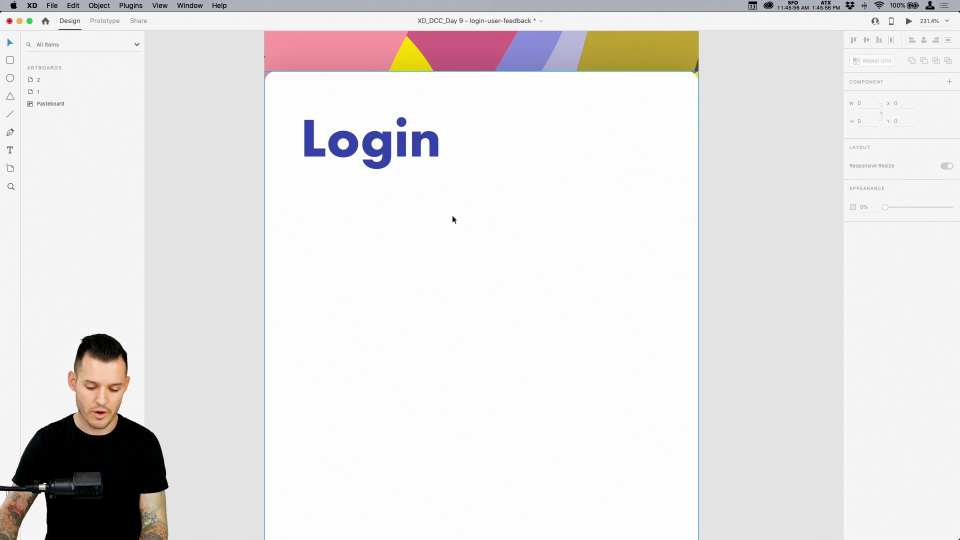
Draw a 326×63 white input box under the Login heading with a size 1 border
key(r)
mouse_move(304, 191)
mouse_down()
mouse_move(622, 313)
mouse_move(679, 279)
mouse_move(681, 263)
mouse_up()
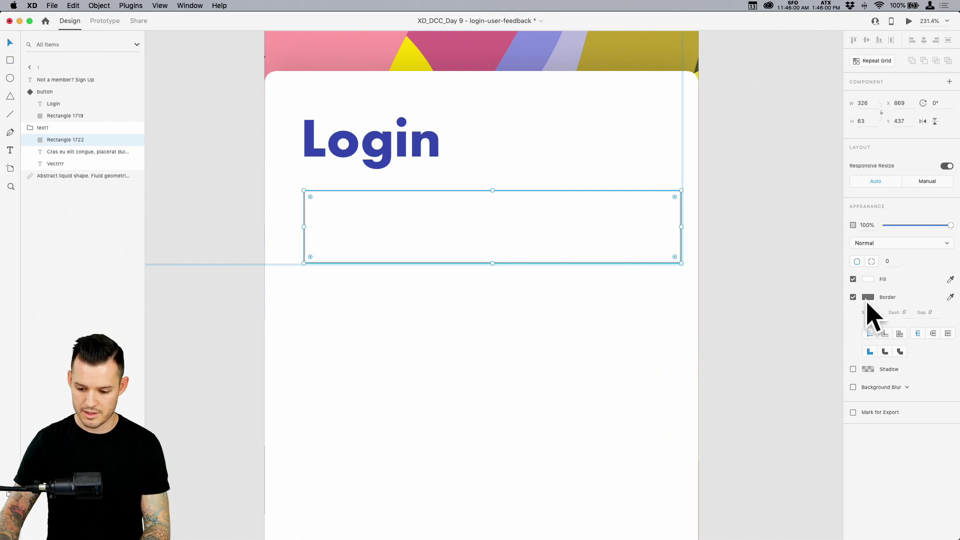
click(853, 297)
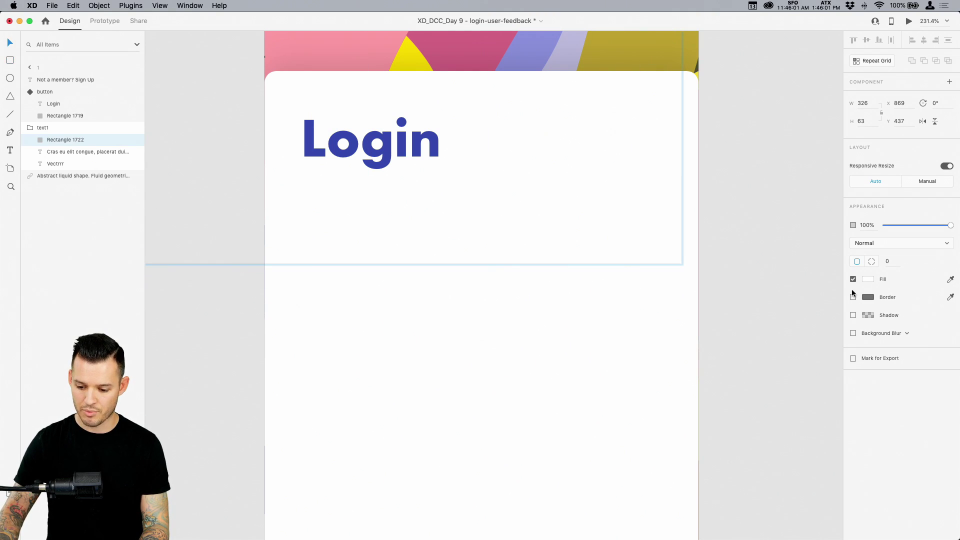
click(878, 335)
click(914, 316)
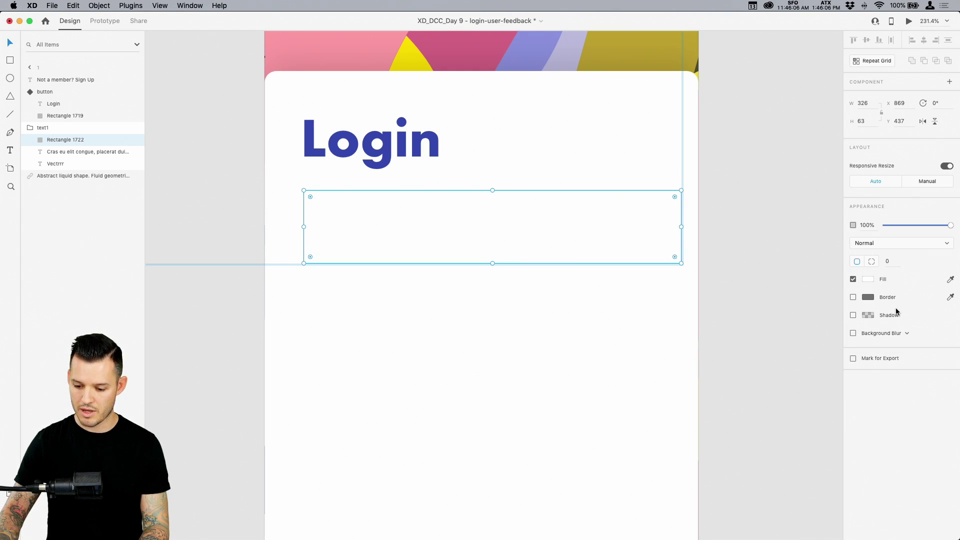
click(853, 297)
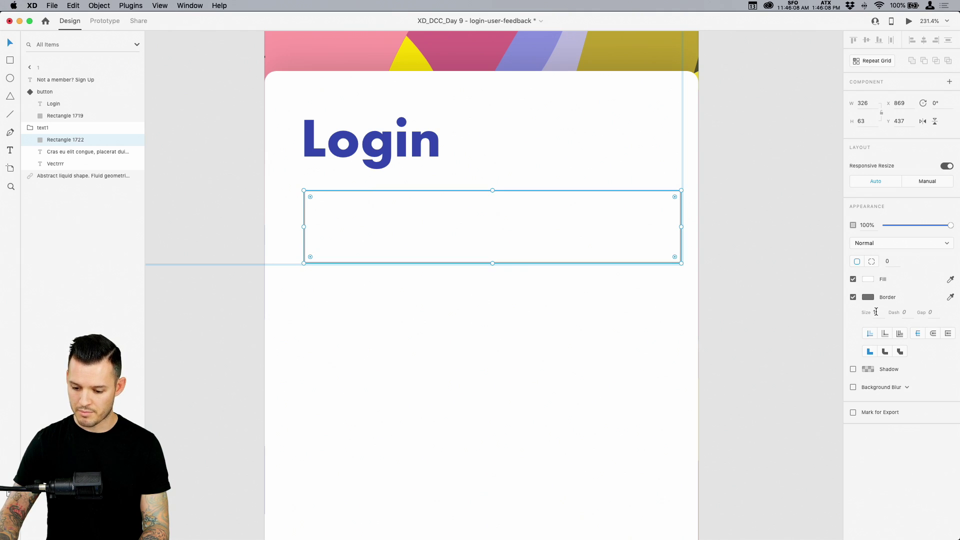
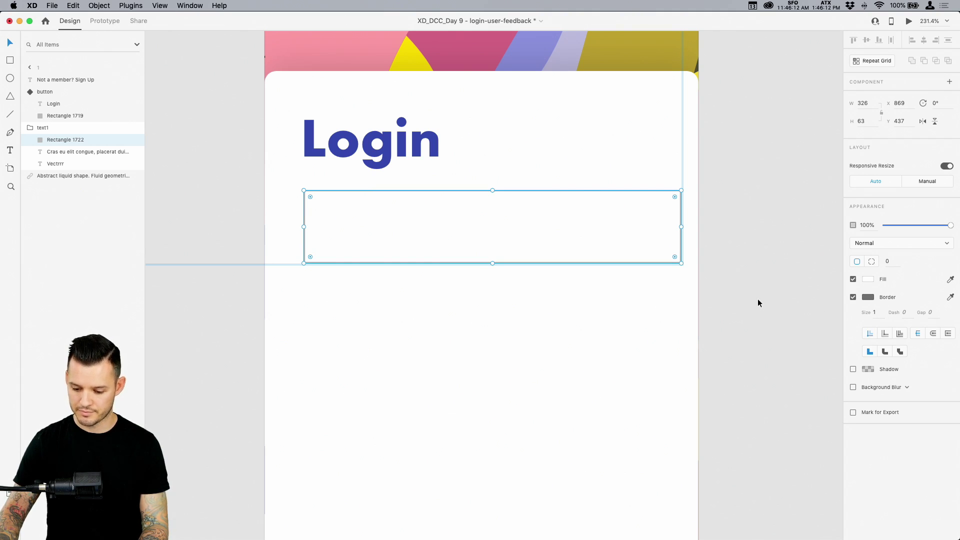
Undo the drawn input box and zoom back in on the login card's Login heading
key(super+z)
key(super+z)
click(520, 245)
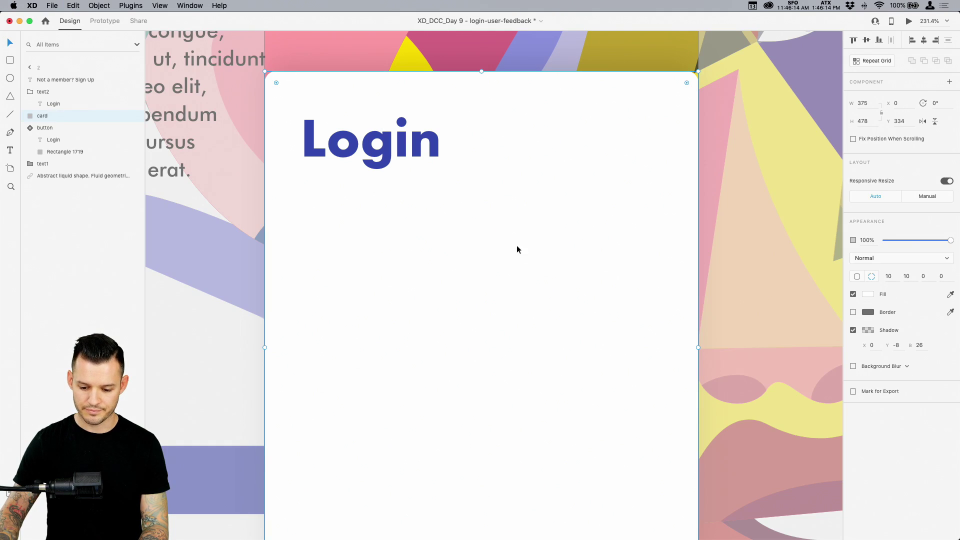
key(super+1)
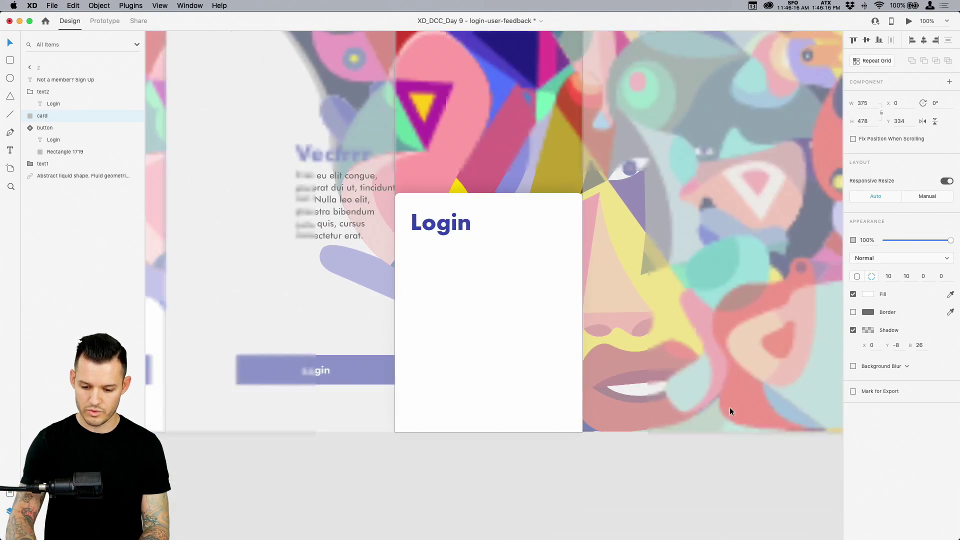
click(659, 455)
double_click(444, 226)
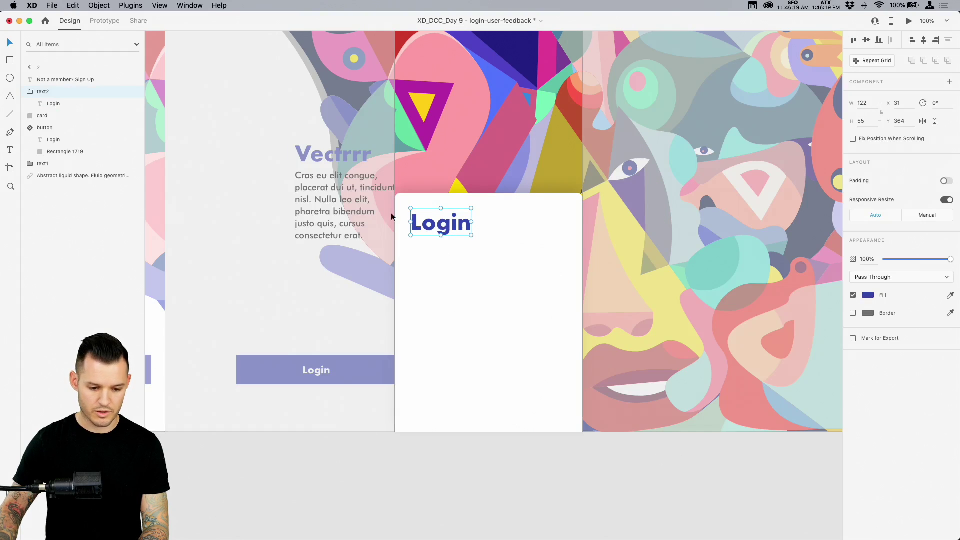
click(30, 92)
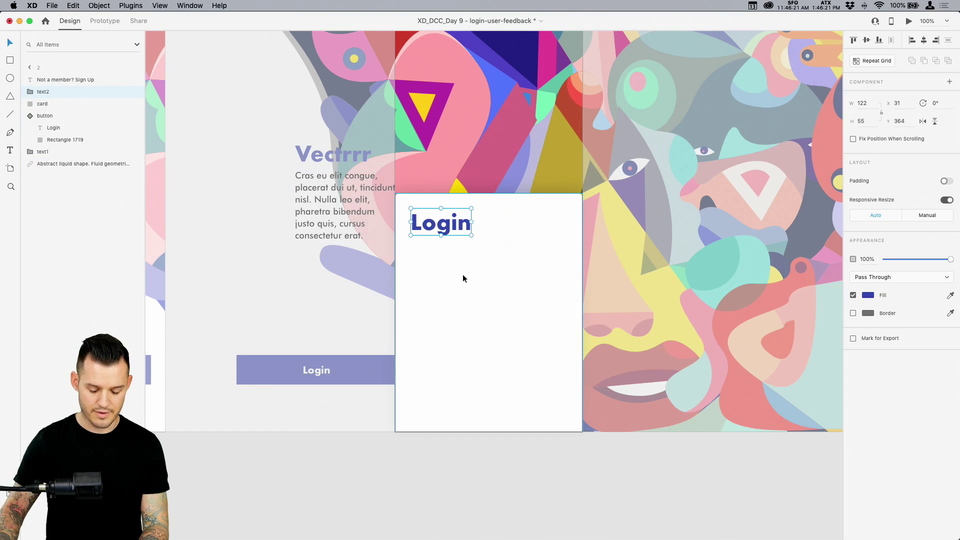
key(super+2)
Draw a line across the card below Login and left-align it with the heading
key(l)
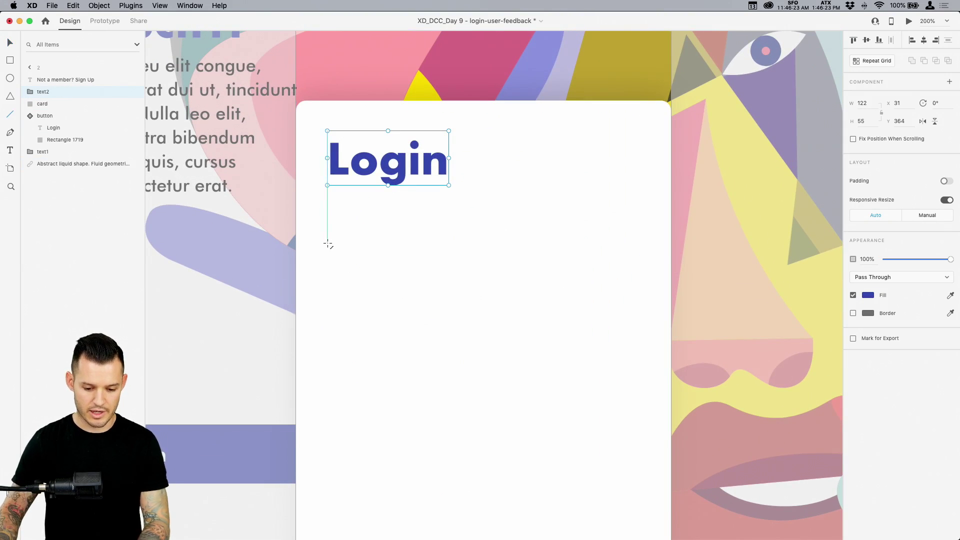
drag(325, 233, 550, 233)
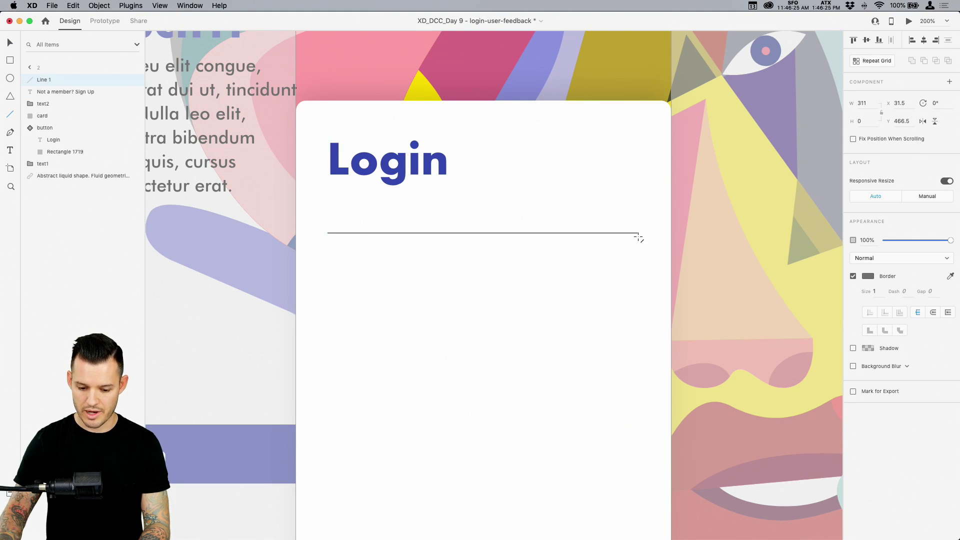
drag(638, 238, 638, 237)
key(v)
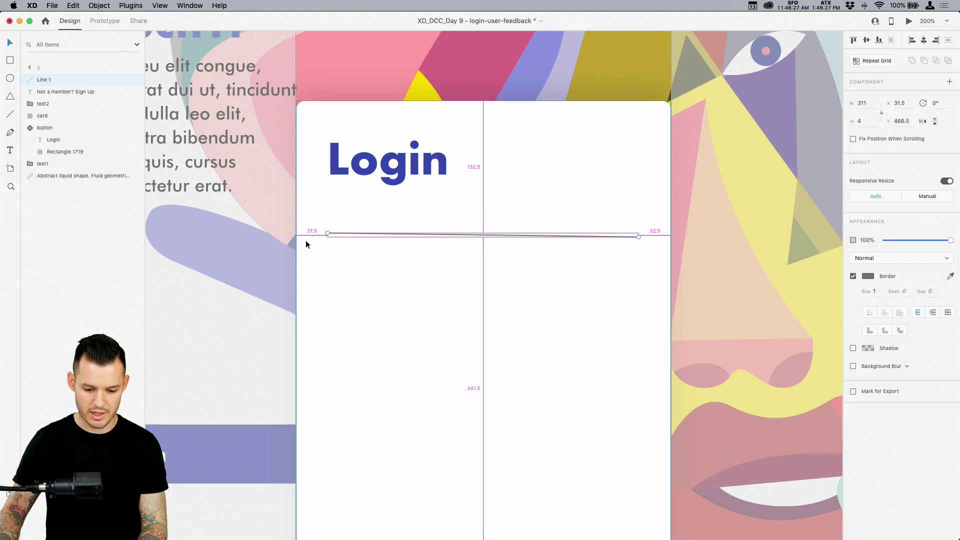
shift+click(355, 170)
drag(325, 176, 323, 176)
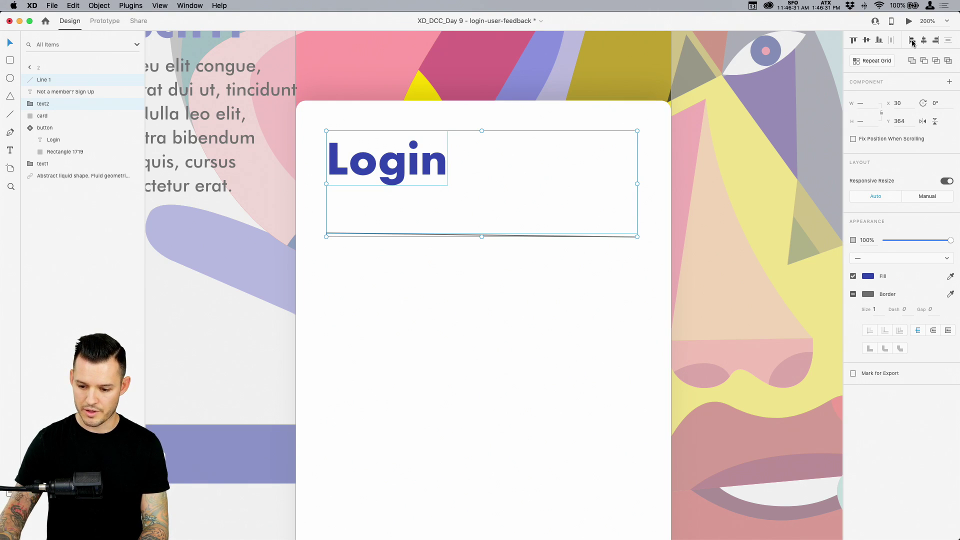
click(469, 285)
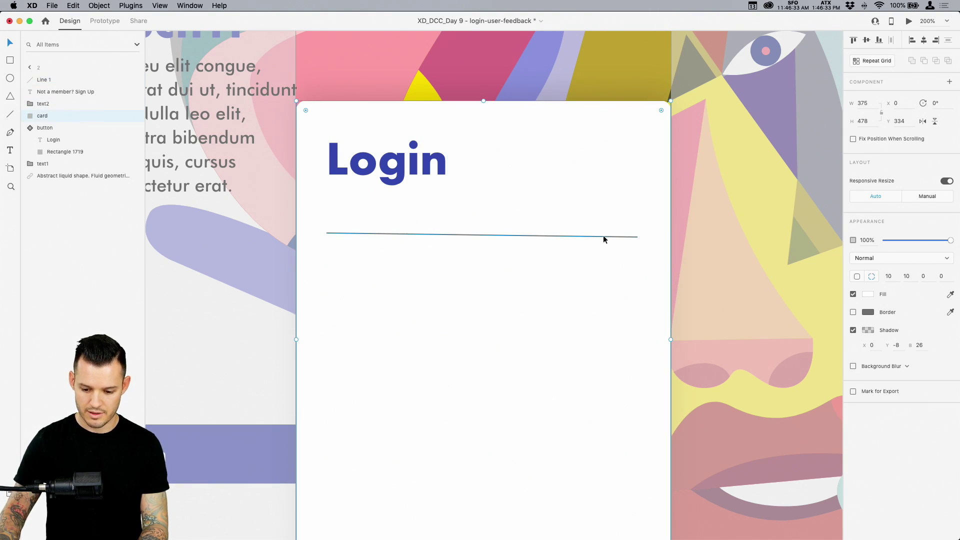
Level the line, move it down, fade it to 29% opacity, and duplicate Login above it
double_click(603, 236)
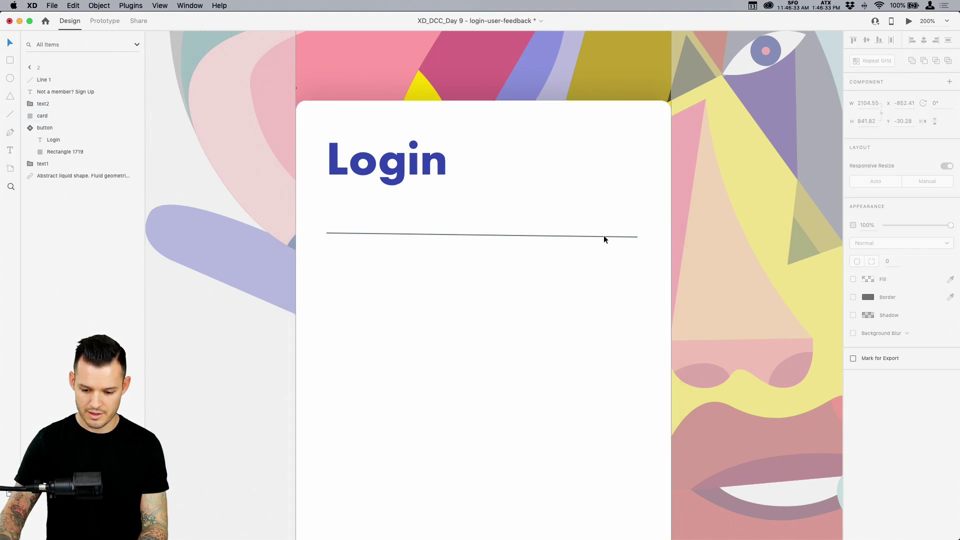
click(434, 234)
drag(637, 235, 656, 238)
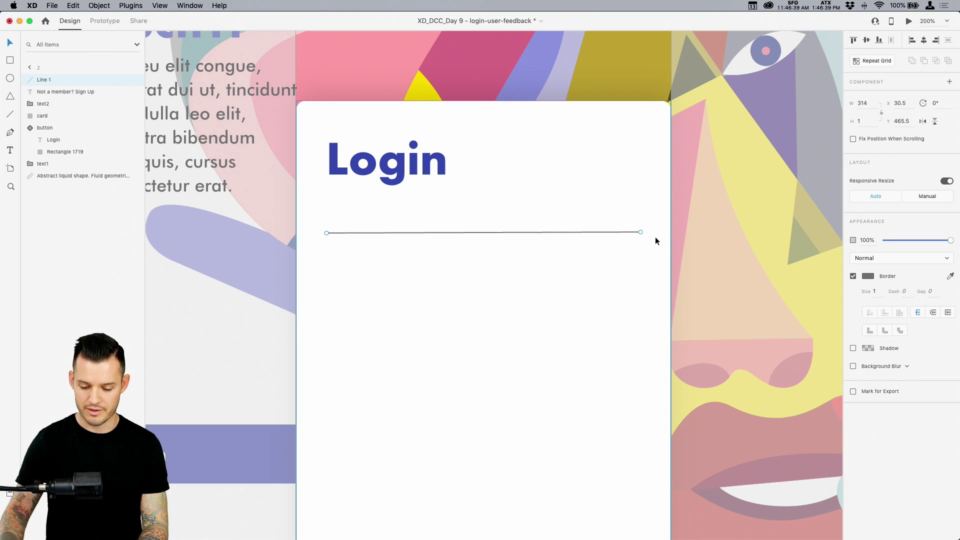
drag(431, 233, 437, 286)
drag(928, 243, 905, 245)
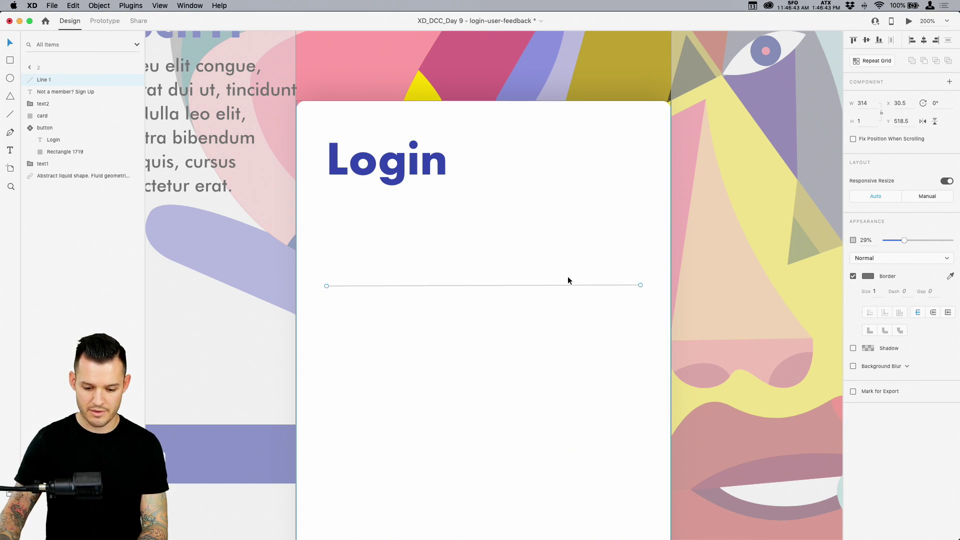
drag(373, 179, 374, 272)
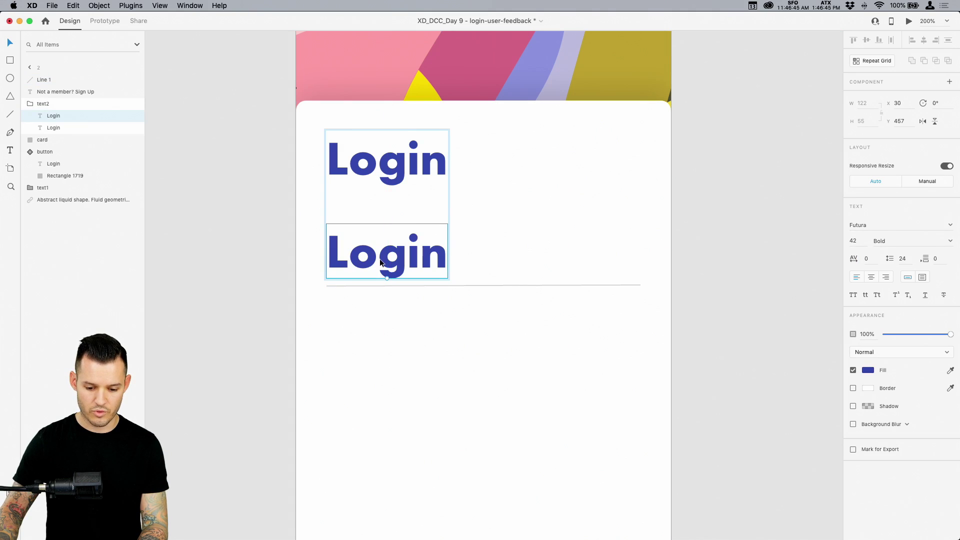
Retype the copied heading as 'Name', scale it to 17 pt and set its weight to Medium
double_click(381, 259)
text(Name)
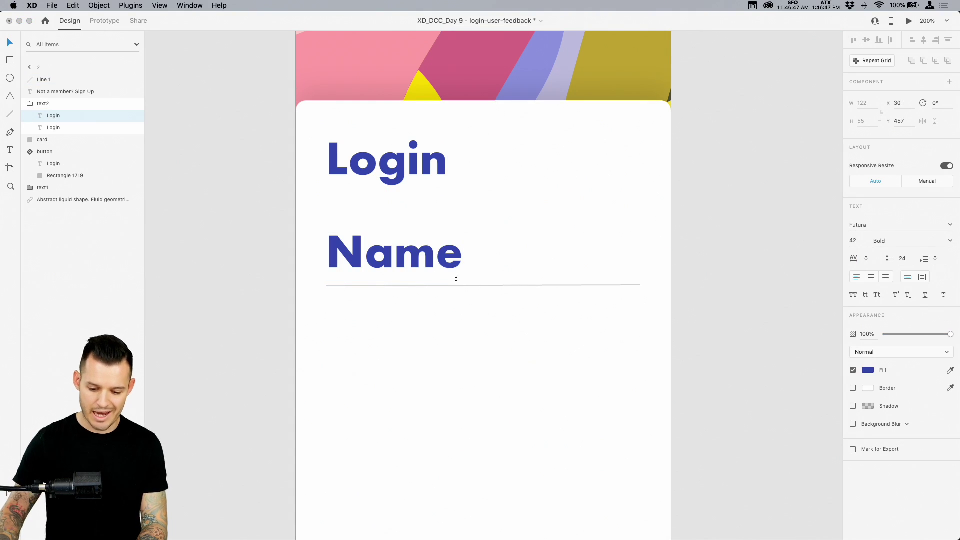
key(Escape)
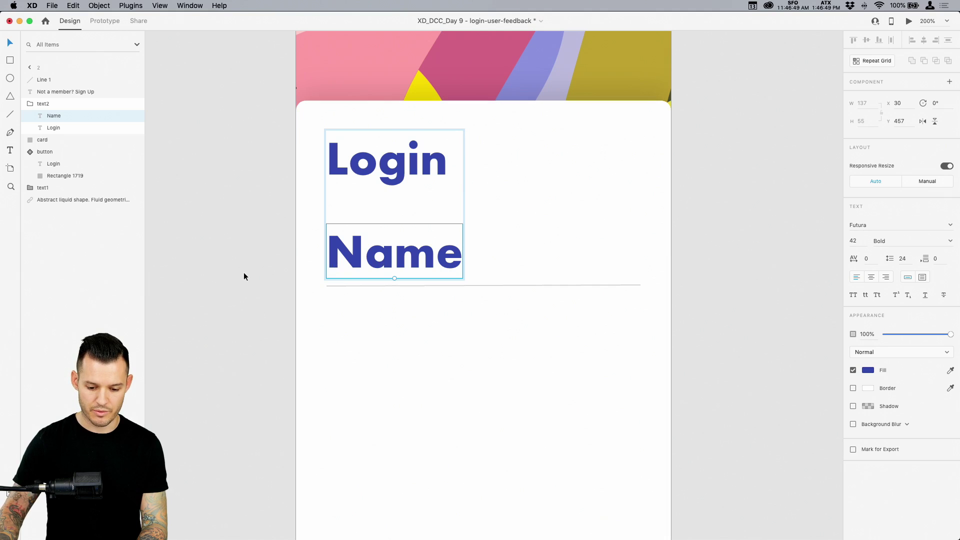
key(Delete)
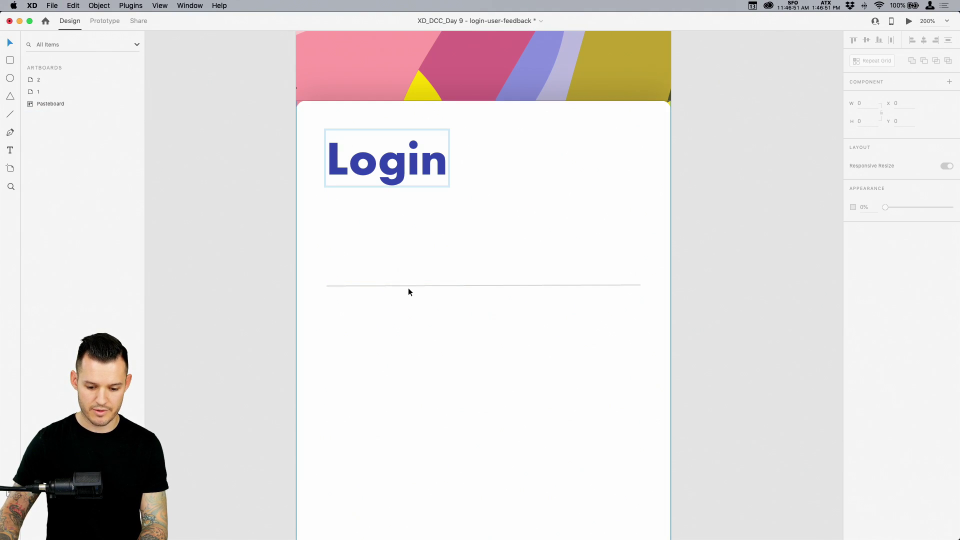
key(super+z)
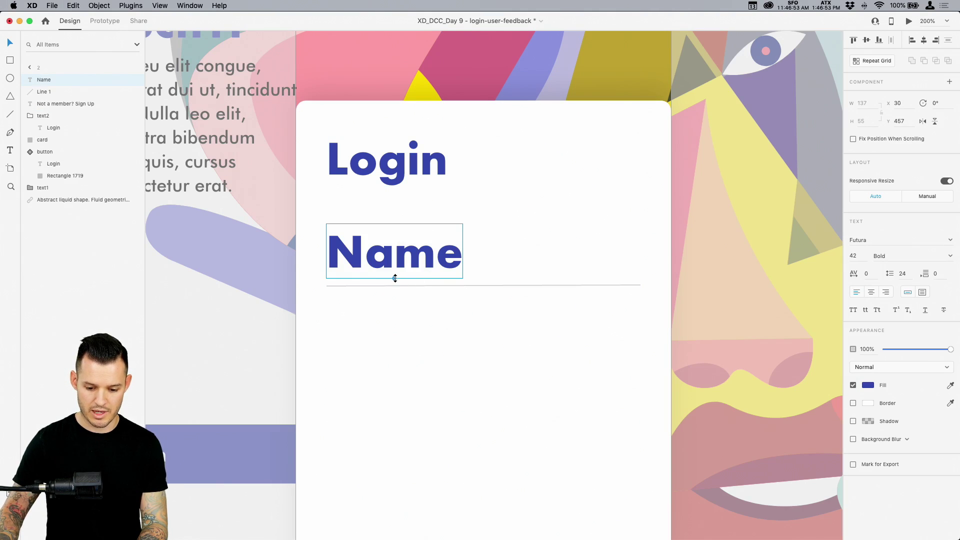
drag(393, 276, 361, 257)
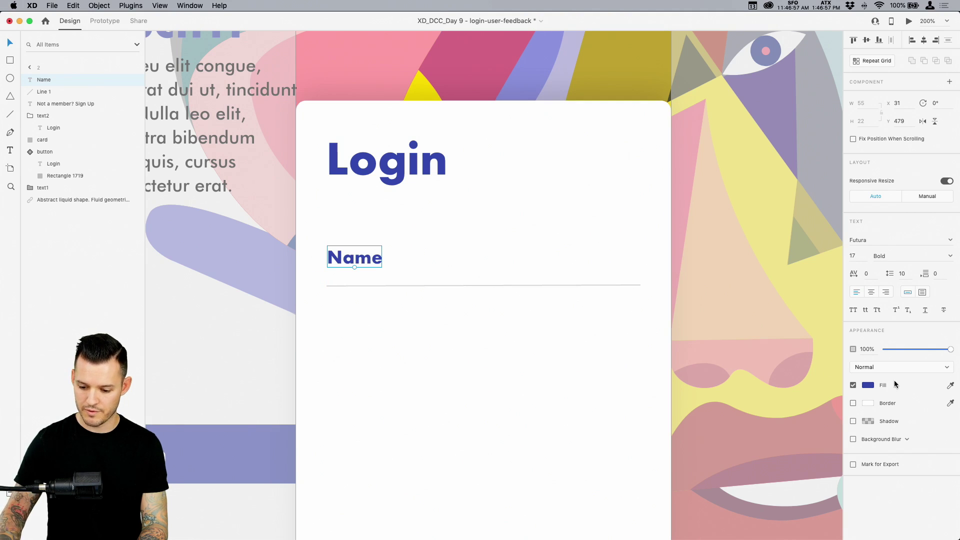
click(950, 257)
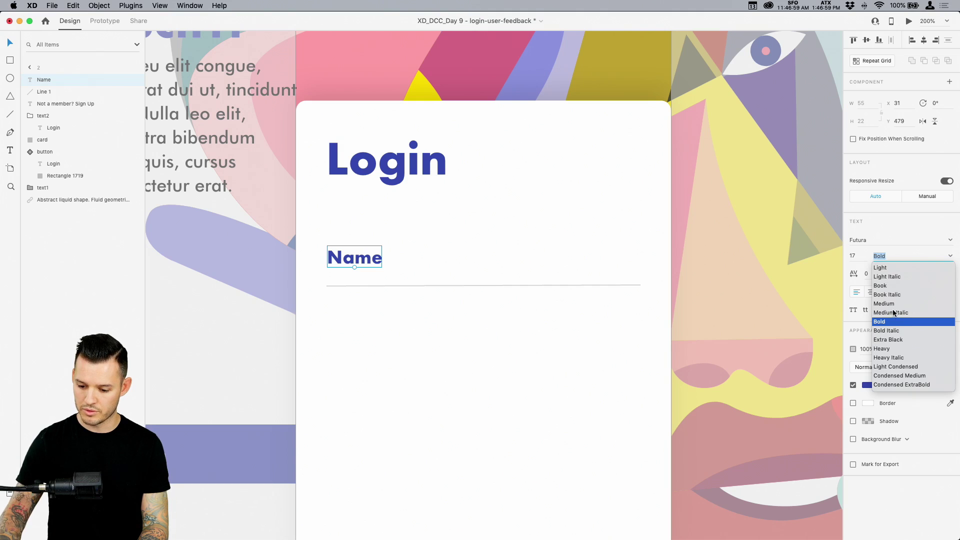
click(894, 304)
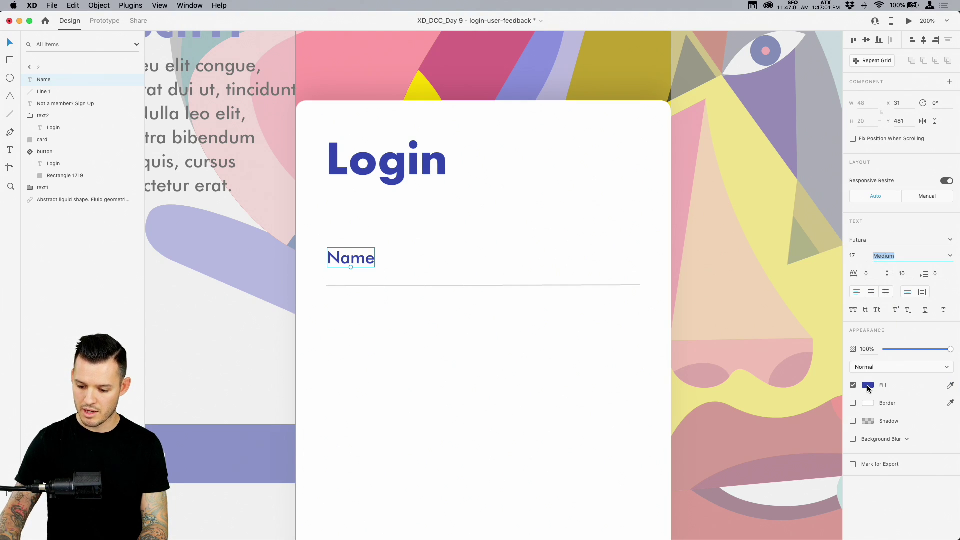
click(868, 386)
click(248, 352)
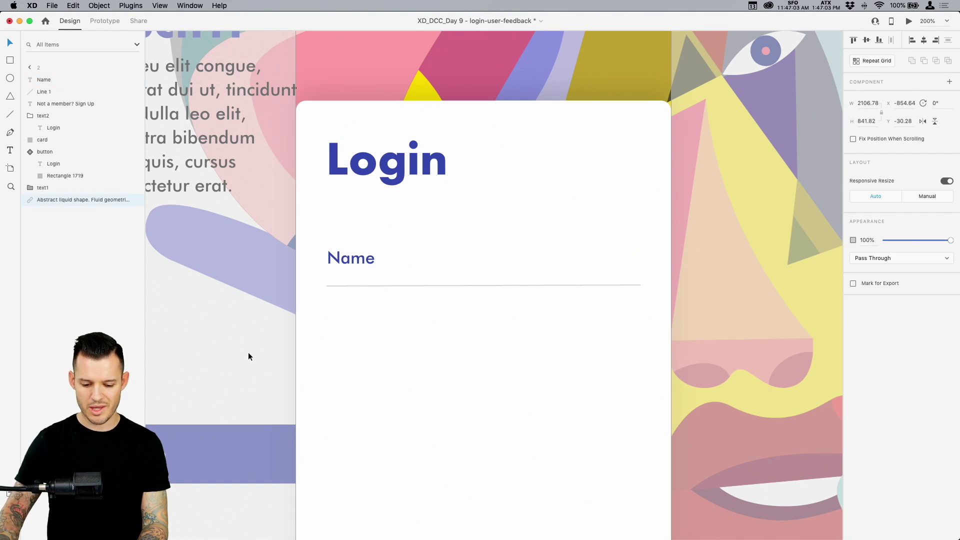
key(super+minus)
key(super+minus)
key(Escape)
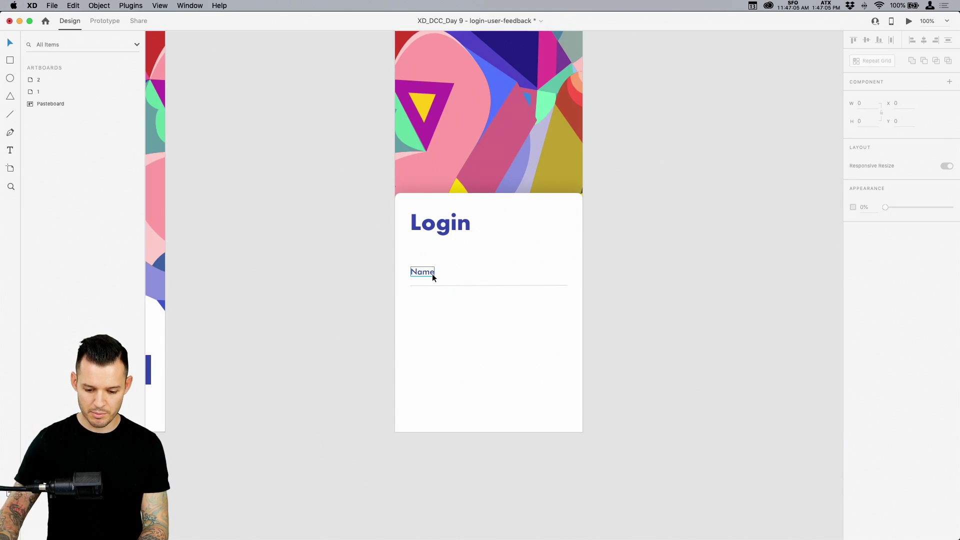
Draw a borderless rectangle behind the Name label and underline
click(432, 274)
key(super+plus)
key(super+plus)
key(super+plus)
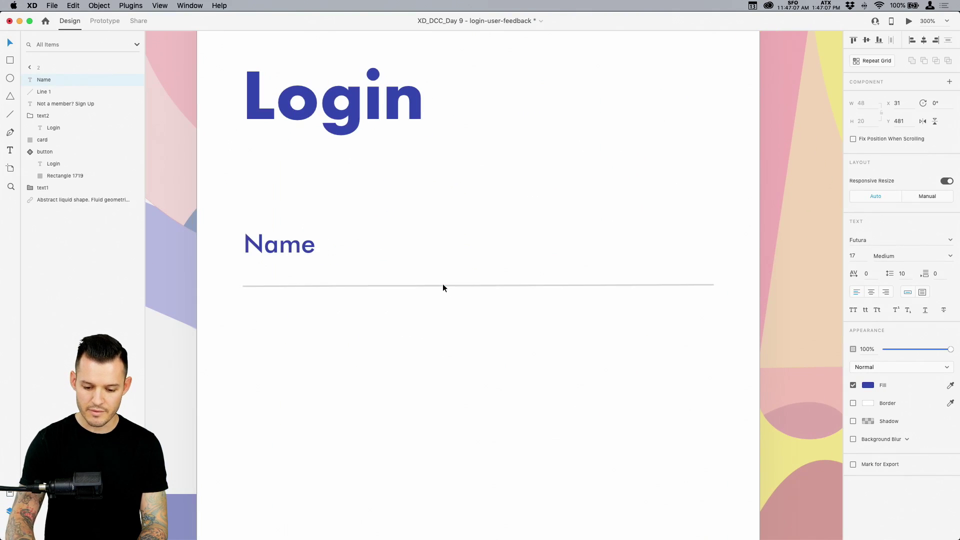
click(443, 286)
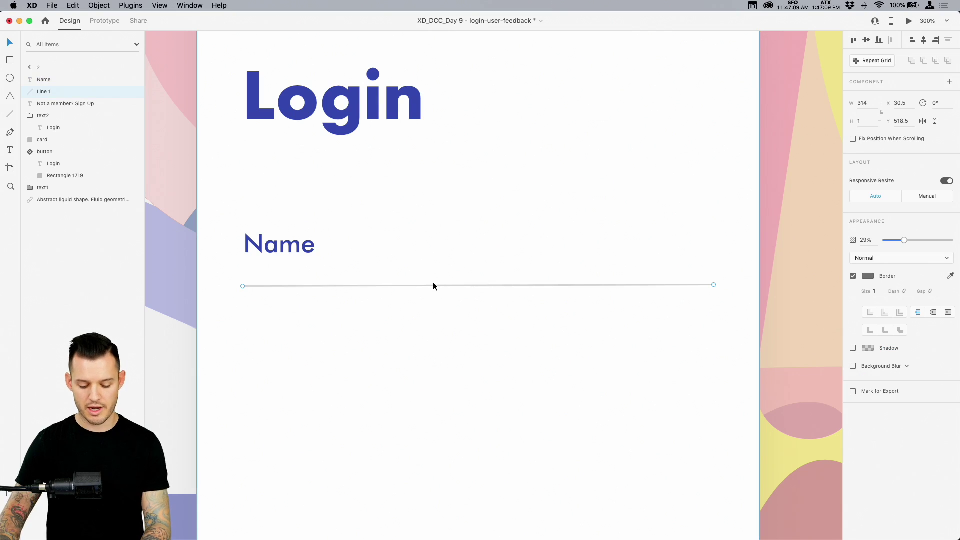
key(r)
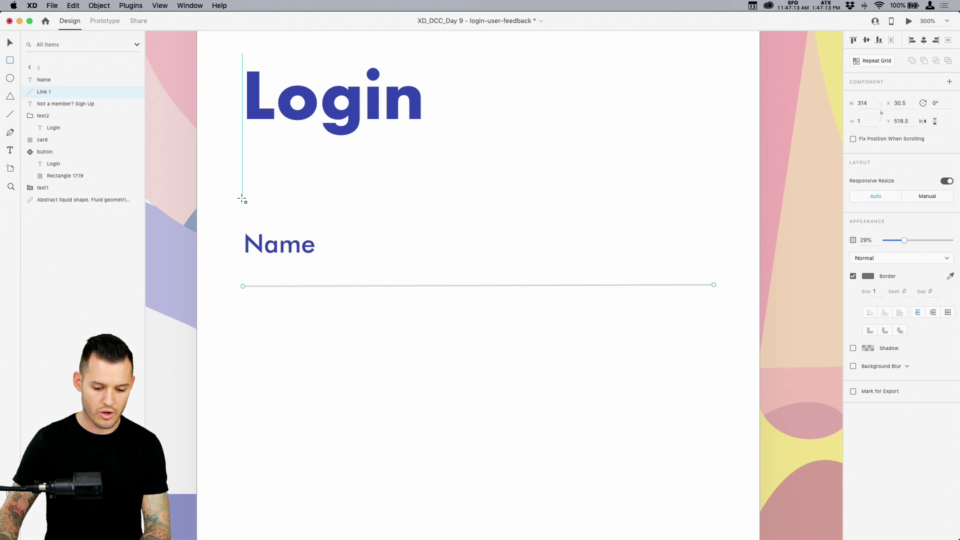
mouse_move(243, 199)
mouse_down()
mouse_move(369, 261)
mouse_move(561, 283)
mouse_move(716, 285)
mouse_up()
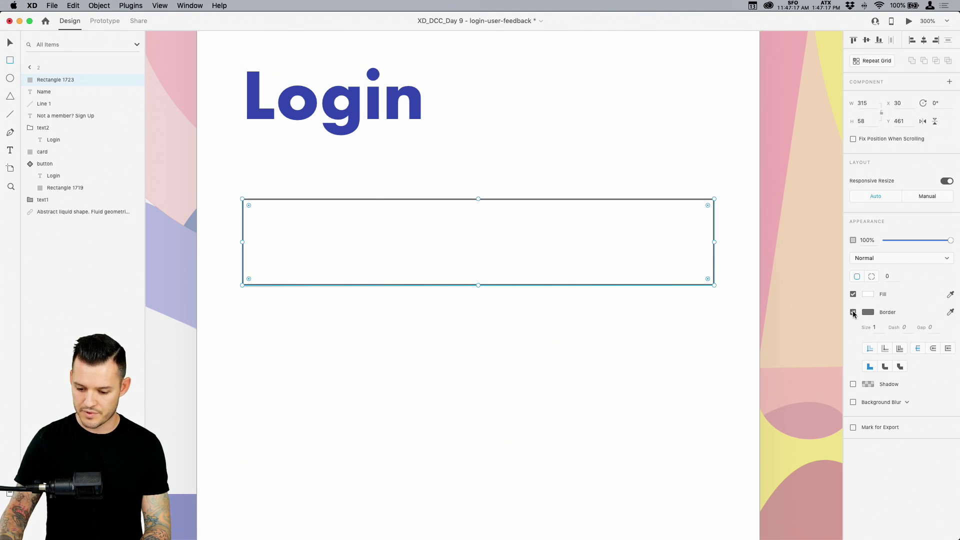
click(853, 313)
key(super+bracketleft)
key(super+bracketleft)
key(super+bracketleft)
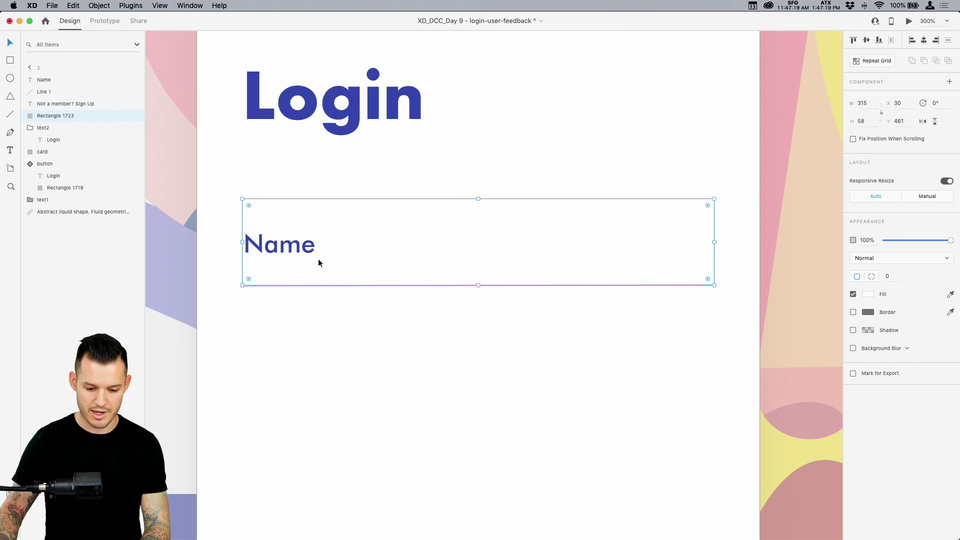
Lock the abstract background artwork and select the Name label with its rectangle
click(296, 252)
key(Escape)
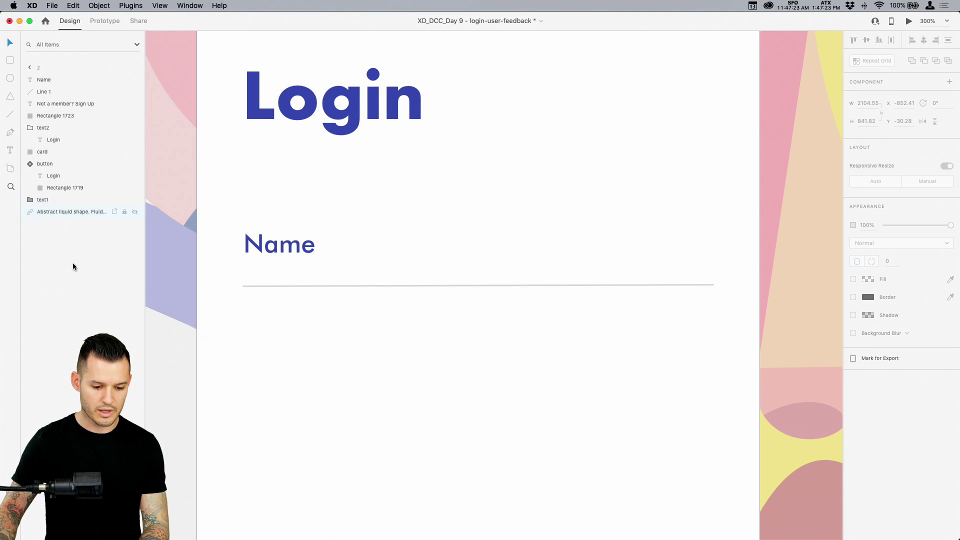
key(Escape)
key(super+1)
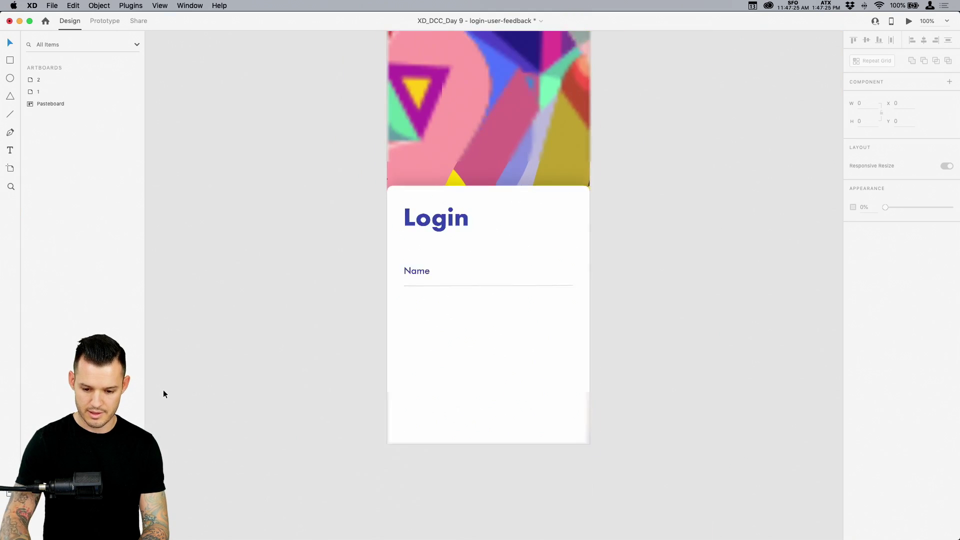
click(498, 181)
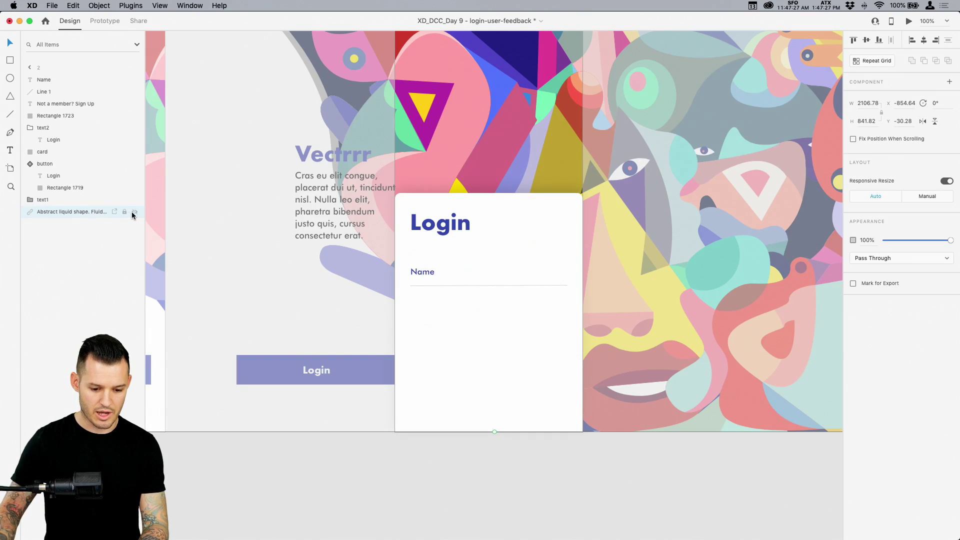
click(339, 443)
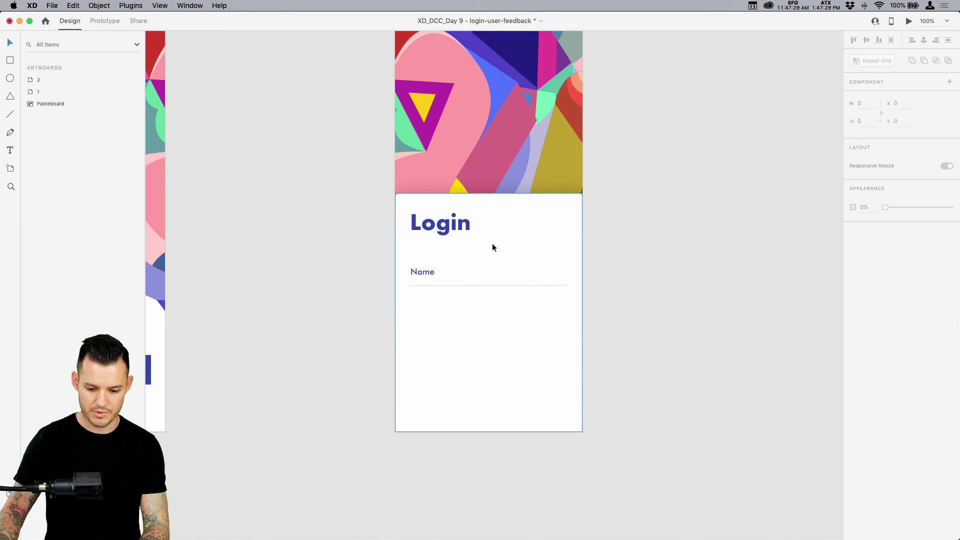
key(super+2)
key(super+equal)
click(334, 229)
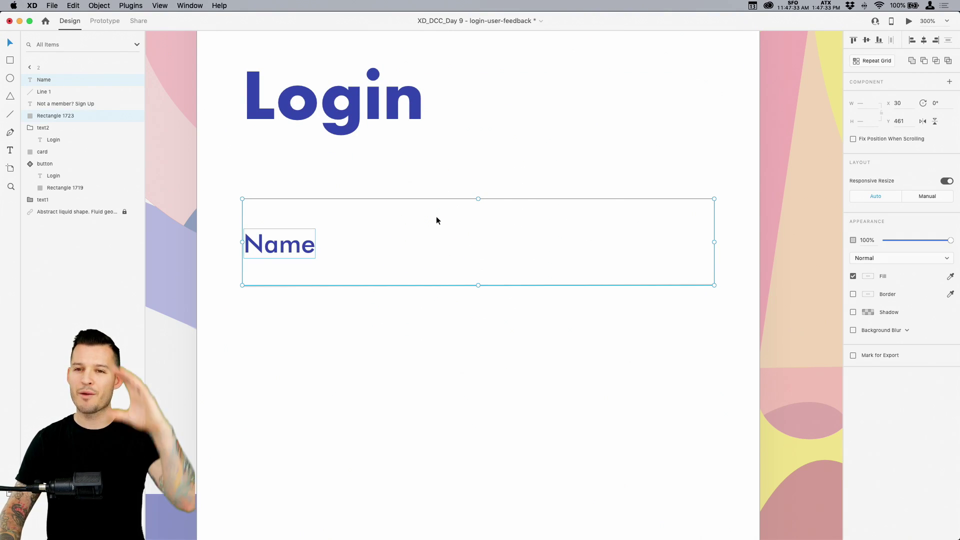
Centre Name vertically in its rectangle, then group label, line and rectangle as 'input'
click(867, 42)
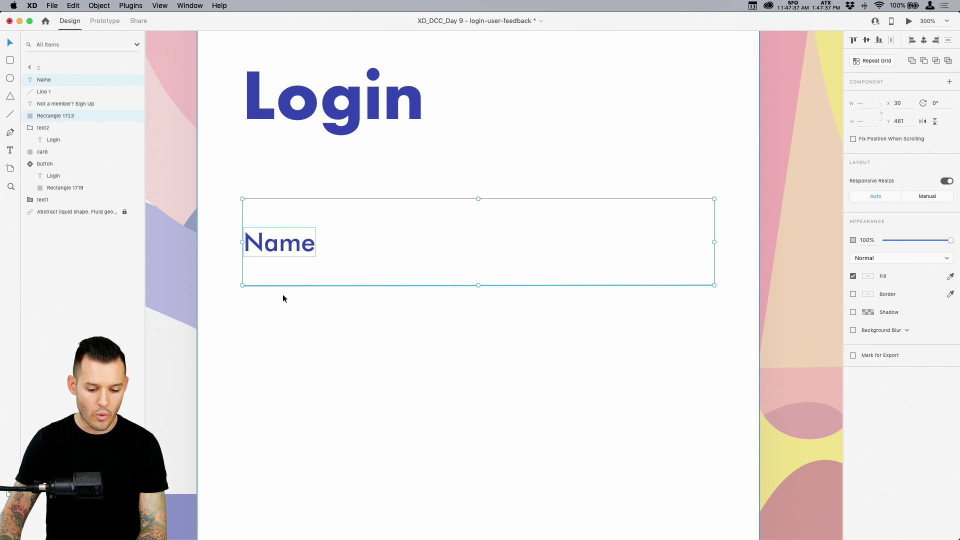
click(49, 122)
drag(49, 118, 49, 98)
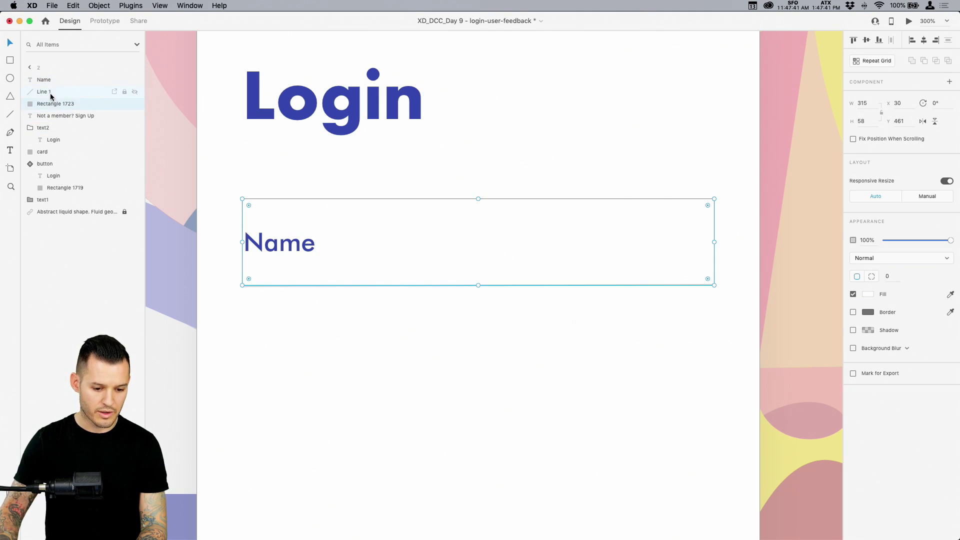
click(50, 91)
click(47, 82)
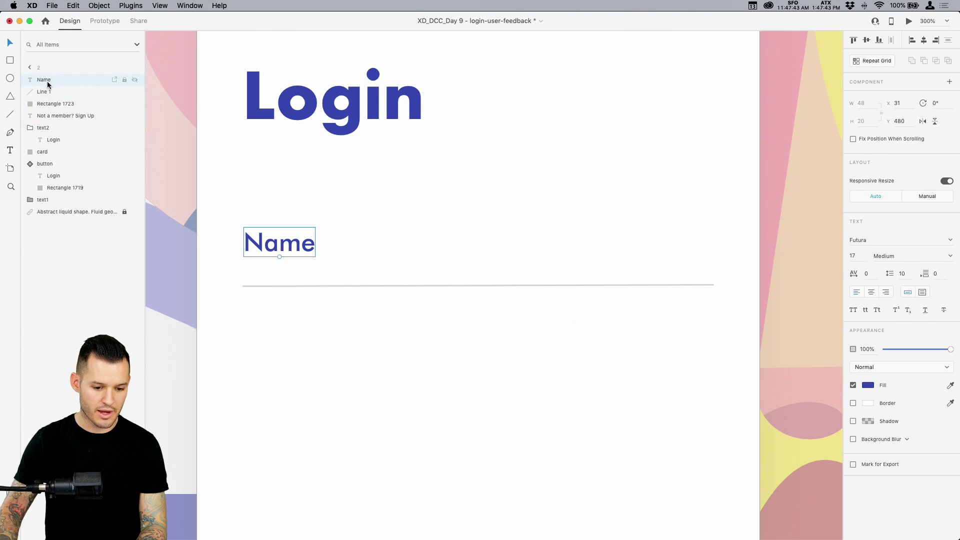
shift+click(50, 103)
key(cmd+g)
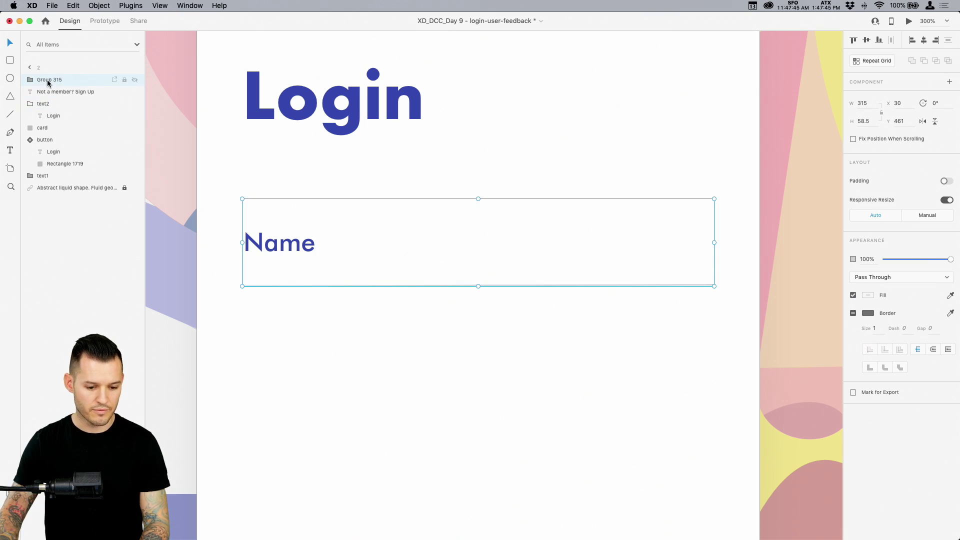
double_click(48, 81)
text(input)
key(Return)
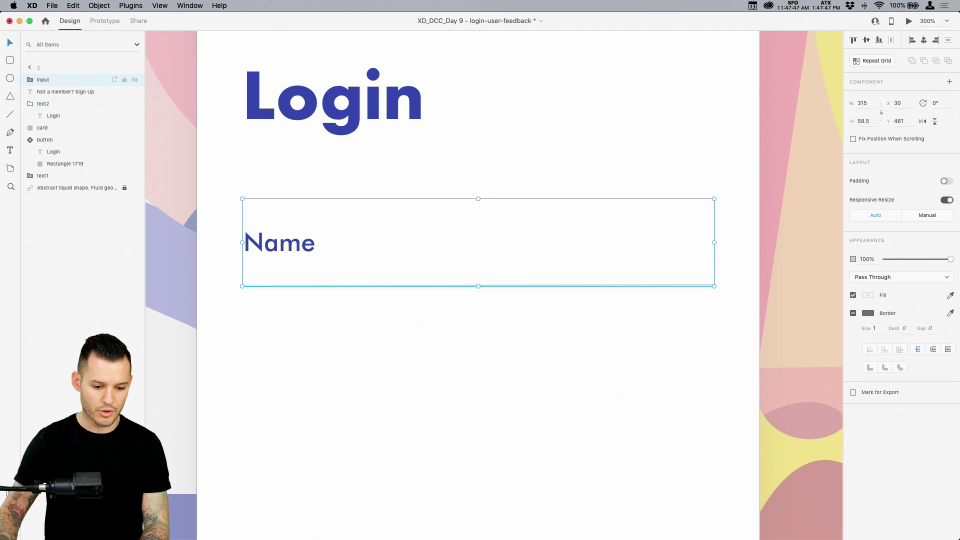
Make 'input' a component and place a second instance labelled 'Email' below it
key(super+k)
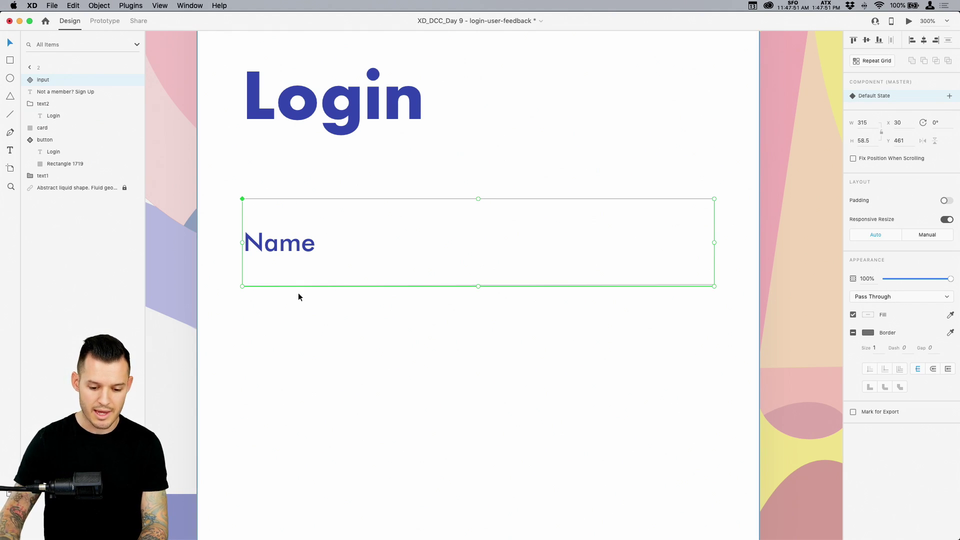
scroll(298, 293, down, 5)
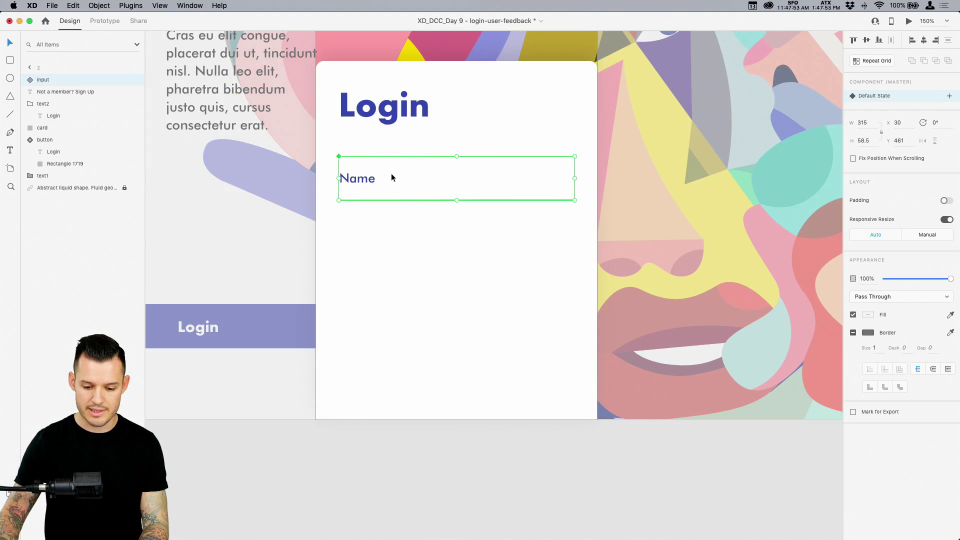
key(super+shift+y)
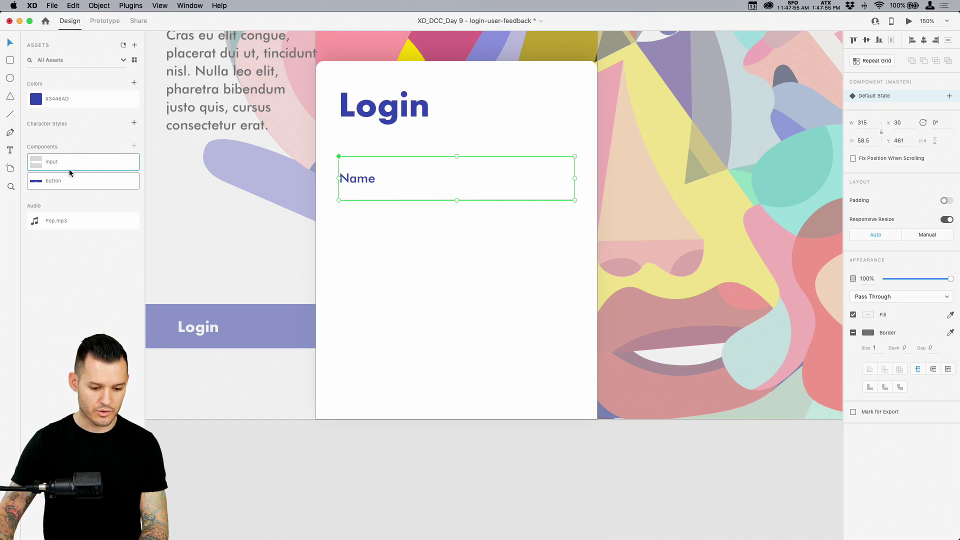
drag(62, 168, 416, 247)
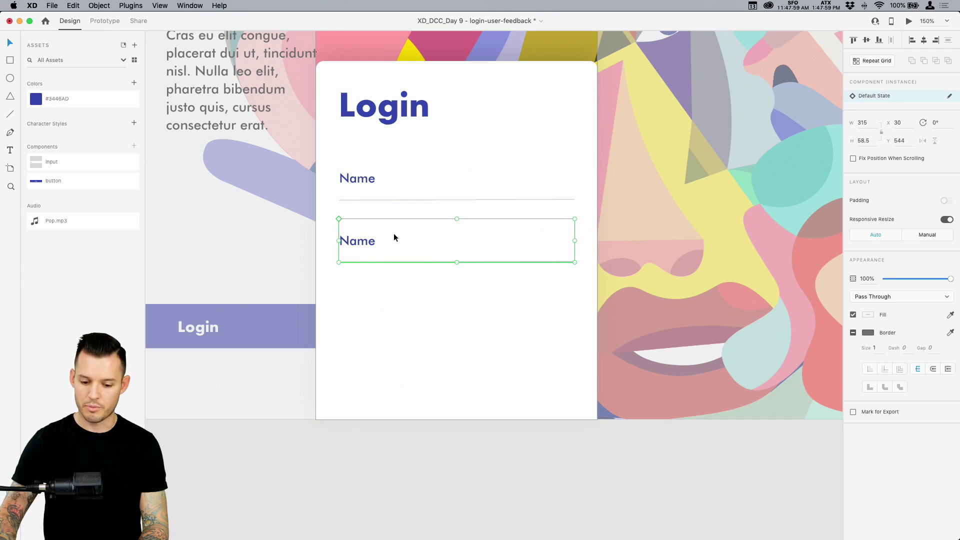
double_click(364, 244)
double_click(363, 243)
text(Email)
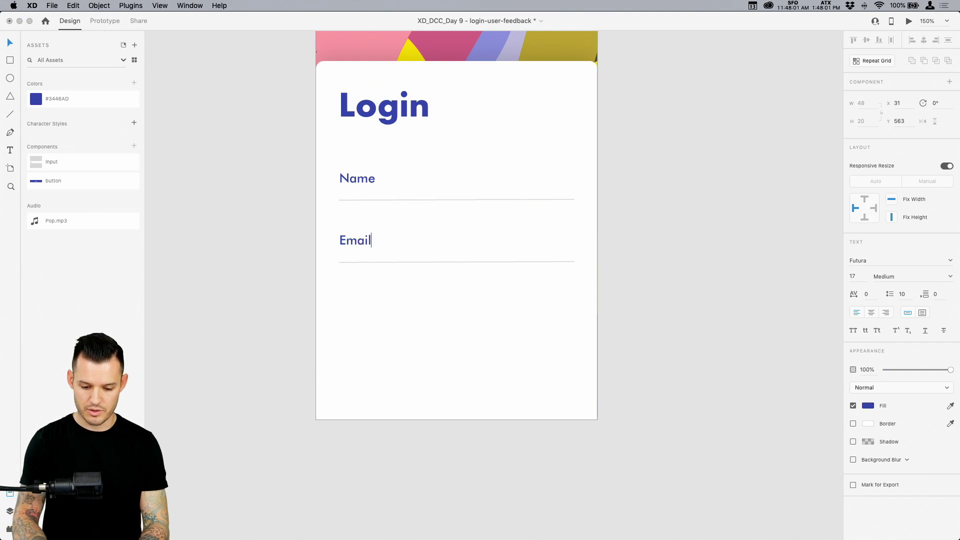
key(Escape)
Duplicate the Email input below itself and relabel the copy 'Password'
click(656, 334)
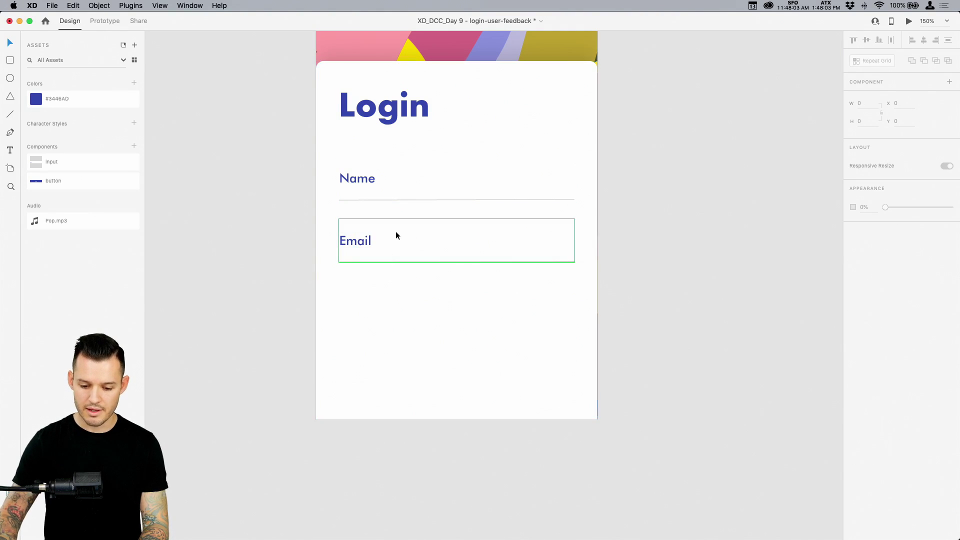
click(404, 246)
drag(405, 248, 405, 311)
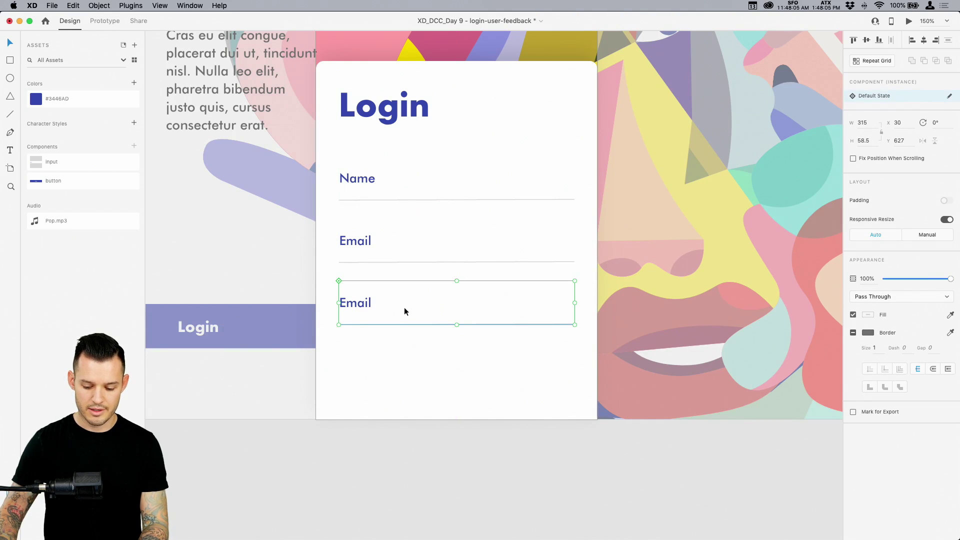
double_click(403, 312)
click(348, 306)
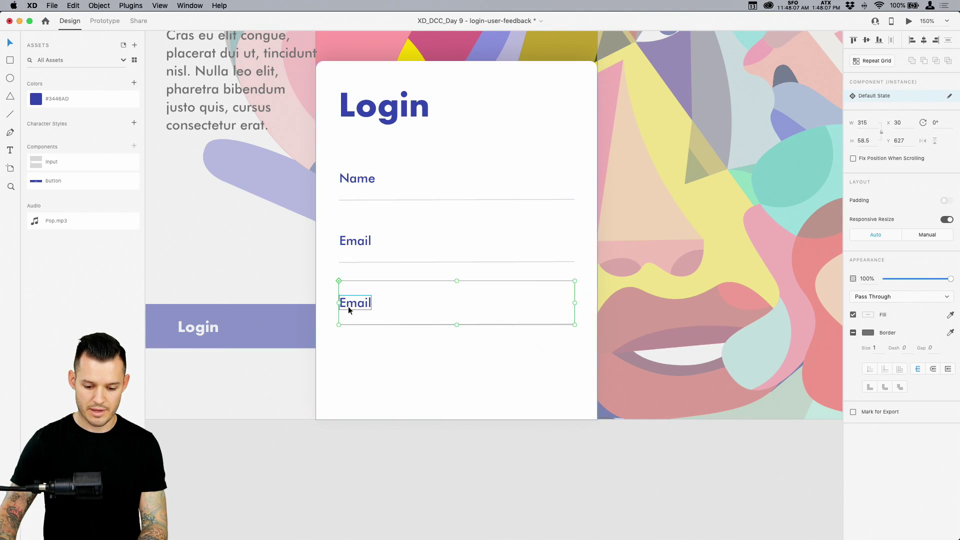
double_click(349, 307)
key(super+a)
text({)
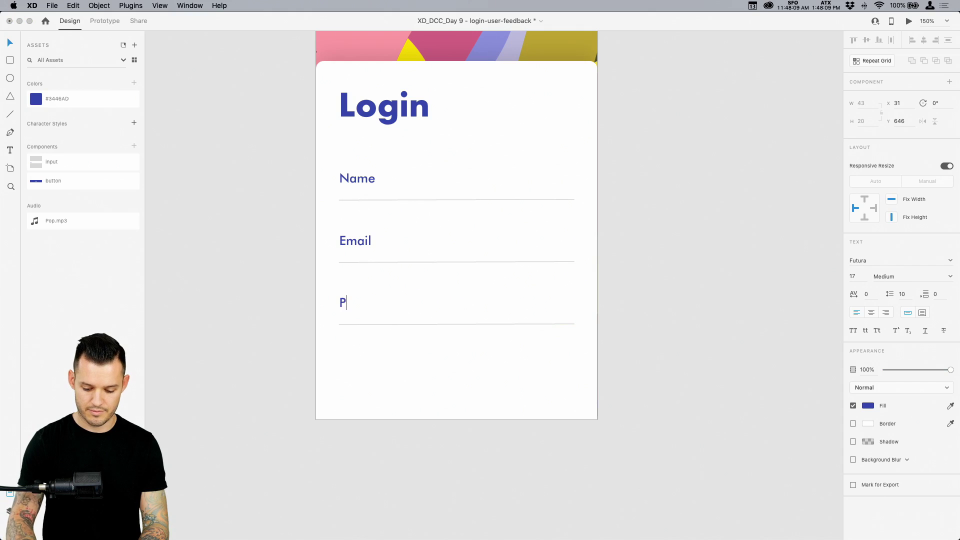
key(Escape)
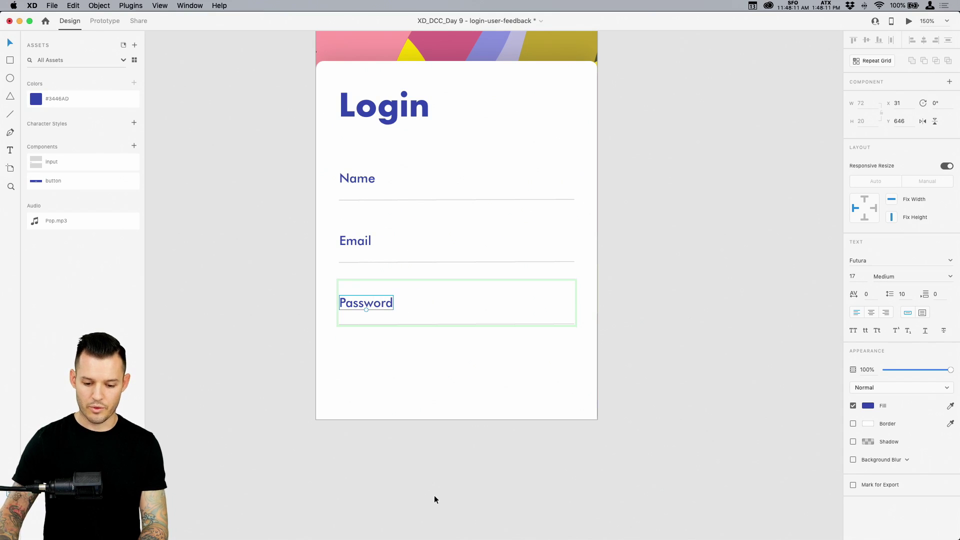
key(Escape)
Move the Name, Email and Password inputs up about 10 px together
shift+click(384, 192)
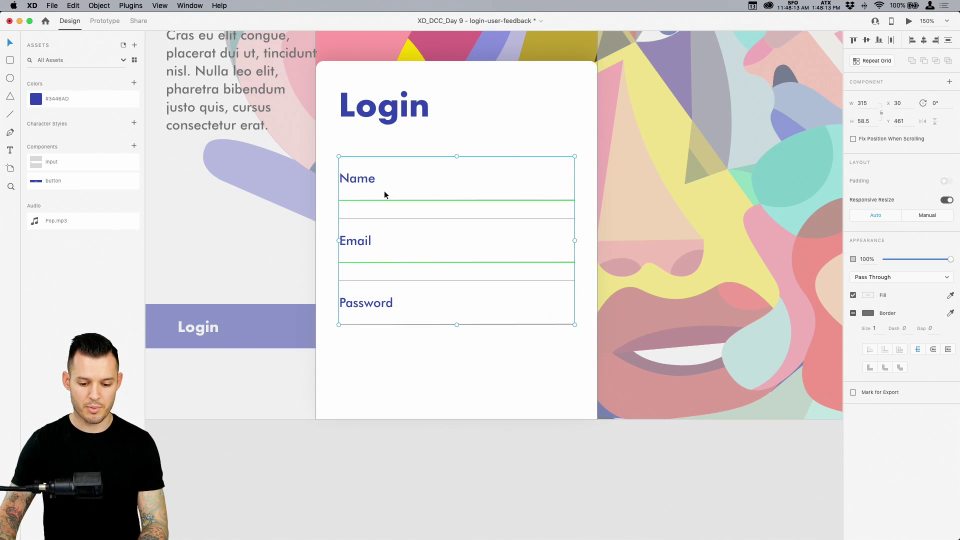
drag(384, 191, 377, 175)
key(super+minus)
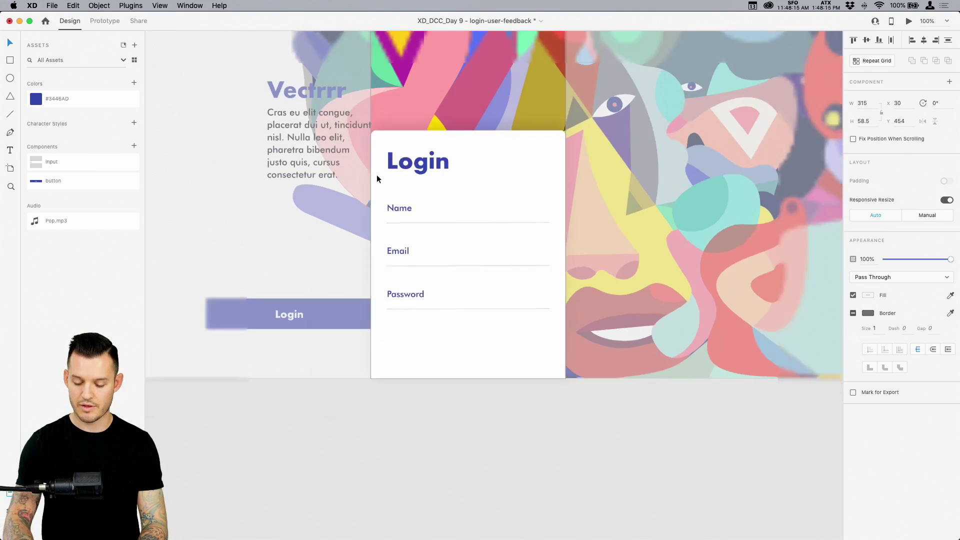
click(424, 442)
drag(425, 443, 570, 467)
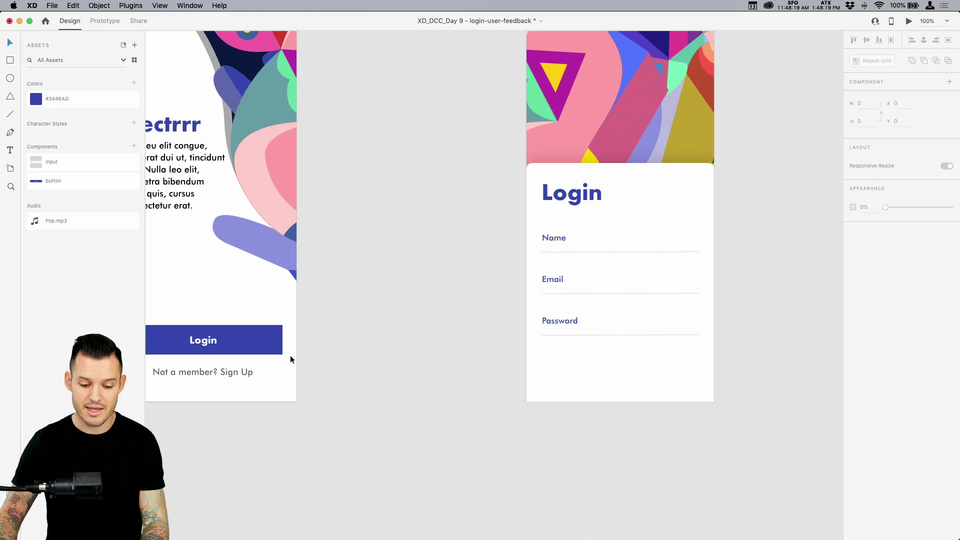
Place a Login button from Assets on the card and try lightening its fill
click(257, 347)
click(343, 470)
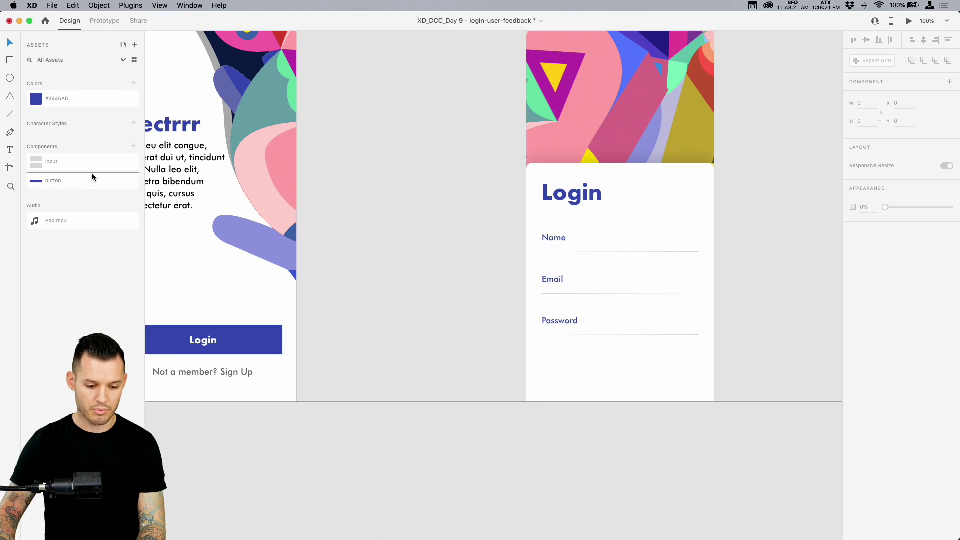
drag(92, 177, 624, 375)
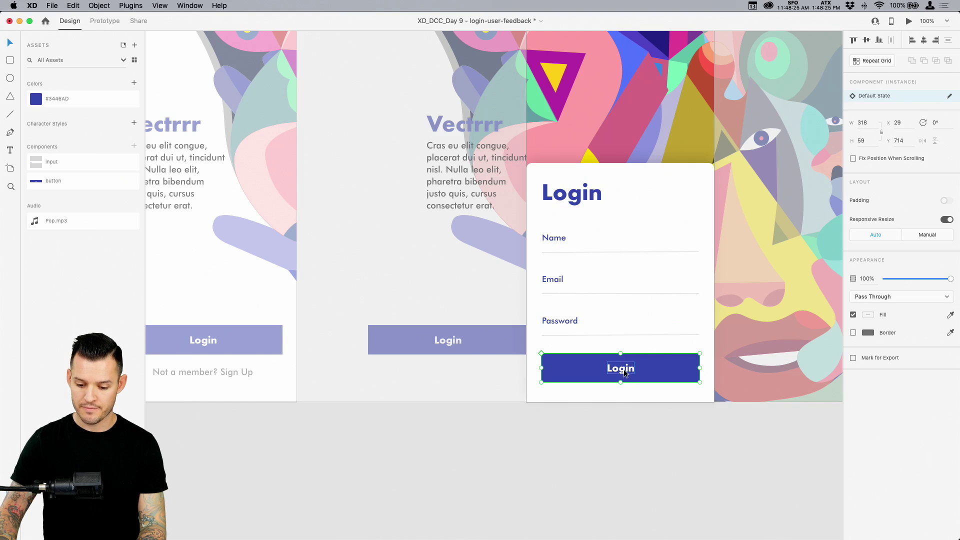
double_click(684, 369)
click(867, 316)
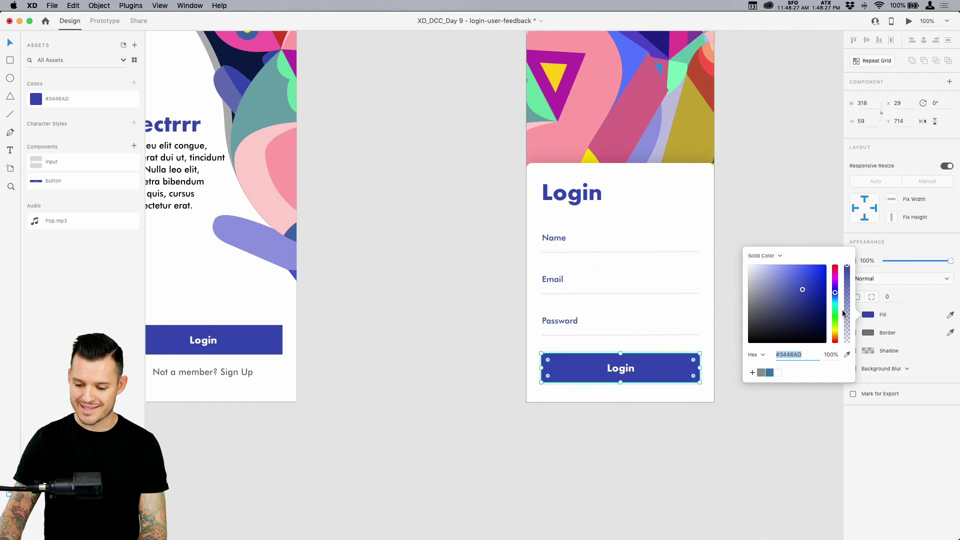
drag(807, 307, 761, 283)
click(794, 449)
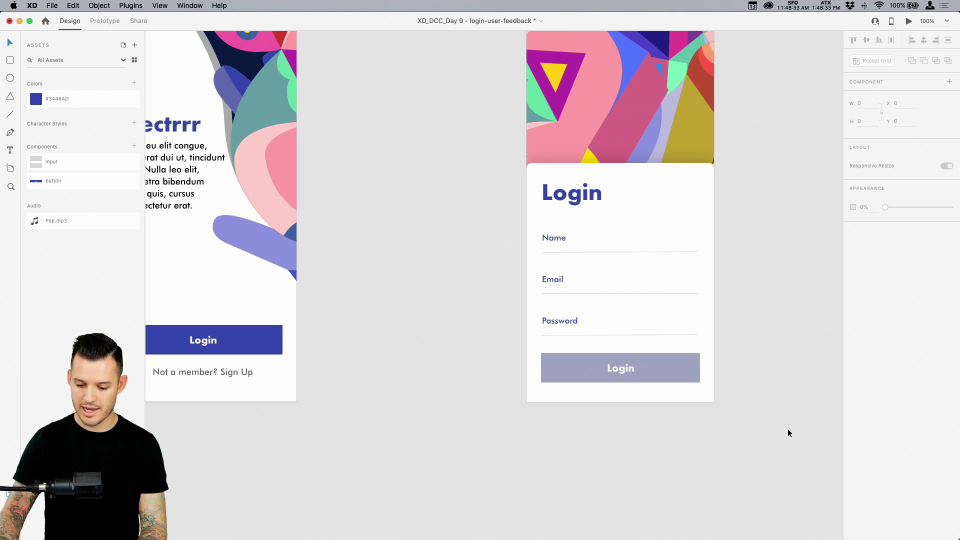
Delete that button and place a fresh Login button aligned under the Password field
click(674, 376)
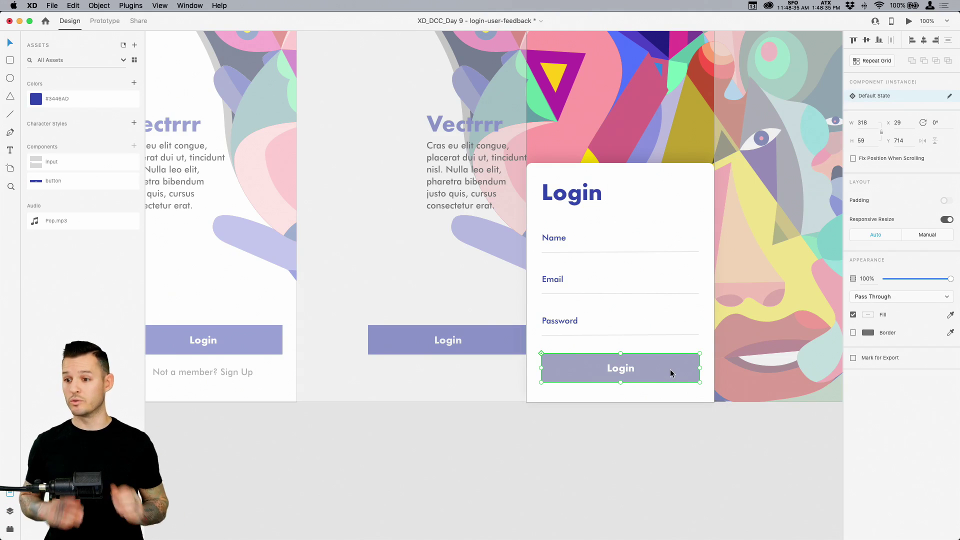
key(Delete)
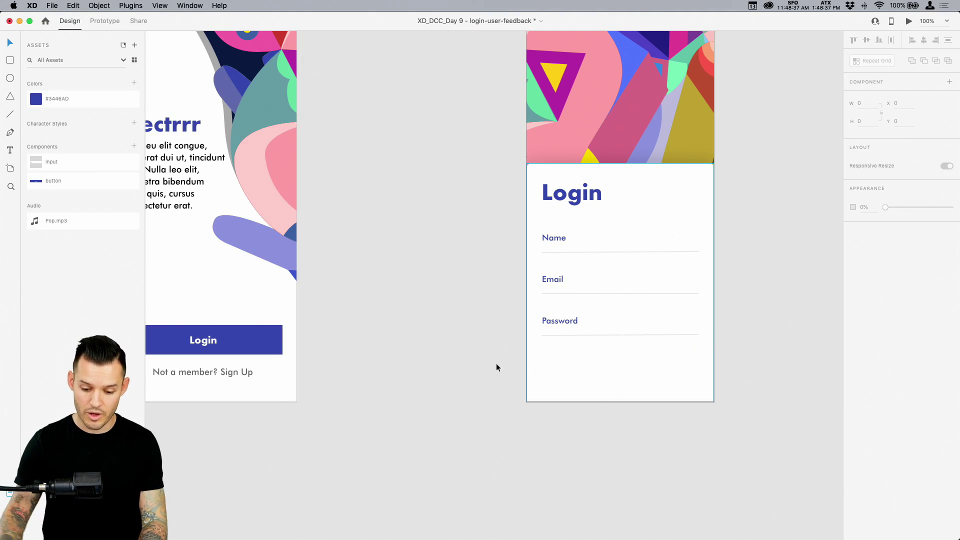
drag(49, 182, 579, 368)
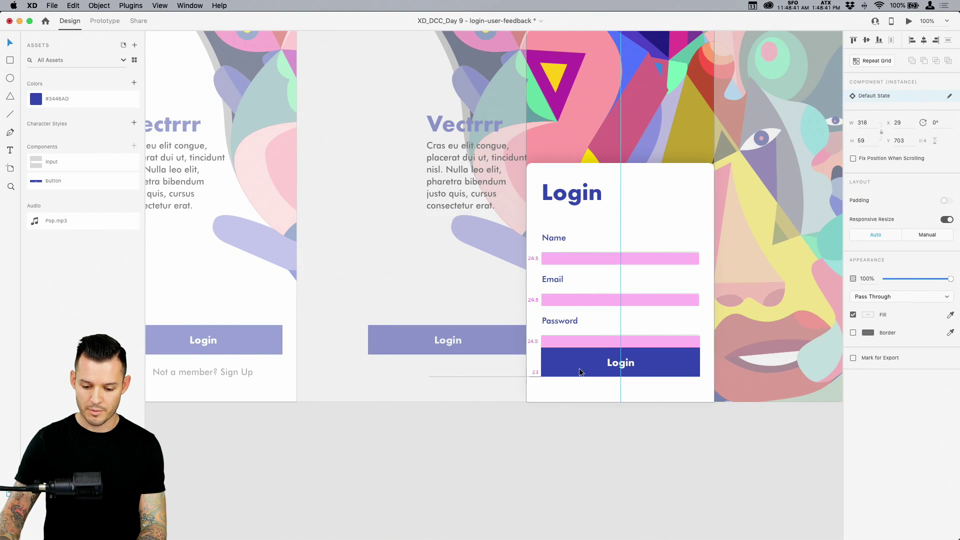
key(Escape)
Add an 'Inactive' state to the master Login button with grey fill #9B9EB1
click(248, 343)
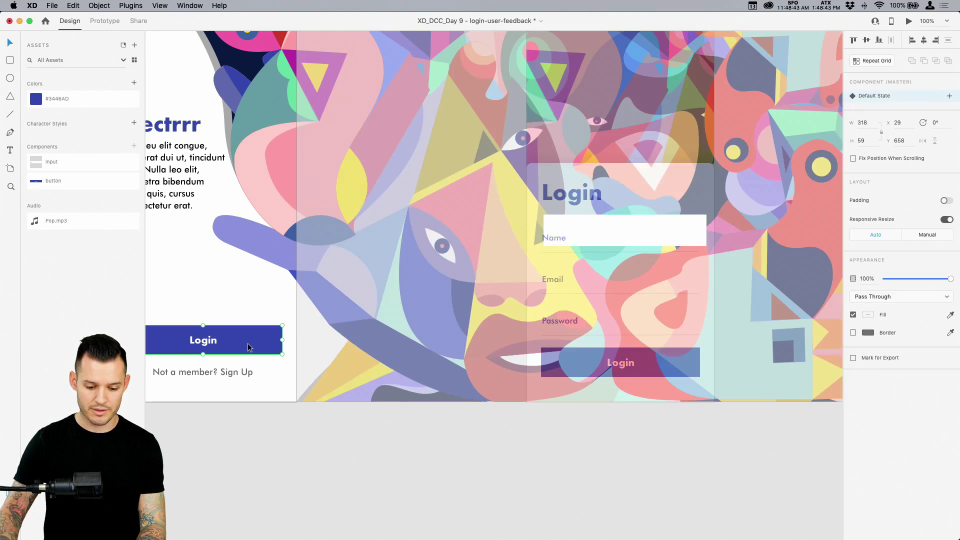
click(949, 97)
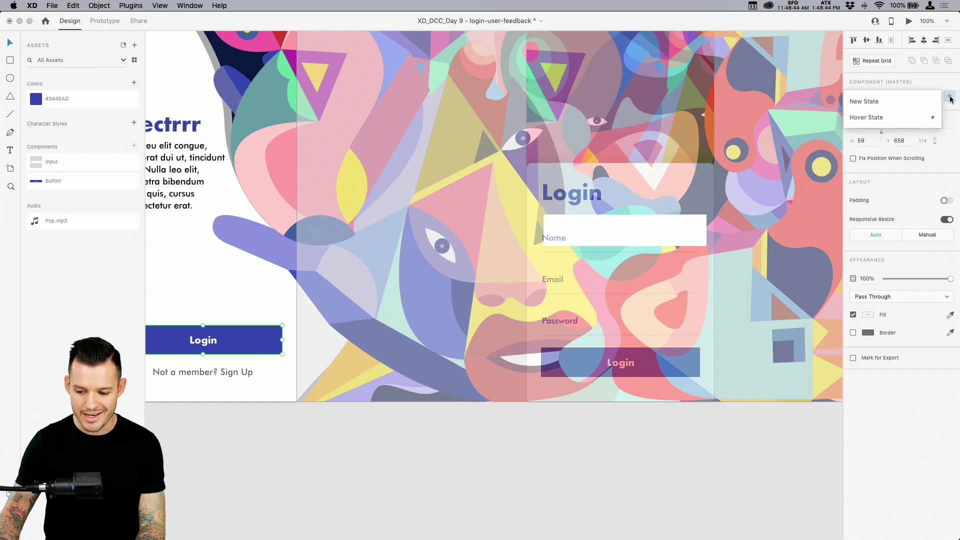
click(895, 104)
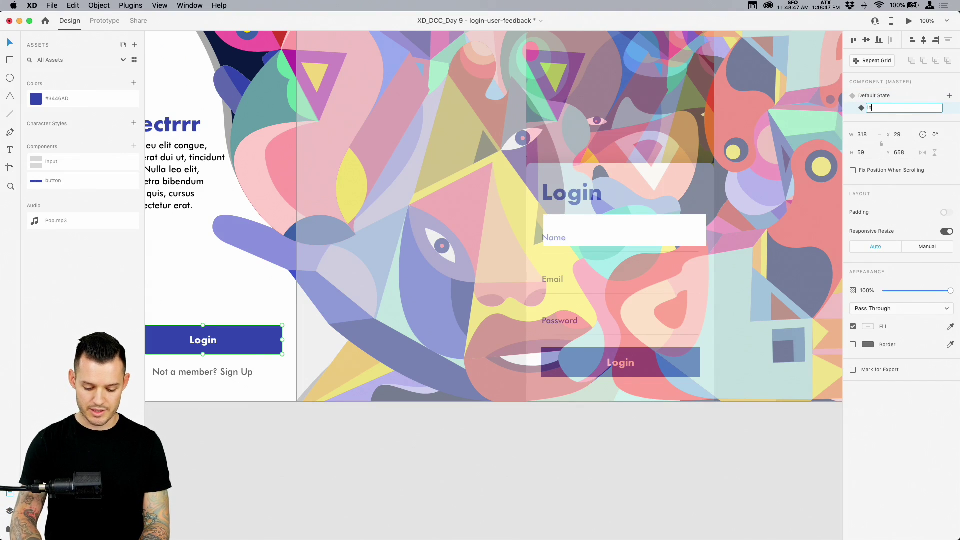
text(Inactive)
key(Return)
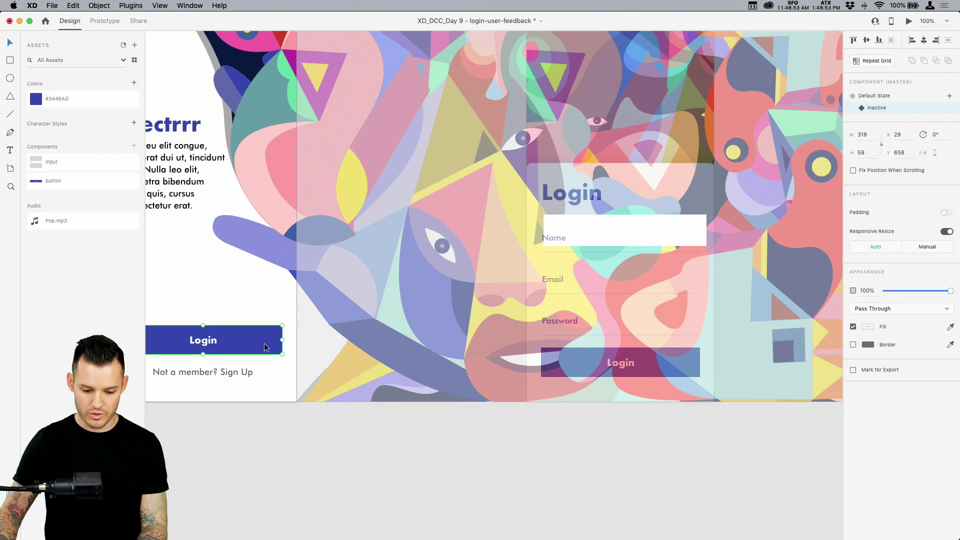
click(265, 348)
click(869, 315)
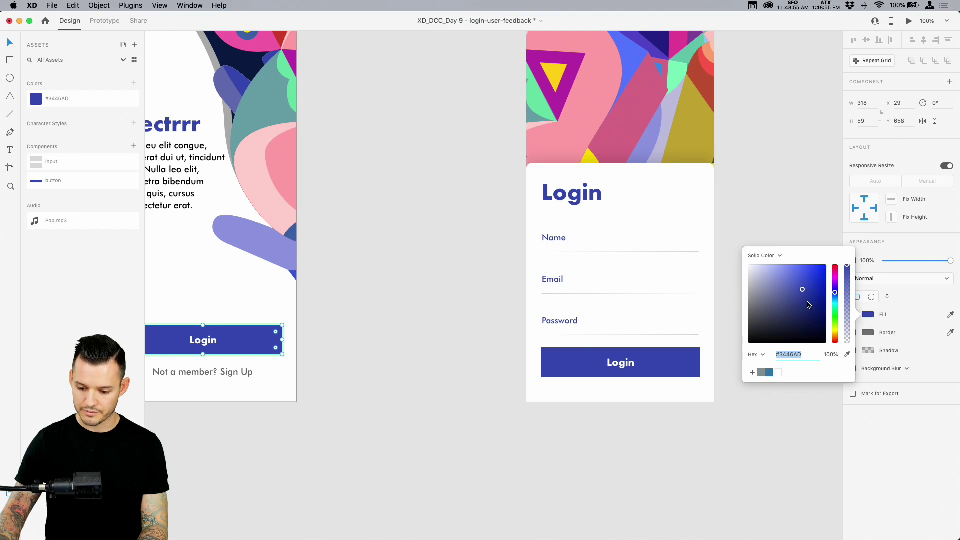
drag(802, 292, 758, 290)
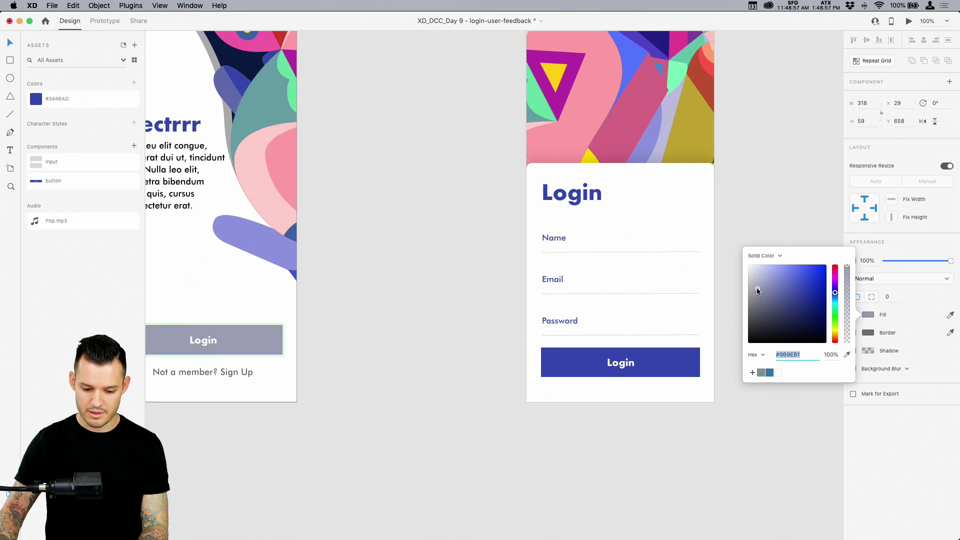
click(611, 477)
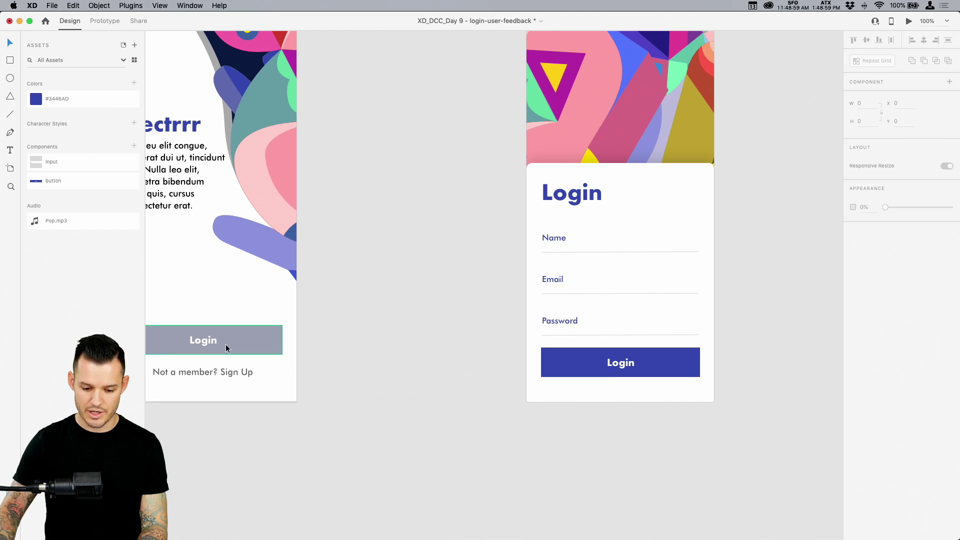
Return the master to Default State and set the login screen's button to Inactive
click(197, 344)
click(873, 96)
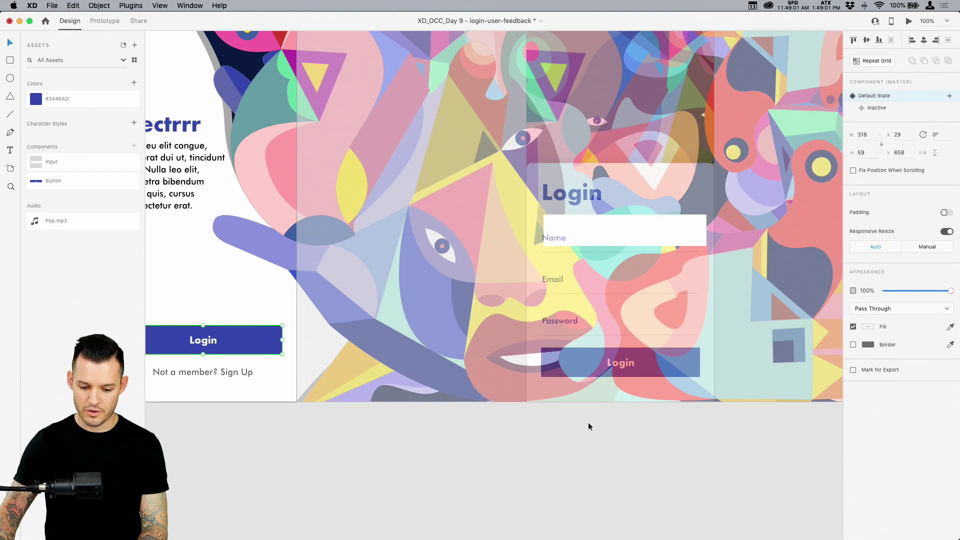
click(613, 359)
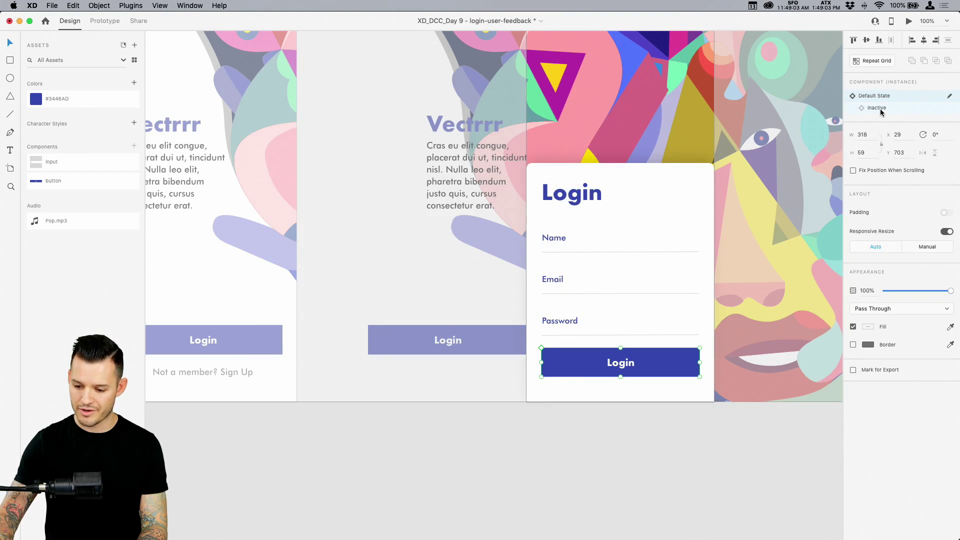
click(878, 108)
click(673, 449)
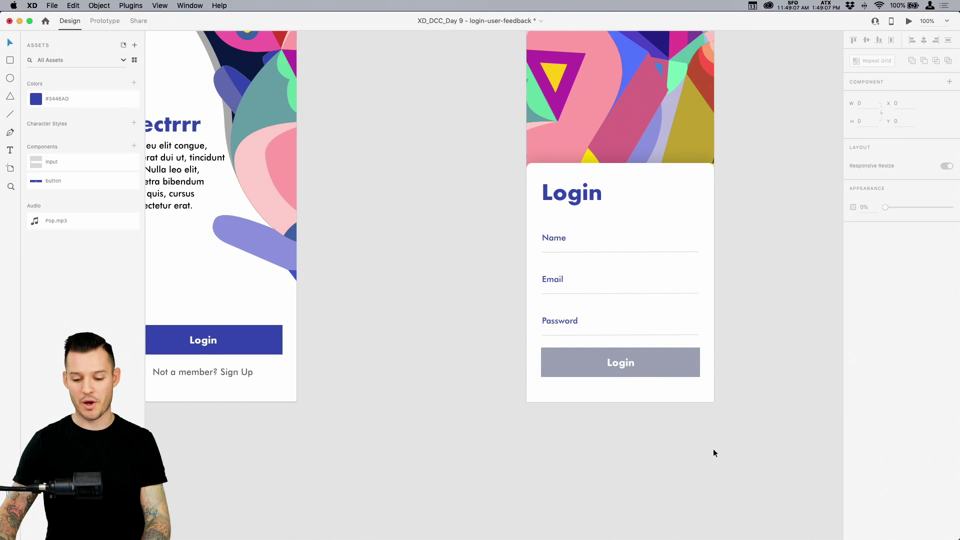
Duplicate the login artboard beside the original and zoom in on the copy's form
drag(720, 430, 512, 478)
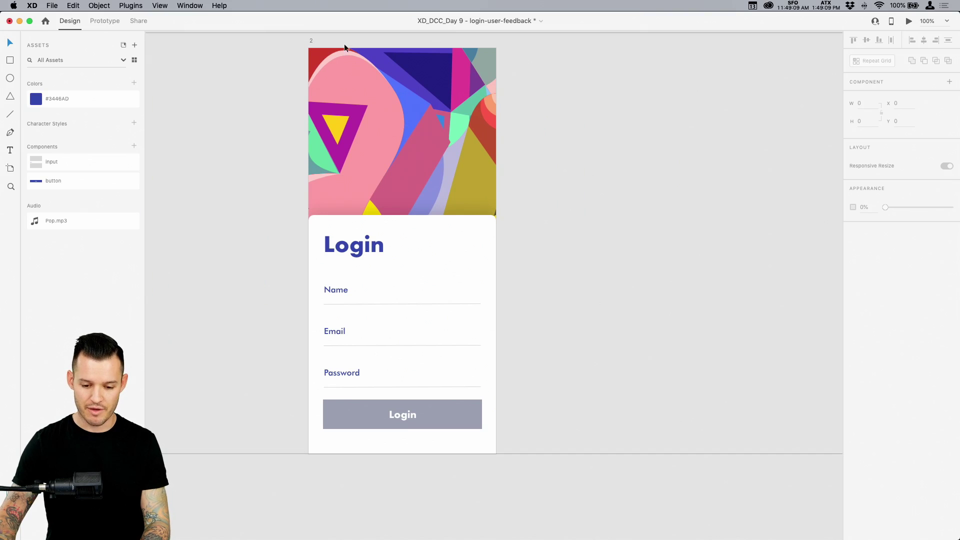
drag(311, 40, 501, 59)
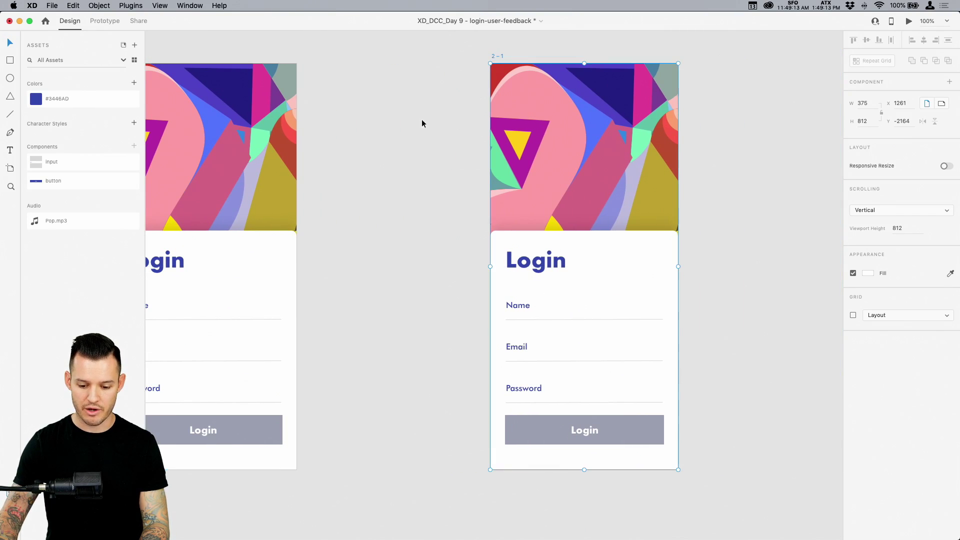
click(401, 137)
key(super+minus)
drag(402, 142, 436, 158)
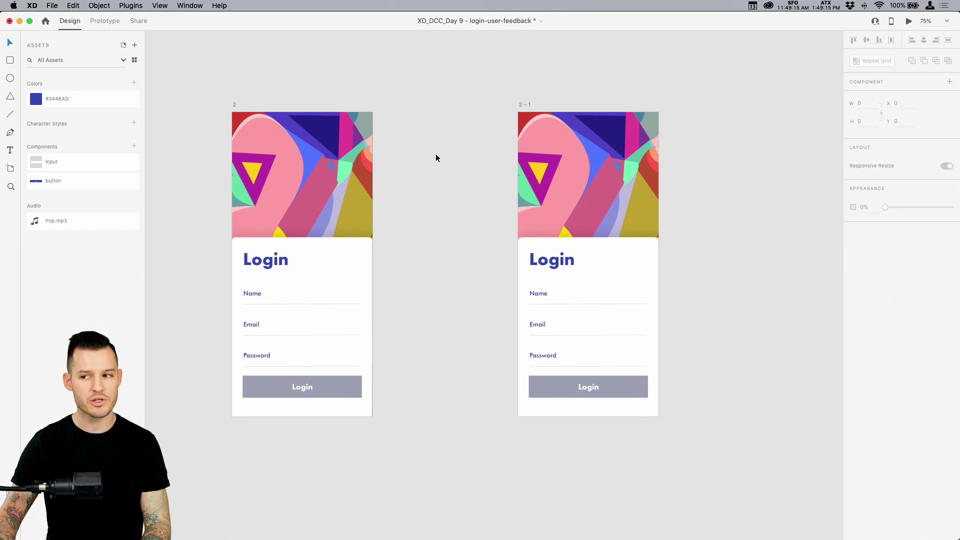
key(super+plus)
key(super+plus)
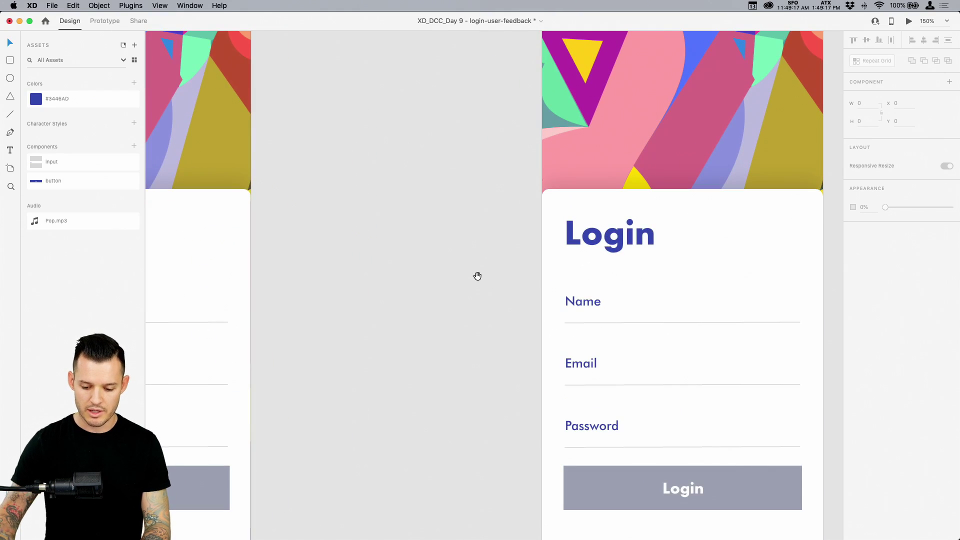
scroll(490, 270, right, 4)
scroll(490, 270, down, 2)
Replace the Name placeholder with a sample full name
double_click(499, 251)
double_click(499, 251)
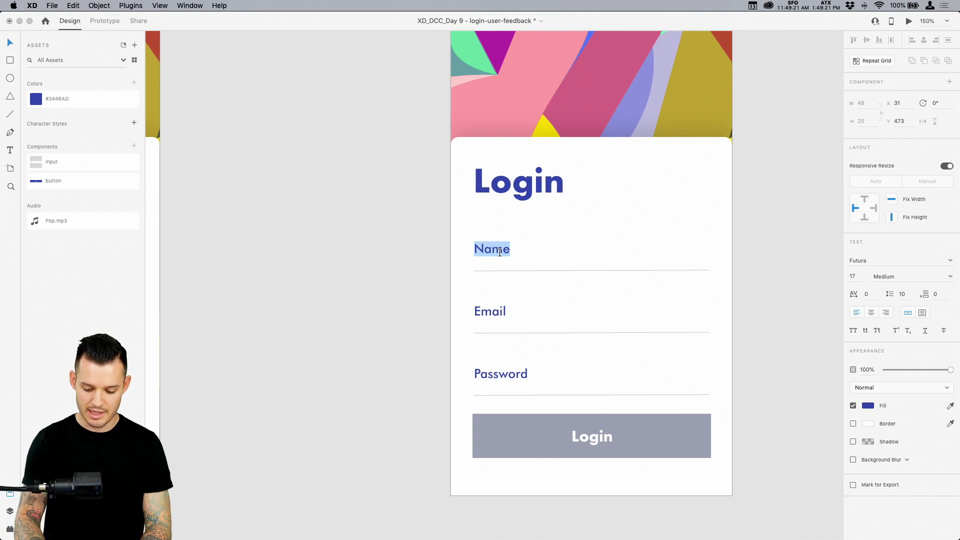
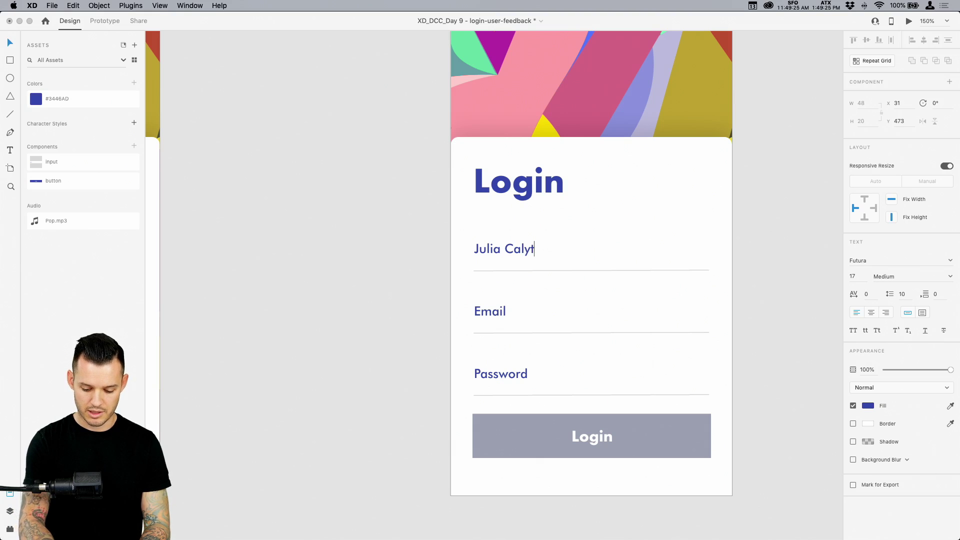
key(alt+shift+Left)
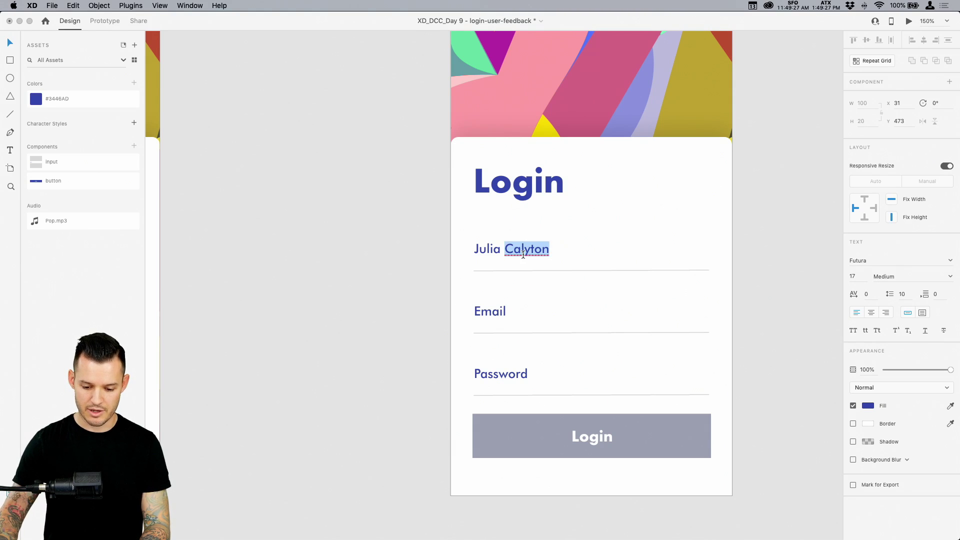
text(Clayton)
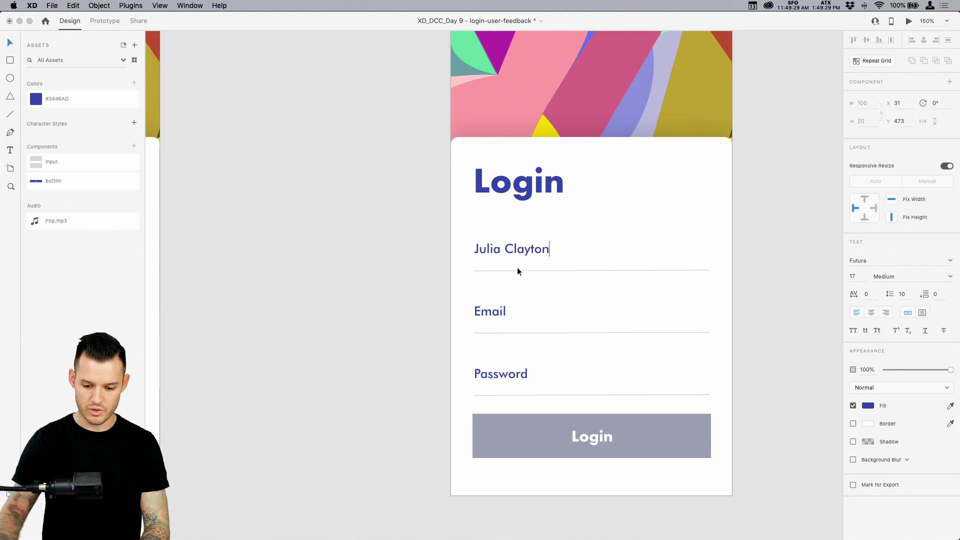
key(Escape)
Replace the Email placeholder with a sample e-mail address
click(500, 318)
double_click(500, 318)
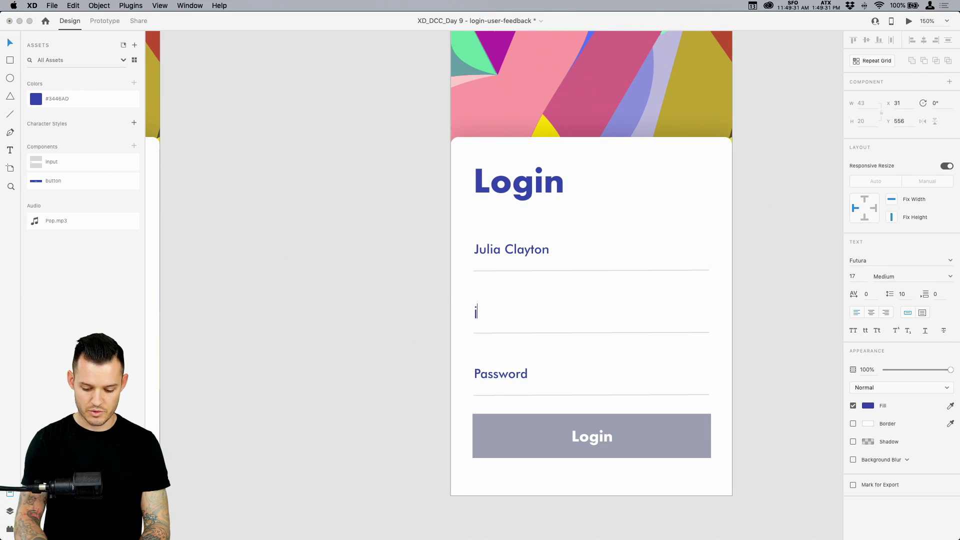
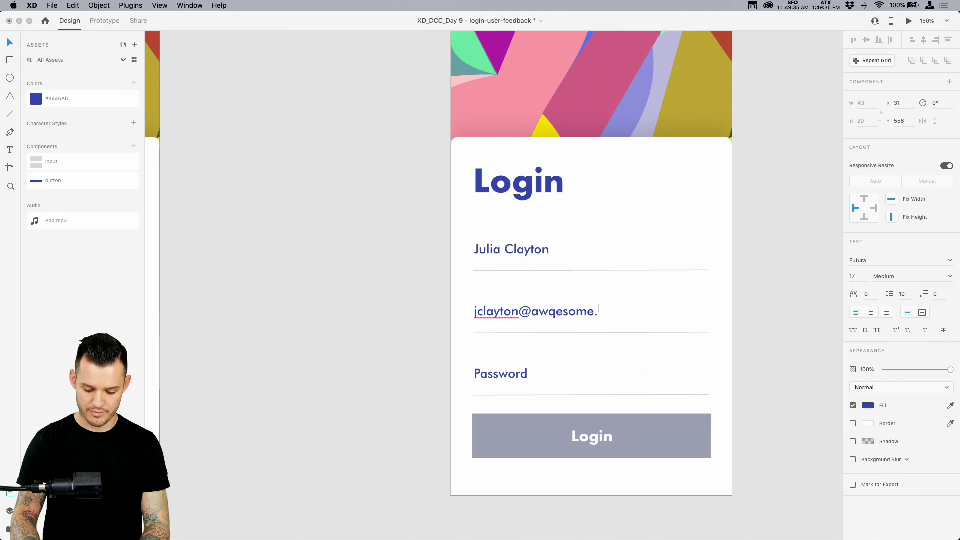
key(Escape)
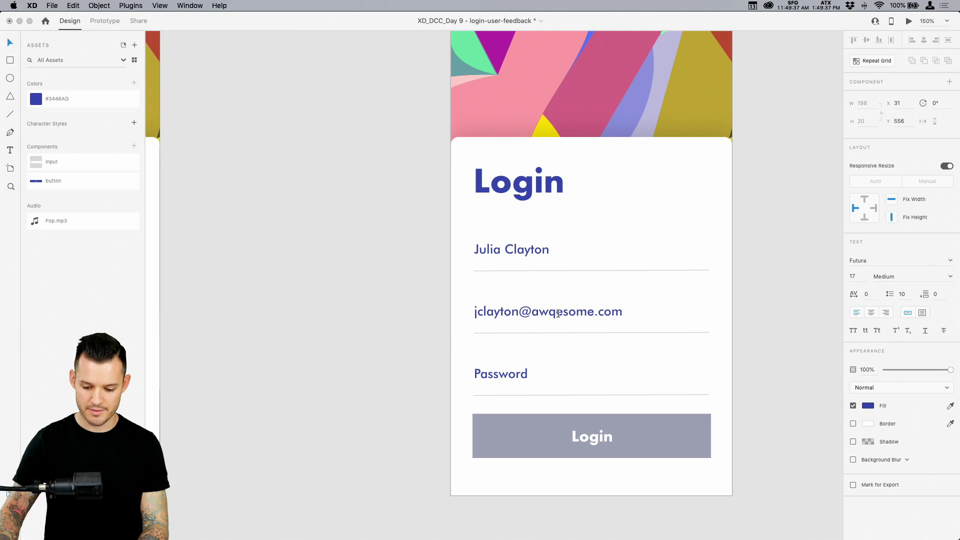
key(BackSpace)
key(Escape)
Hide the Password placeholder text by setting its opacity to 0%
click(491, 376)
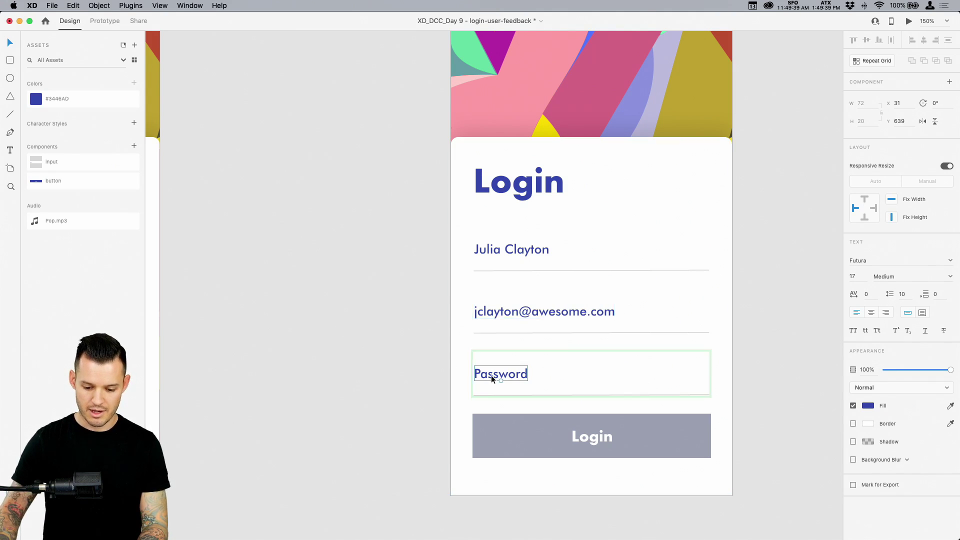
double_click(492, 376)
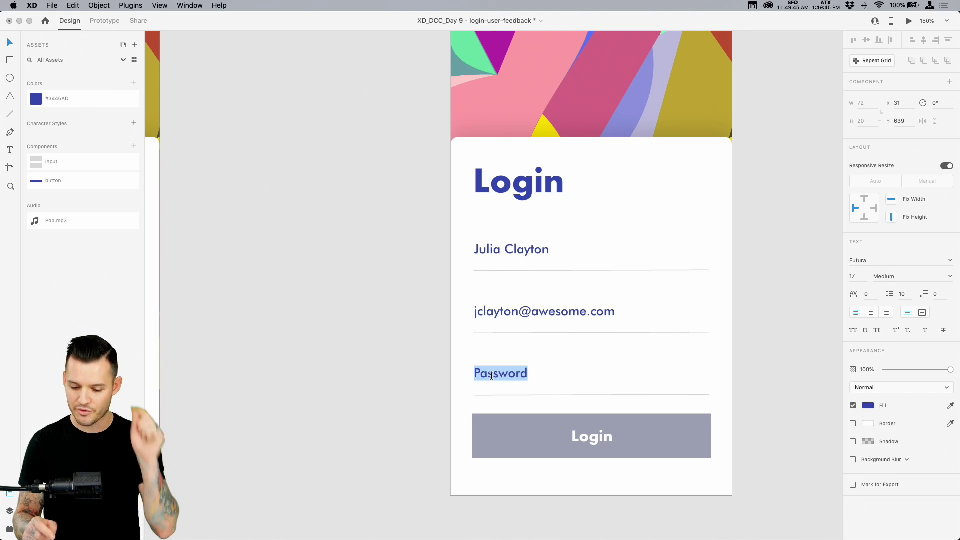
key(Escape)
key(super+equal)
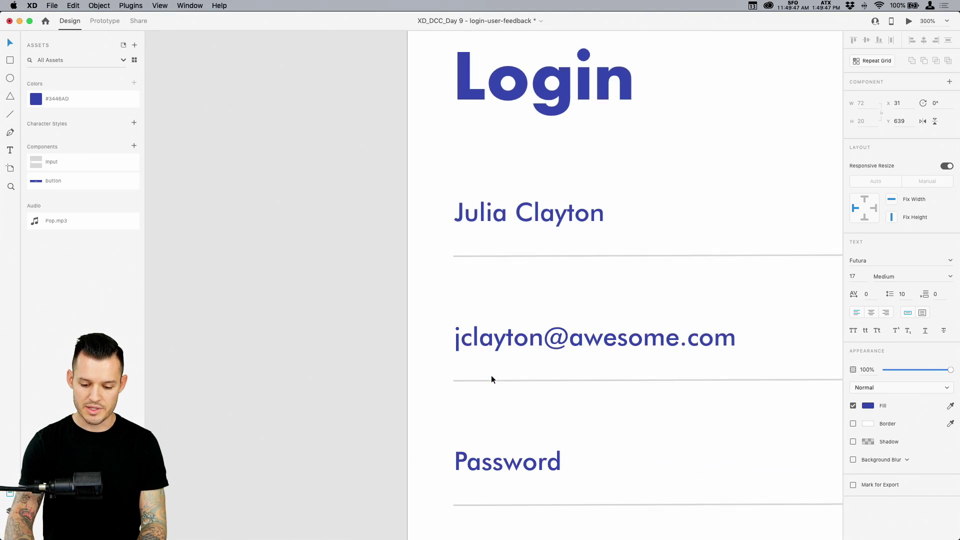
key(super+equal)
drag(949, 370, 619, 371)
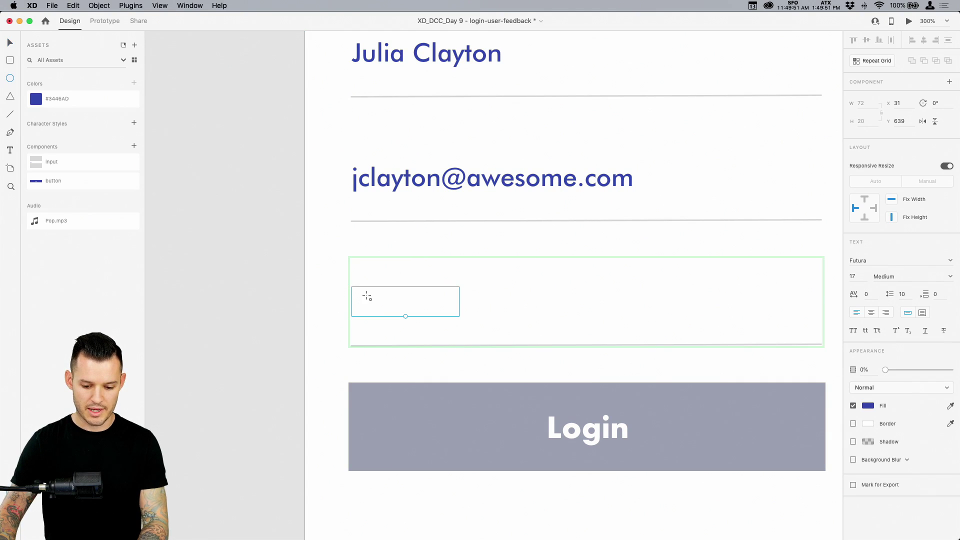
Draw a small borderless dot in the password field, filled with the name text's blue
key(e)
drag(362, 297, 373, 307)
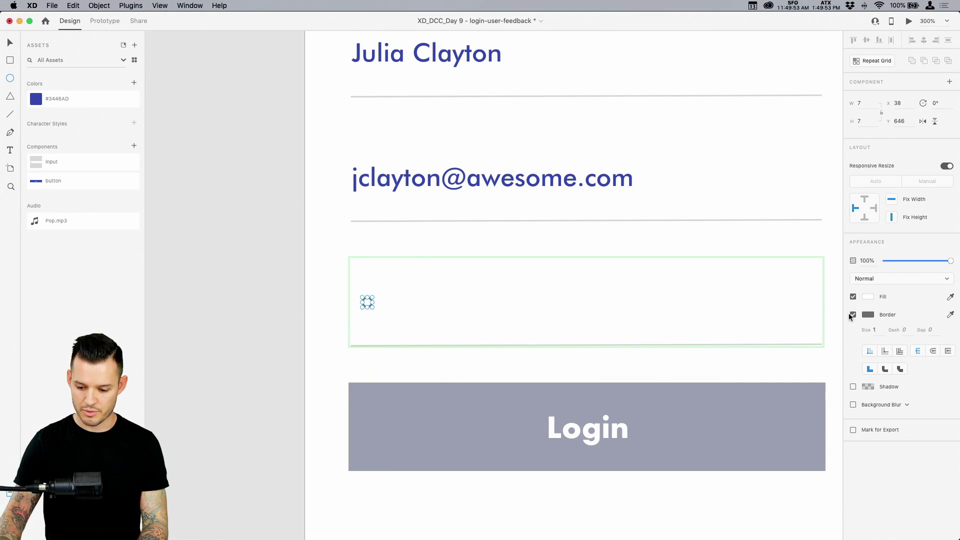
click(852, 315)
click(868, 297)
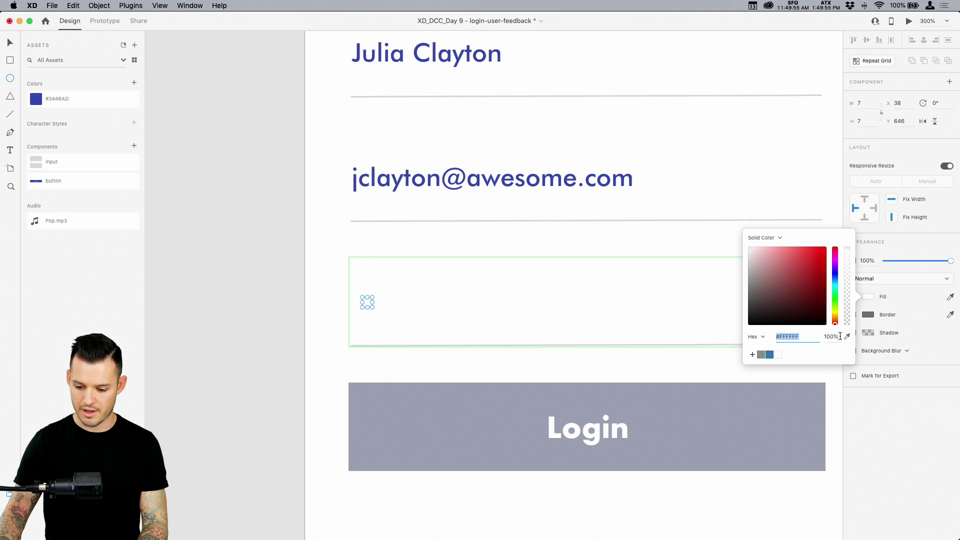
click(847, 337)
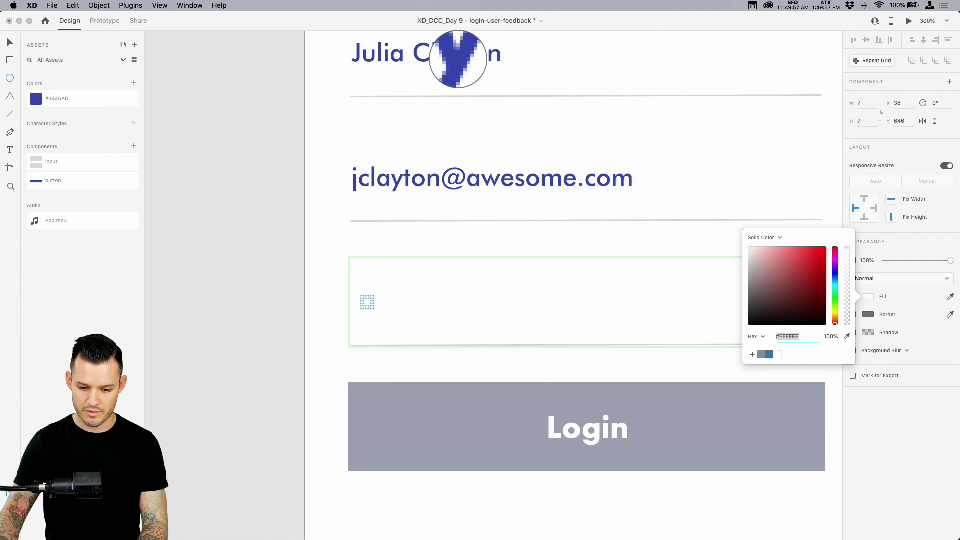
click(458, 59)
text(v)
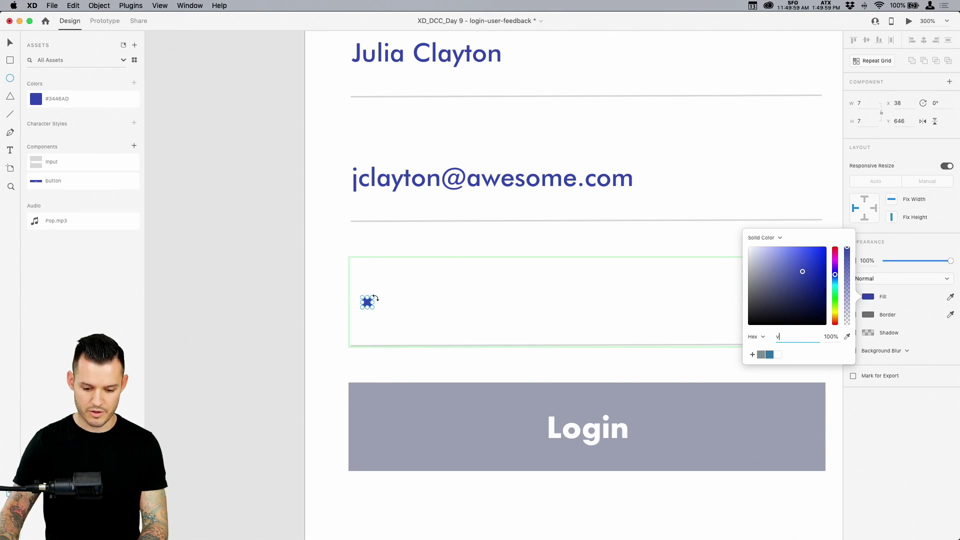
drag(372, 298, 376, 294)
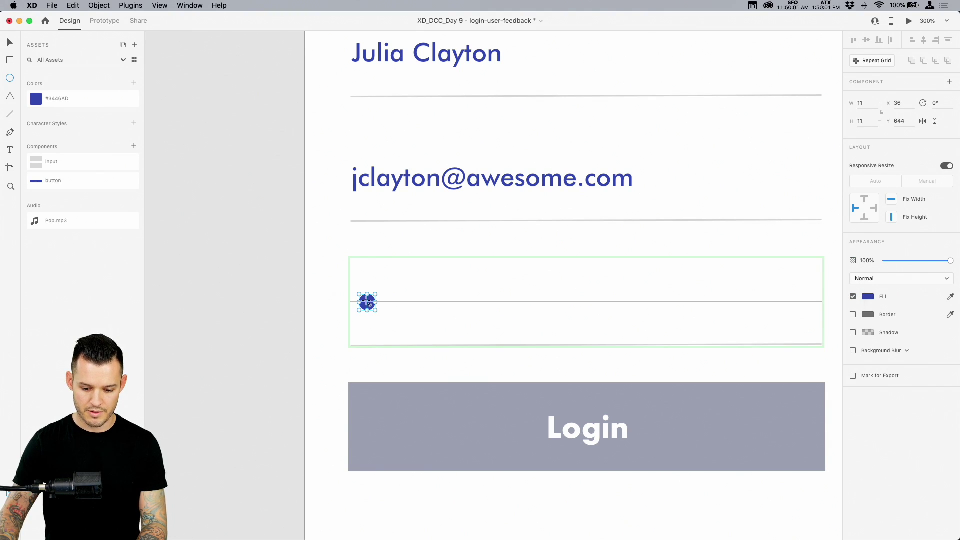
key(Escape)
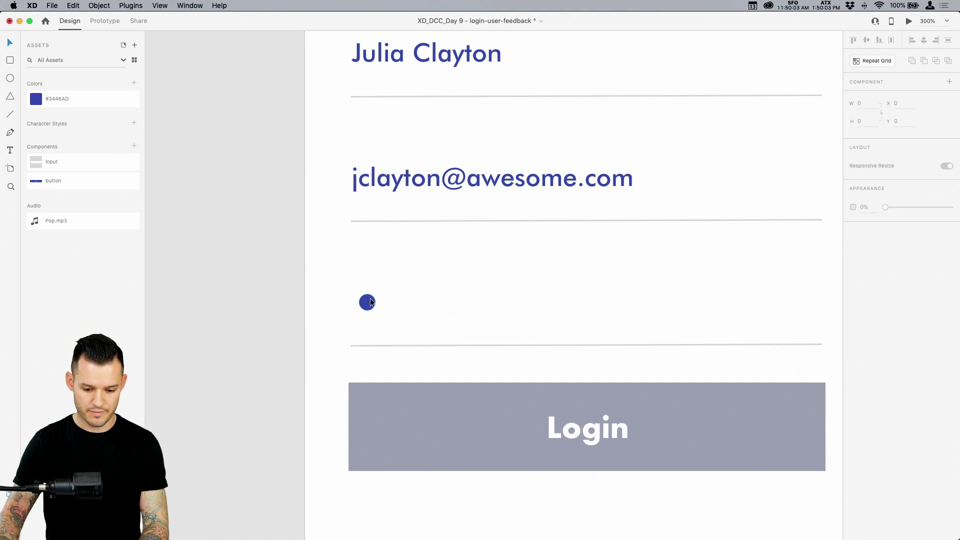
Repeat the dot into a tightly spaced row of eight across the password field
drag(367, 303, 680, 303)
key(super+z)
key(super+r)
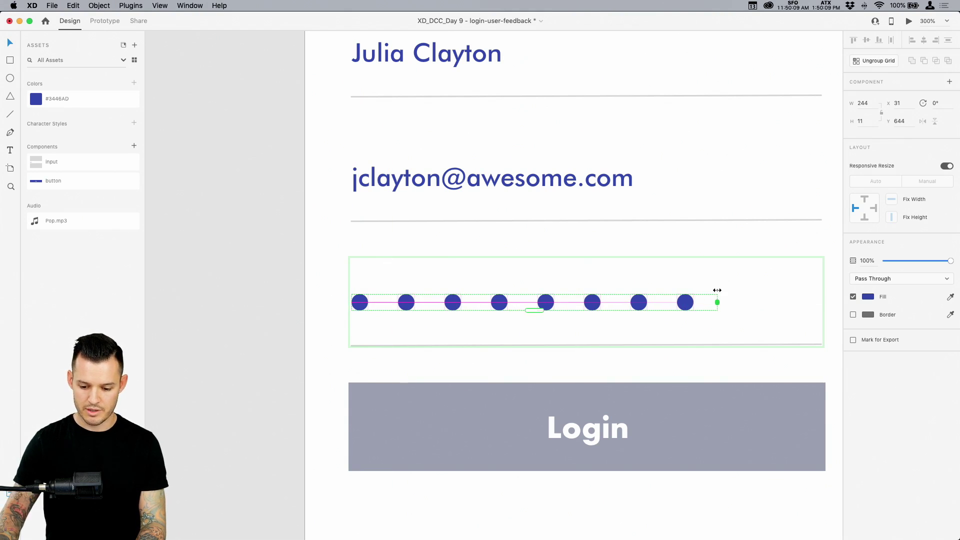
drag(609, 306, 545, 305)
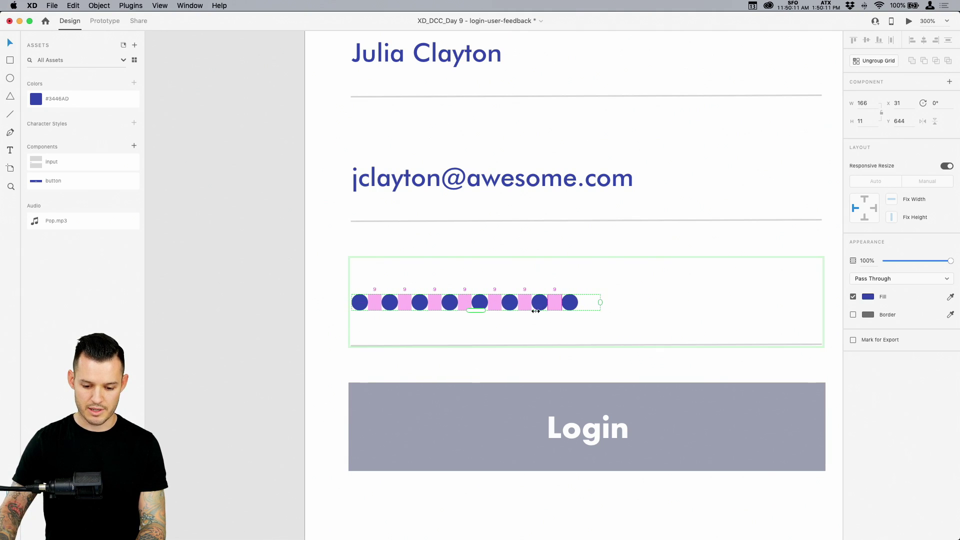
click(280, 308)
key(super+minus)
key(super+minus)
key(super+minus)
key(super+minus)
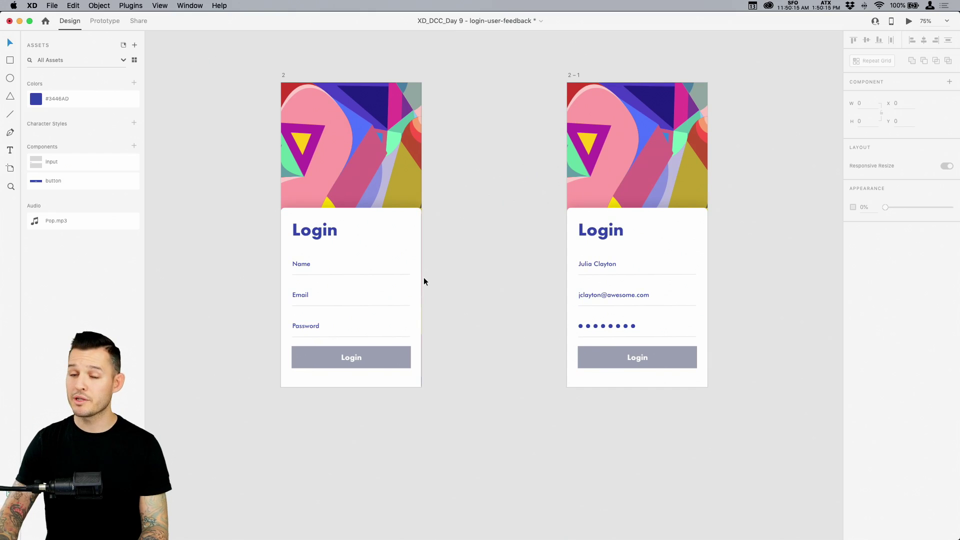
Set the filled-in screen's Login button instance to its Default State so it turns dark blue
click(694, 356)
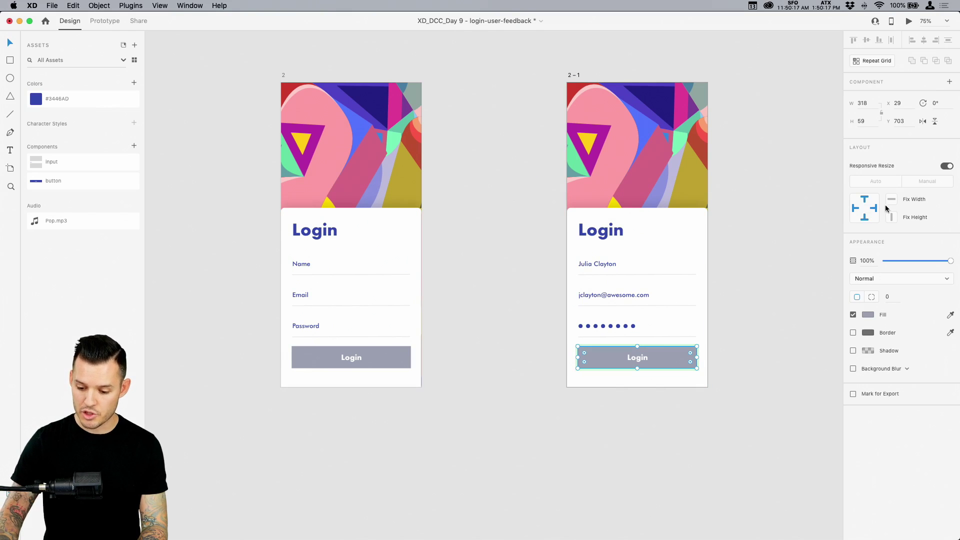
double_click(677, 360)
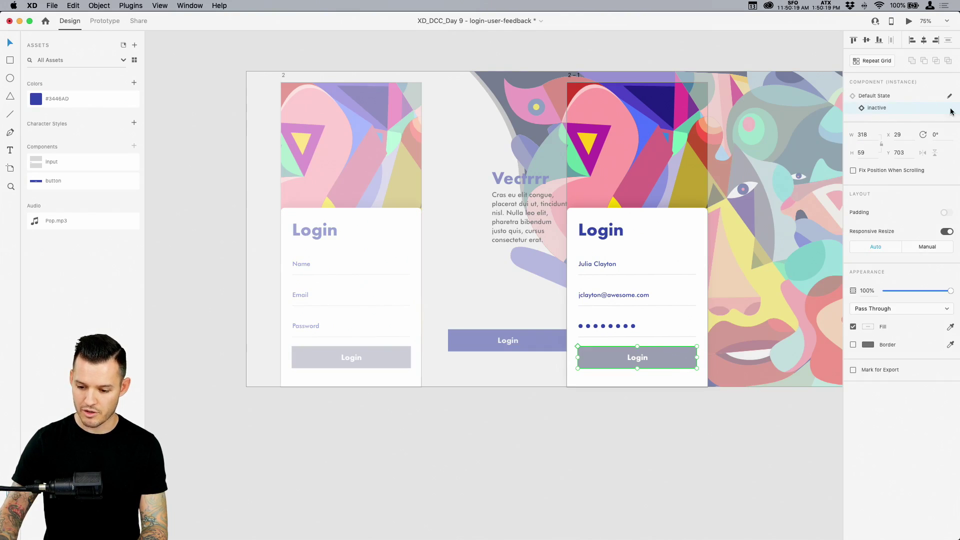
click(876, 96)
click(750, 419)
drag(750, 418, 683, 430)
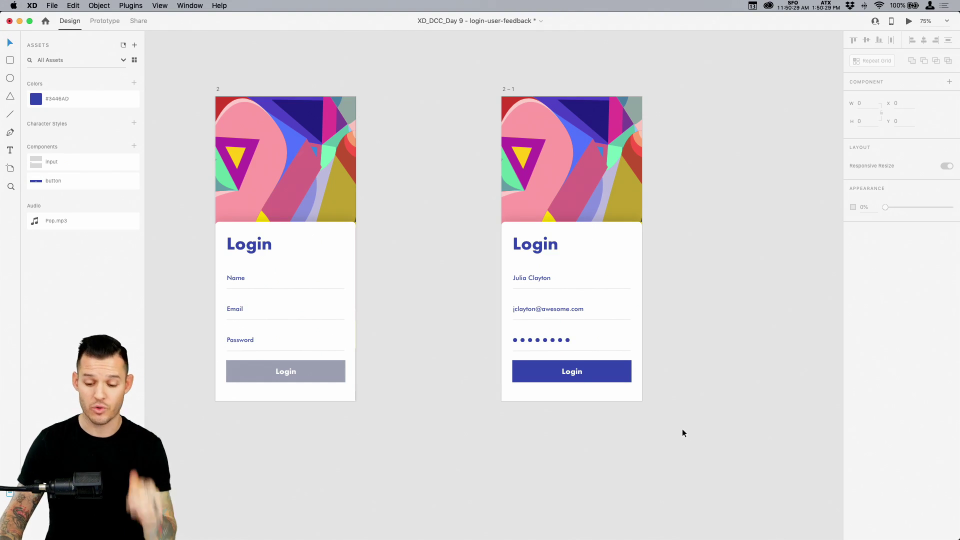
key(super+0)
Duplicate the filled-in screen below artboard 2 as the new artboard 2 – 2
key(z)
drag(330, 399, 614, 155)
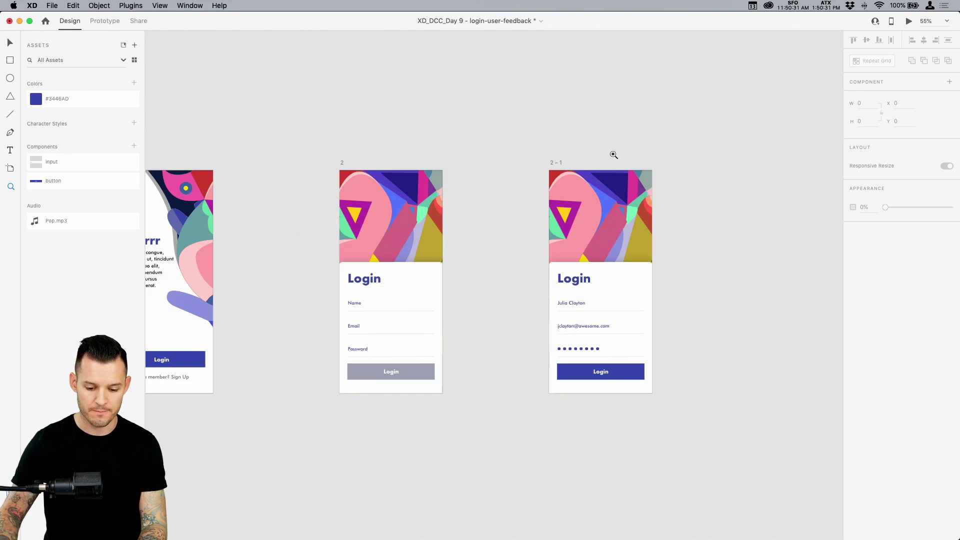
drag(557, 163, 349, 418)
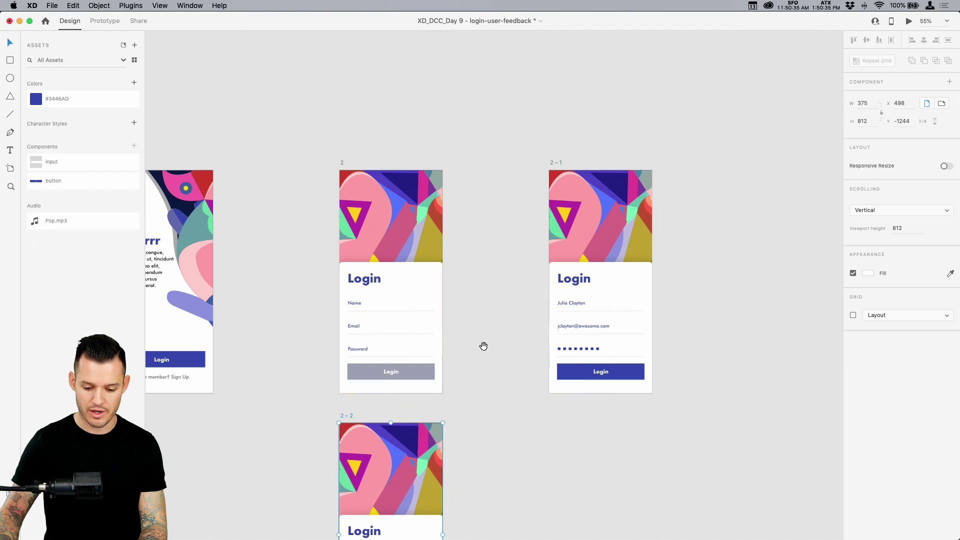
key(super+3)
Zoom into the copy's form at 200% and select its name and email field texts
scroll(634, 408, down, 3)
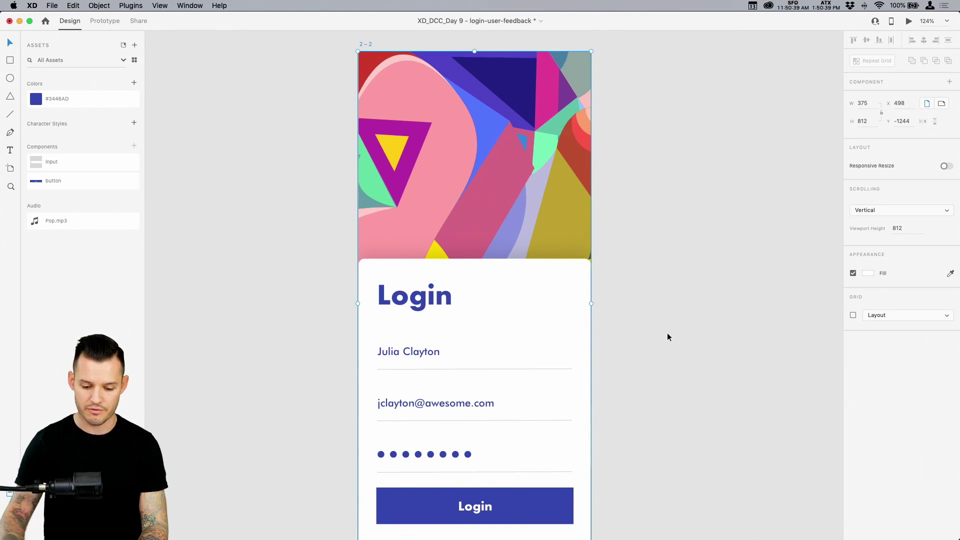
scroll(692, 356, down, 5)
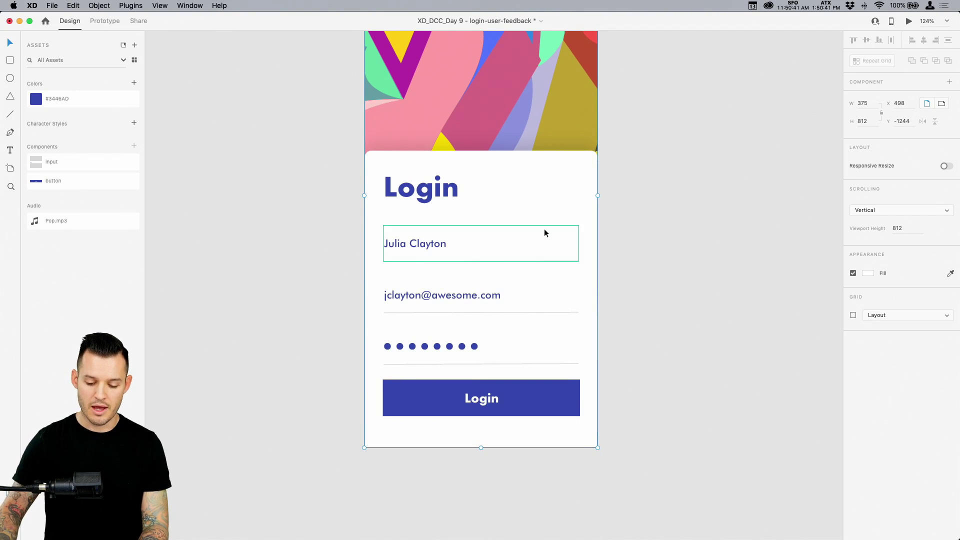
double_click(424, 242)
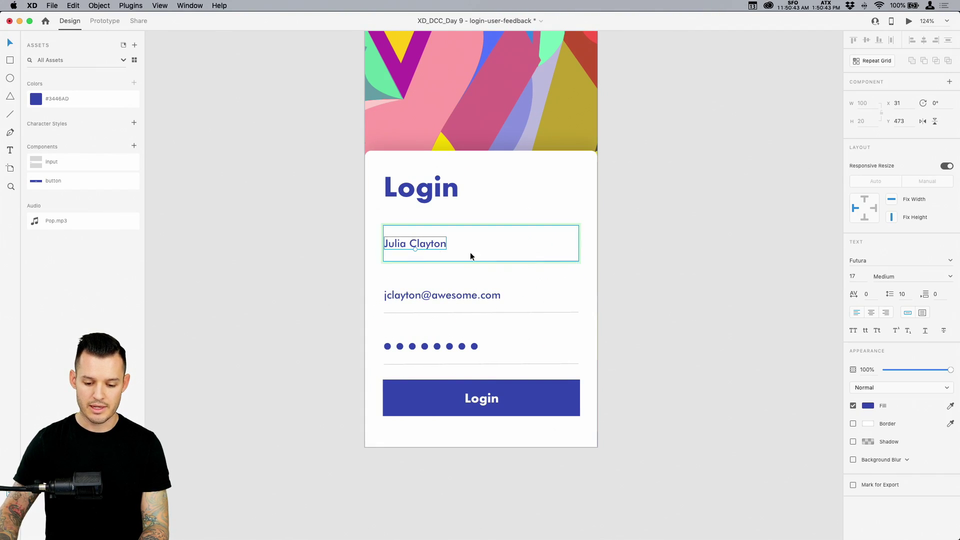
double_click(458, 299)
key(super+2)
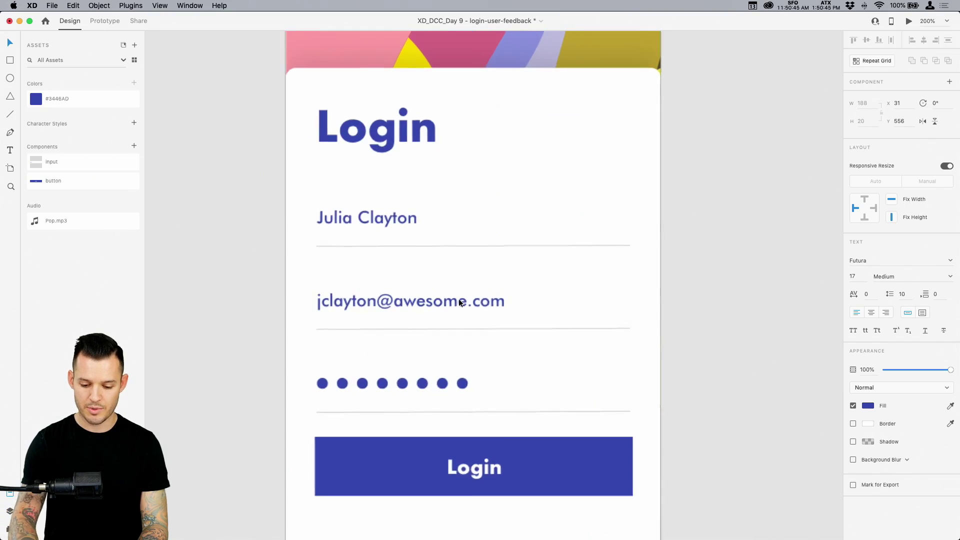
click(784, 311)
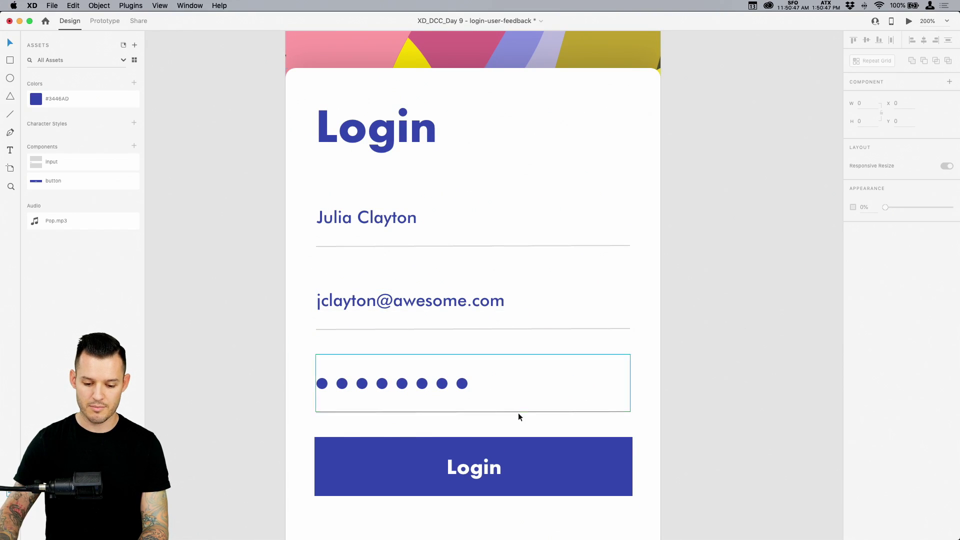
Recolour the password field's underline border with red sampled from the artwork
double_click(483, 412)
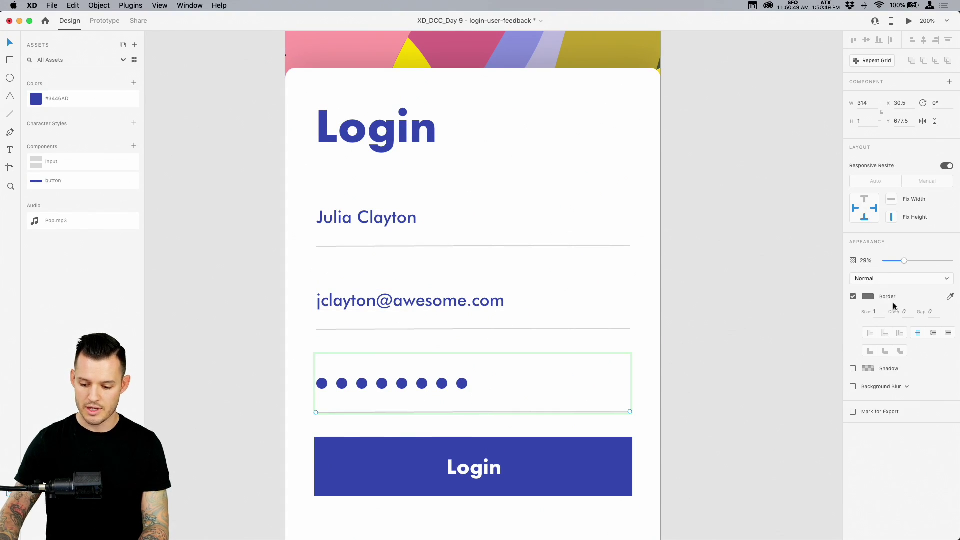
click(870, 299)
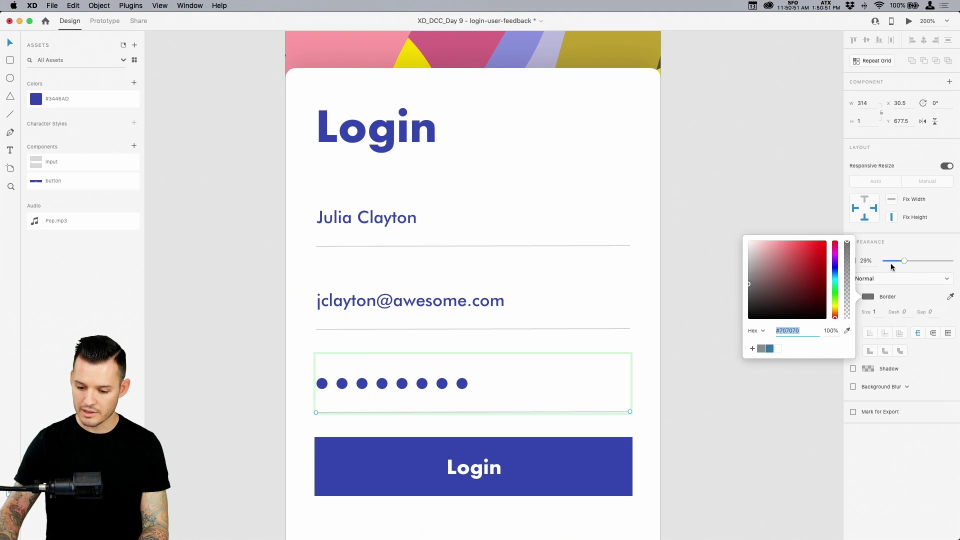
click(951, 297)
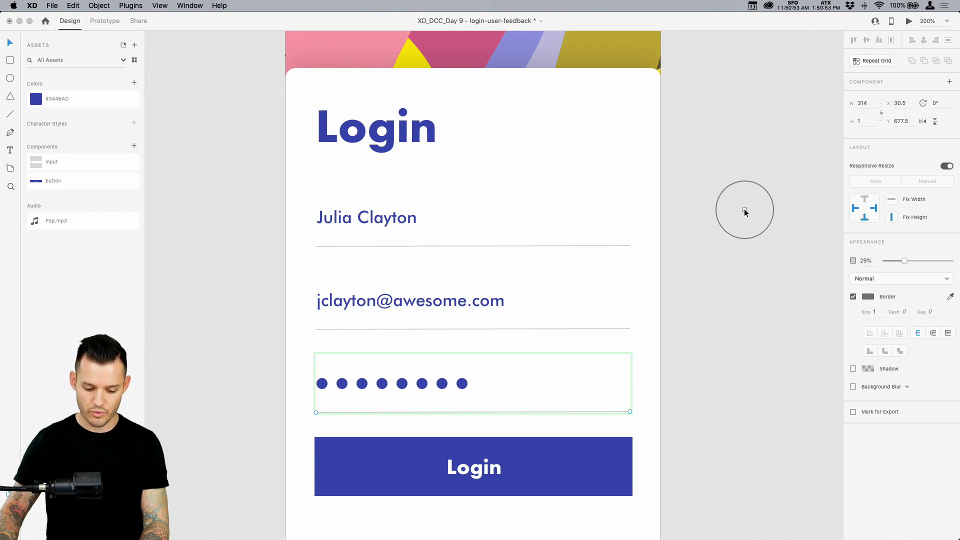
key(Escape)
scroll(740, 208, up, 4)
scroll(740, 208, up, 4)
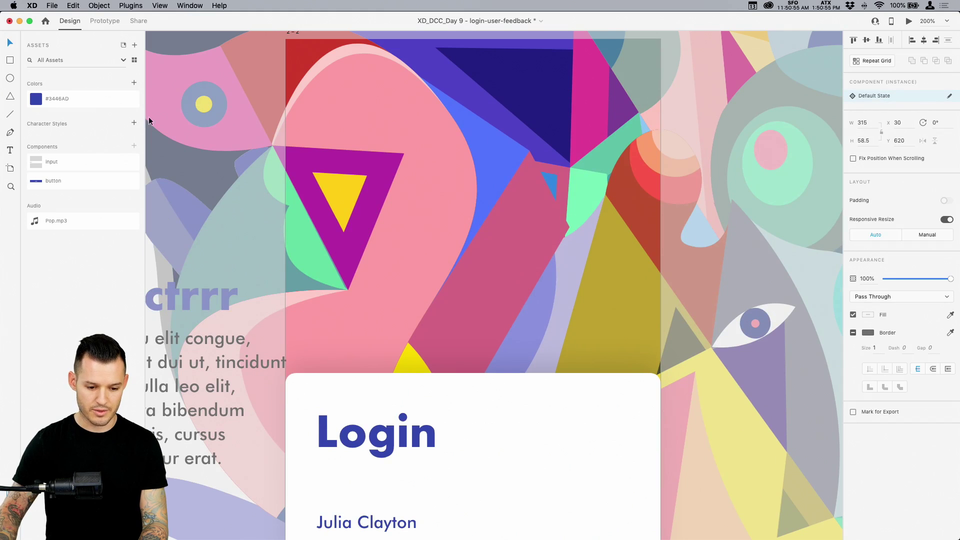
click(950, 315)
click(647, 189)
scroll(510, 313, down, 2)
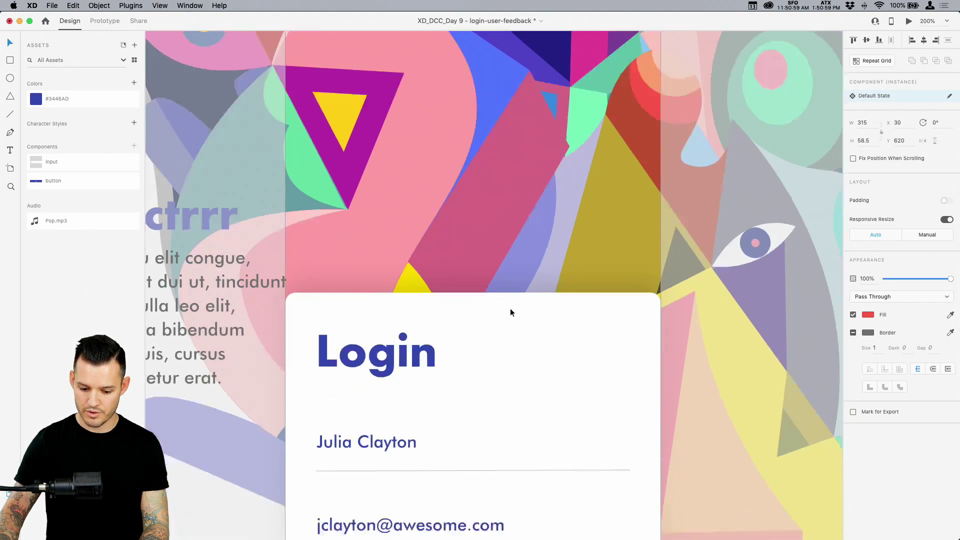
scroll(510, 312, down, 4)
key(super+z)
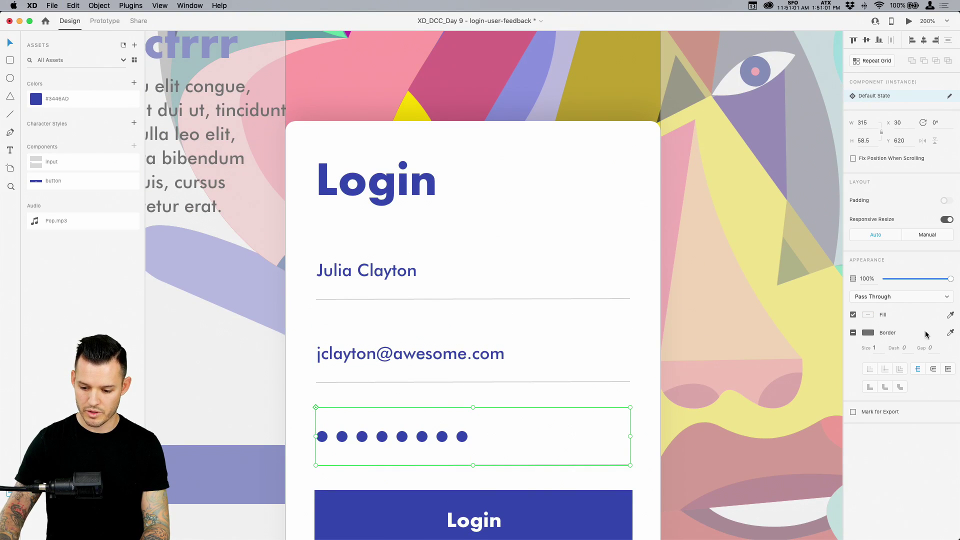
scroll(574, 269, up, 4)
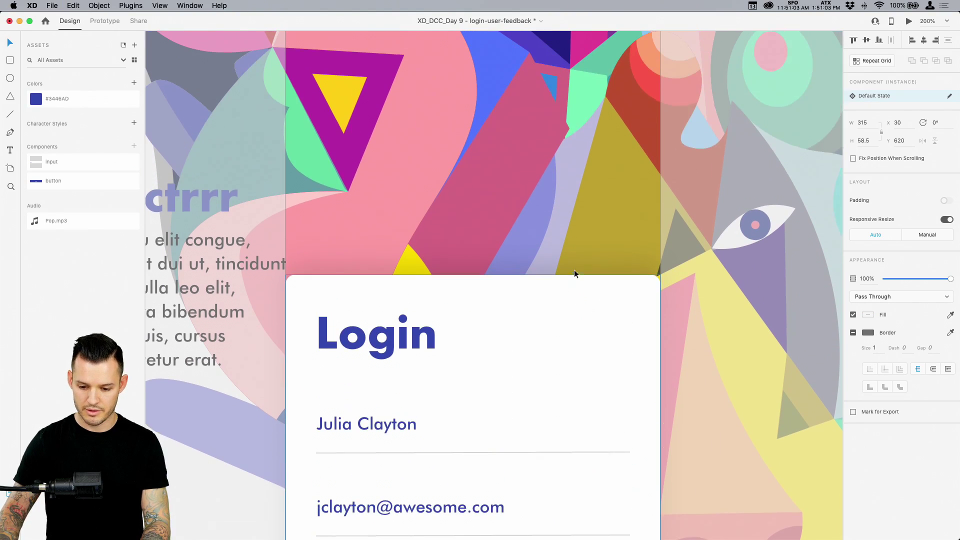
click(951, 333)
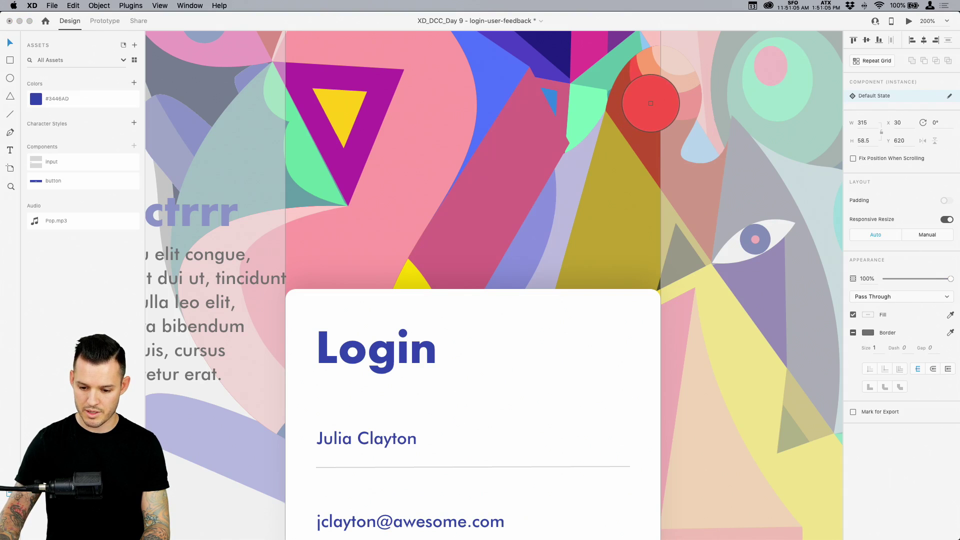
click(649, 80)
scroll(541, 272, down, 4)
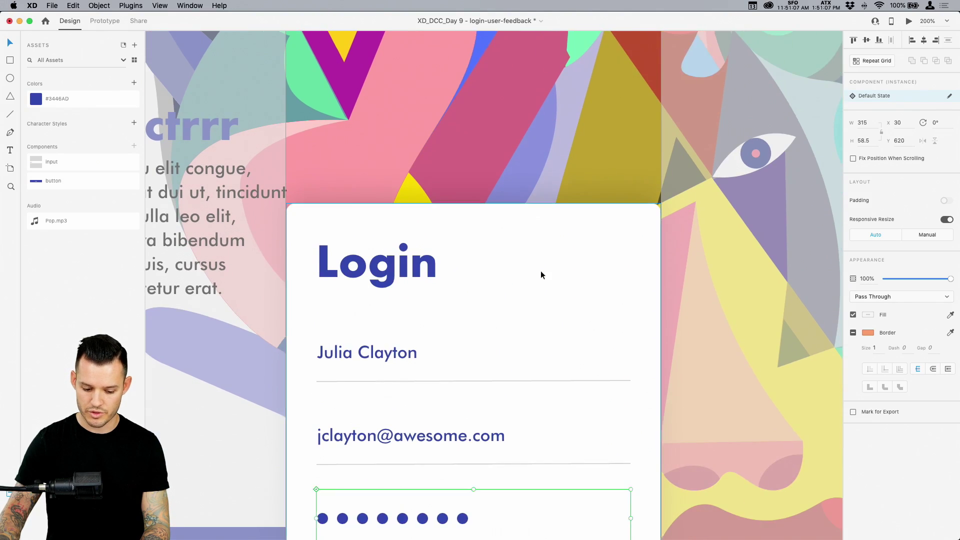
Select the first password dot and sample red from the field for its fill
click(262, 506)
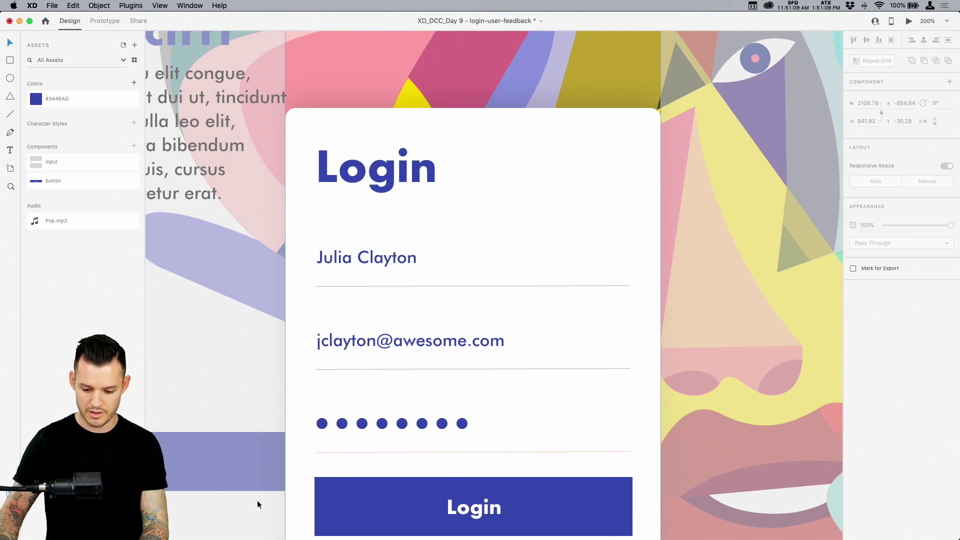
click(388, 425)
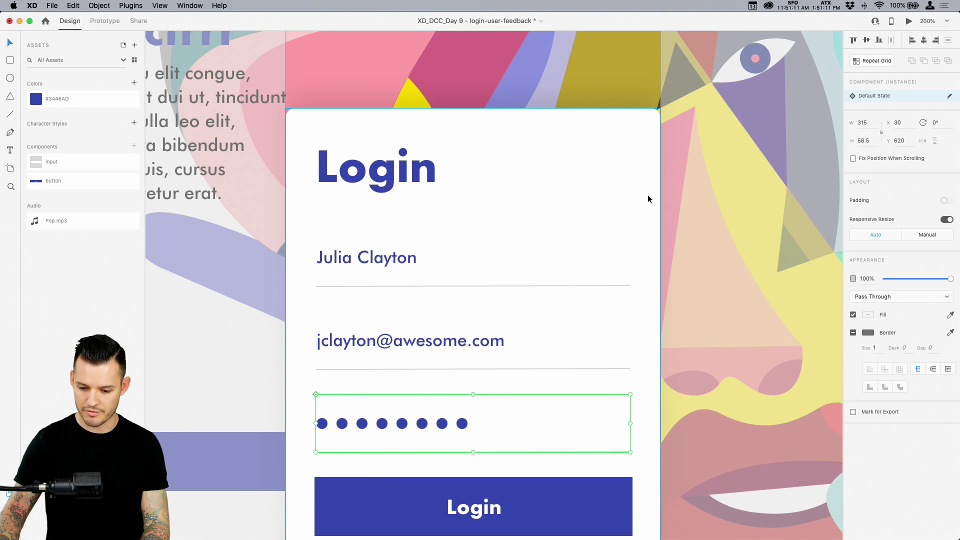
scroll(647, 195, up, 4)
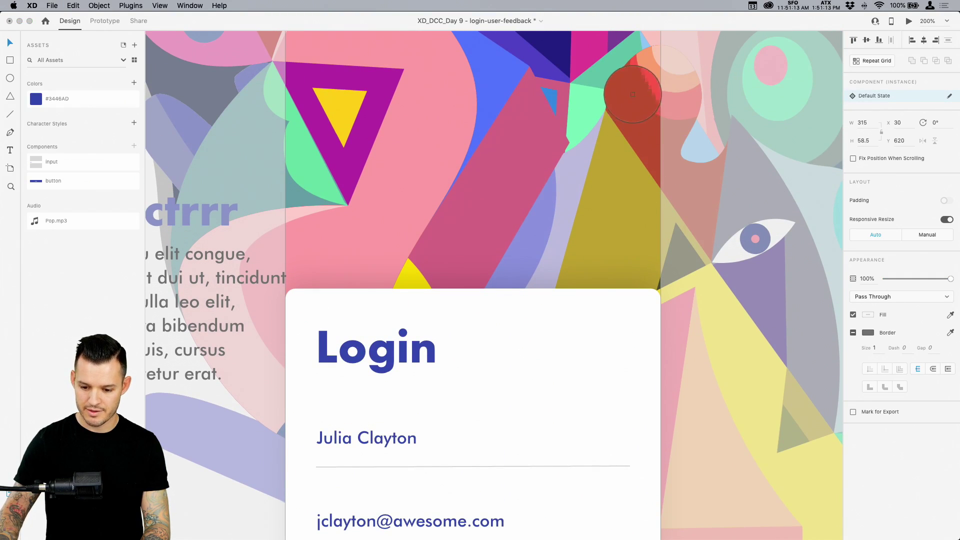
key(Escape)
scroll(450, 289, down, 7)
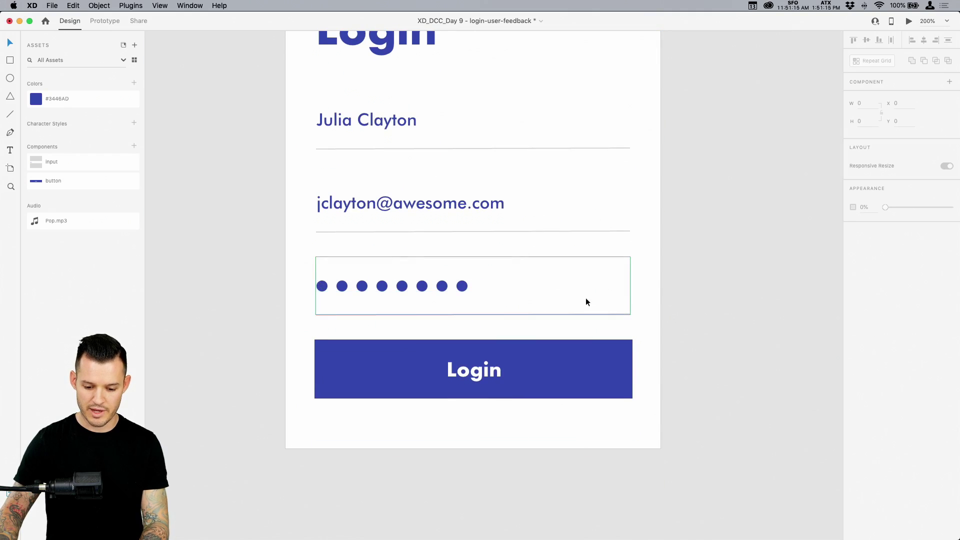
click(586, 298)
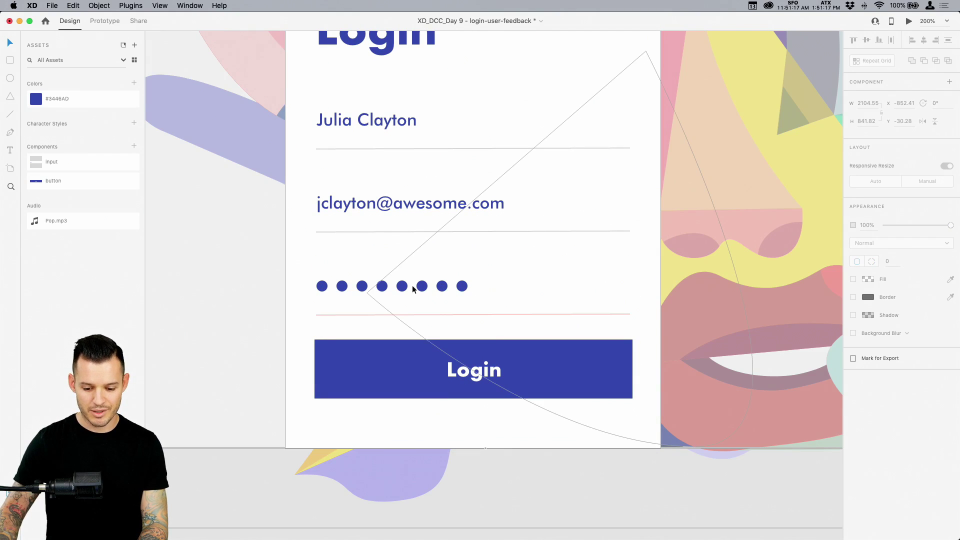
double_click(322, 286)
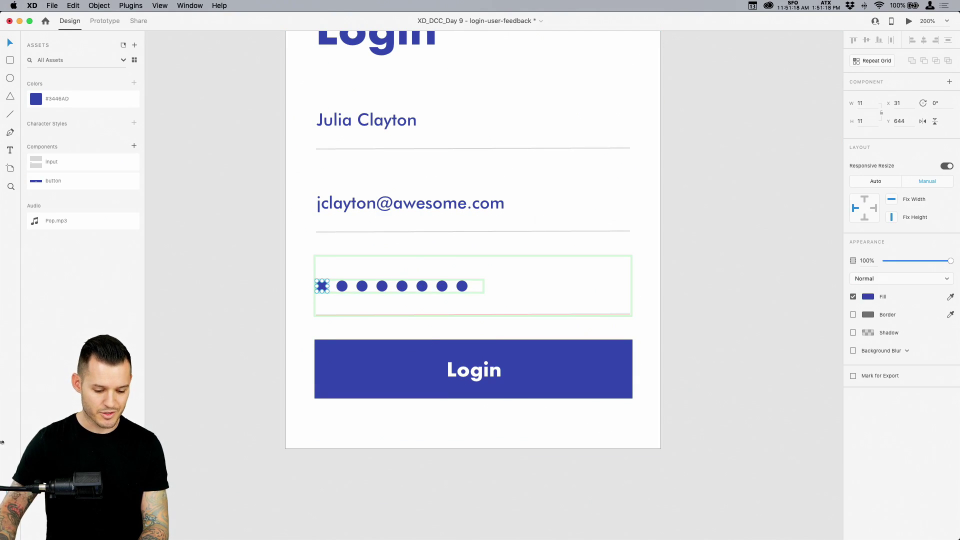
key(super+y)
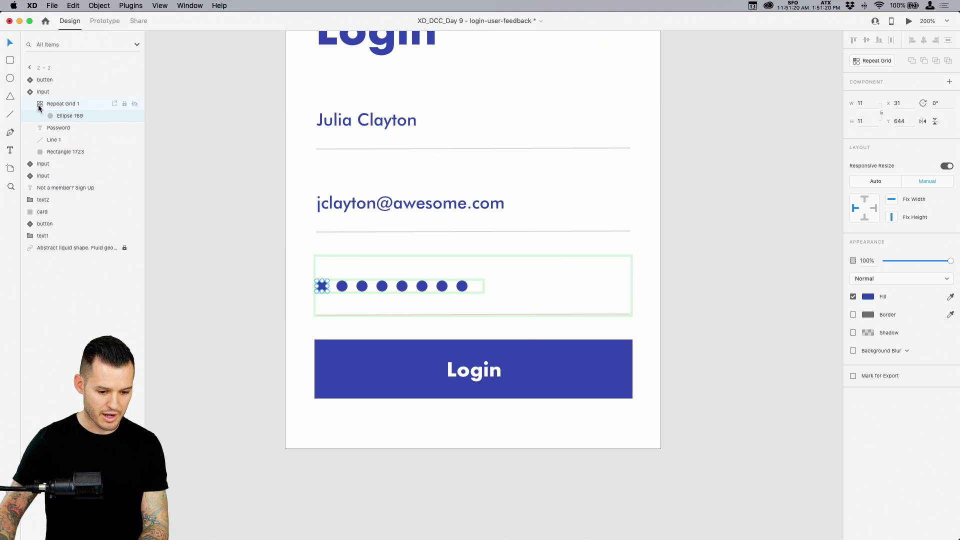
click(869, 297)
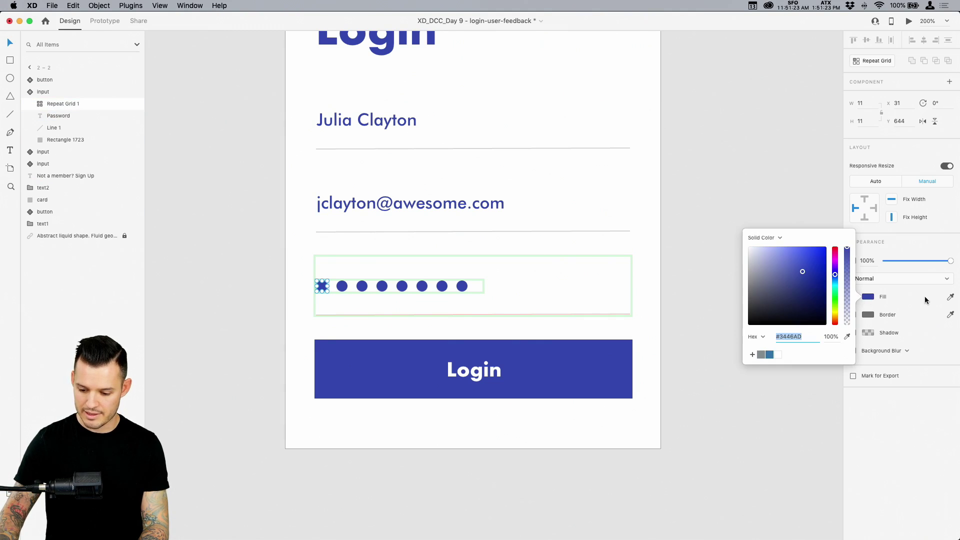
click(951, 297)
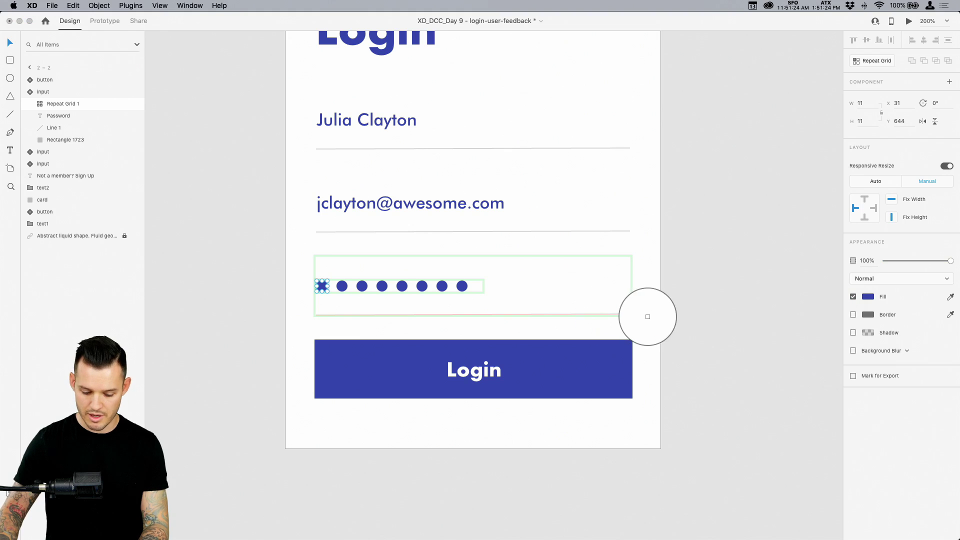
click(650, 315)
click(712, 311)
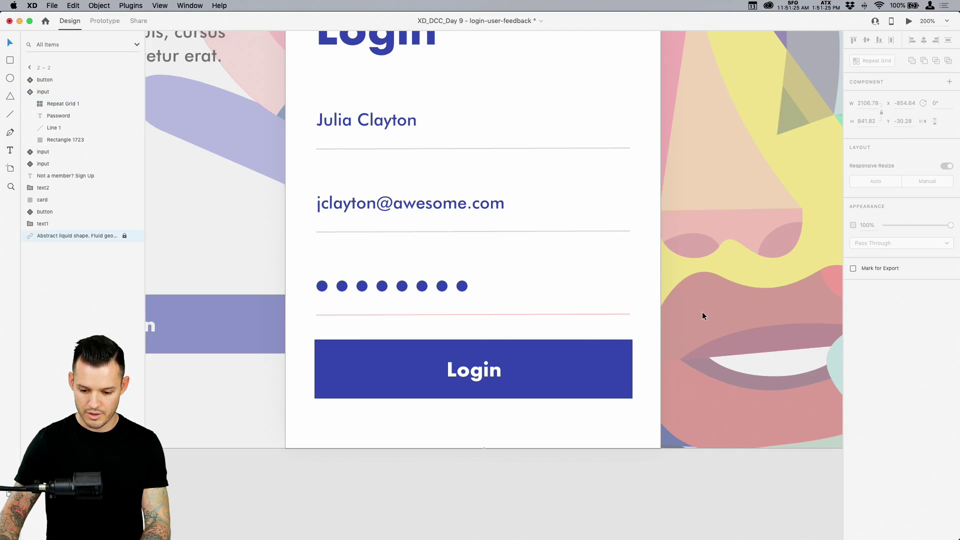
Save the password underline's red #FC564A as a document colour in Assets
click(613, 314)
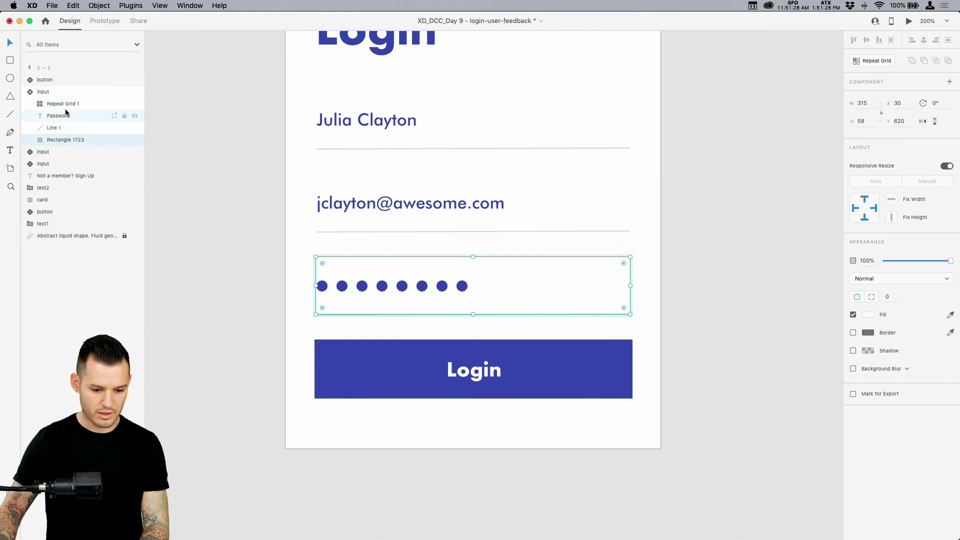
click(53, 128)
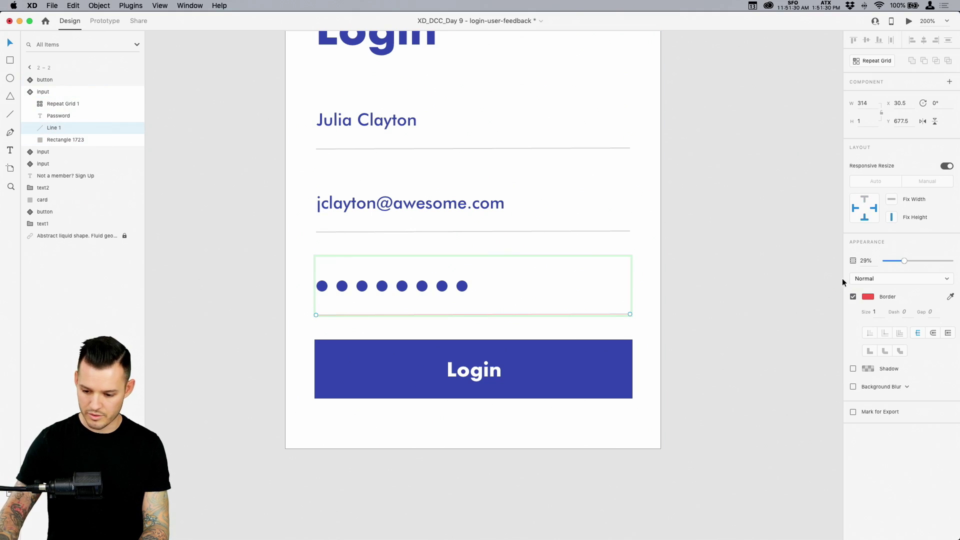
key(super+shift+c)
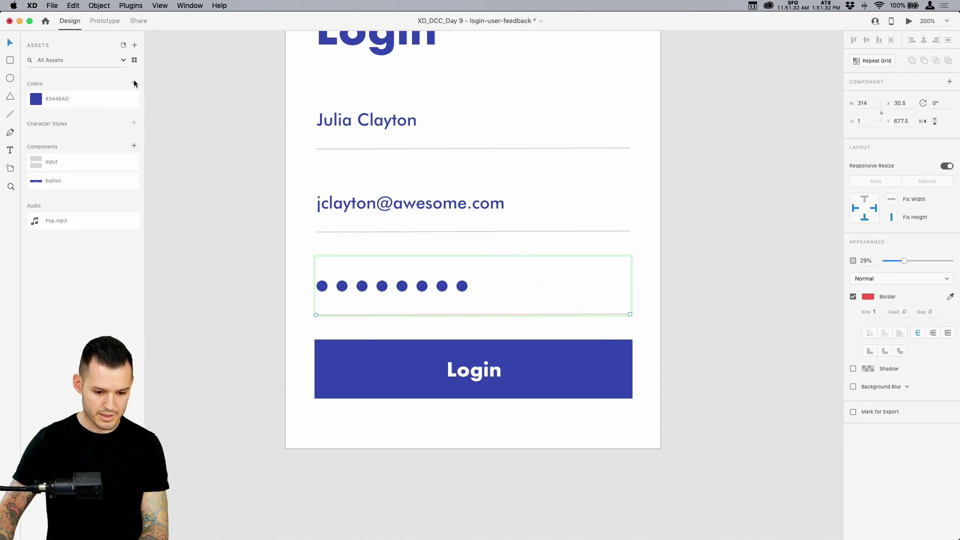
click(134, 84)
click(734, 321)
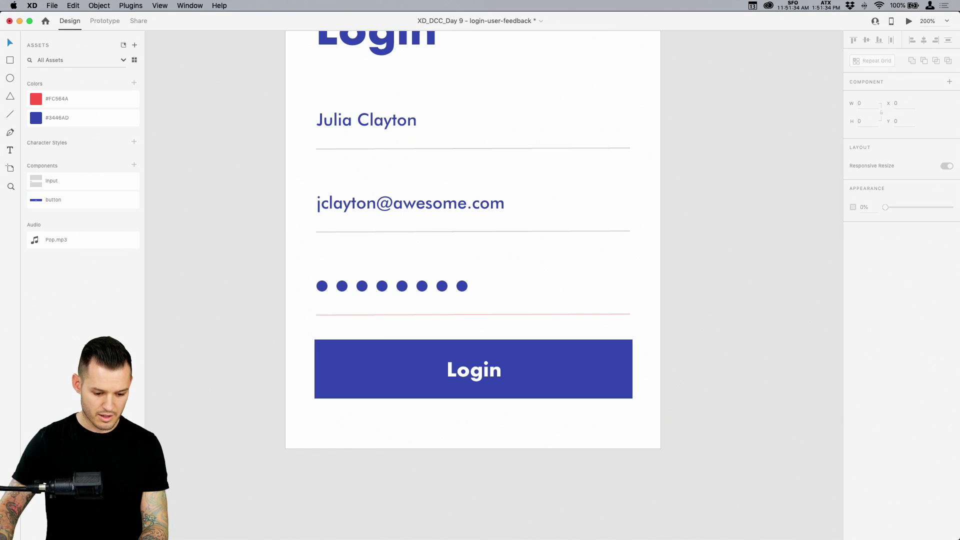
key(super+y)
Fill the password field's Repeat Grid dots with the saved #FC564A red and save the document
click(383, 301)
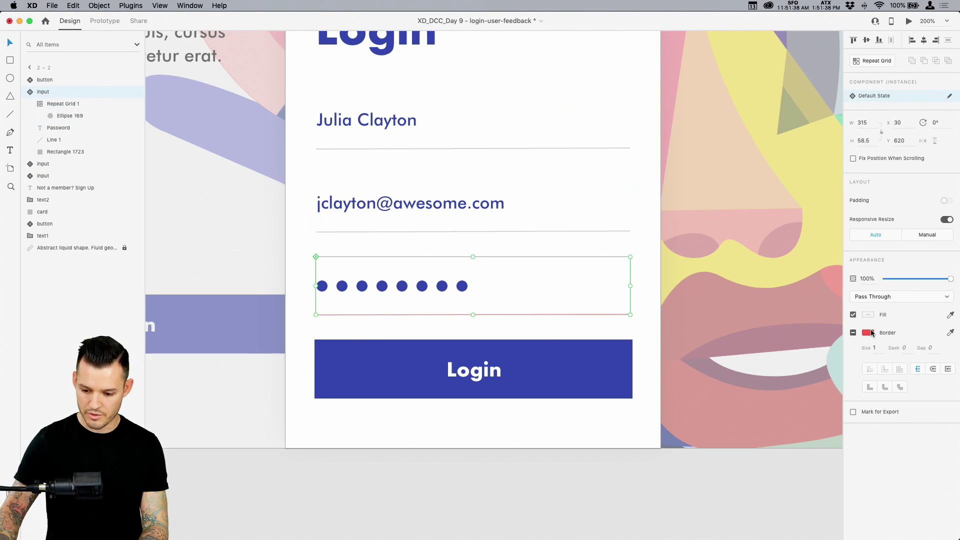
click(48, 104)
key(super+shift+y)
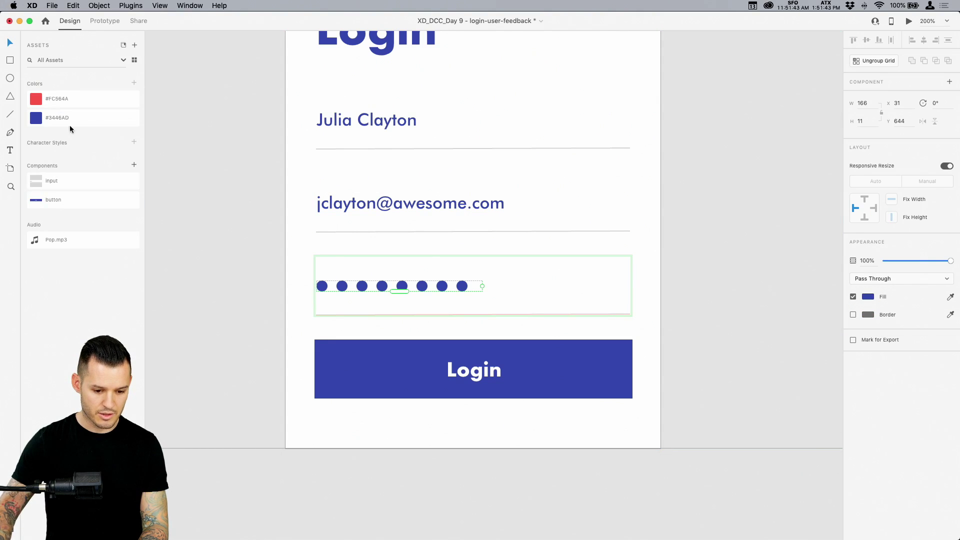
click(77, 103)
click(234, 247)
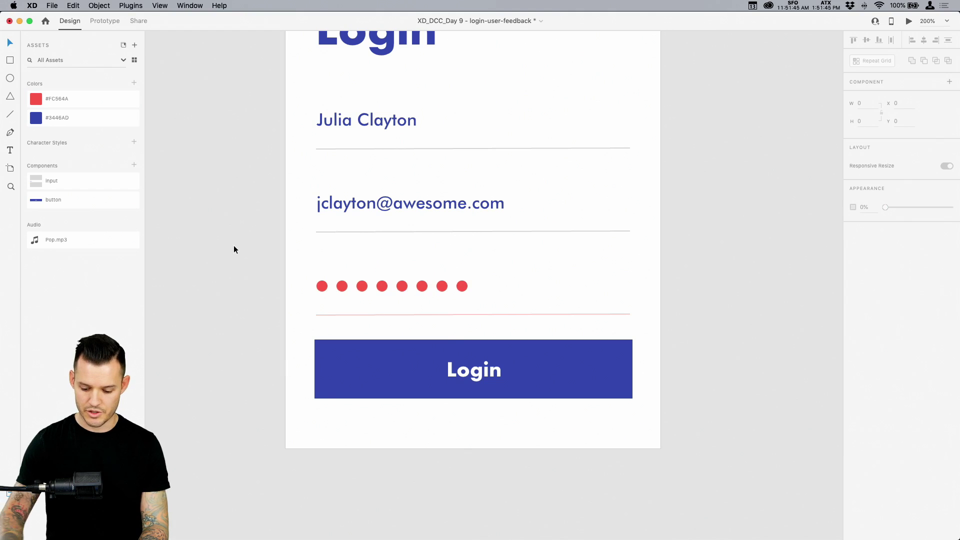
key(super+minus)
key(super+s)
scroll(643, 251, up, 2)
scroll(643, 252, right, 2)
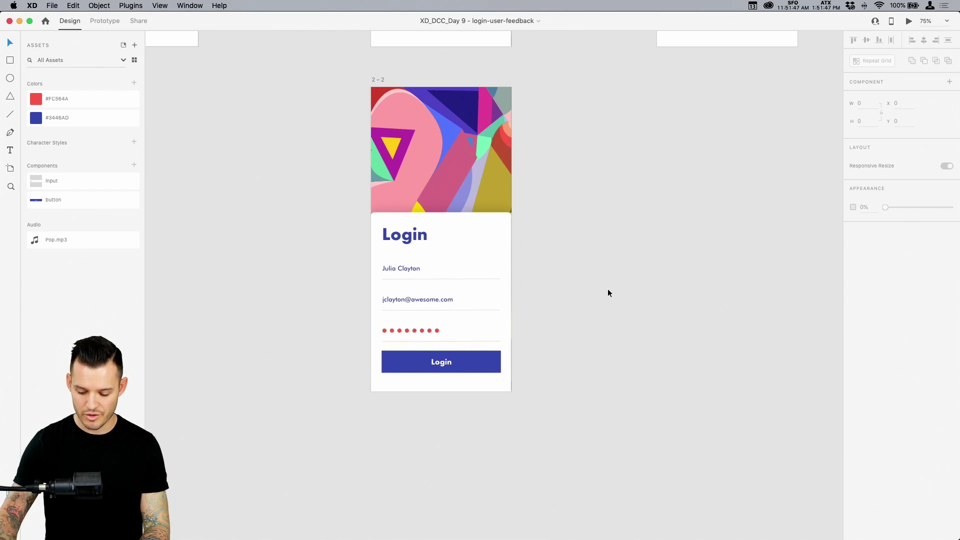
key(super+2)
scroll(688, 176, down, 3)
scroll(688, 176, left, 2)
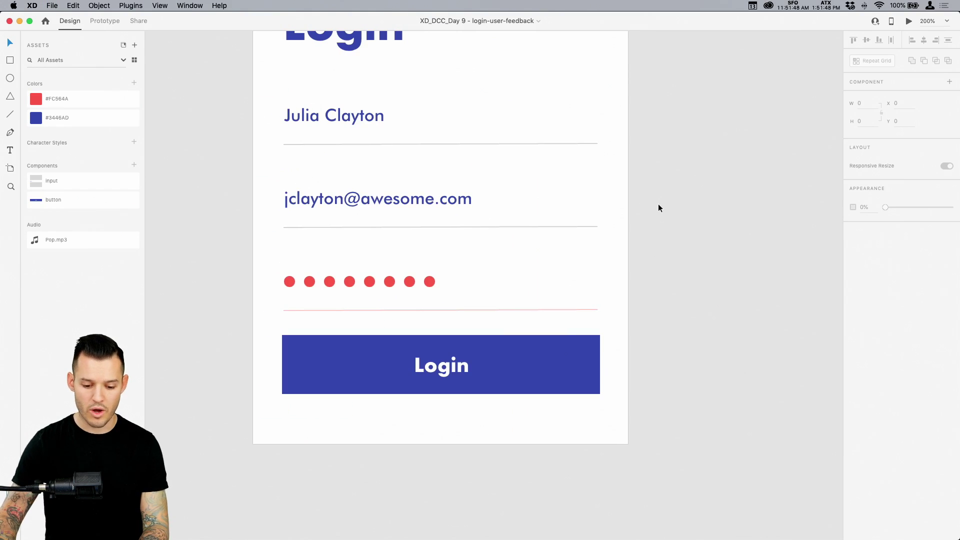
Paste a copy of the email text above the password dots, styled 13 Book Italic in red
click(437, 206)
click(401, 285)
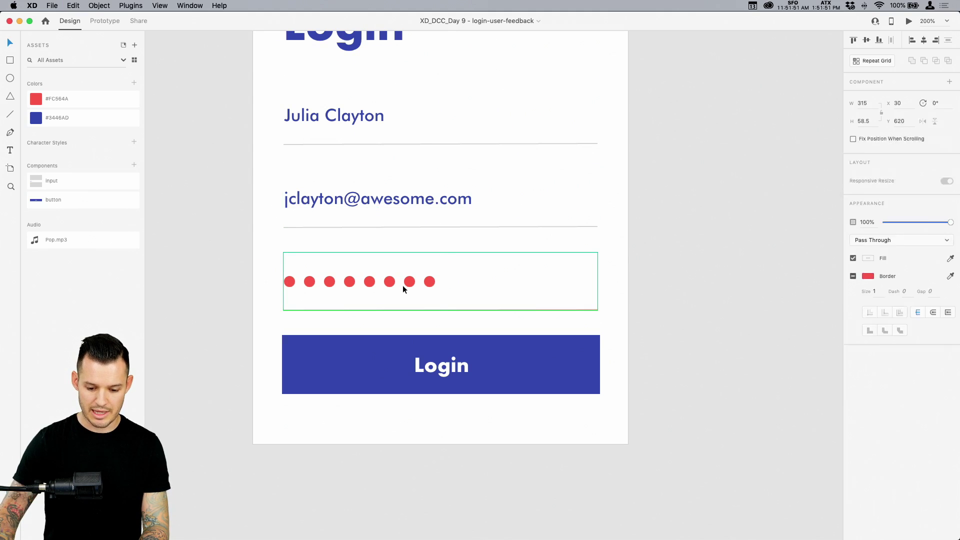
key(super+v)
drag(401, 201, 541, 261)
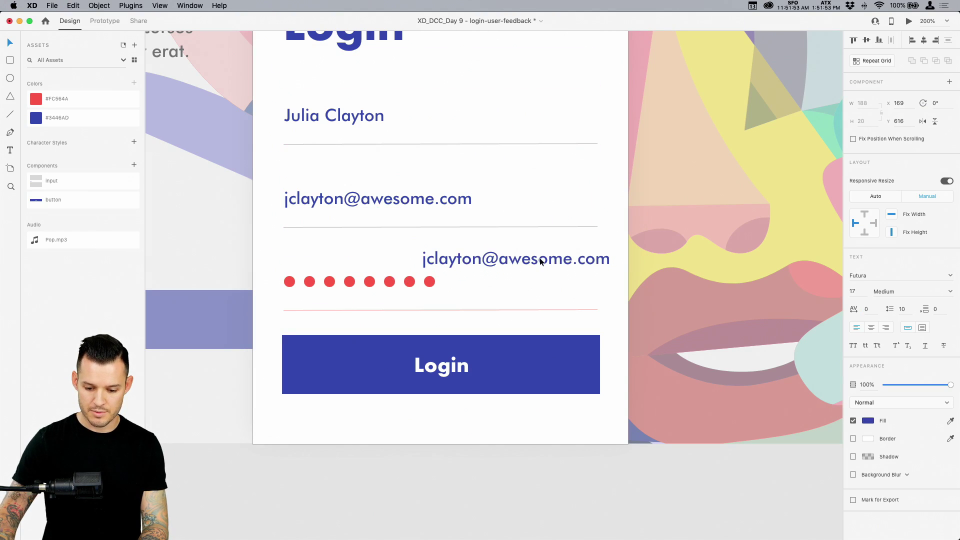
click(856, 292)
key(Down)
key(Down)
key(Down)
key(Down)
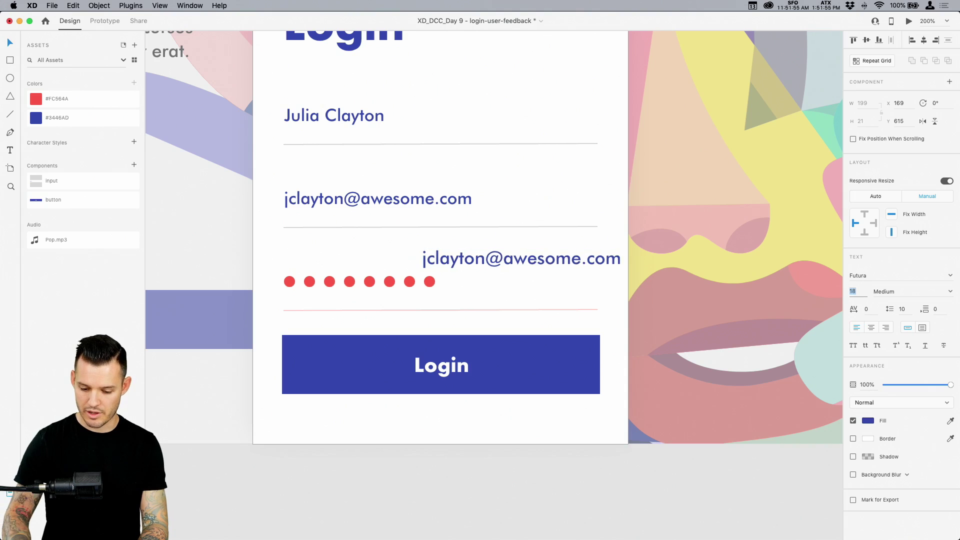
click(950, 293)
click(900, 331)
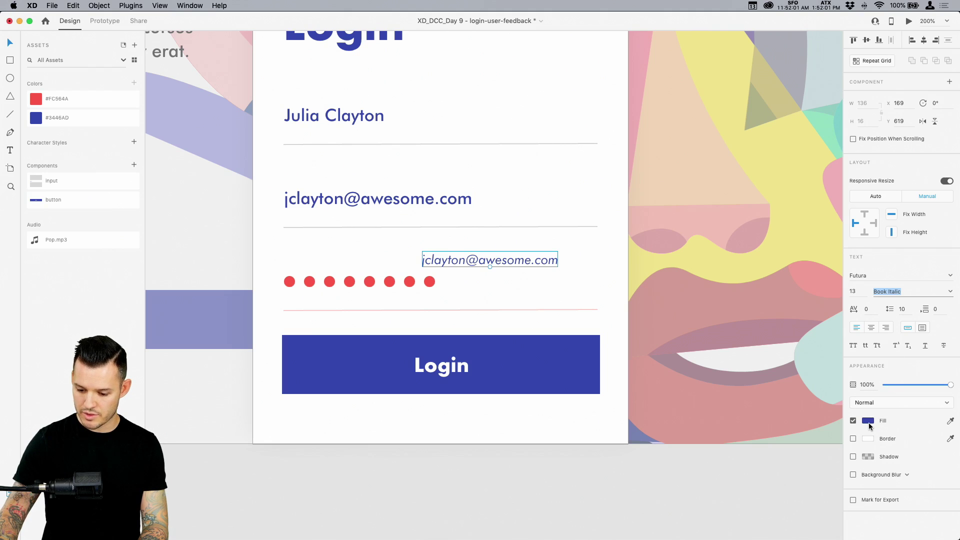
click(950, 421)
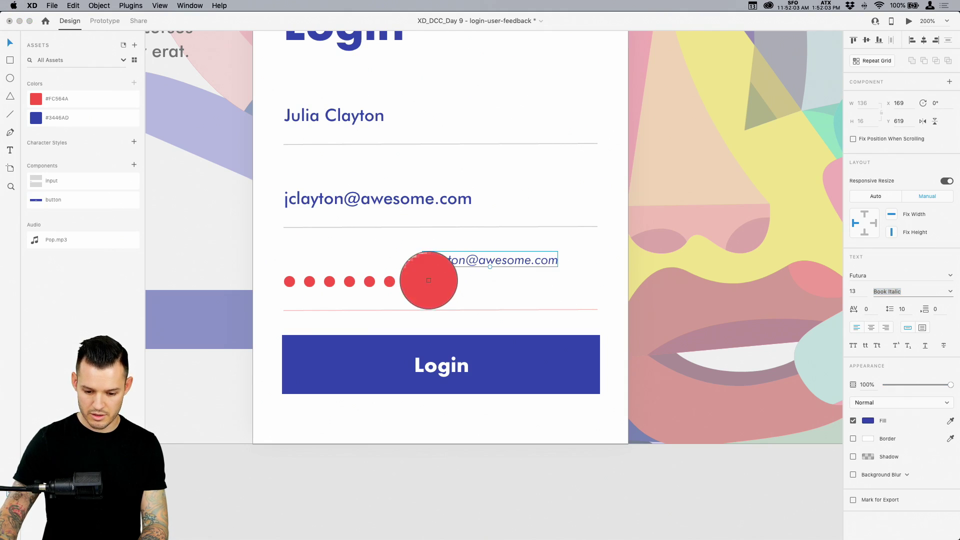
click(429, 281)
Change the copied text to 'This password is incorrect' and left-align it with the field
double_click(495, 262)
text(This)
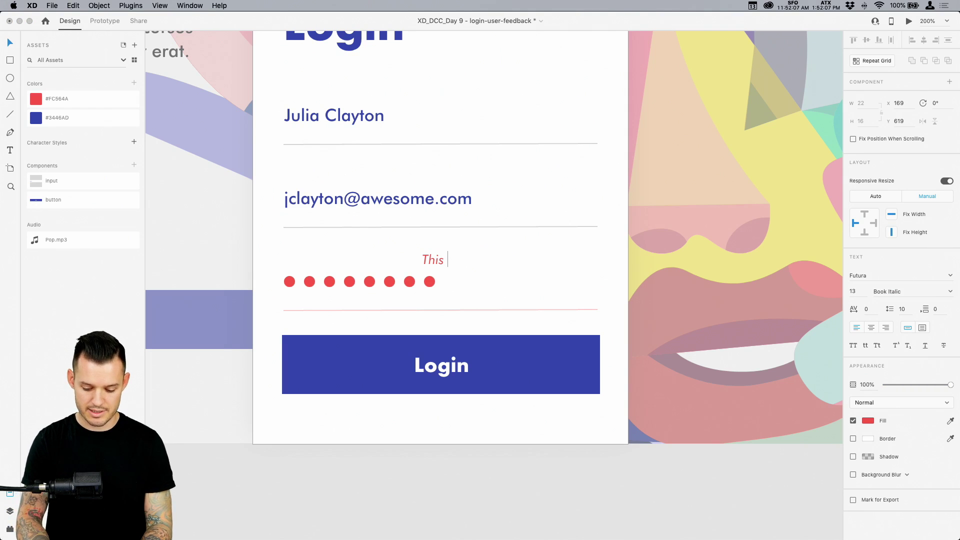
text( password is )
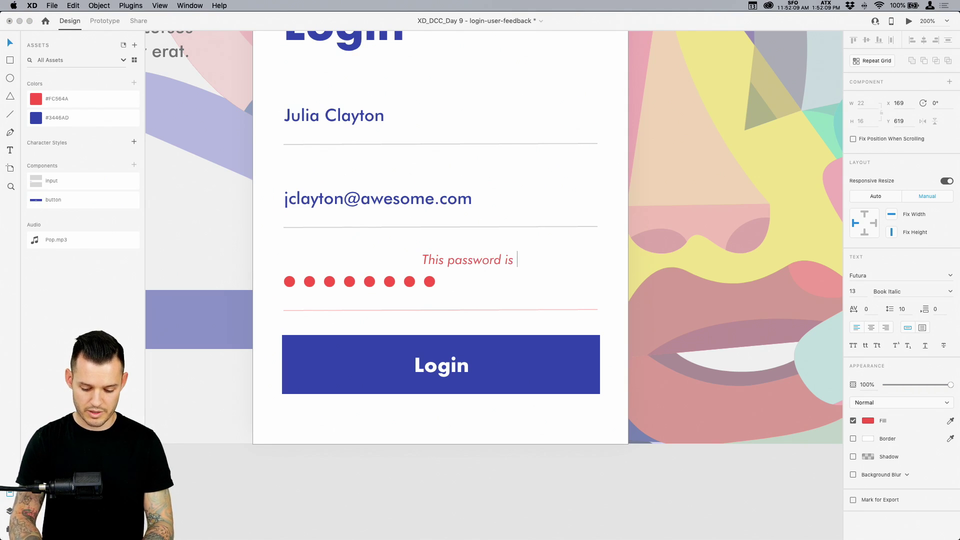
text(incorrect)
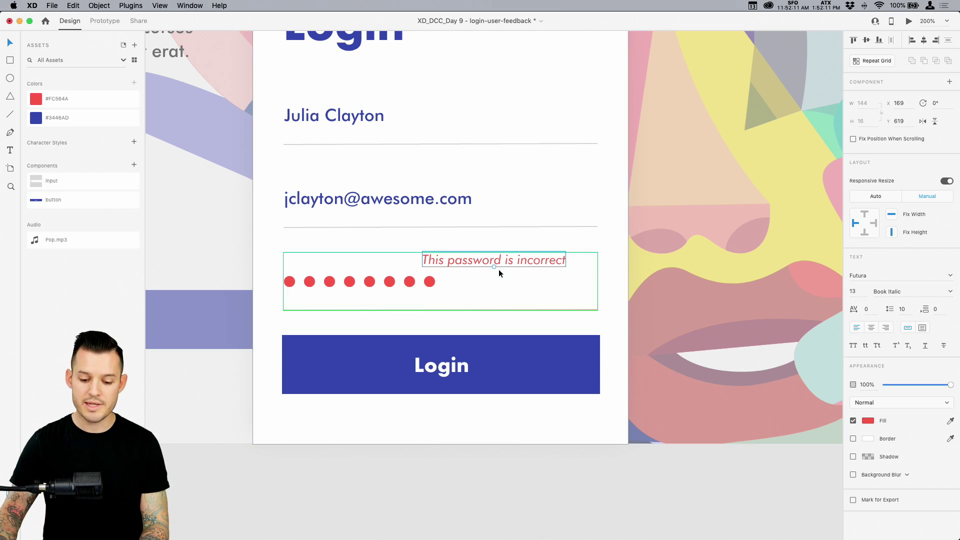
drag(507, 261, 369, 256)
click(532, 465)
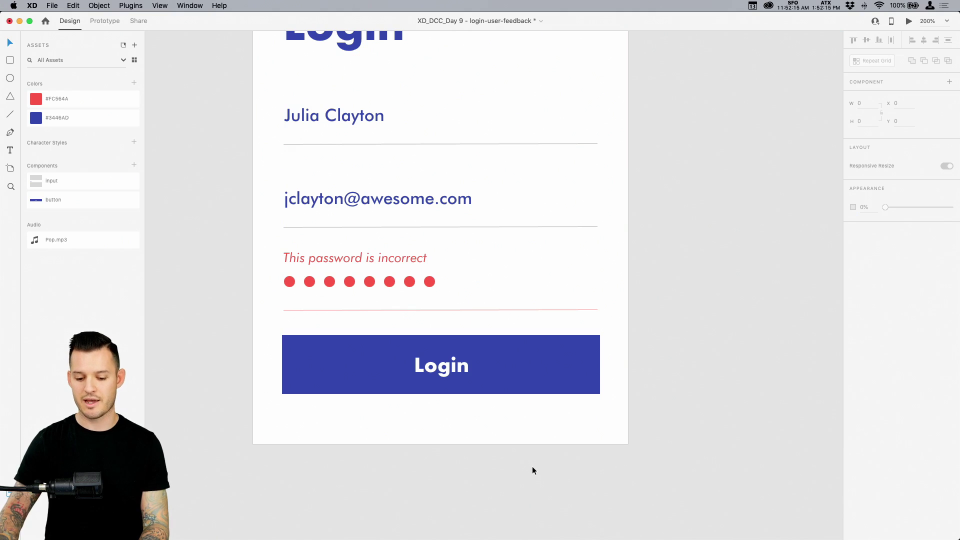
Copy the Name, Email and Password inputs from artboard 2
key(super+1)
scroll(569, 352, up, 3)
drag(570, 351, 567, 355)
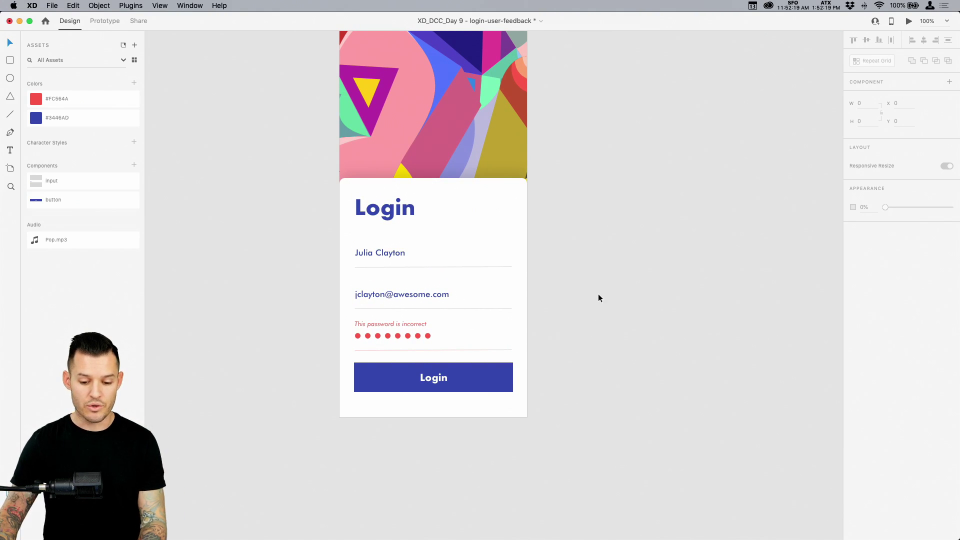
key(super+minus)
key(super+minus)
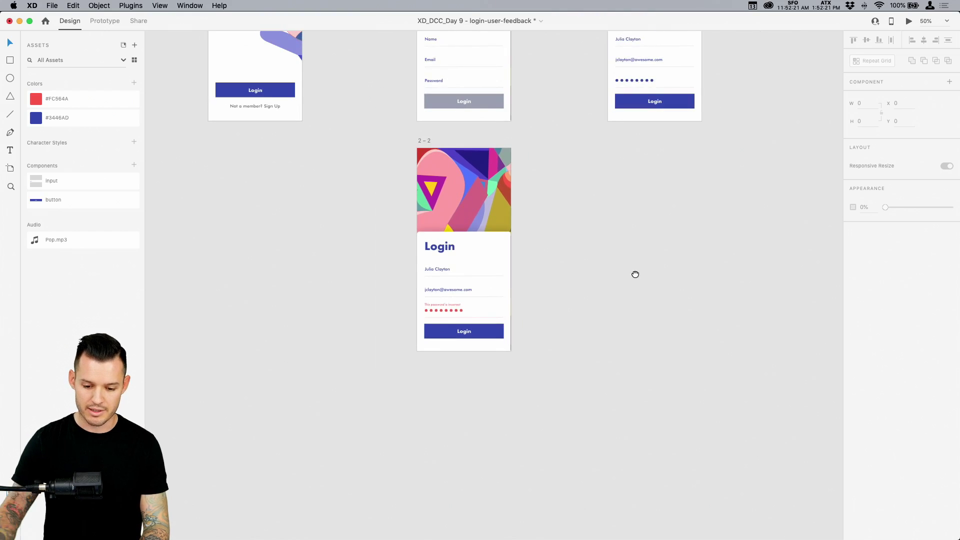
scroll(635, 275, up, 5)
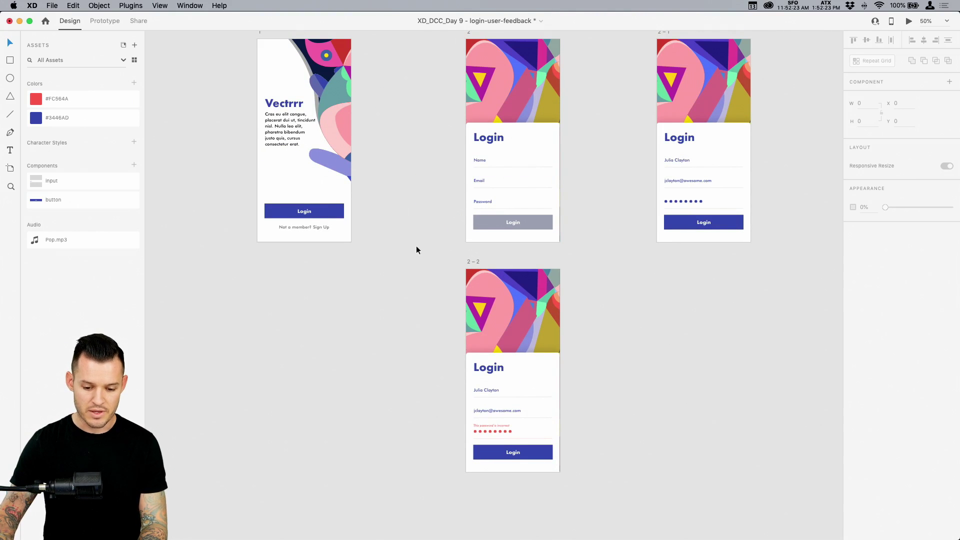
click(500, 203)
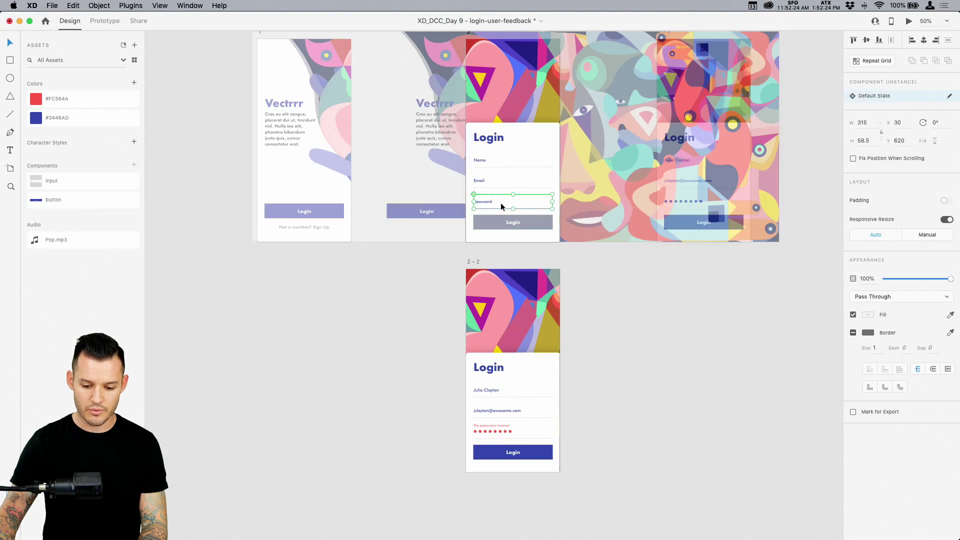
shift+click(496, 176)
shift+click(491, 160)
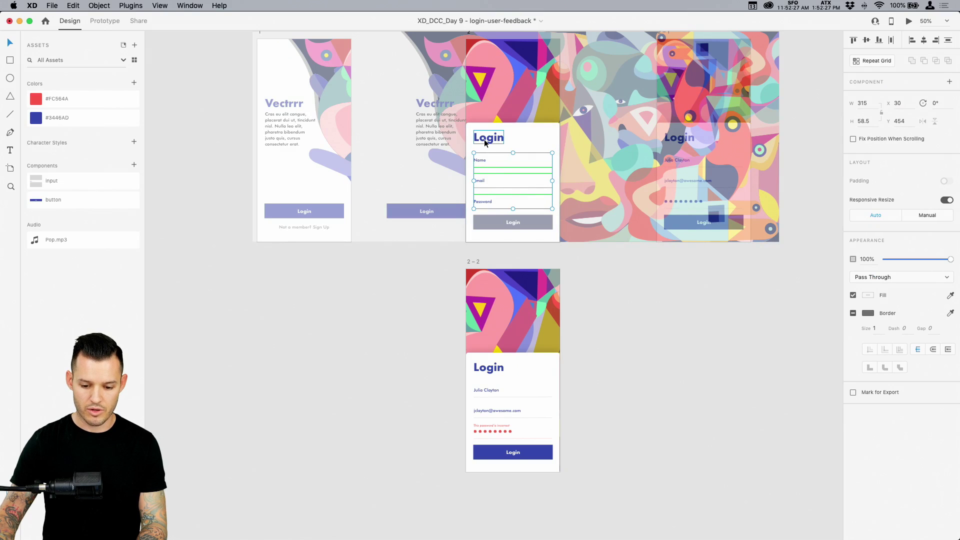
key(super+c)
click(269, 277)
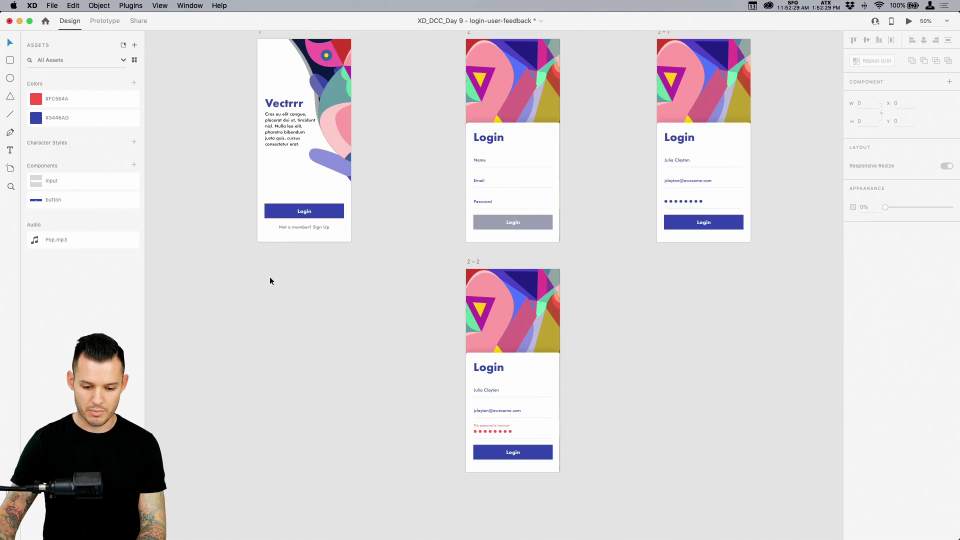
Paste the three inputs onto artboard 1 and position them, then remove the pasted form again
drag(215, 279, 386, 86)
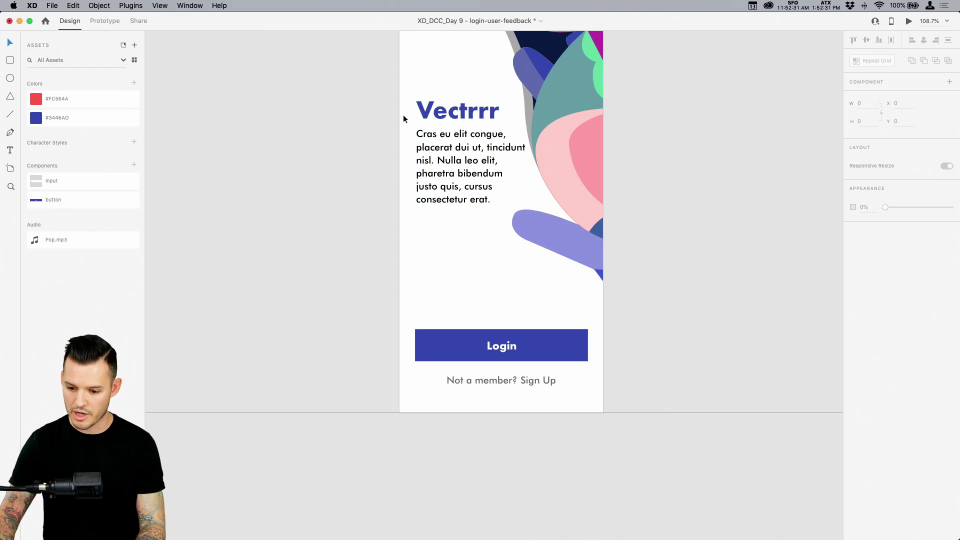
key(super+v)
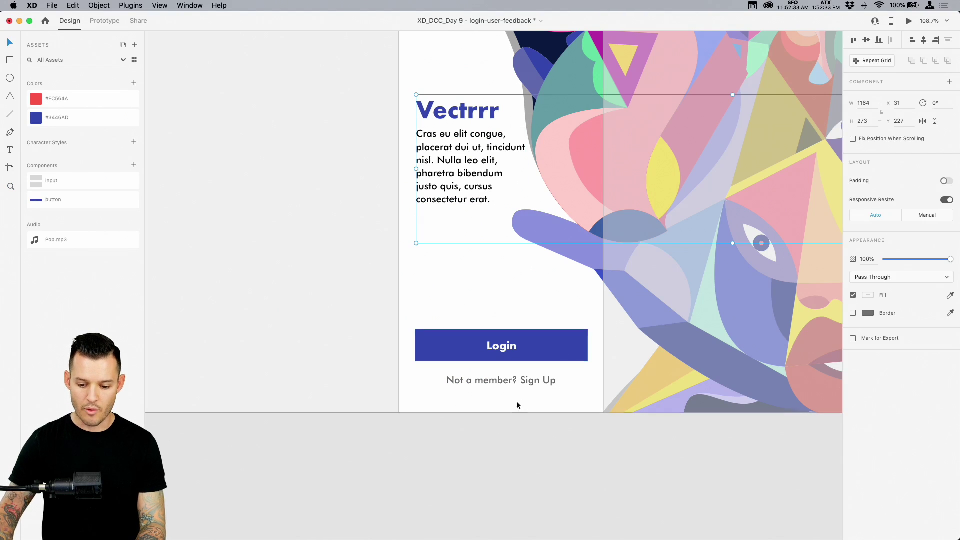
key(super+z)
key(super+shift+z)
key(super+v)
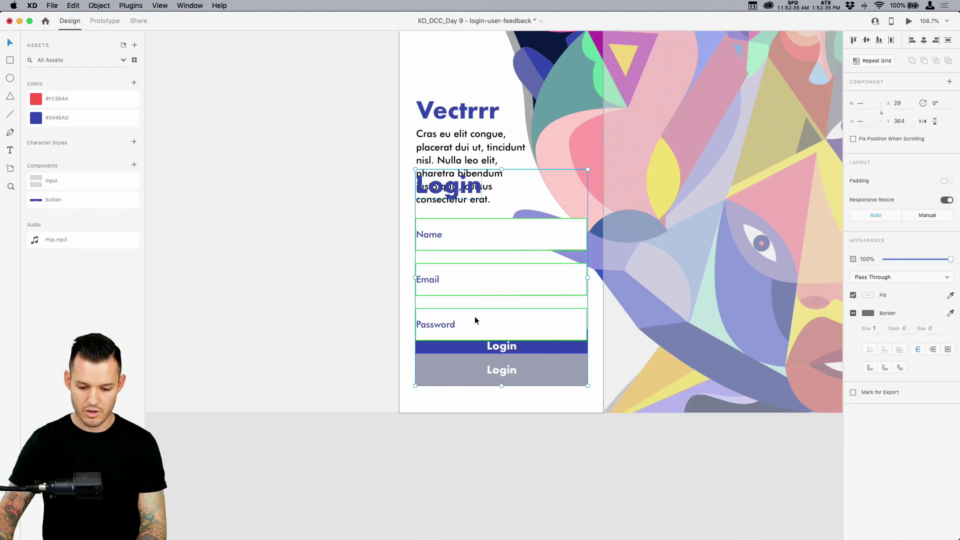
key(super+minus)
drag(482, 321, 294, 304)
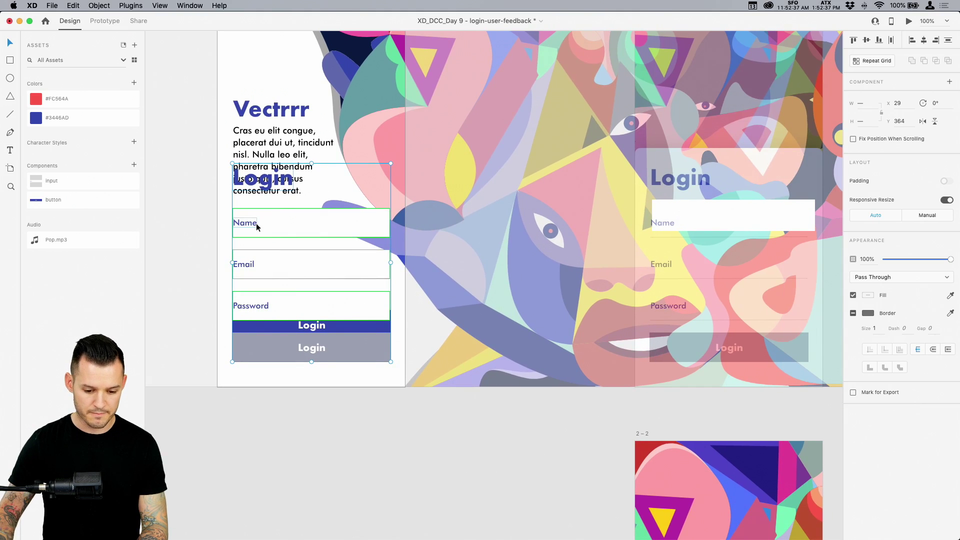
drag(256, 223, 415, 227)
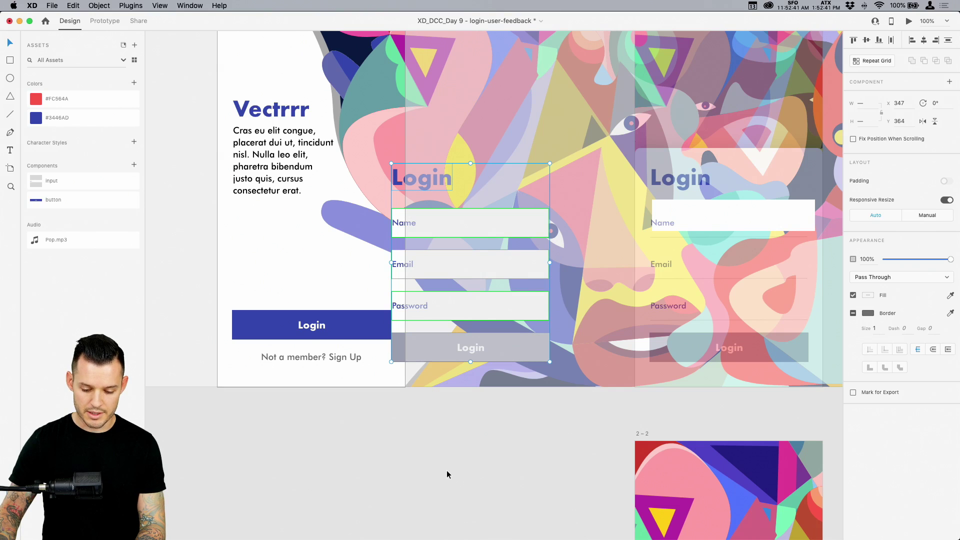
key(super+z)
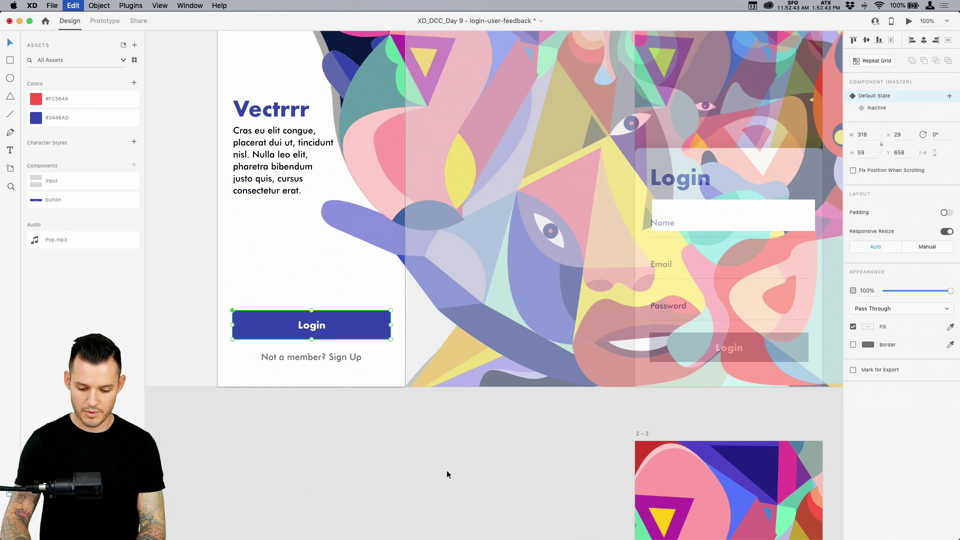
key(super+minus)
Group the Login title, Name, Email and Password fields and Login button on artboard 2
key(super+3)
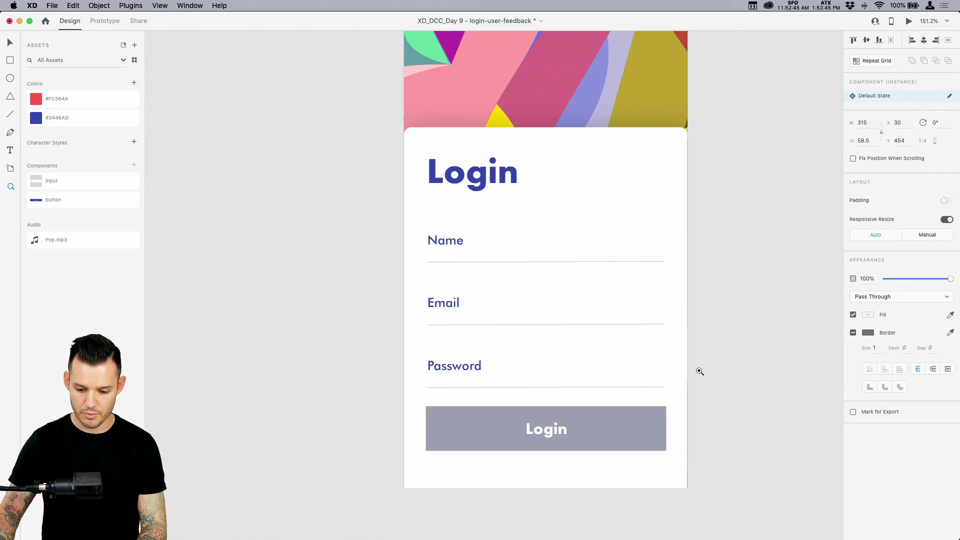
click(569, 246)
shift+click(500, 175)
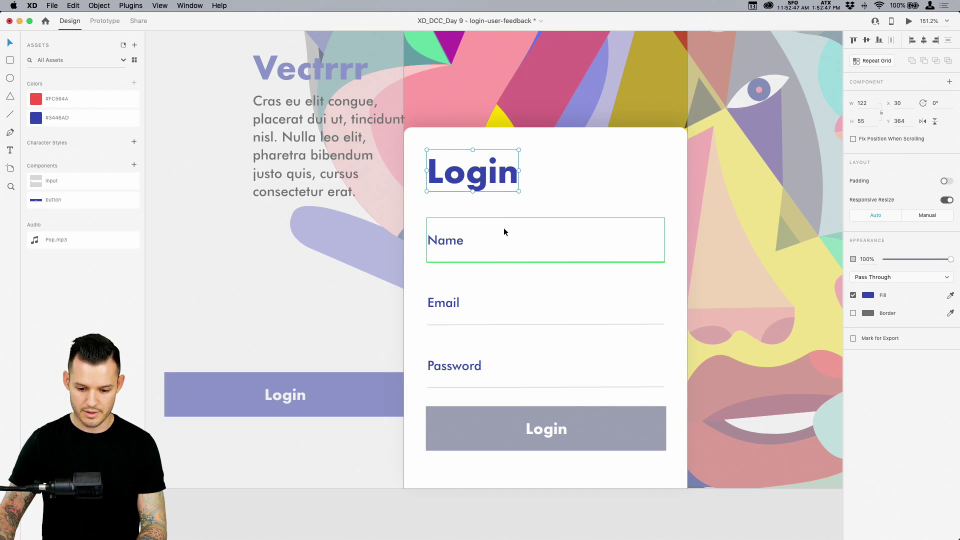
shift+click(502, 311)
shift+click(495, 368)
shift+click(499, 415)
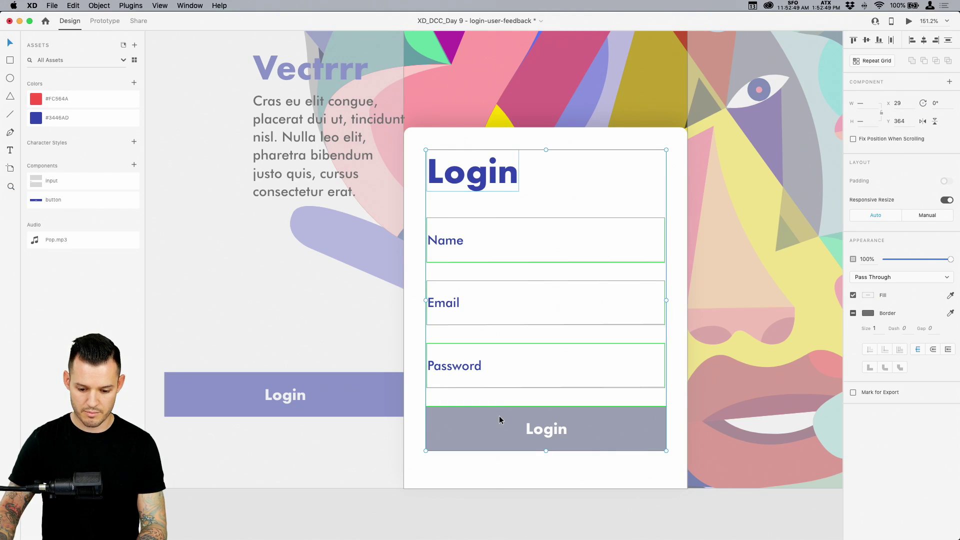
key(super+g)
Rename the new group layer to 'form'
key(super+y)
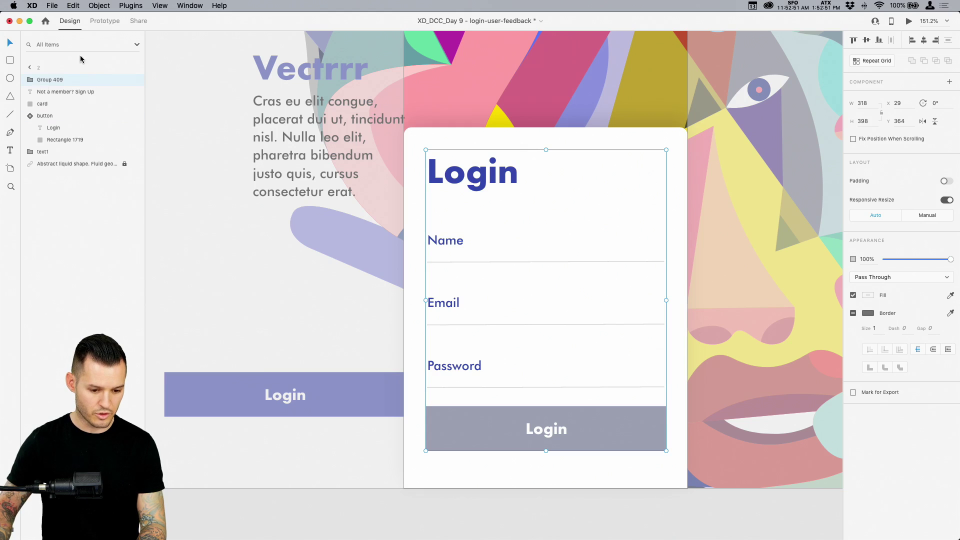
double_click(52, 80)
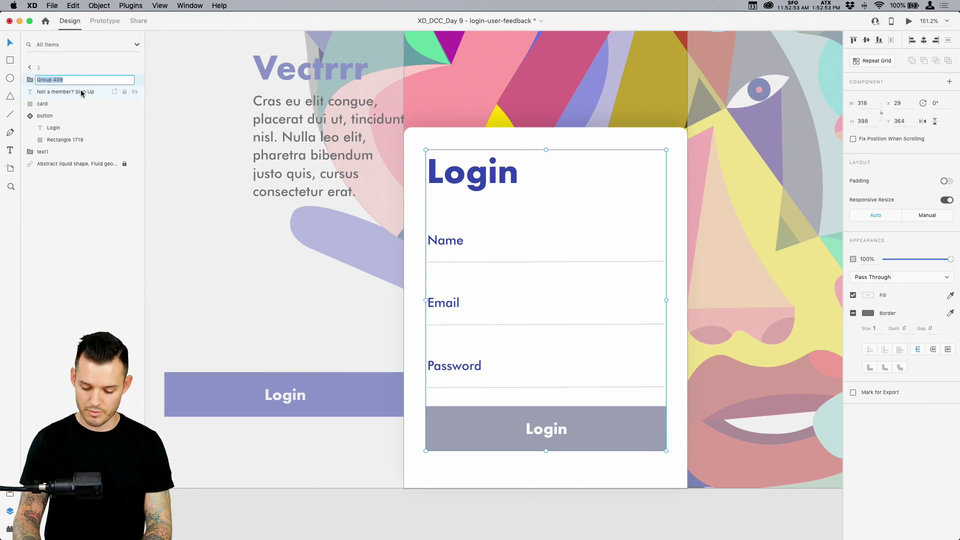
text(login)
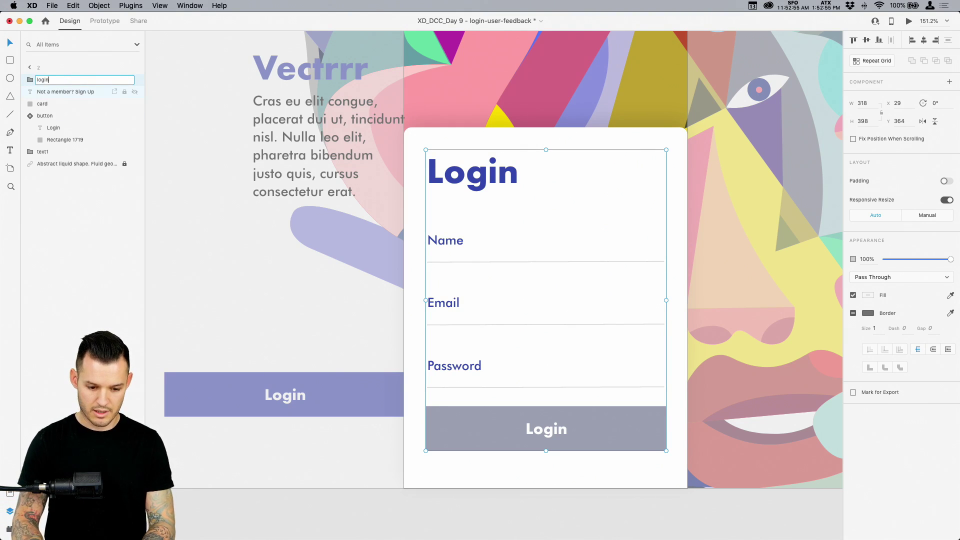
key(super+a)
text(form)
key(Return)
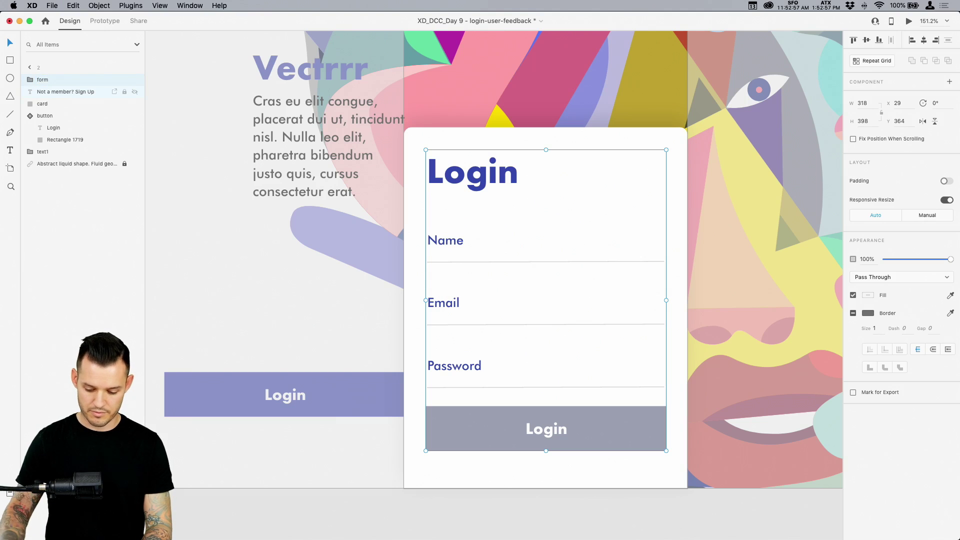
key(super+minus)
key(super+minus)
key(super+minus)
click(256, 459)
scroll(369, 435, left, 4)
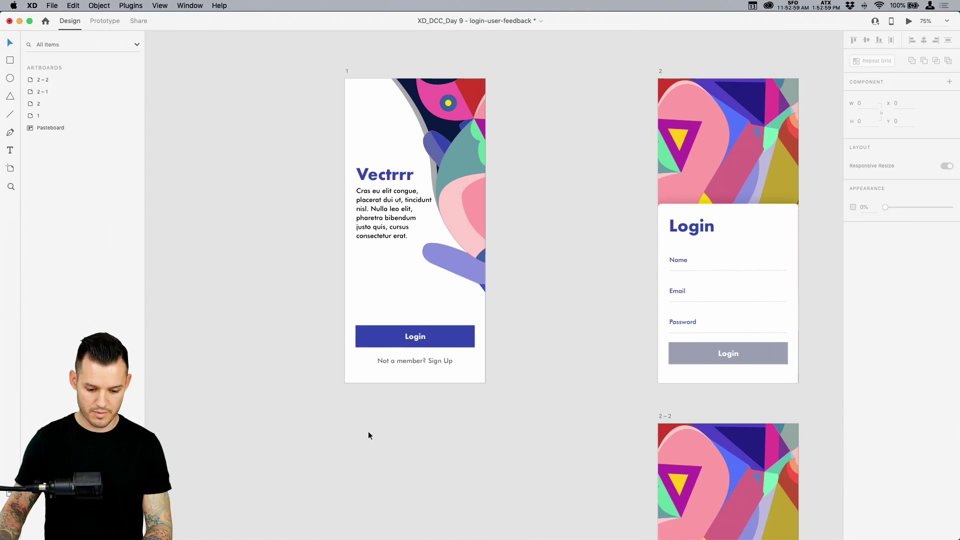
Paste the copied form group onto the lower part of artboard 1
drag(326, 450, 536, 275)
click(475, 257)
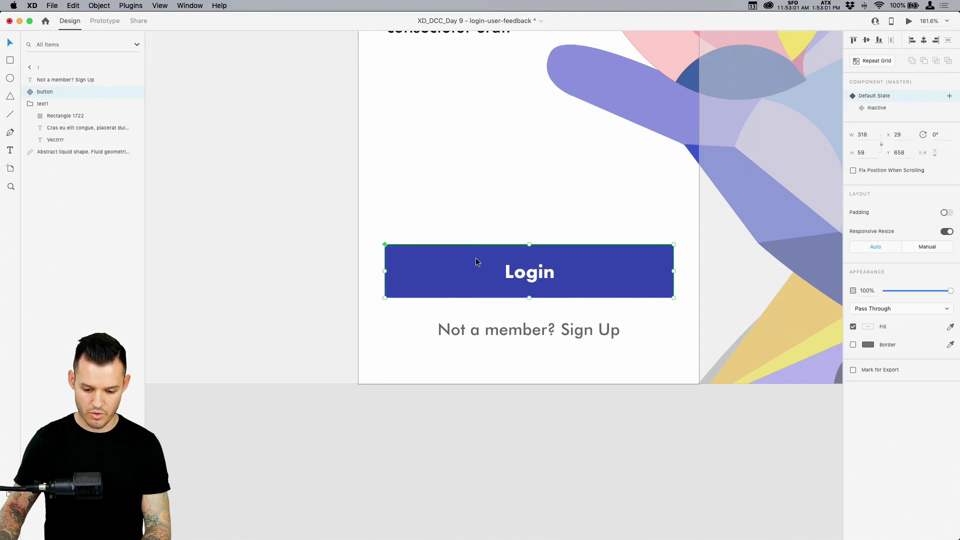
key(super+v)
scroll(461, 298, down, 5)
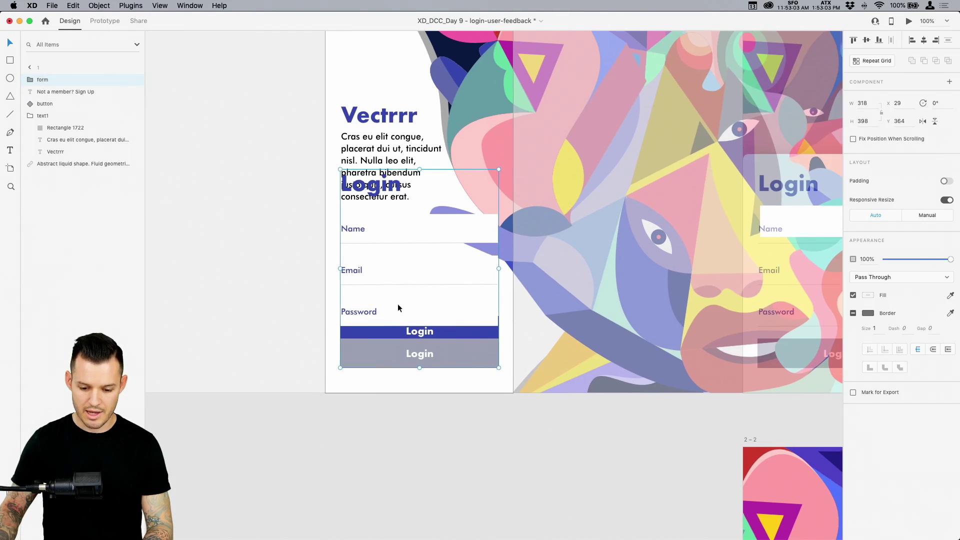
double_click(373, 233)
Stagger the form pieces by shifting the heading, Name, Email, Password fields and grey Login button left
drag(375, 195, 326, 195)
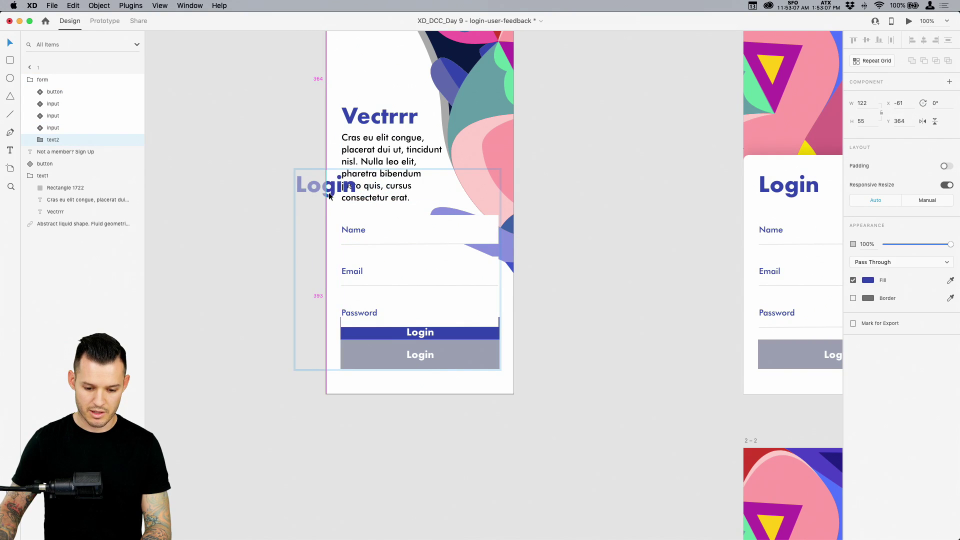
drag(401, 240, 350, 241)
shift+click(380, 274)
drag(380, 275, 341, 314)
shift+click(383, 314)
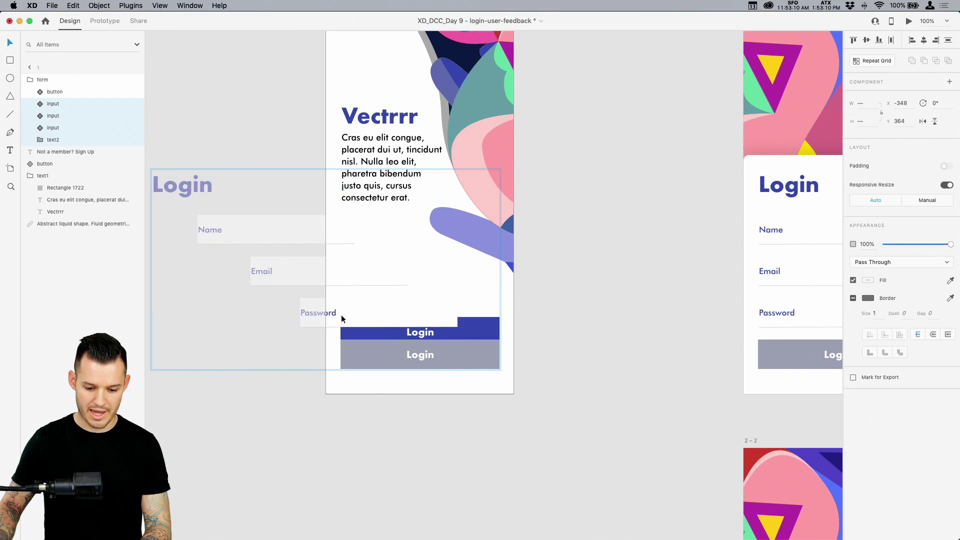
shift+click(403, 347)
drag(403, 348, 389, 349)
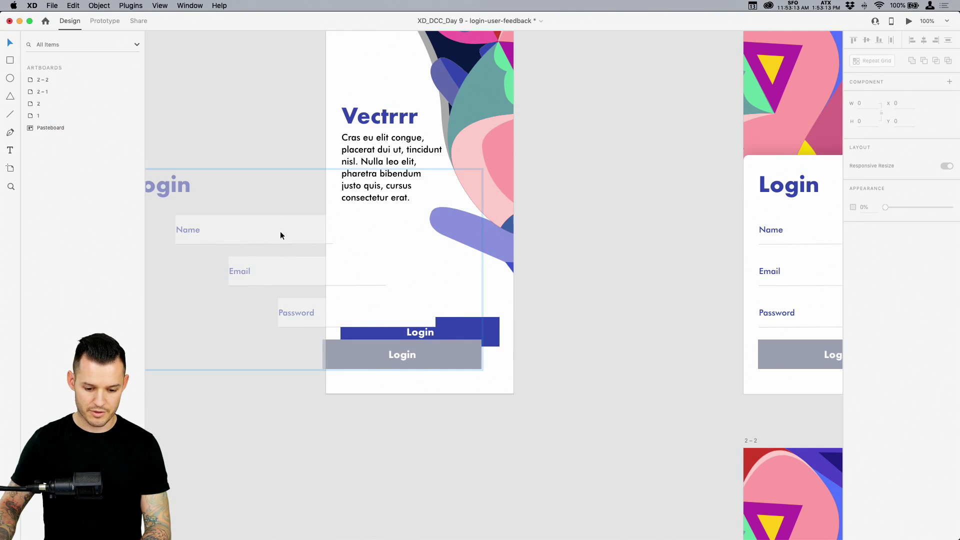
drag(280, 232, 474, 246)
click(409, 442)
Move the form group right past the artboard edge and set its opacity to 0%
drag(369, 319, 746, 318)
drag(951, 259, 857, 263)
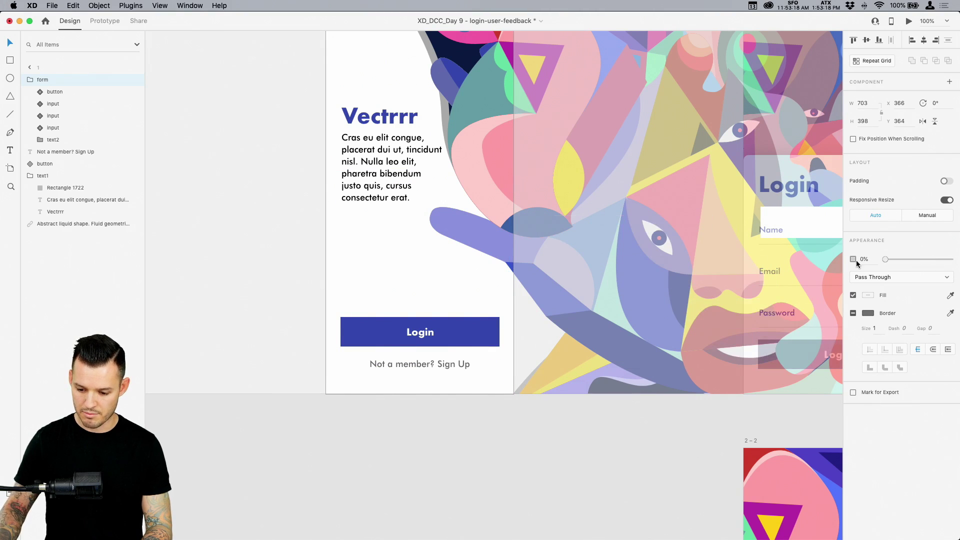
click(515, 472)
key(super+minus)
key(ctrl+Tab)
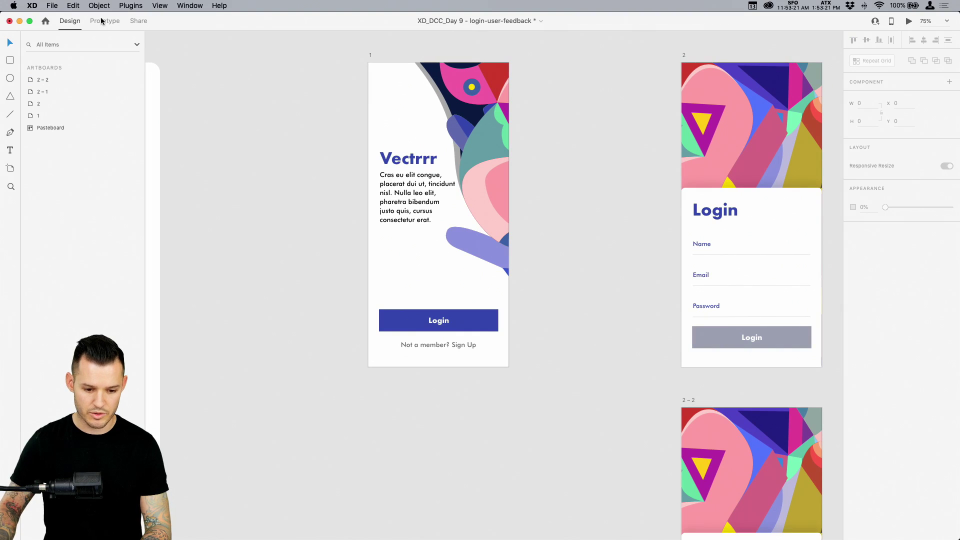
Give artboard 1 an interaction with artboard 2 as its destination
click(370, 56)
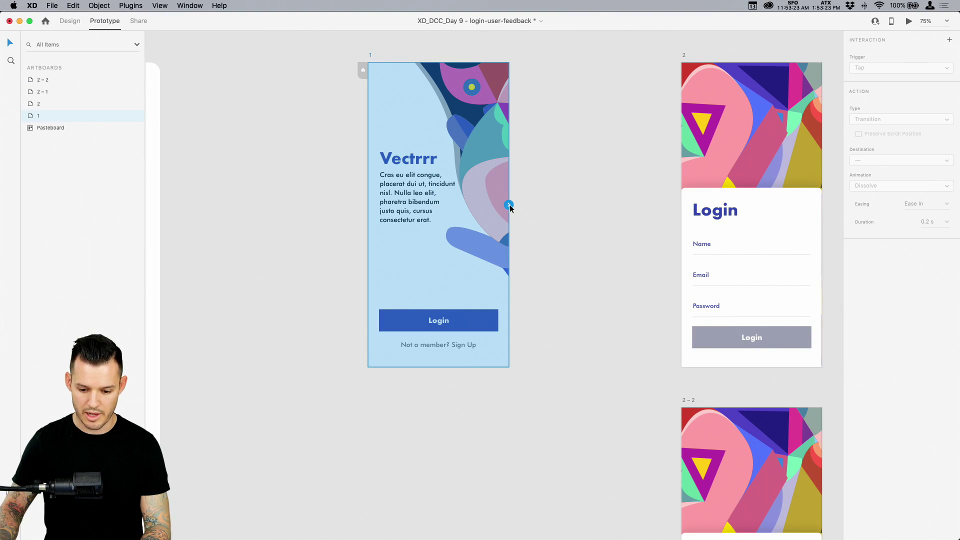
drag(510, 206, 692, 125)
scroll(574, 114, right, 3)
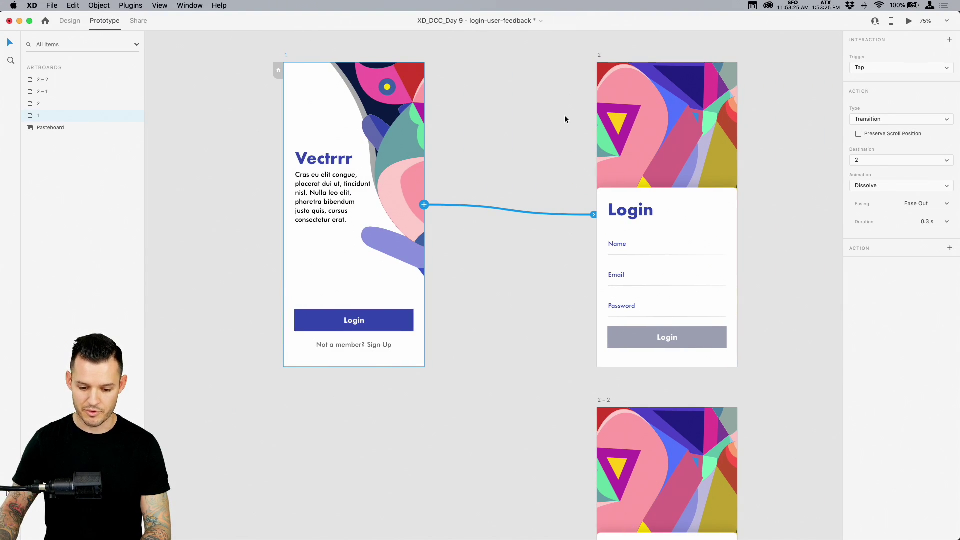
click(881, 68)
click(870, 76)
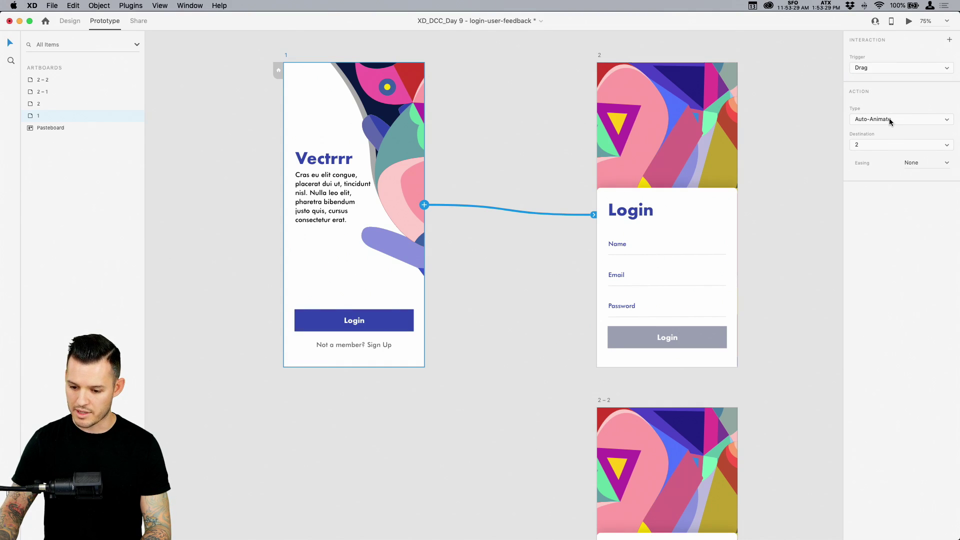
click(887, 146)
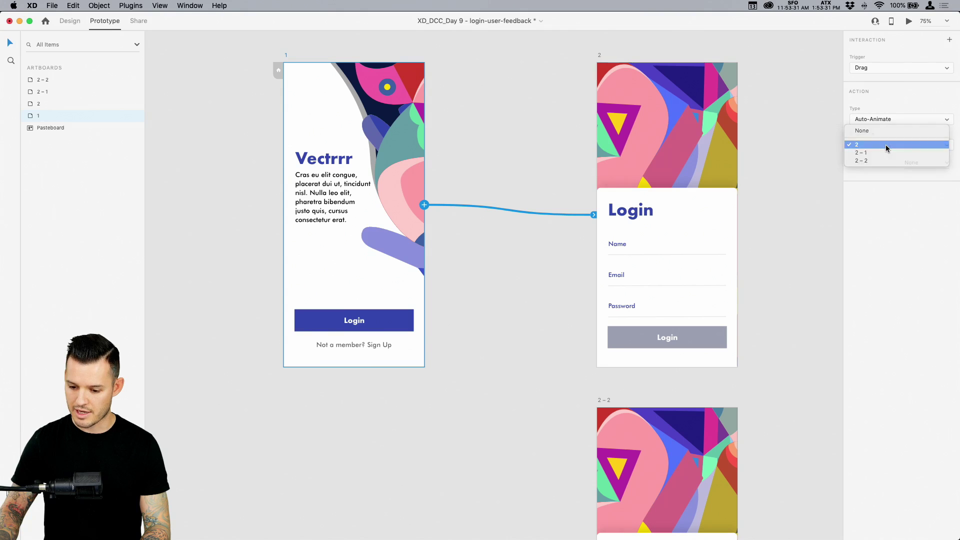
click(887, 145)
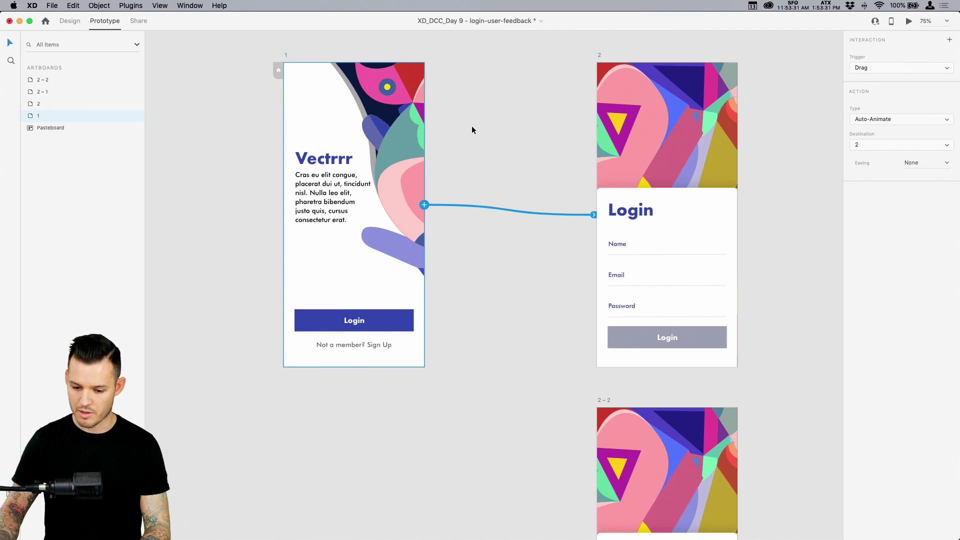
Link the Login button to artboard 2 on Tap with Ease In-Out easing
click(367, 328)
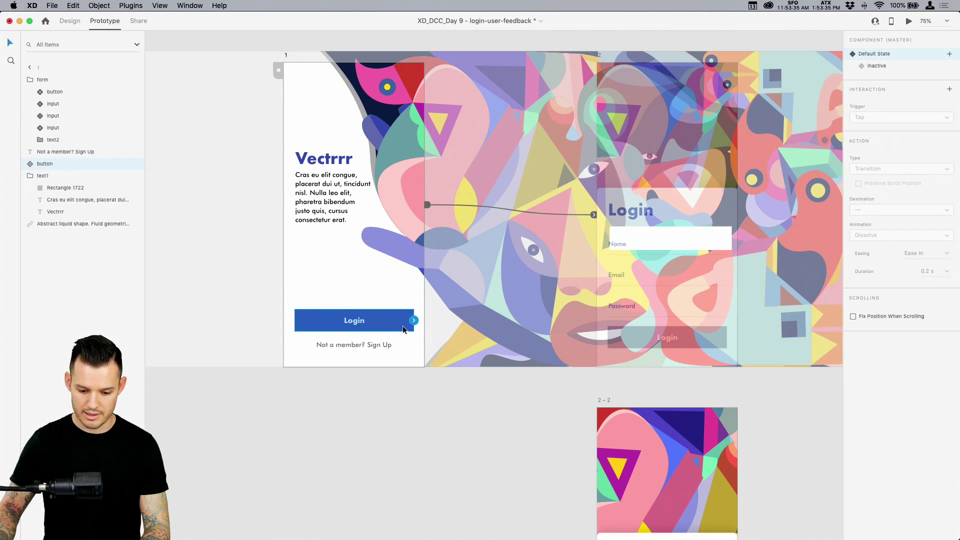
drag(415, 321, 635, 210)
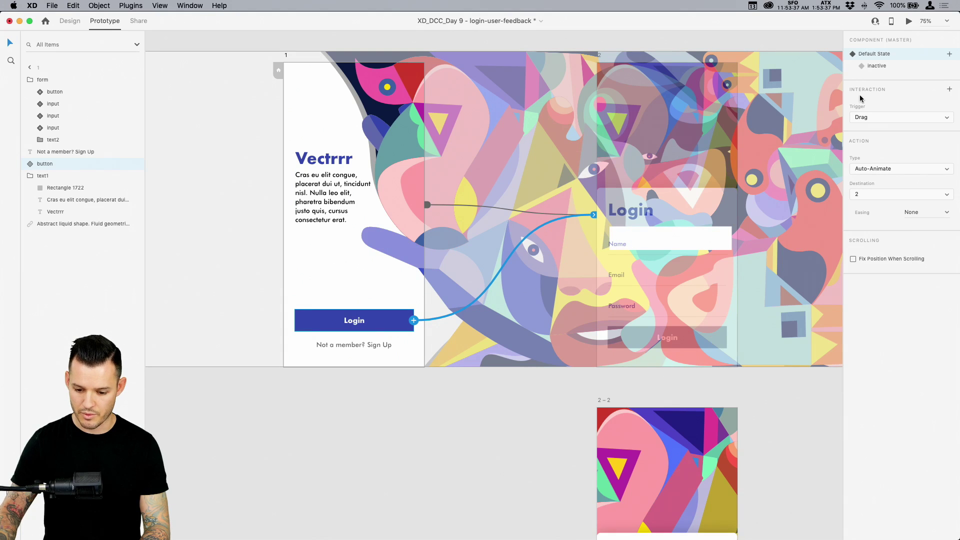
click(893, 119)
click(885, 111)
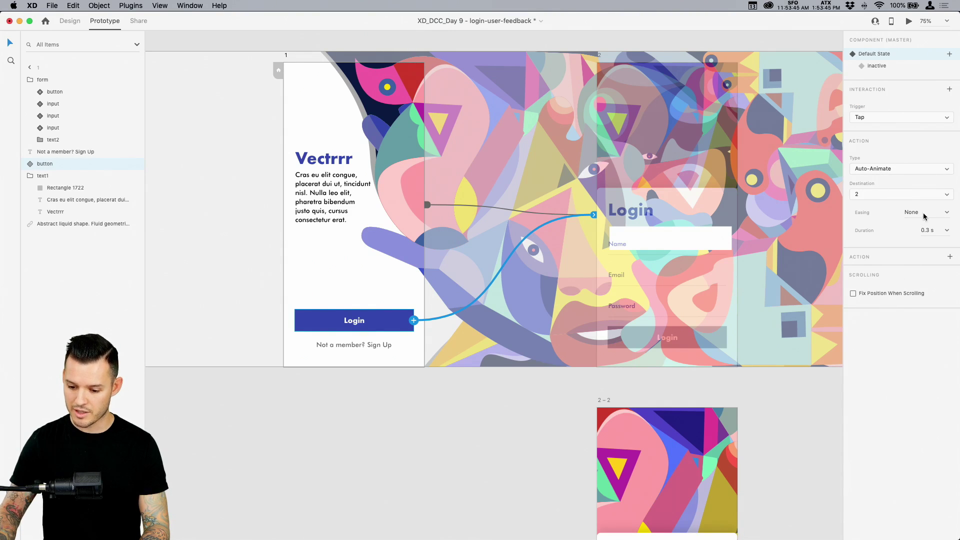
click(945, 213)
click(931, 250)
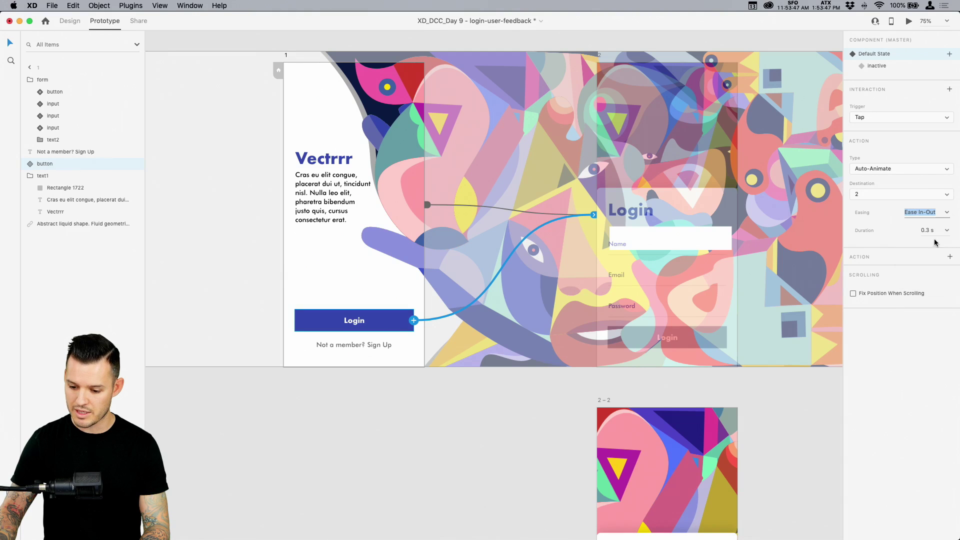
drag(929, 231, 942, 240)
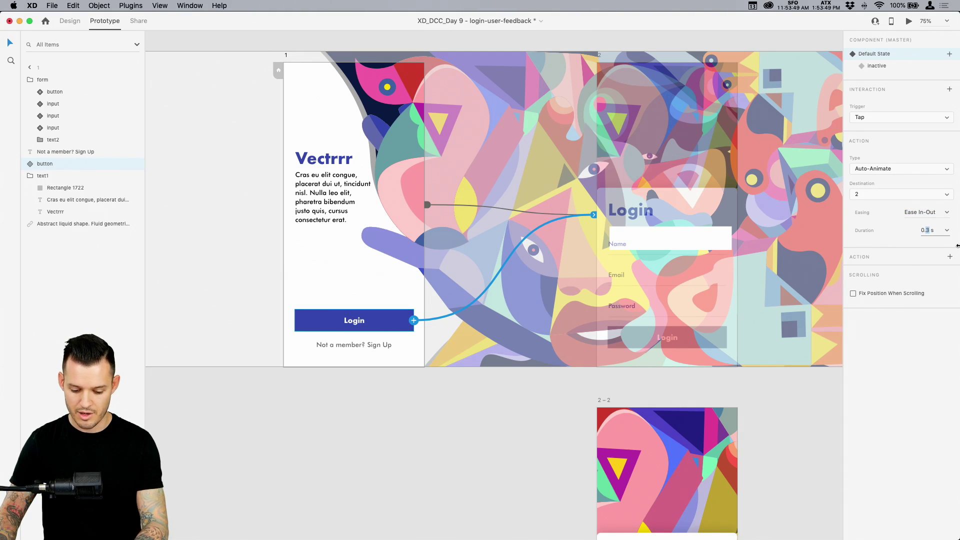
Add an Audio Playback action to the Login tap that plays Pop.mp3
click(949, 259)
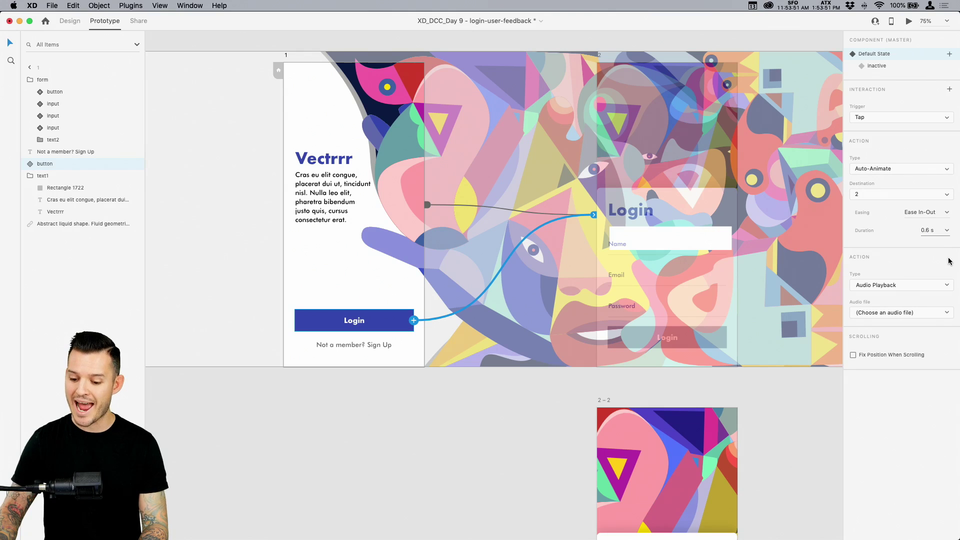
click(900, 285)
click(900, 289)
click(901, 312)
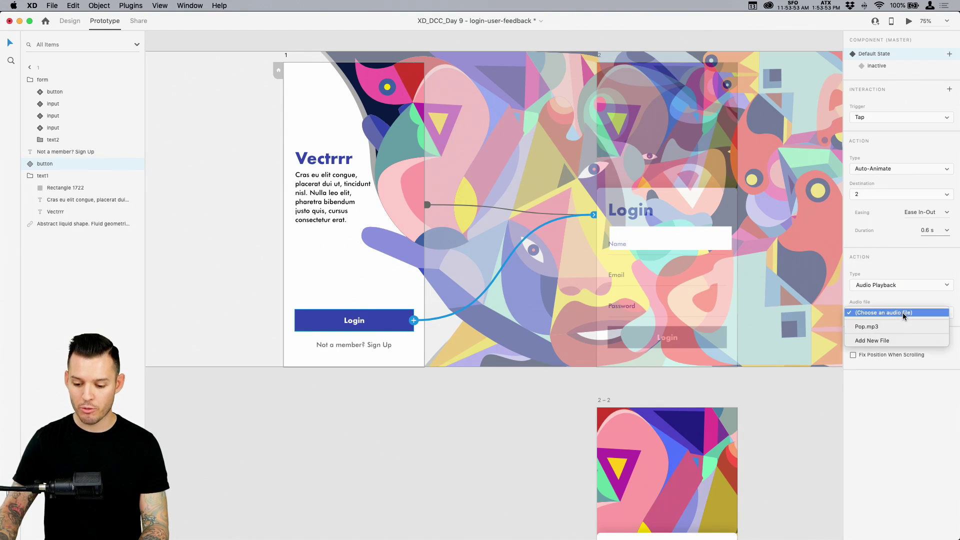
click(895, 327)
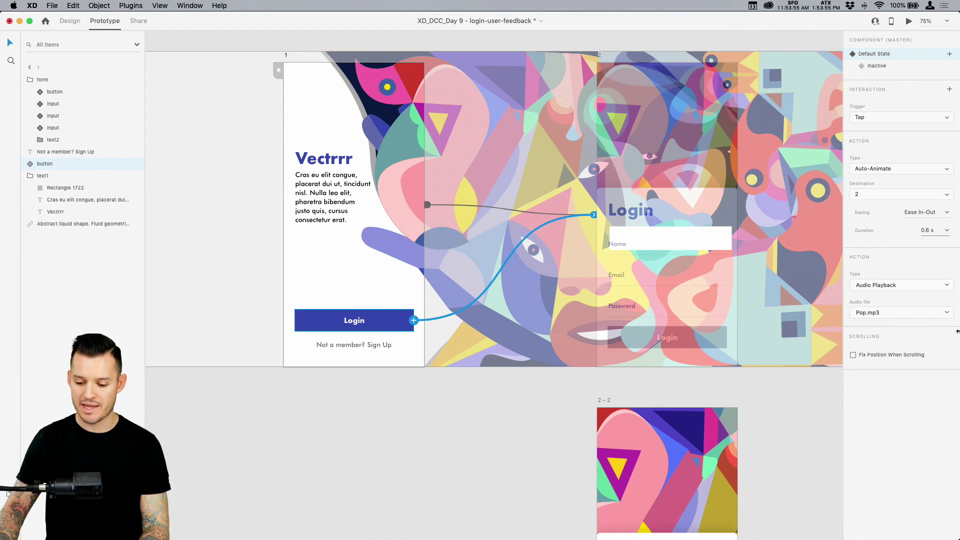
drag(959, 333, 886, 339)
click(910, 89)
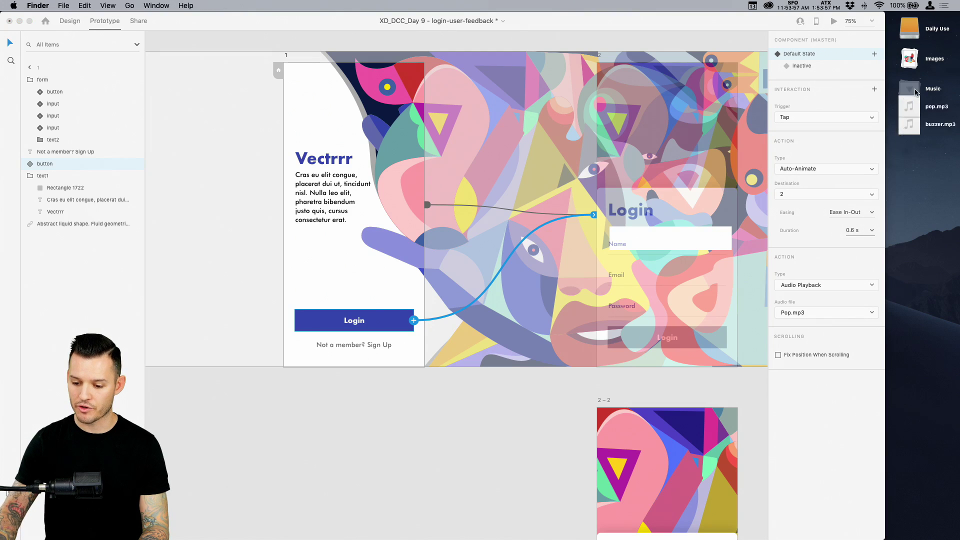
double_click(883, 23)
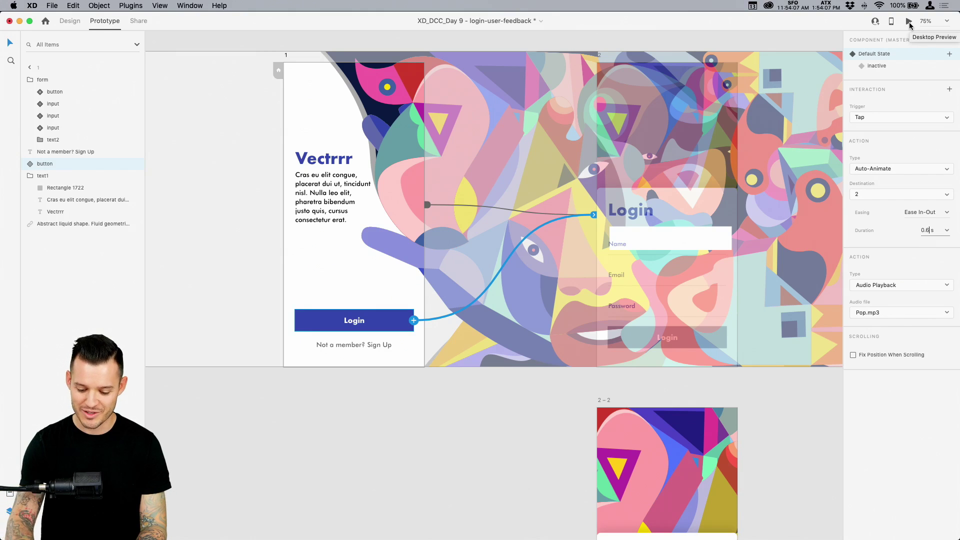
click(909, 22)
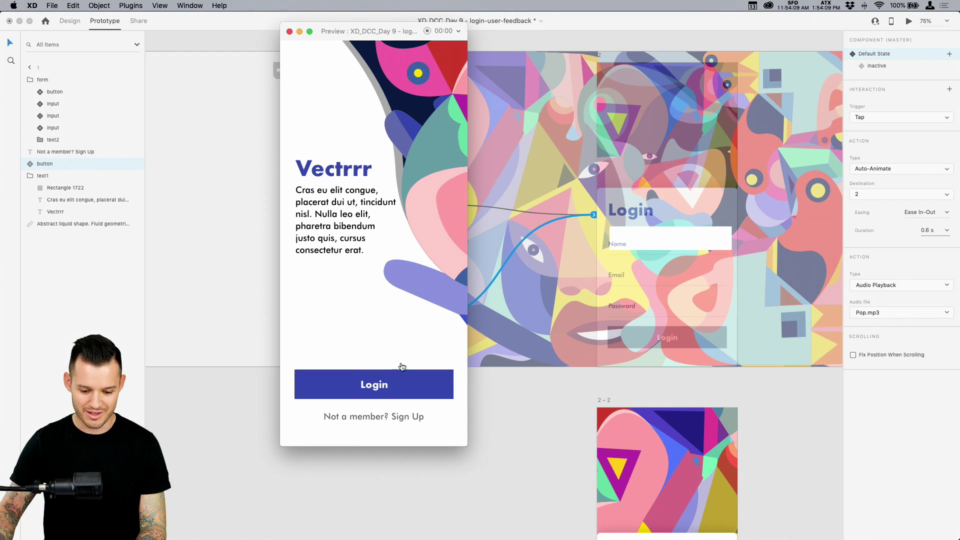
click(382, 390)
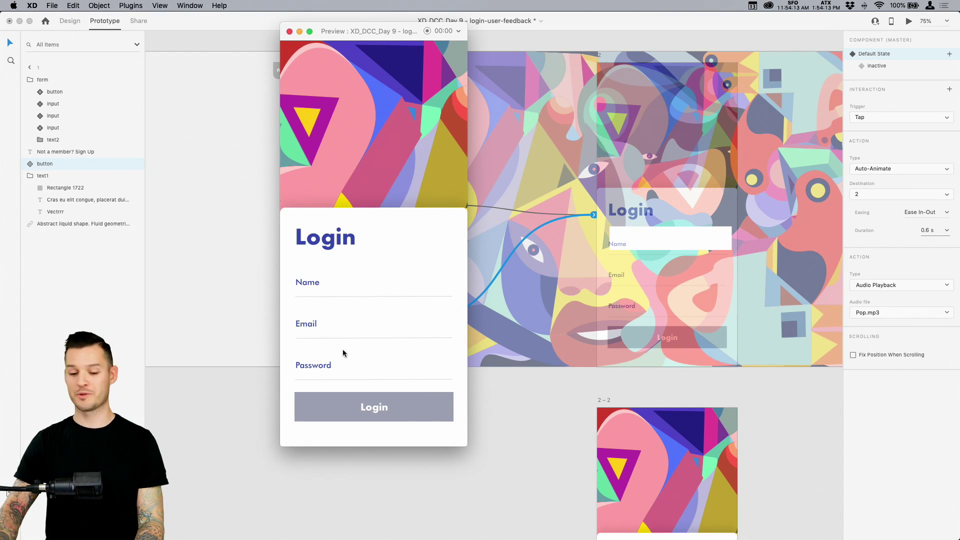
click(289, 31)
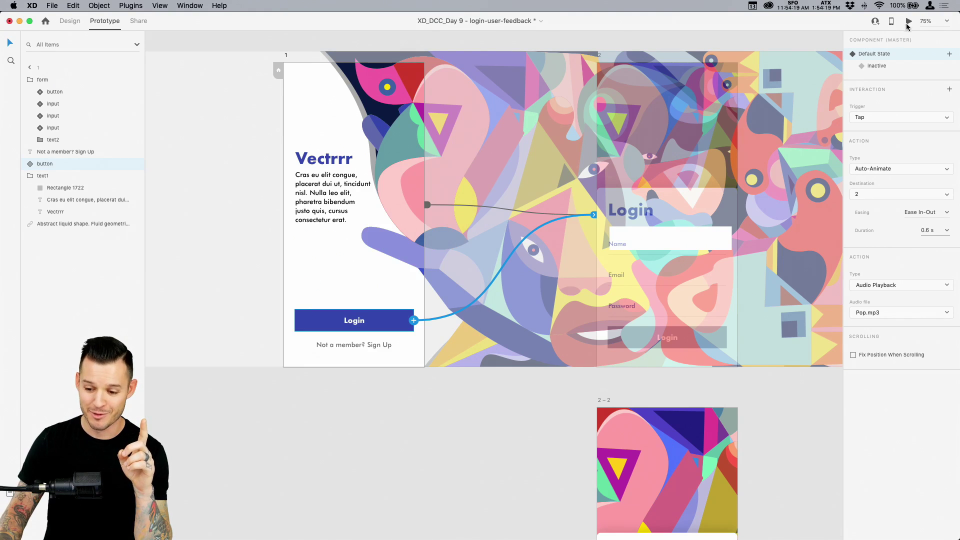
click(909, 21)
click(378, 389)
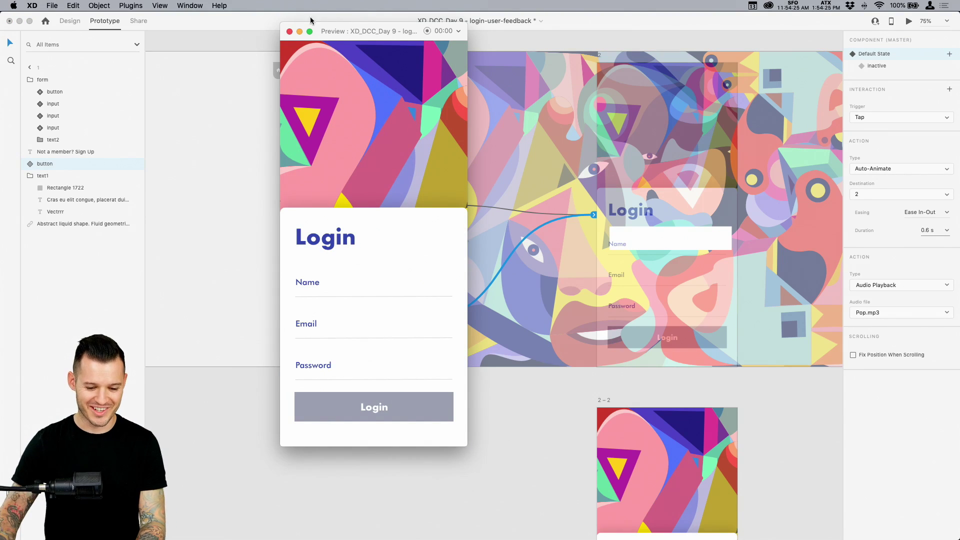
click(289, 31)
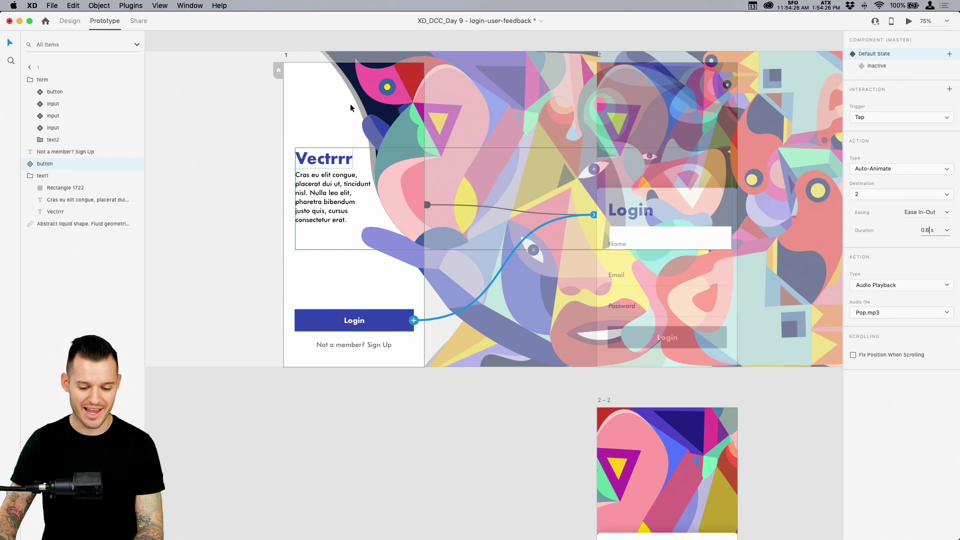
click(530, 433)
scroll(604, 136, right, 3)
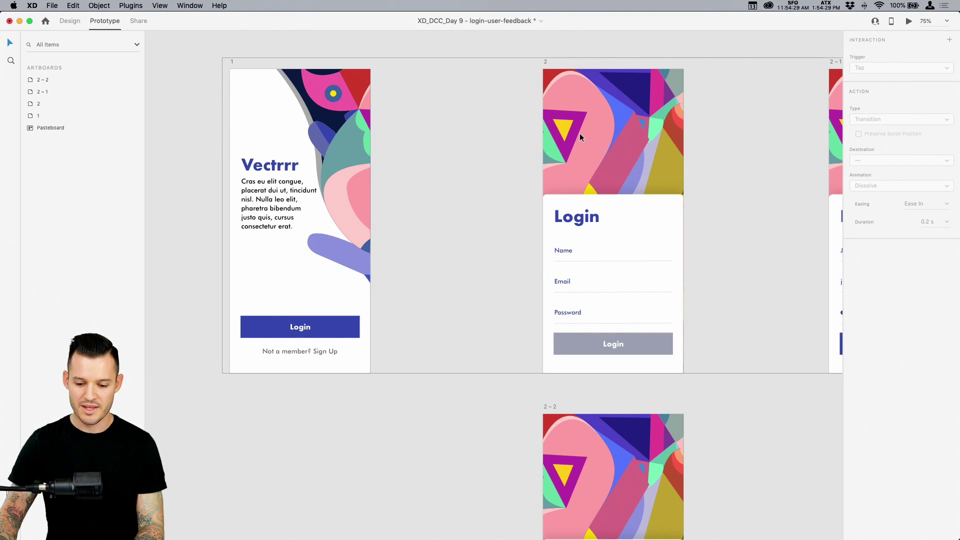
click(580, 133)
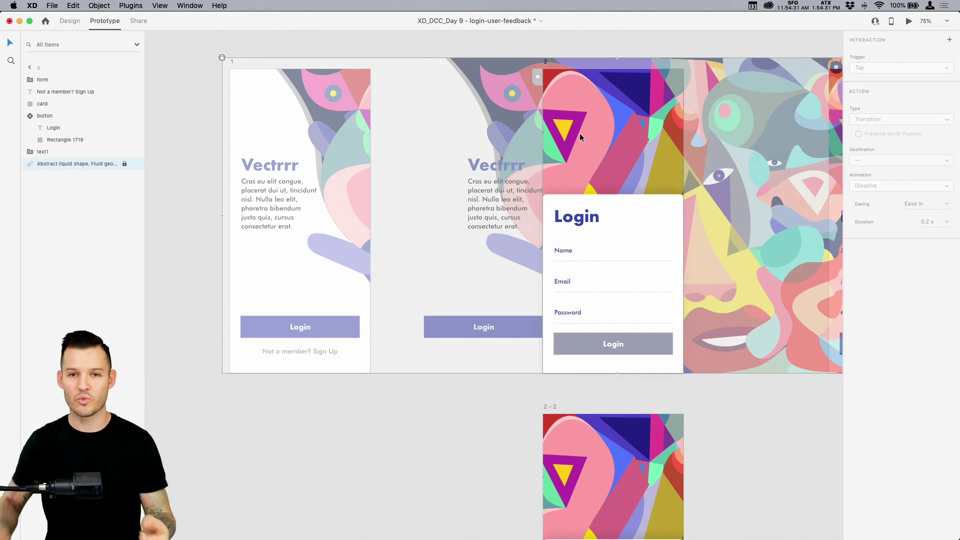
click(505, 55)
drag(502, 56, 415, 59)
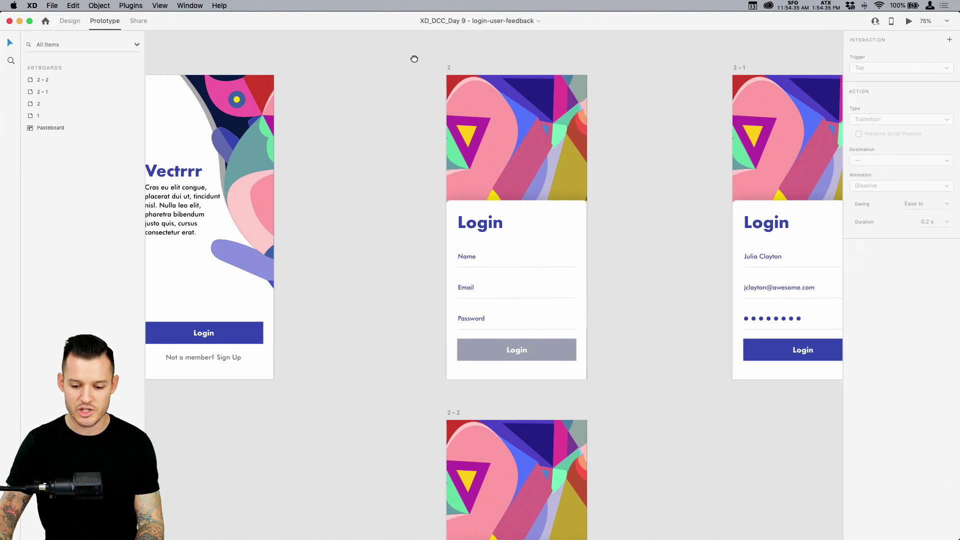
In Share mode, retitle the share link to 'login flow'
click(144, 23)
click(903, 311)
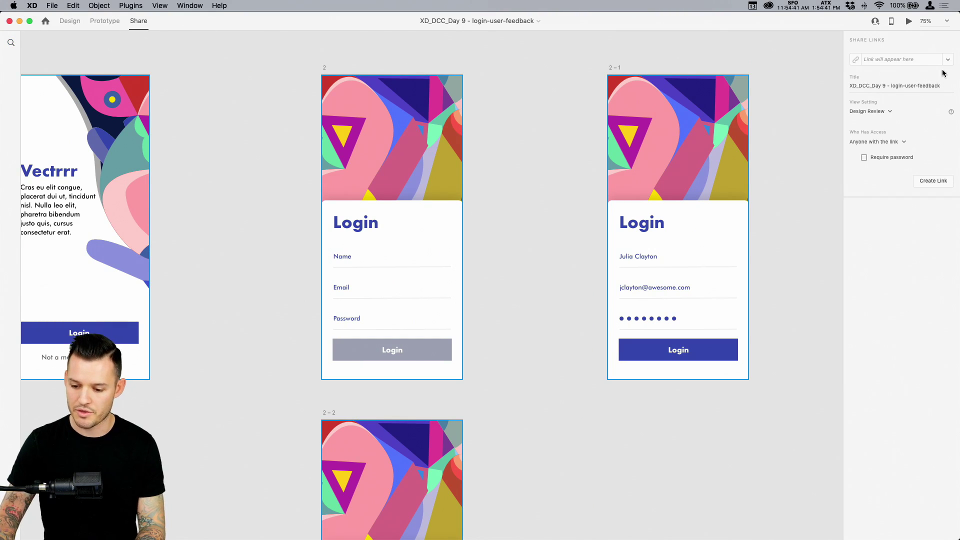
click(925, 86)
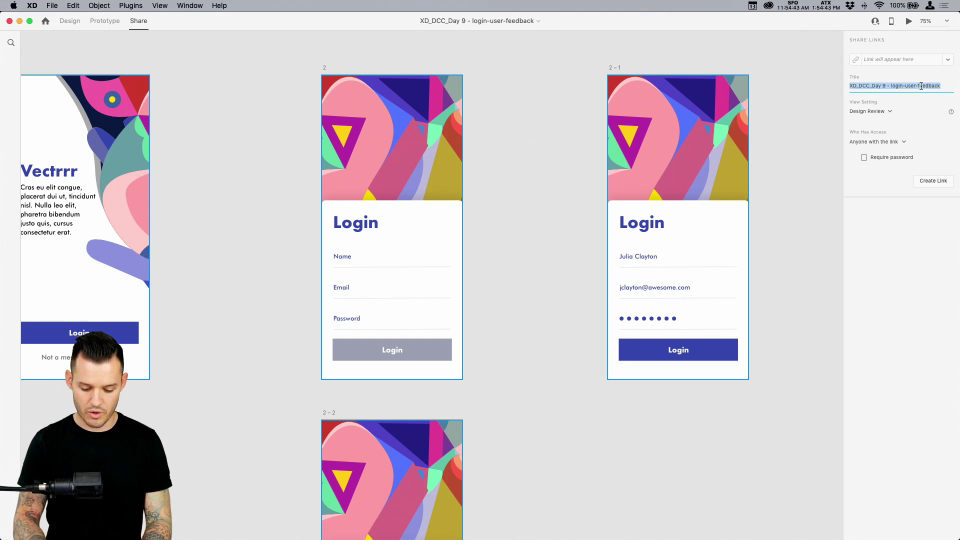
text(login flow)
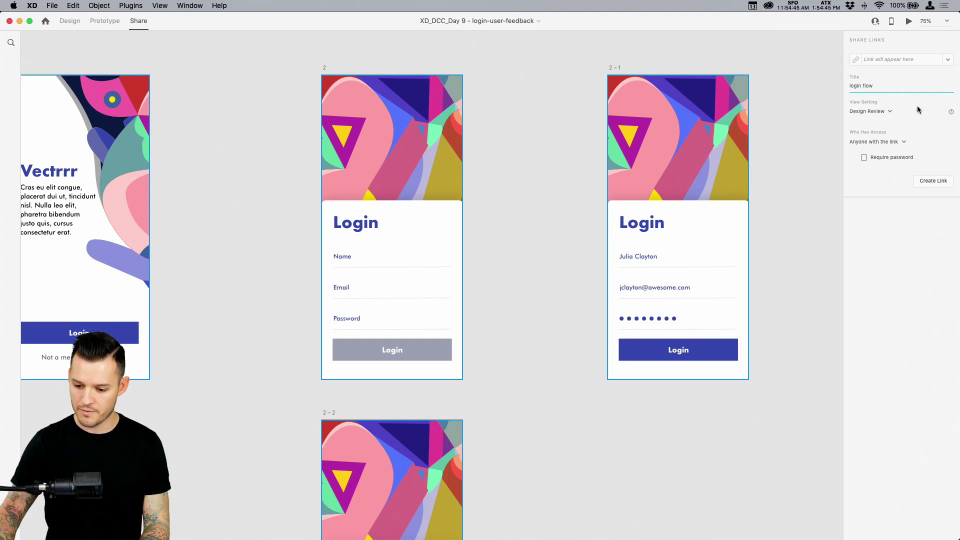
Choose Custom view setting, allow comments, enable Open in Full Screen, and create the link
click(890, 112)
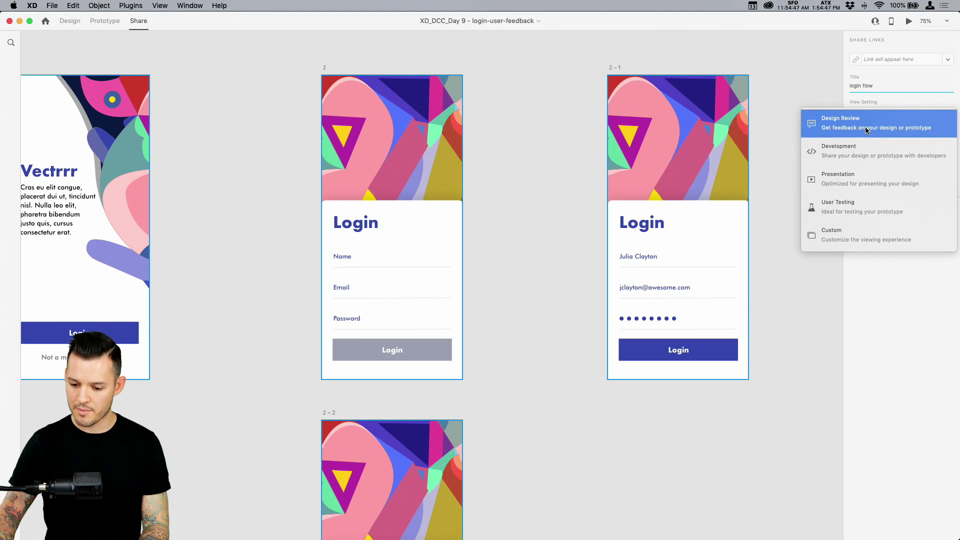
click(867, 130)
click(881, 113)
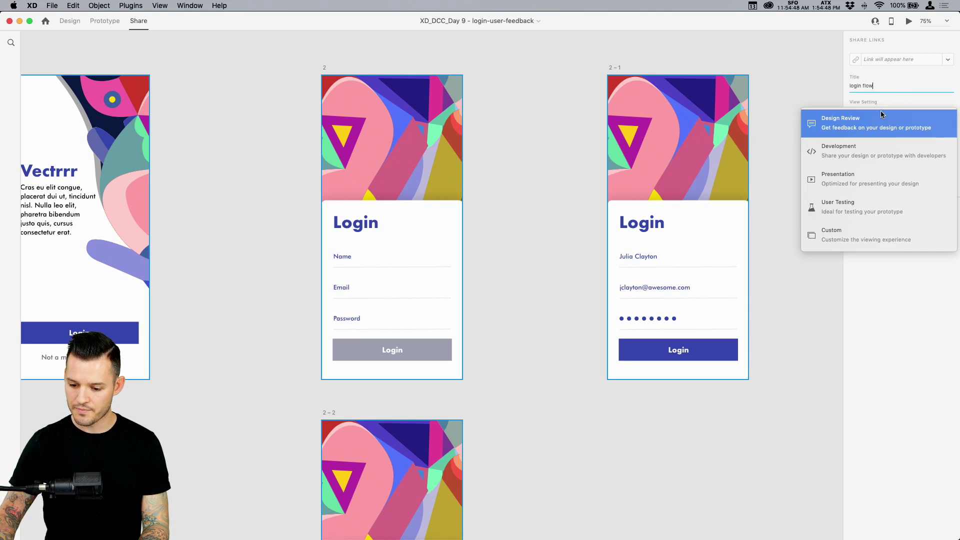
click(885, 235)
click(863, 129)
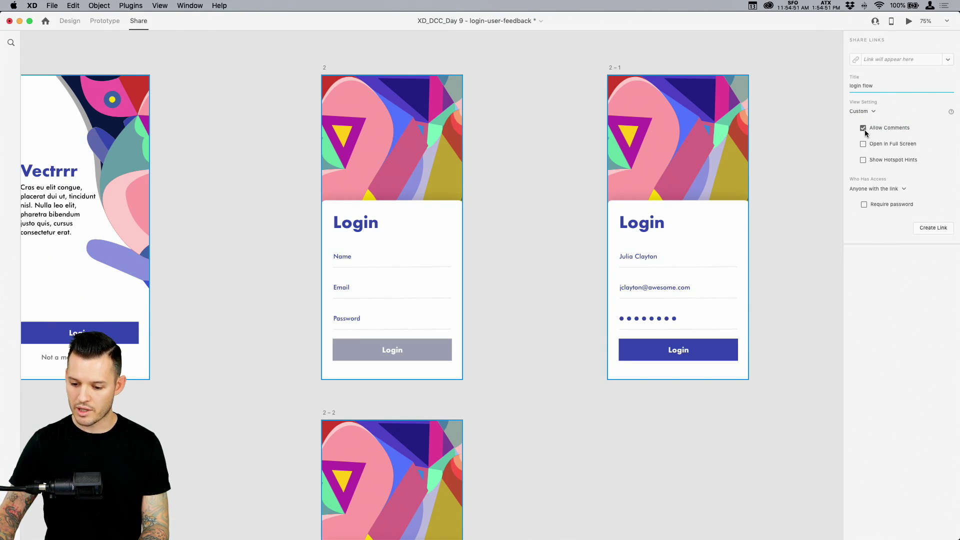
click(863, 145)
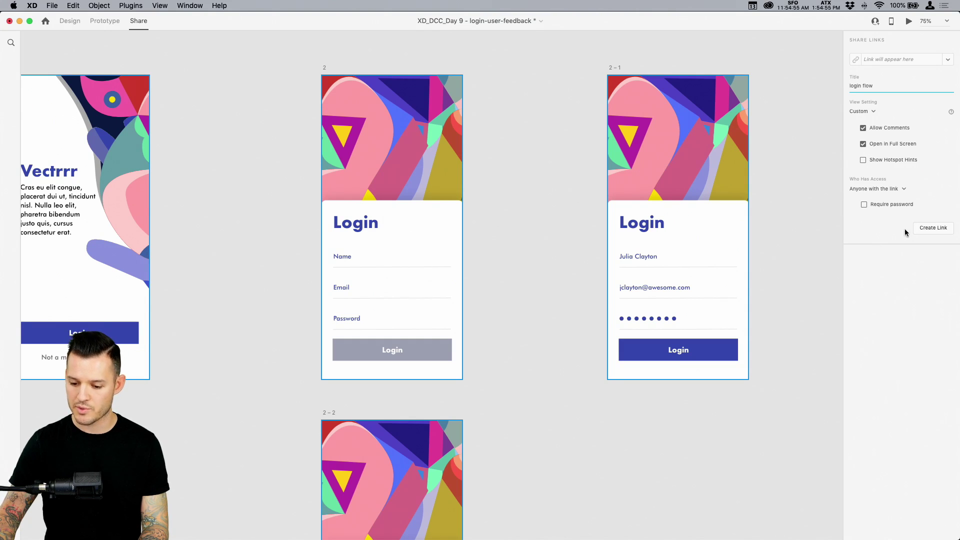
click(932, 229)
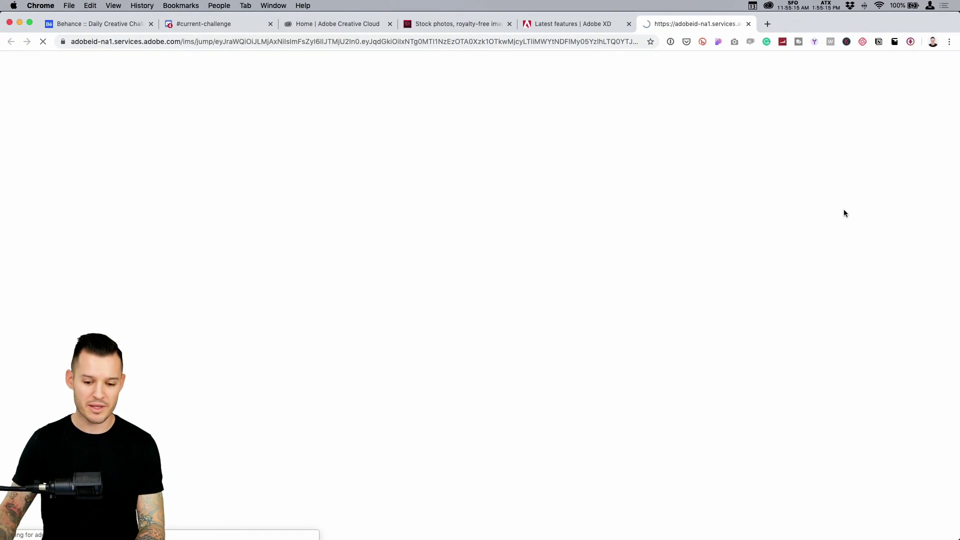
Open the 'login flow' shared prototype in Chrome and advance to the Login form screen
click(347, 24)
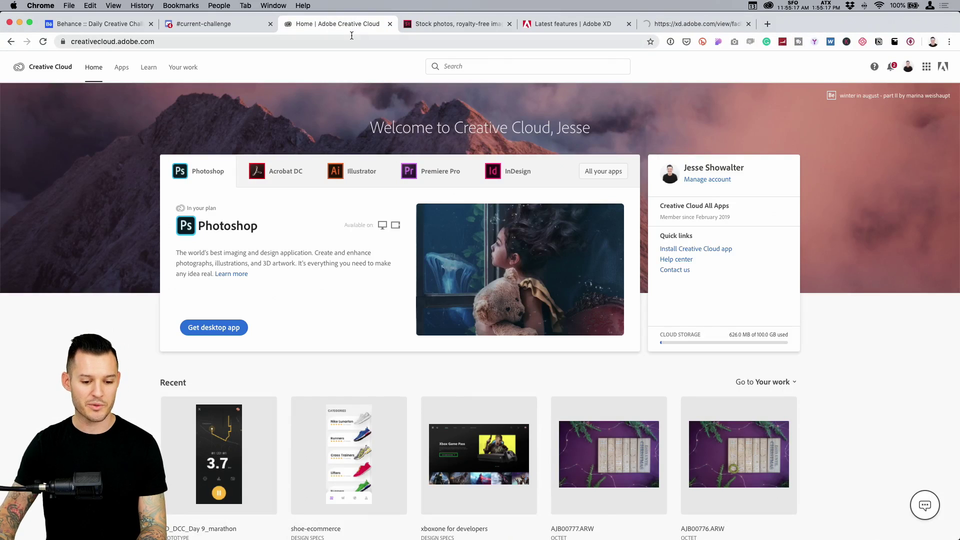
click(184, 68)
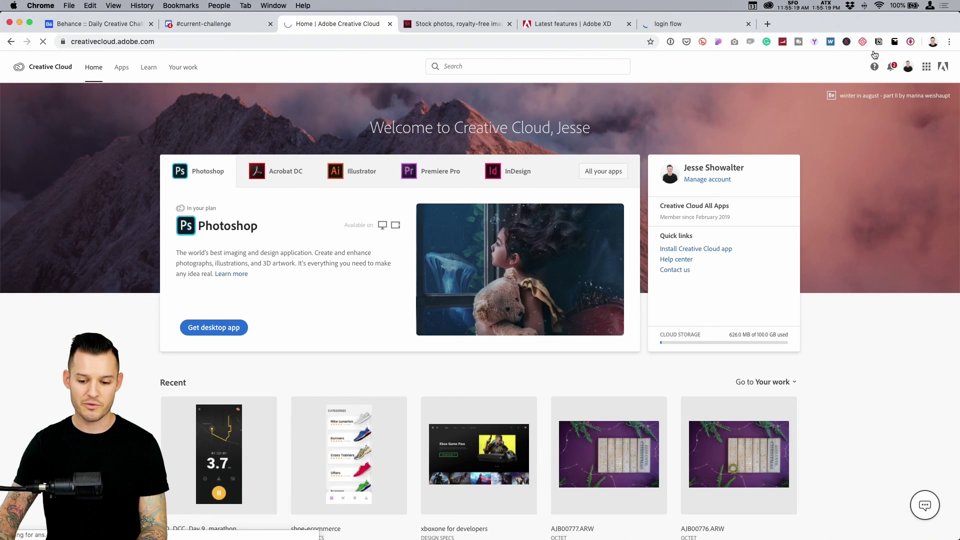
click(695, 27)
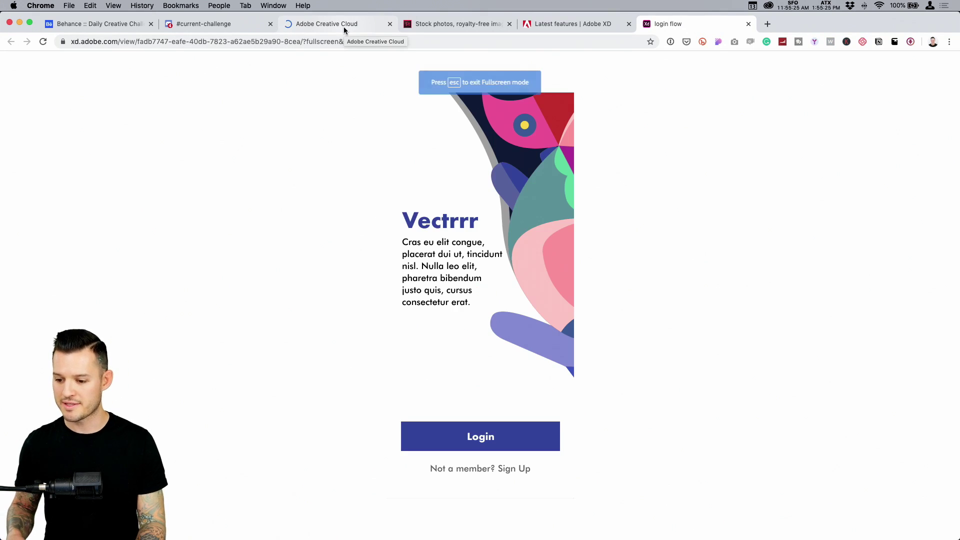
click(508, 439)
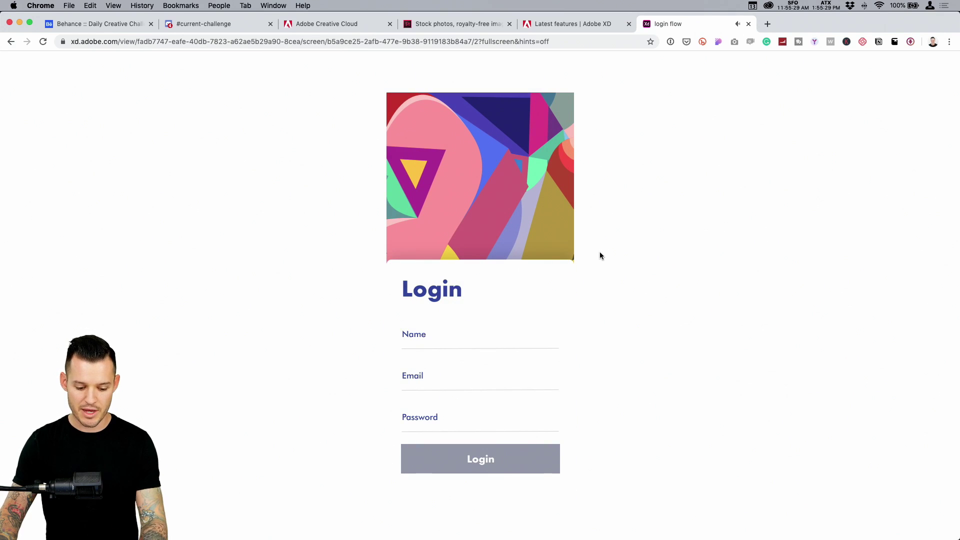
key(Escape)
Open the comments pane and pin a comment on the Login heading
click(948, 91)
click(914, 99)
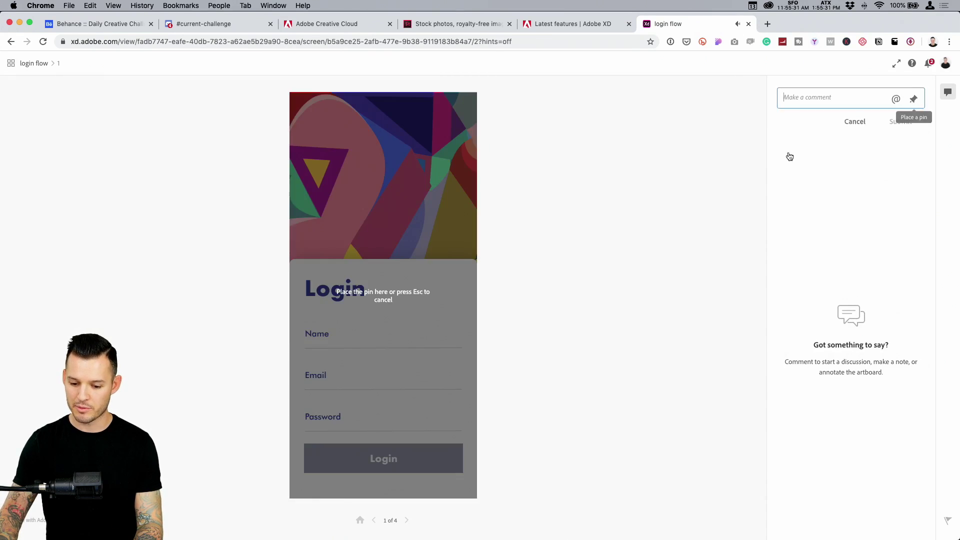
click(334, 290)
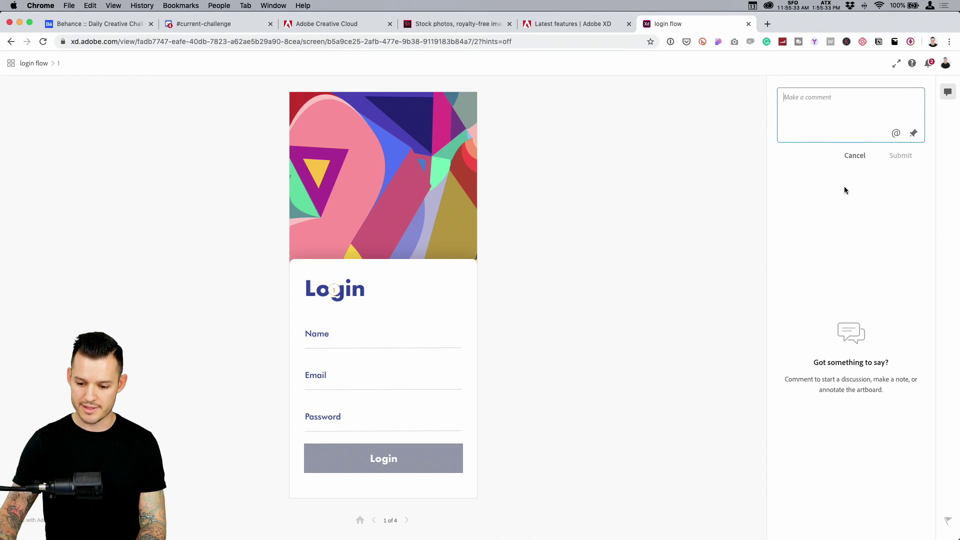
text(i like this)
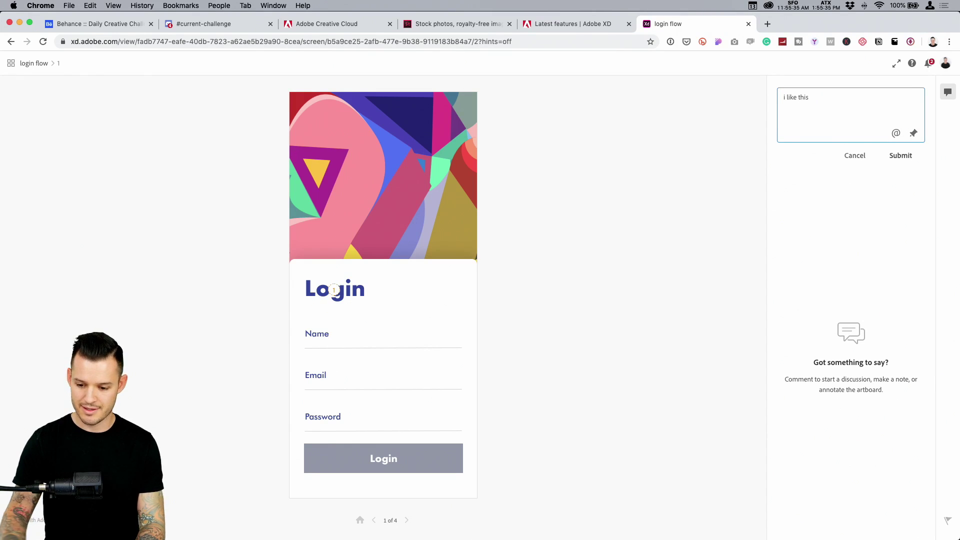
key(super+a)
key(BackSpace)
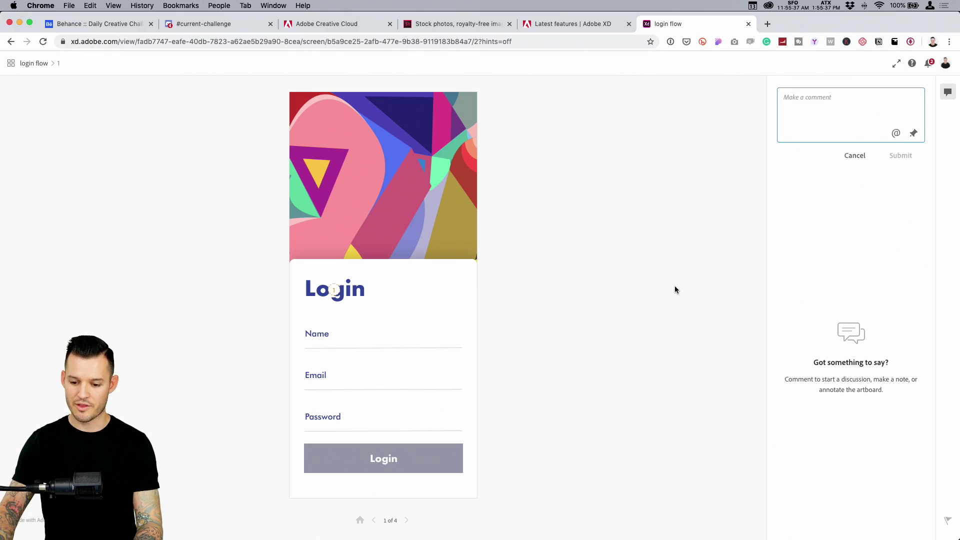